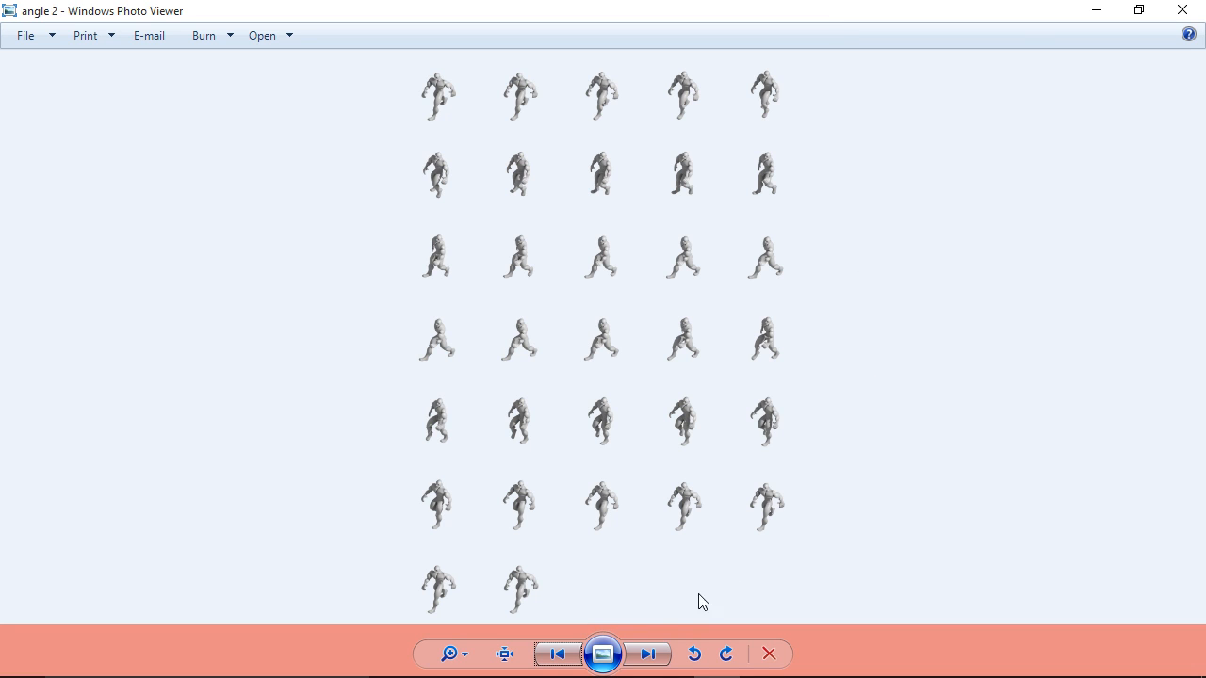
# Step: View the angle 1 sprite sheet after the angle 2 sheet, and switch to the character rig in Blender
pyautogui.click(659, 654)
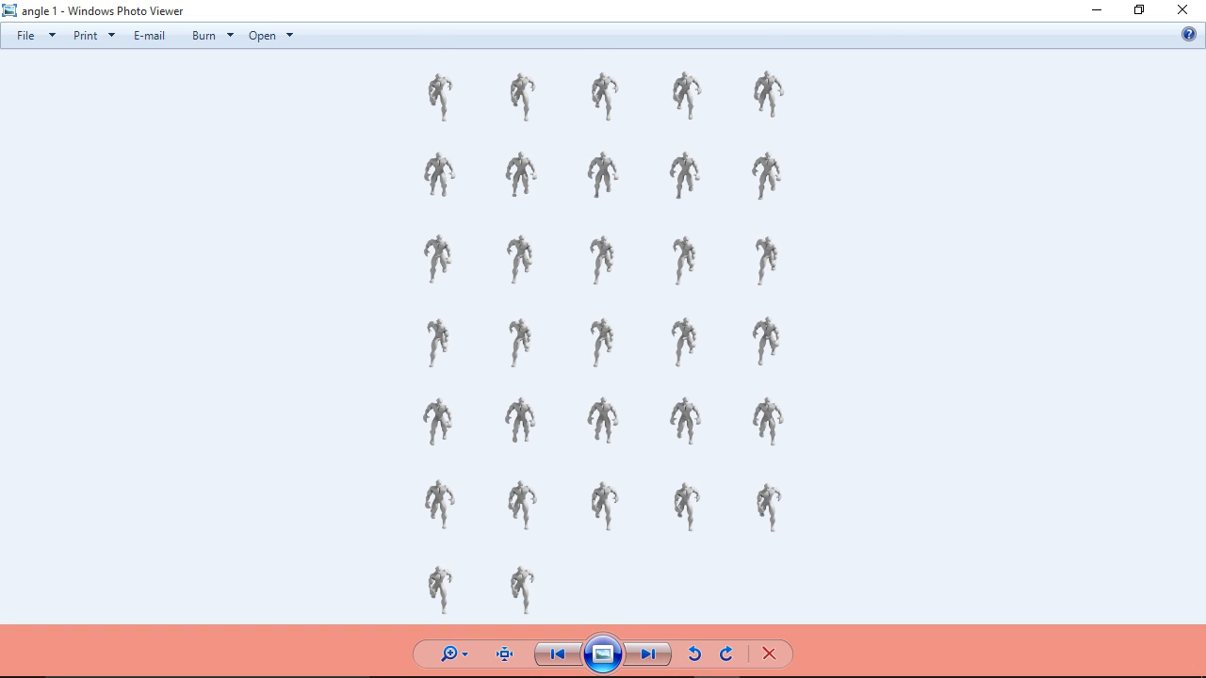
pyautogui.click(872, 264)
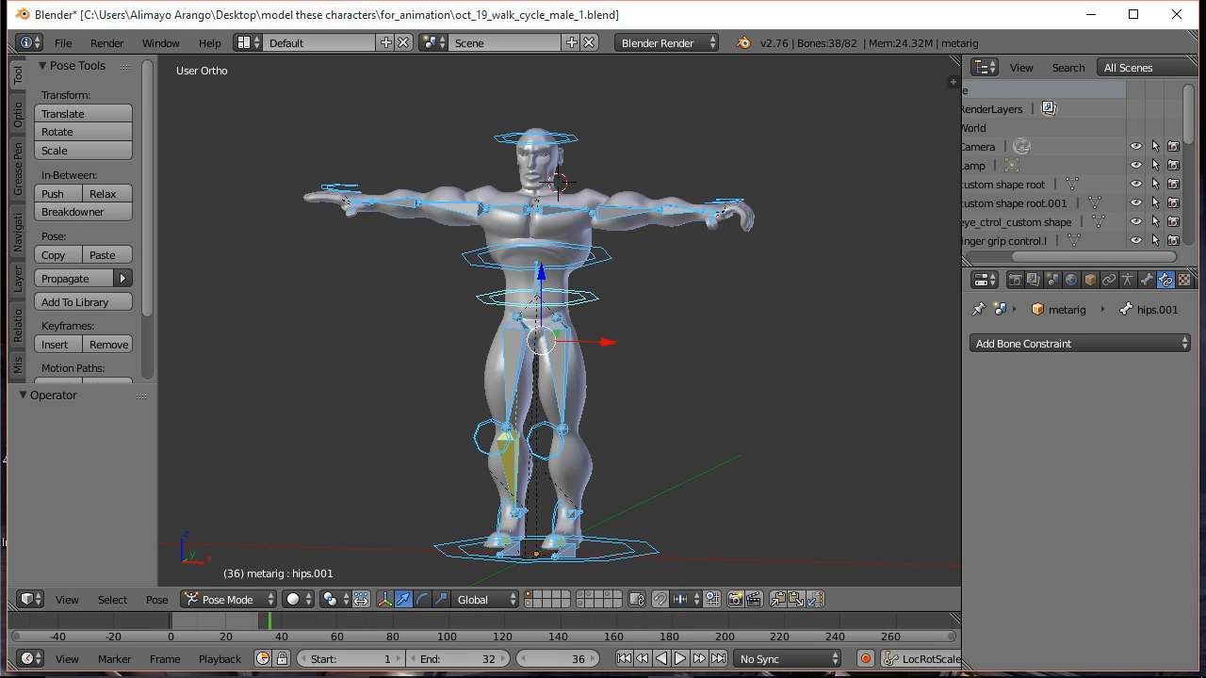
pyautogui.click(870, 218)
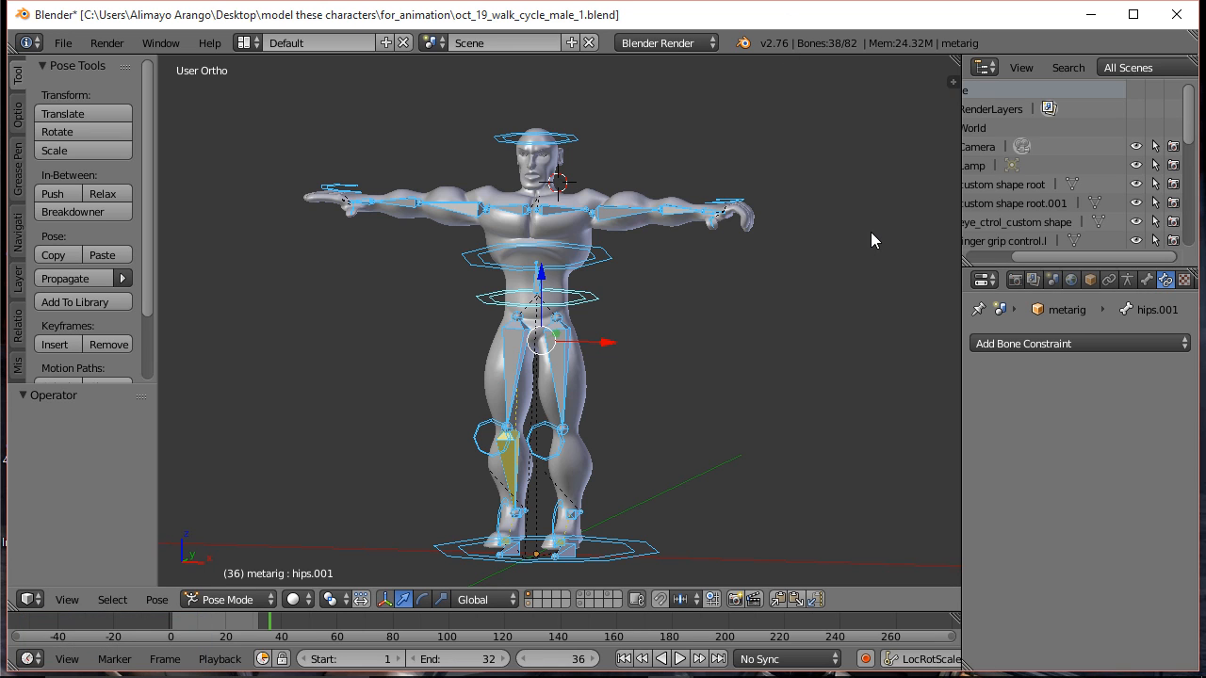
# Step: Check the mouse selection setting in the Input section of the user preferences and close the preferences
pyautogui.click(69, 44)
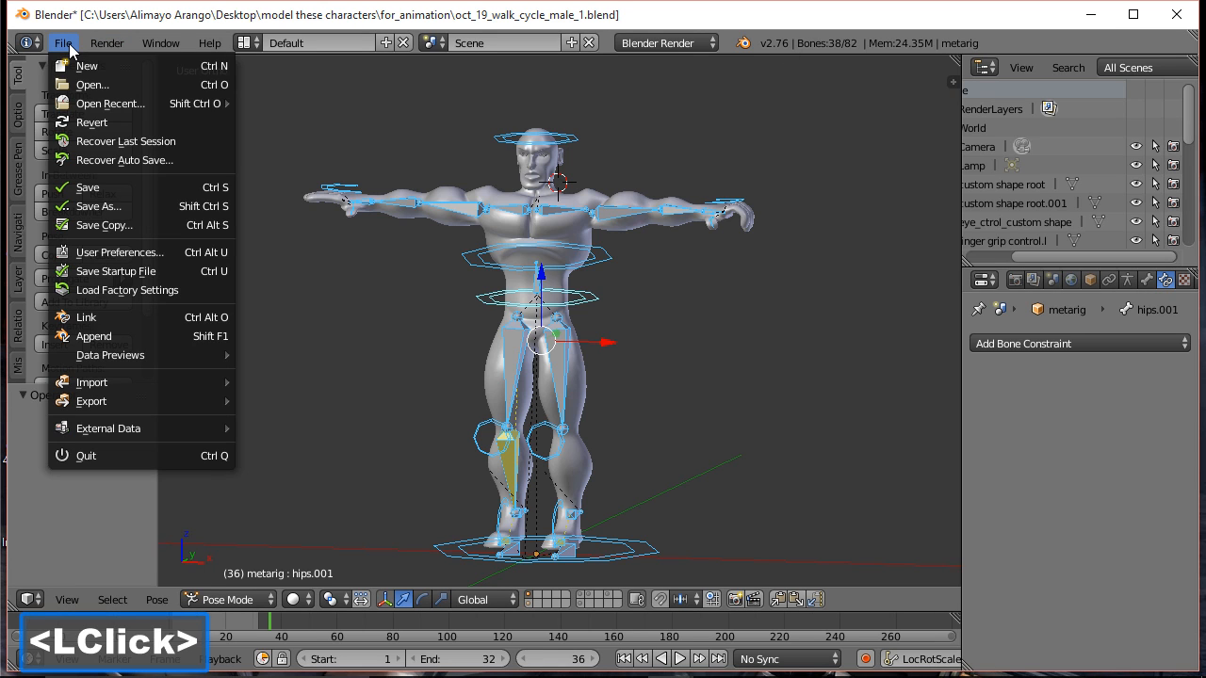
pyautogui.click(142, 253)
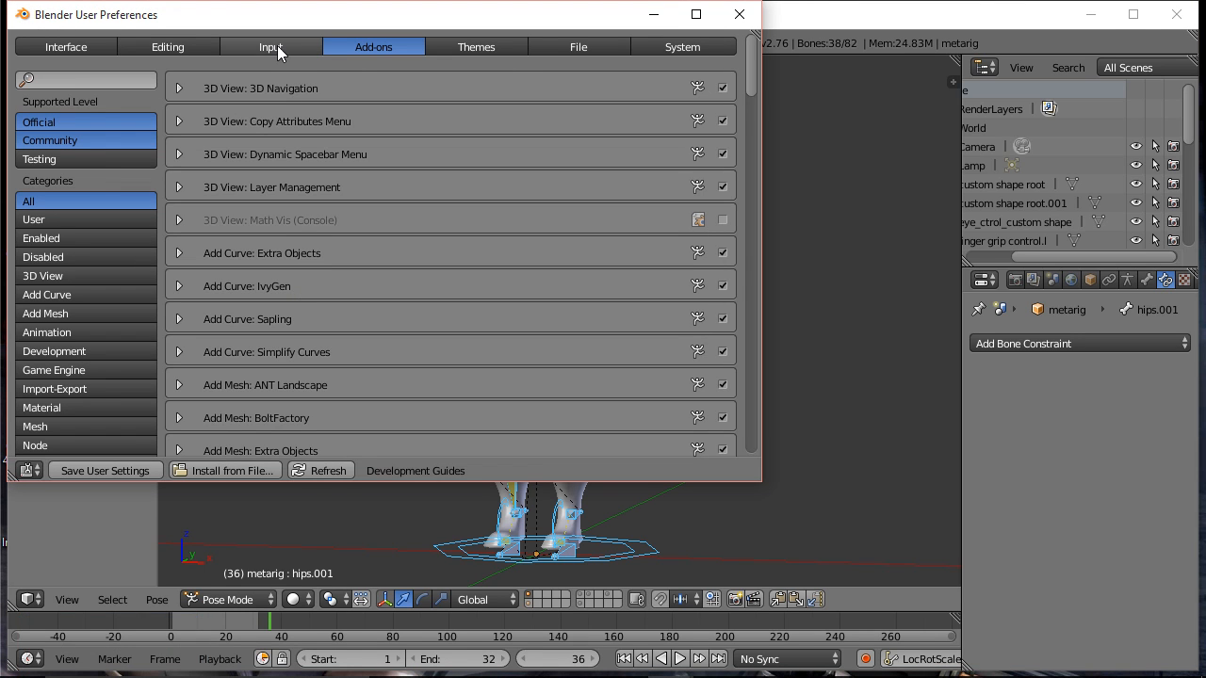
pyautogui.click(277, 45)
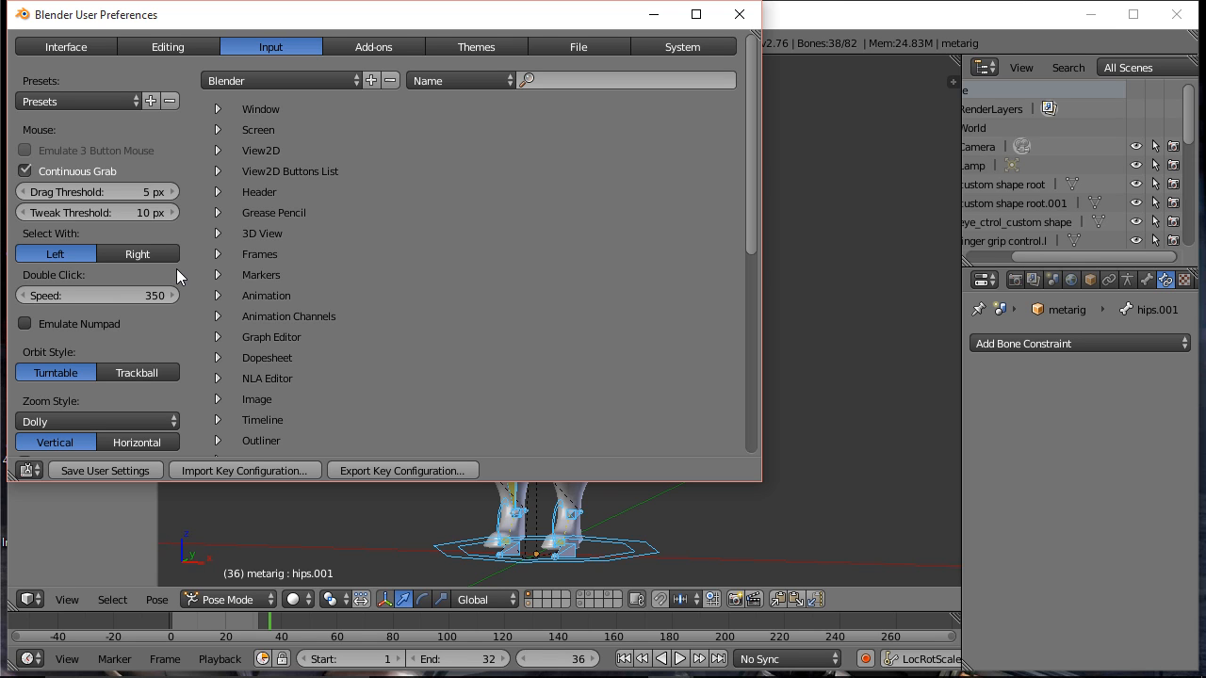
pyautogui.click(738, 16)
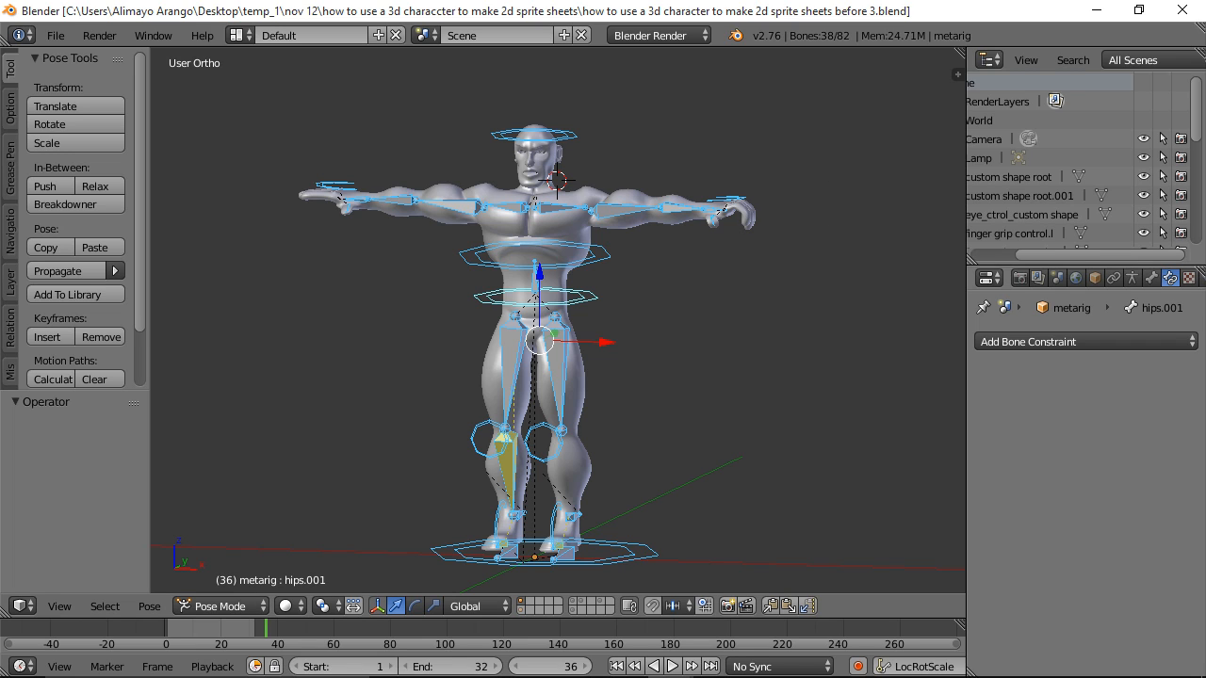
# Step: Switch the metarig armature from Pose Mode to Object Mode
pyautogui.click(955, 13)
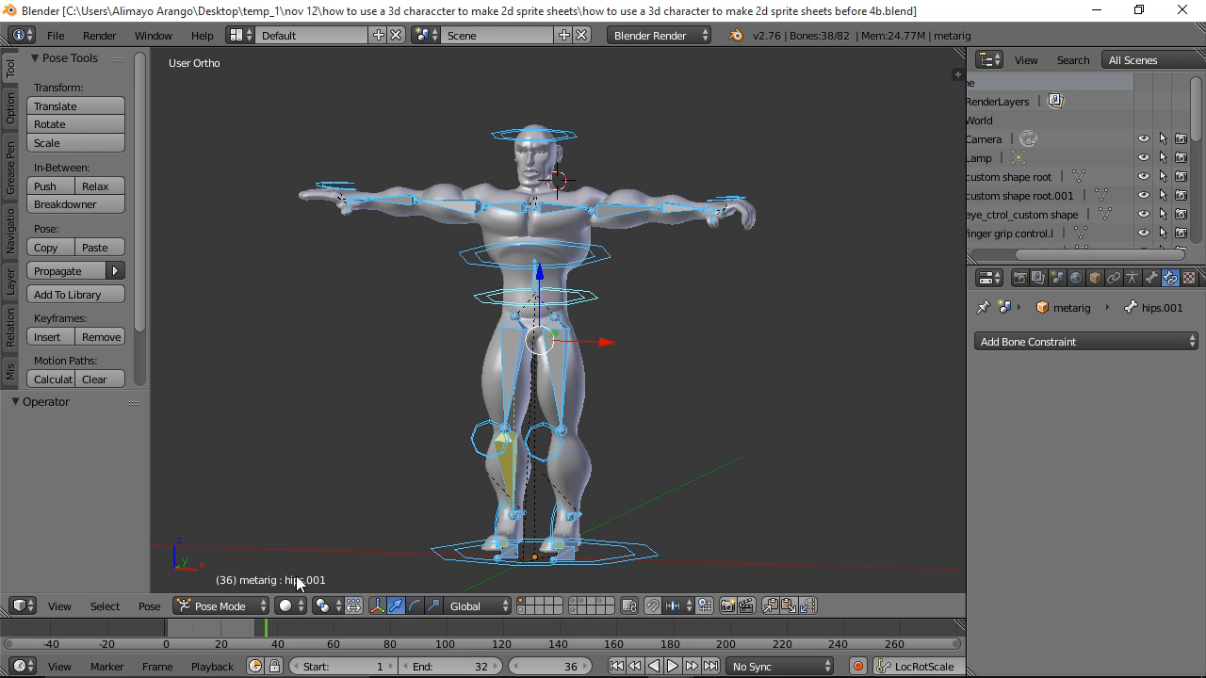
pyautogui.click(260, 607)
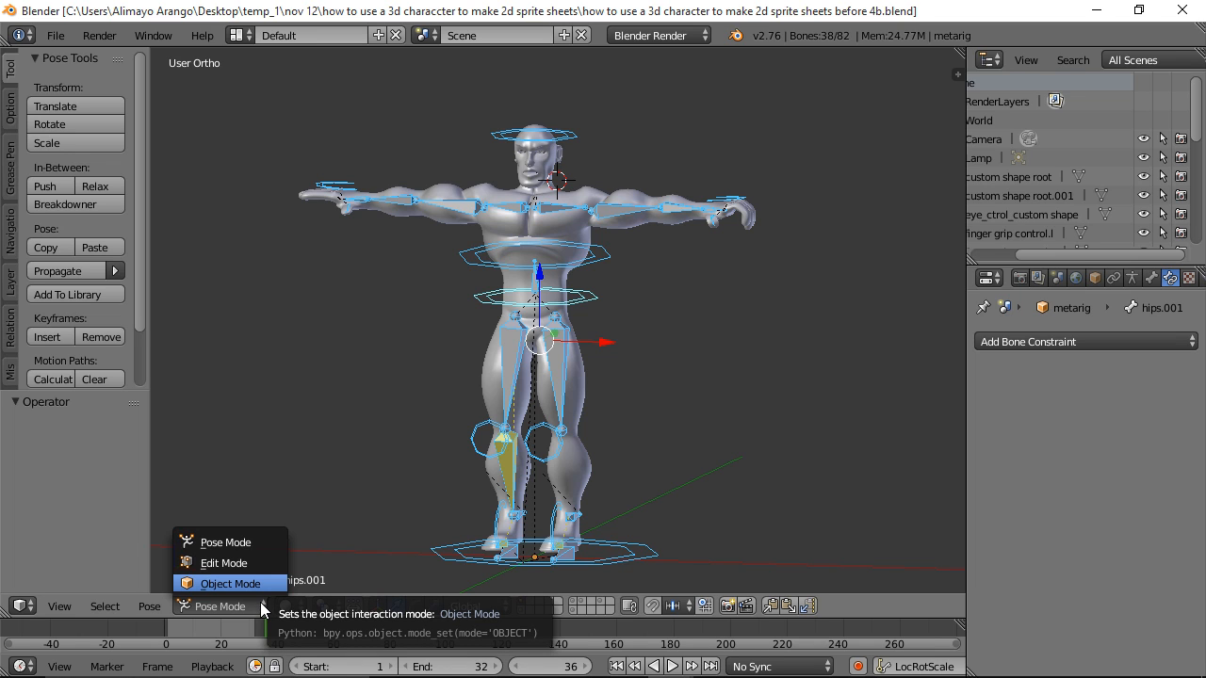
pyautogui.click(249, 583)
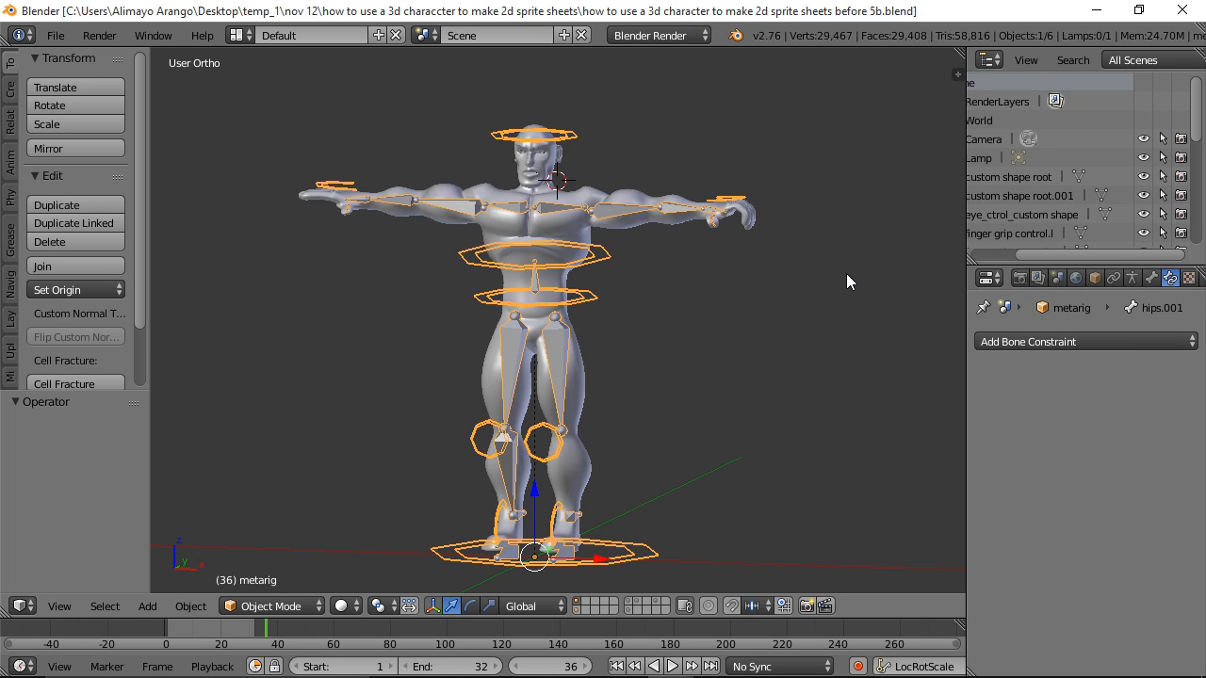
# Step: Examine the rigged character by orbiting around it and zooming in and out
pyautogui.moveTo(849, 274); pyautogui.dragTo(731, 301, button='middle')
pyautogui.scroll(1, 732, 300)
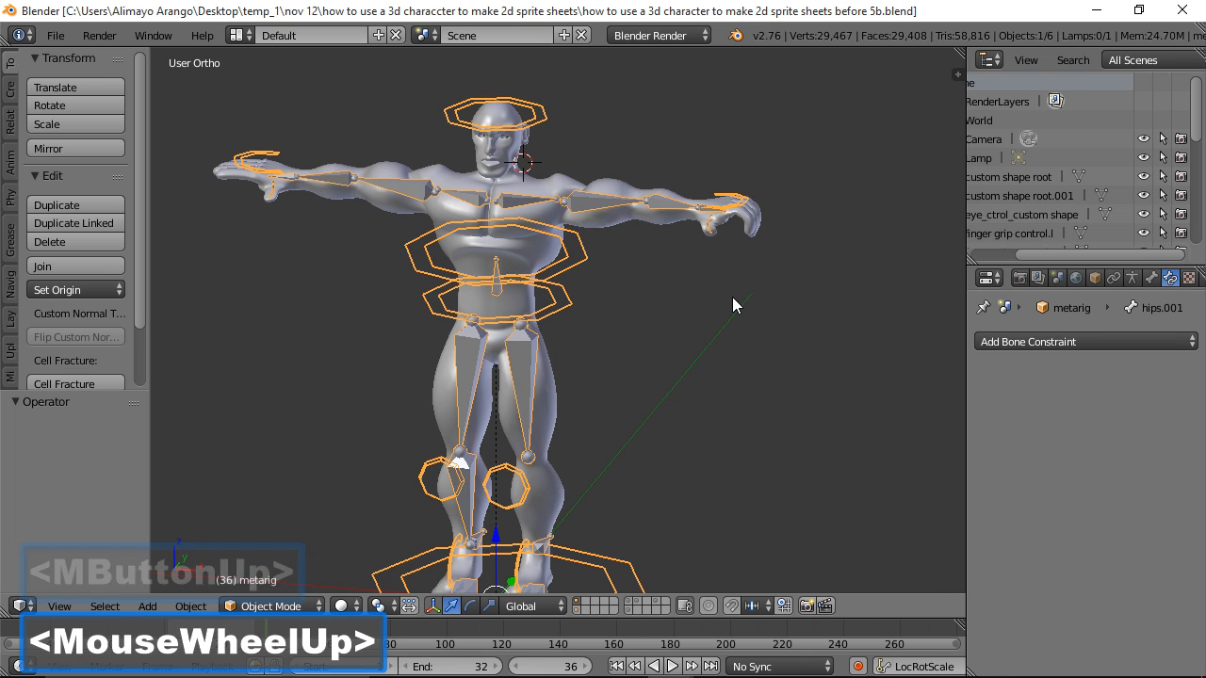
pyautogui.scroll(-1, 733, 293)
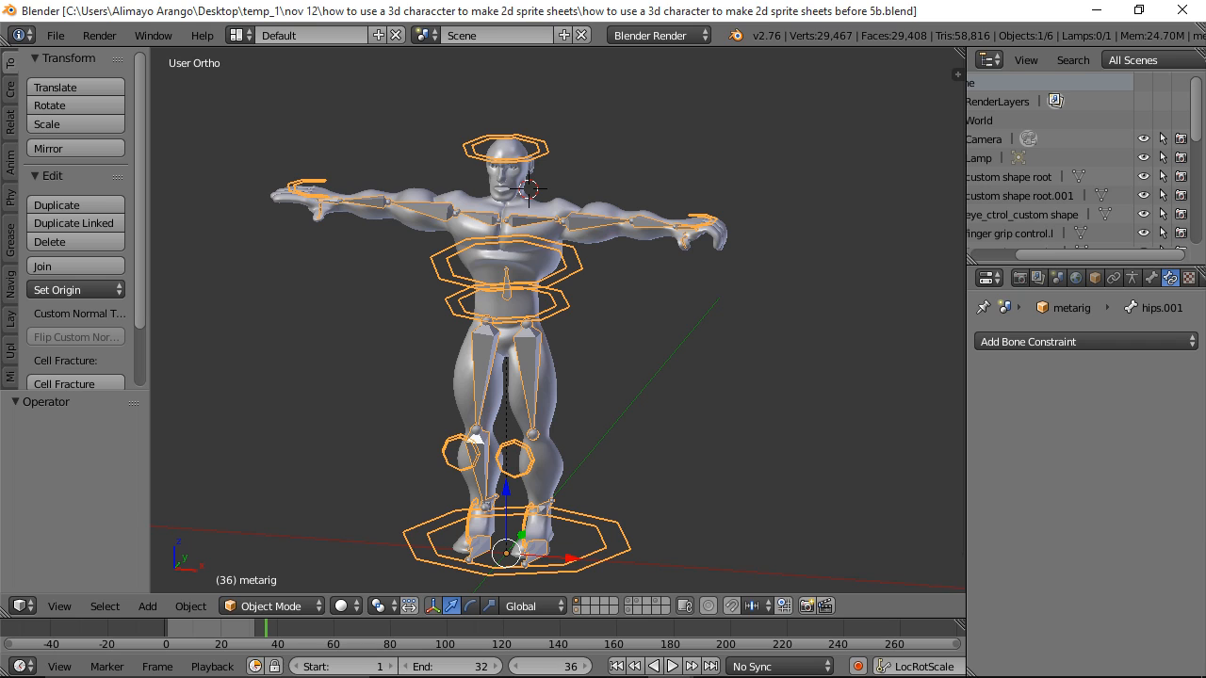
pyautogui.click(828, 217)
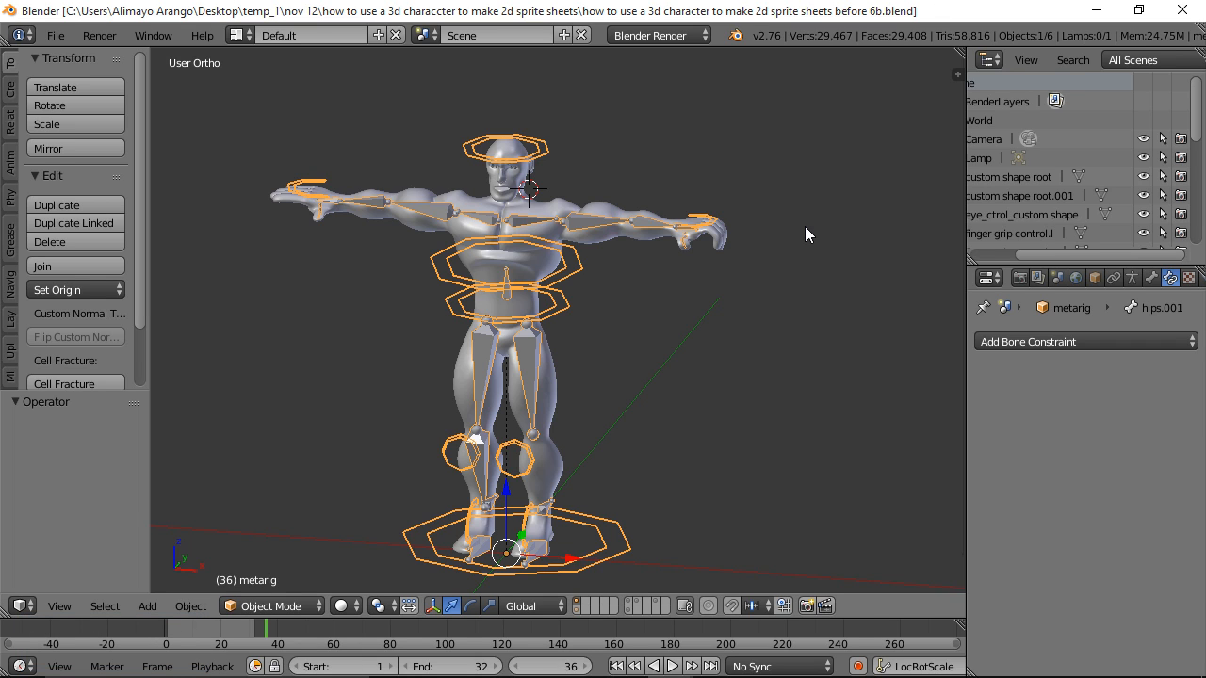
pyautogui.scroll(-1, 805, 233)
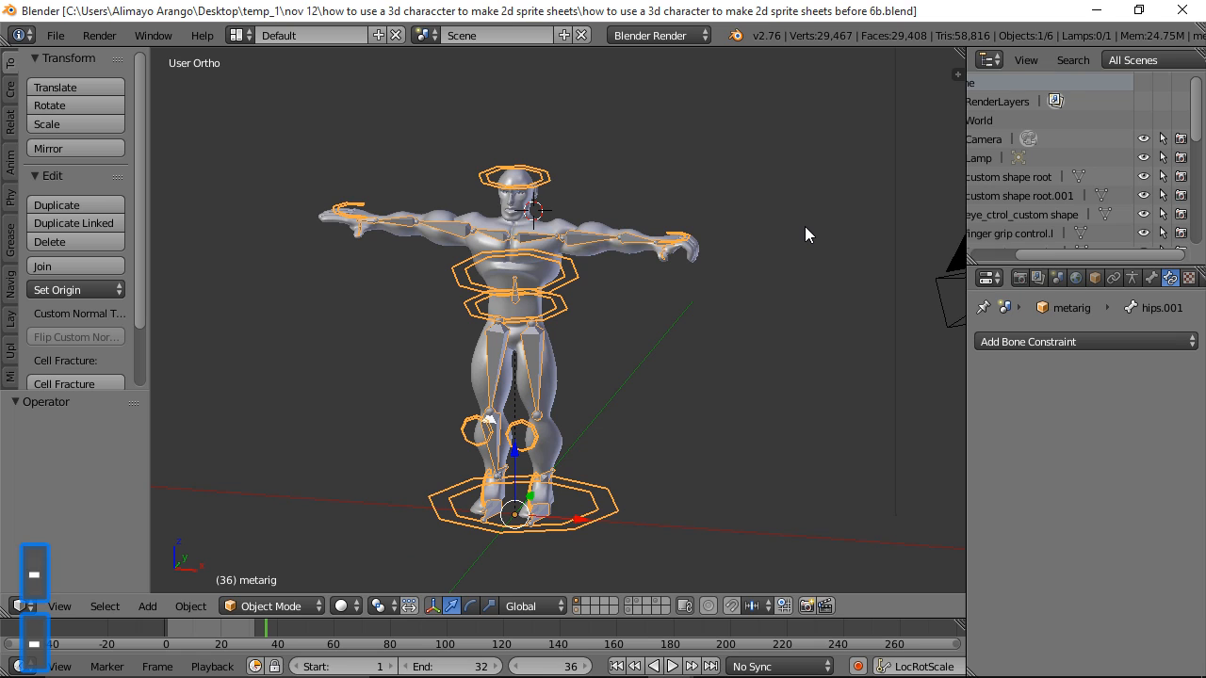
pyautogui.scroll(-1, 805, 234)
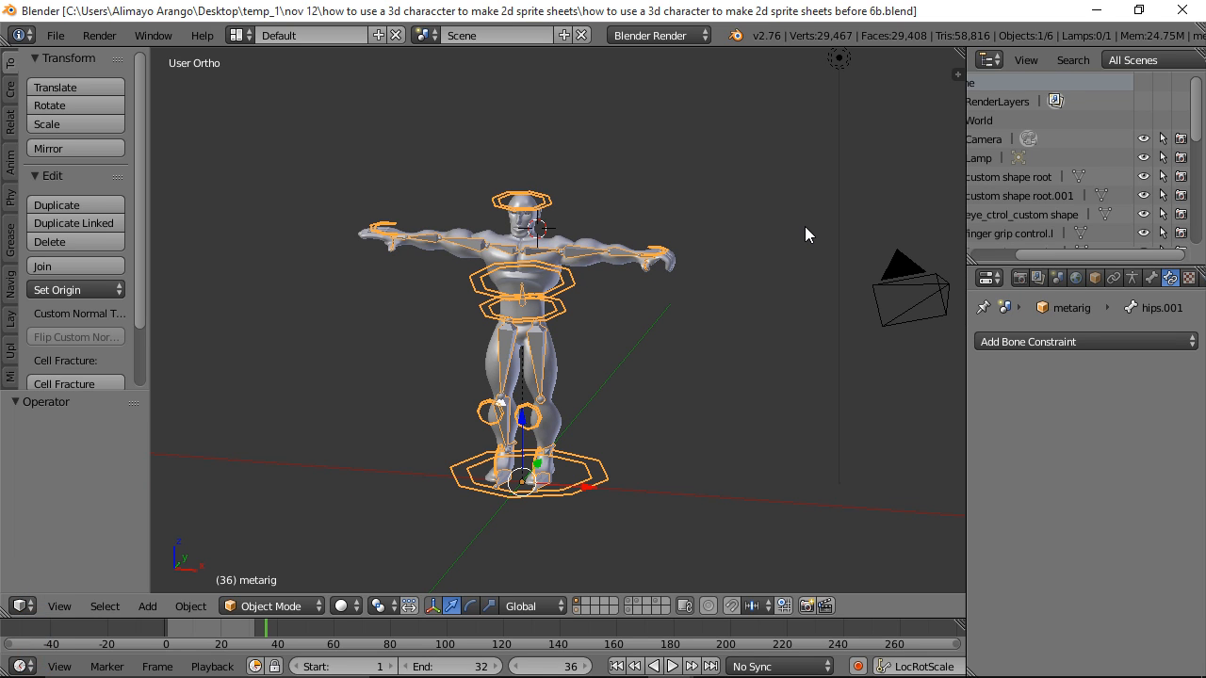
pyautogui.press('KP_Add')
pyautogui.press('KP_Add')
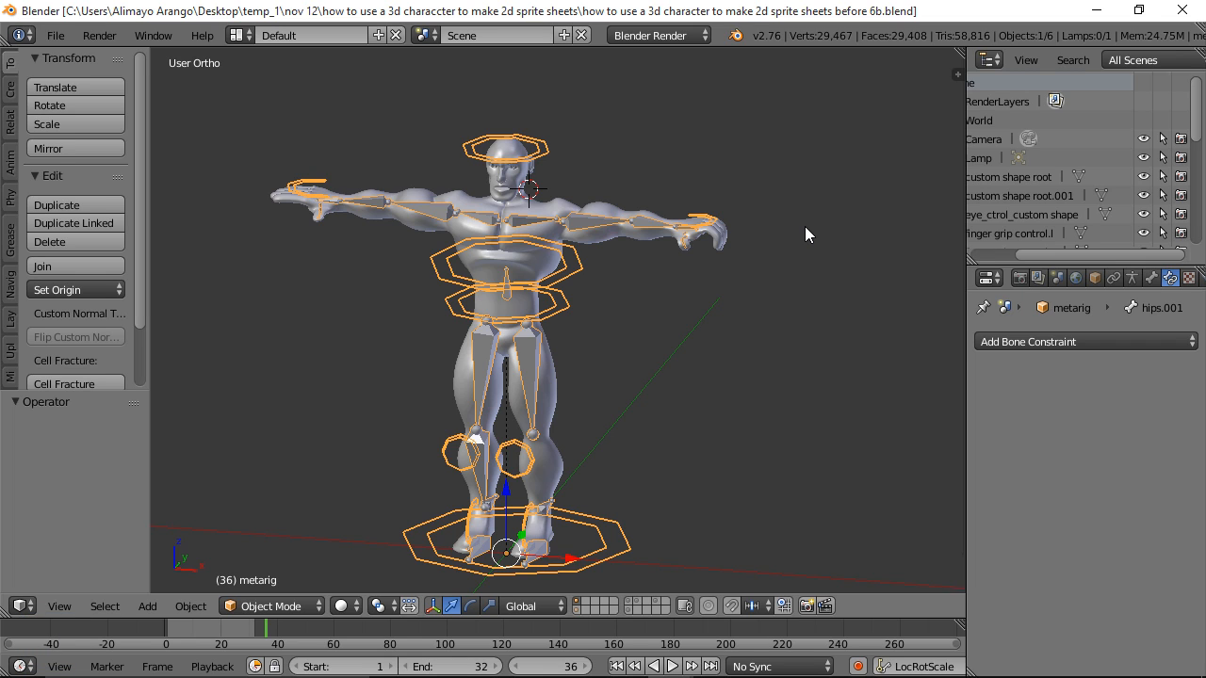
# Step: Switch the 3D view from orthographic to perspective and zoom out to show the whole character
pyautogui.press('KP_5')
pyautogui.press('KP_Add')
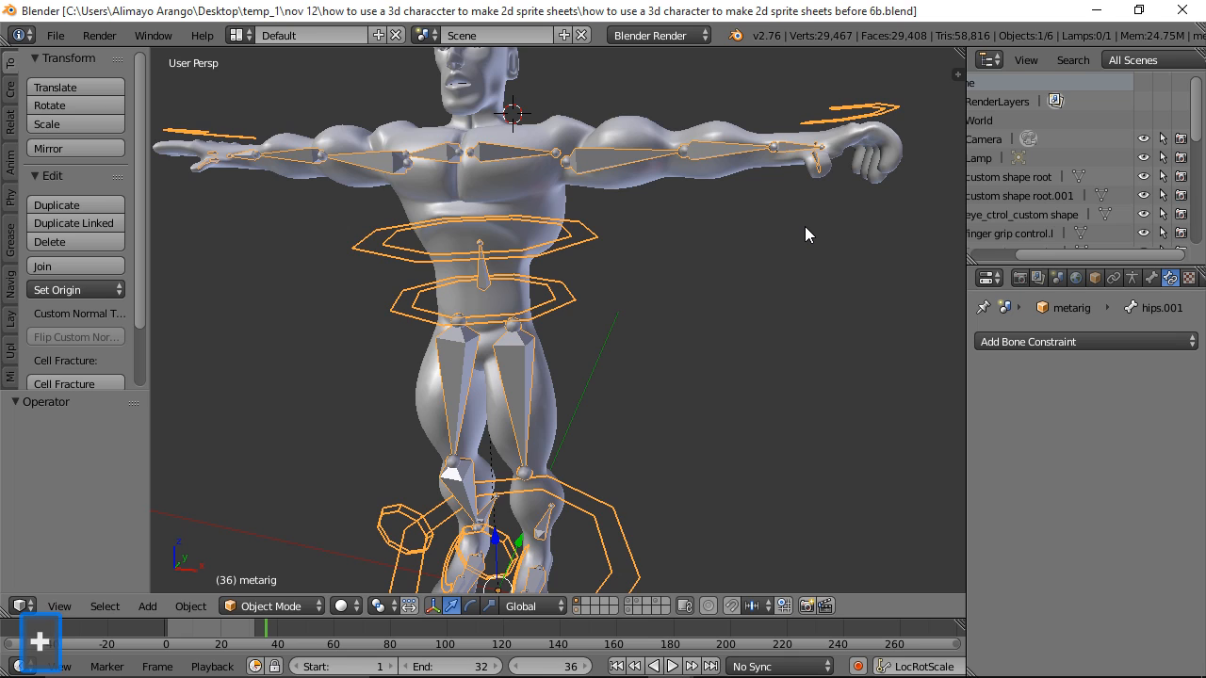
pyautogui.press('KP_Subtract')
pyautogui.press('KP_Subtract')
pyautogui.press('KP_Subtract')
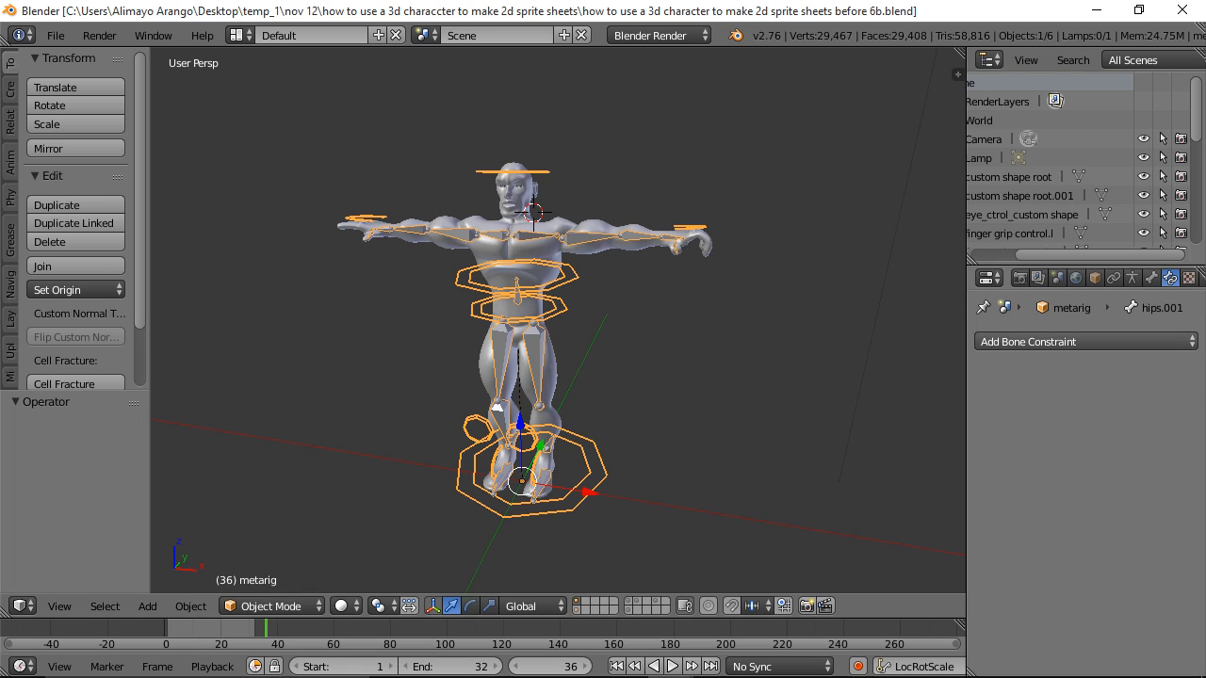
# Step: Zoom into a boxed region around the character's head, and zoom back out to the upper body
pyautogui.click(1022, 341)
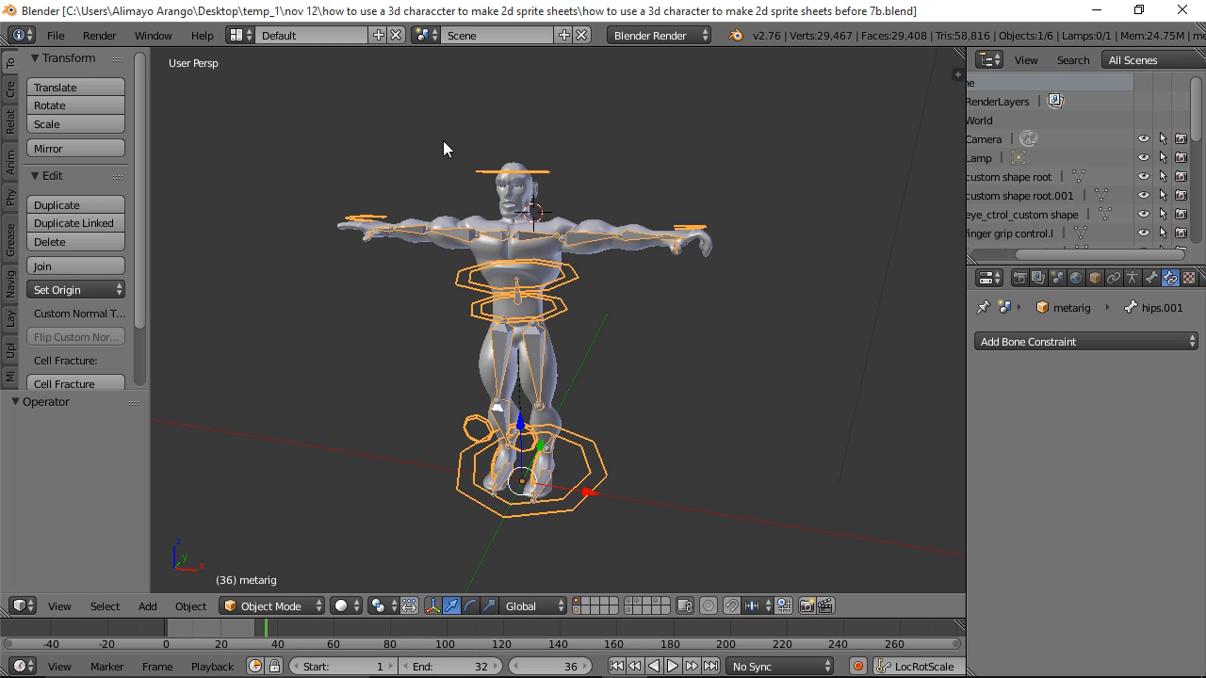
pyautogui.press('b')
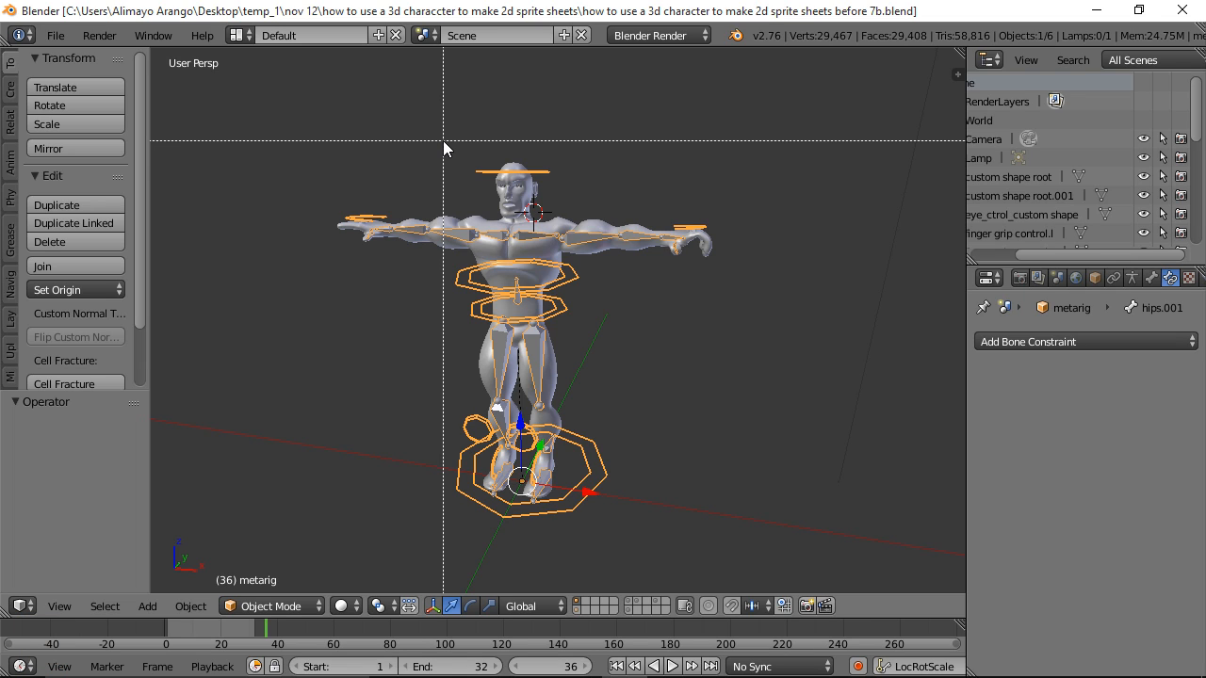
pyautogui.moveTo(442, 140); pyautogui.dragTo(592, 242)
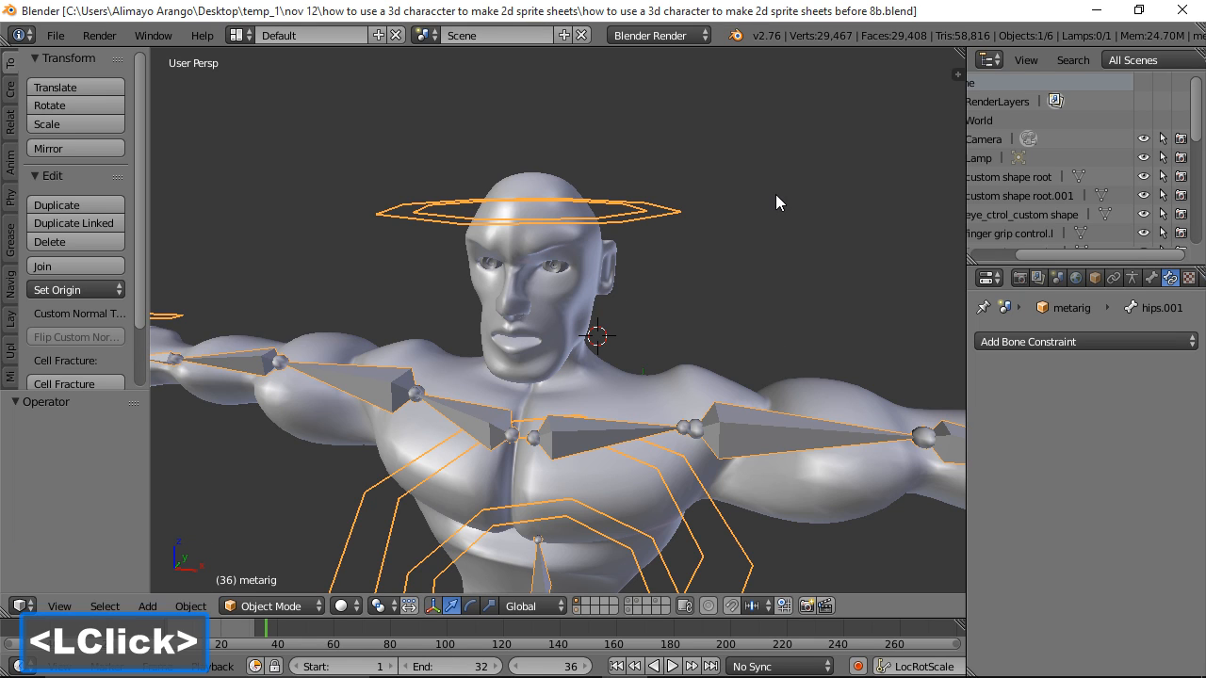
pyautogui.scroll(-8, 775, 194)
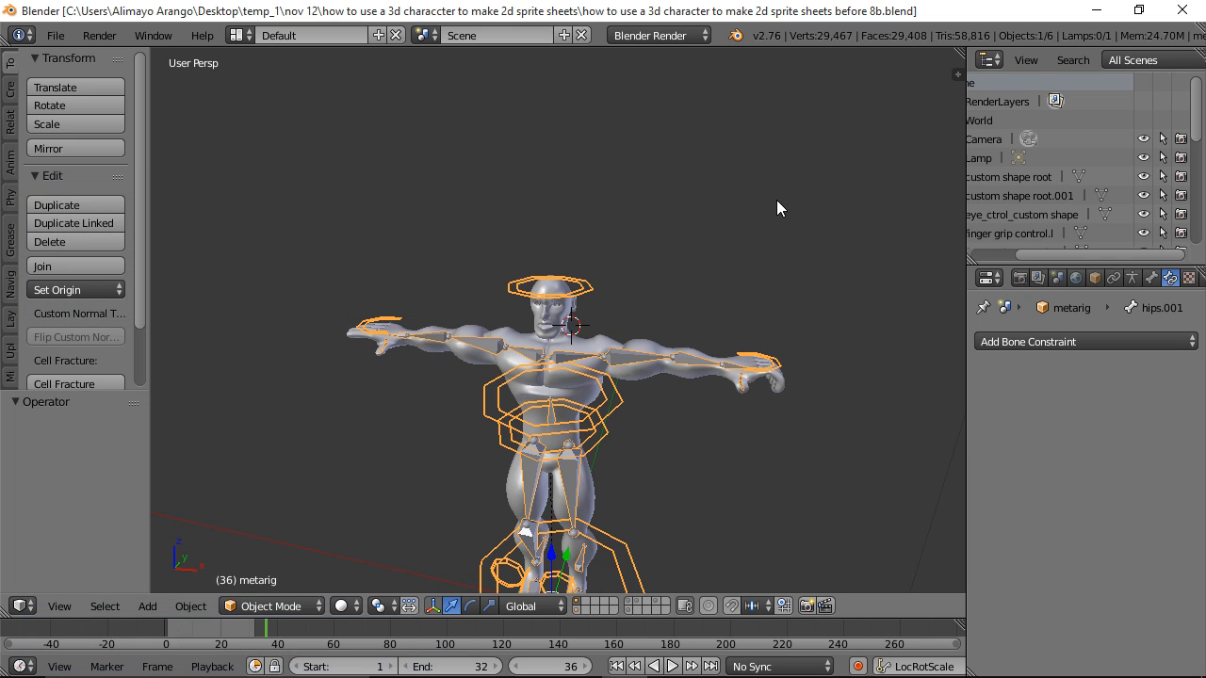
# Step: Show the 3D Nav tools and check the 3D Navigation add-on's enabled state in the user preferences
pyautogui.click(14, 294)
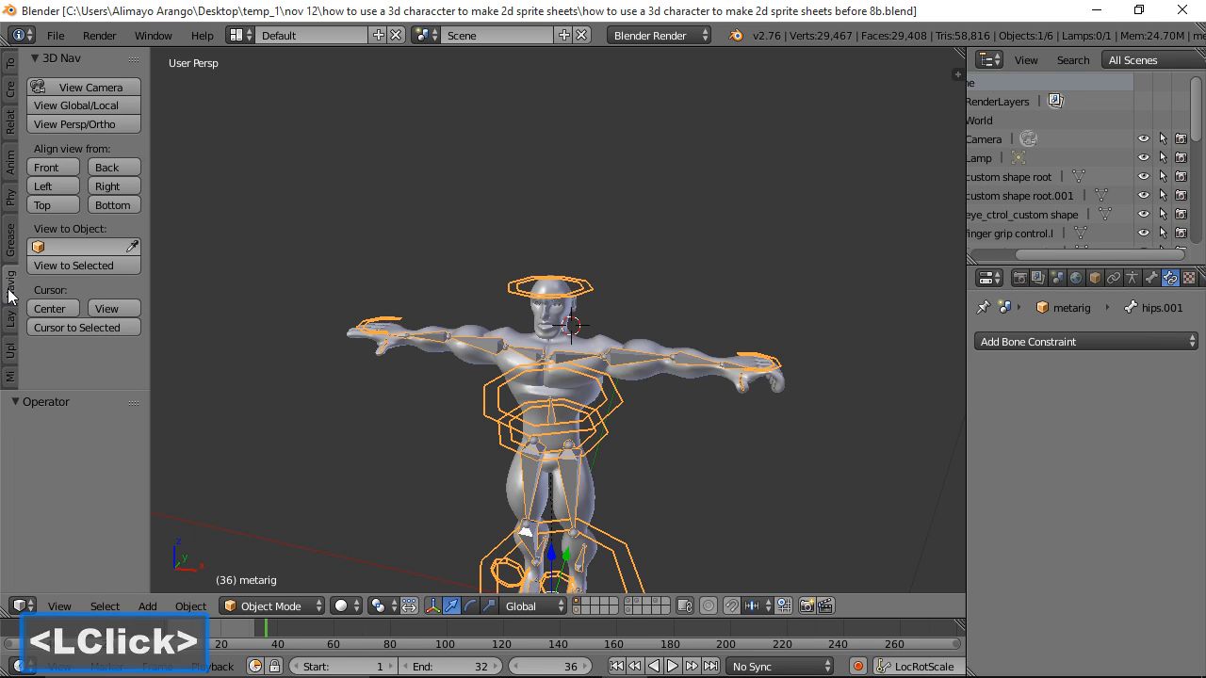
pyautogui.click(57, 36)
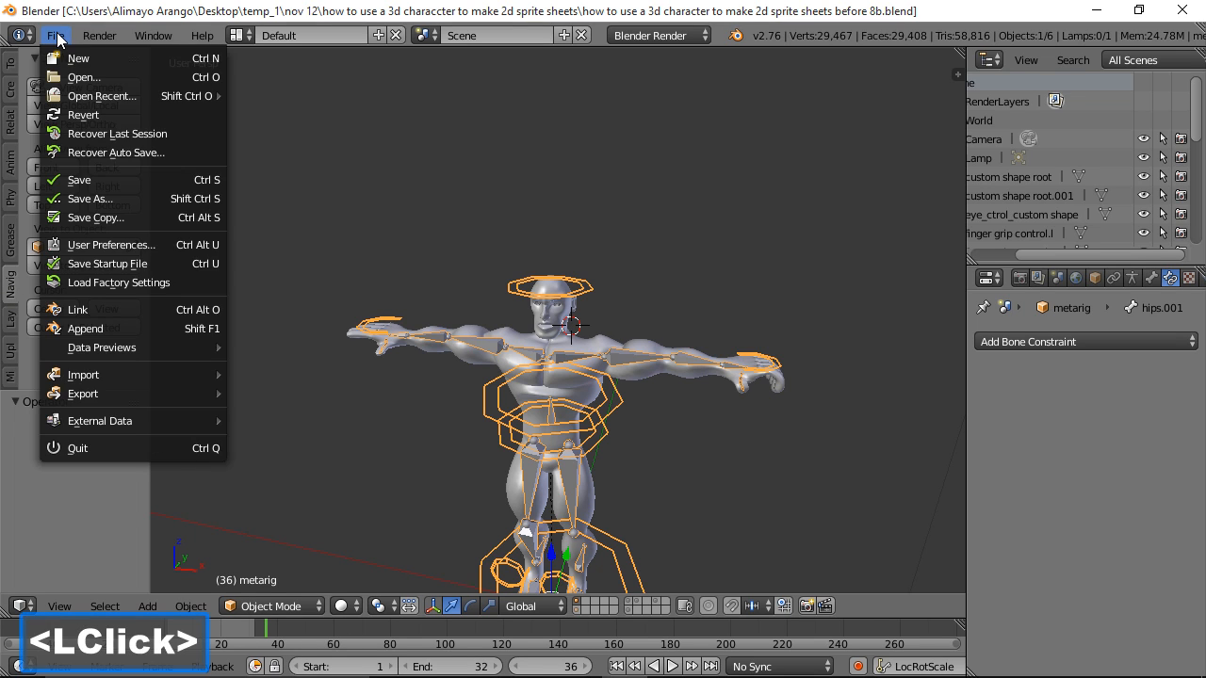
pyautogui.click(121, 244)
pyautogui.click(384, 46)
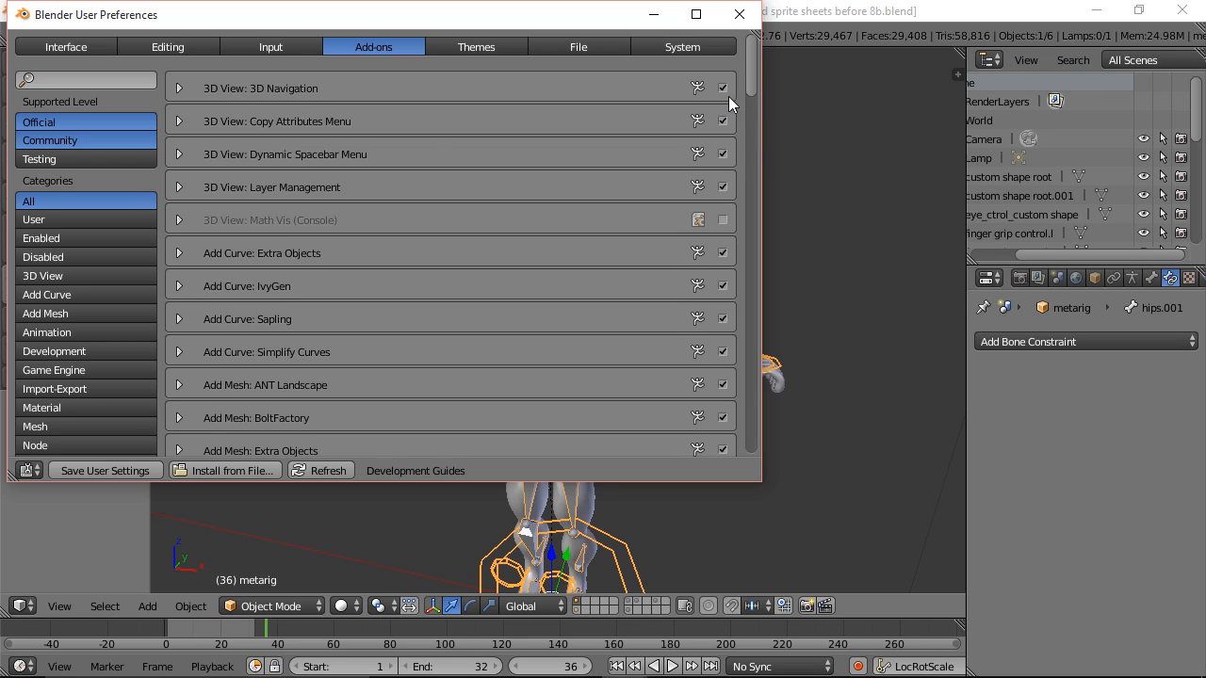
pyautogui.click(739, 14)
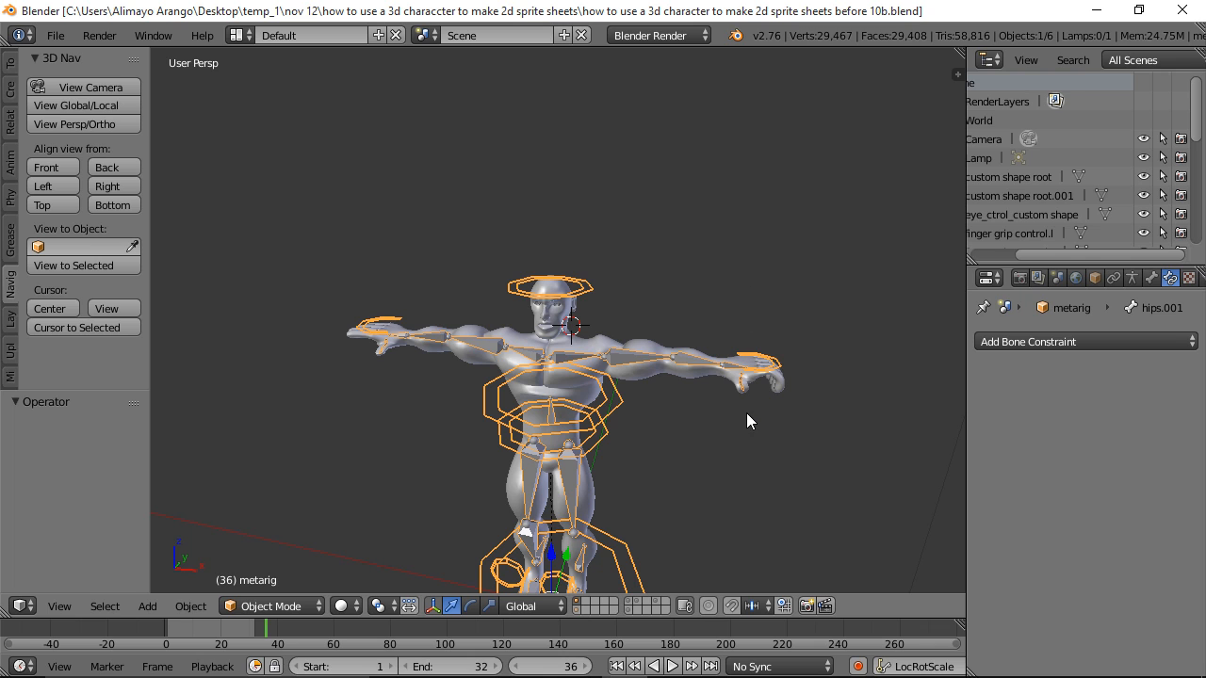
# Step: Split the 3D viewport into two side-by-side views and set the new one to look through the camera
pyautogui.keyDown('shift'); pyautogui.moveTo(738, 435); pyautogui.dragTo(762, 336, button='middle'); pyautogui.keyUp('shift')
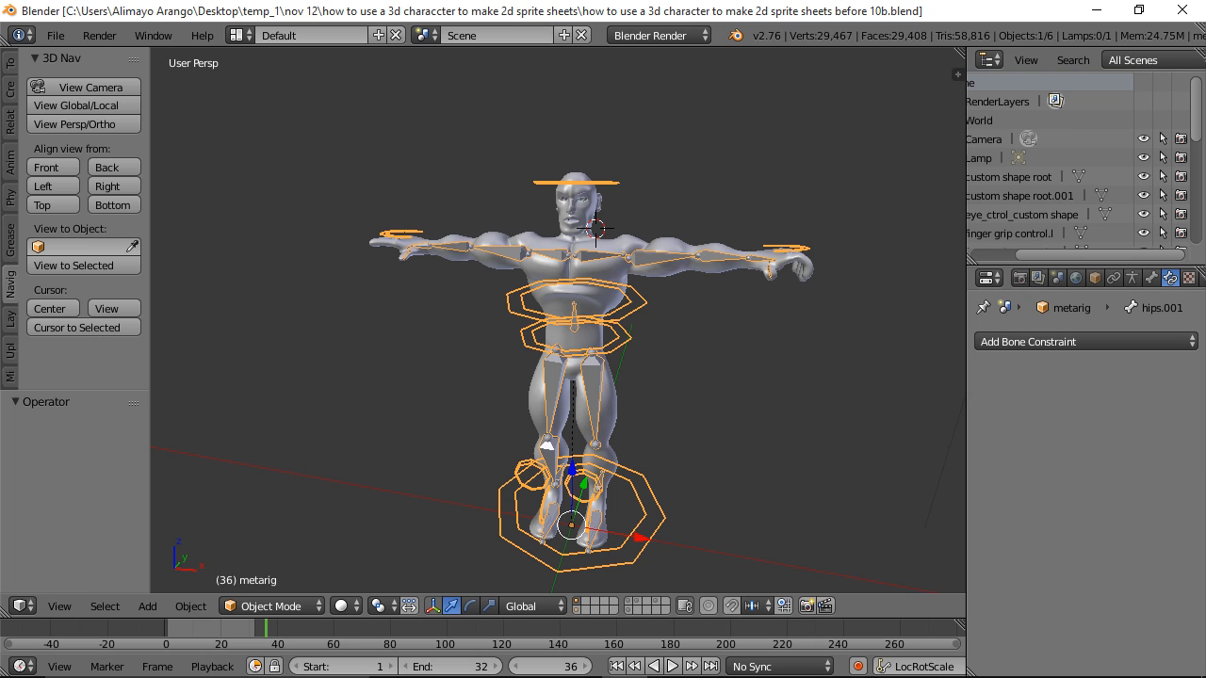
pyautogui.moveTo(6, 613); pyautogui.dragTo(443, 556)
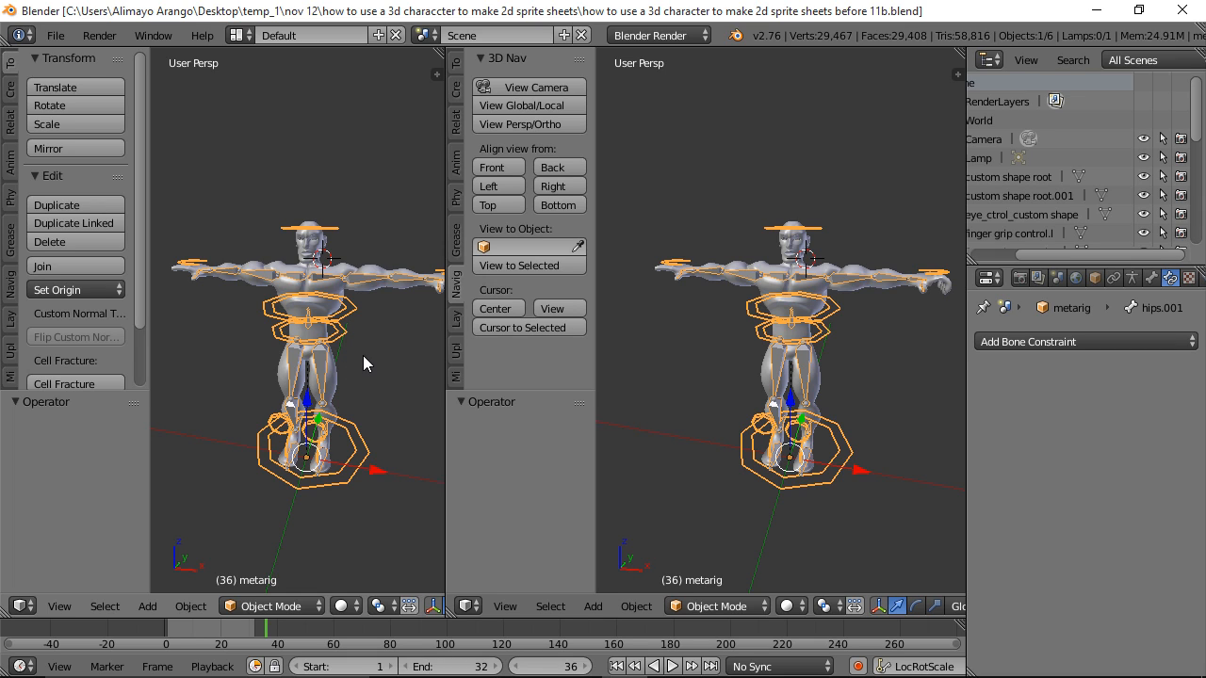
pyautogui.click(11, 285)
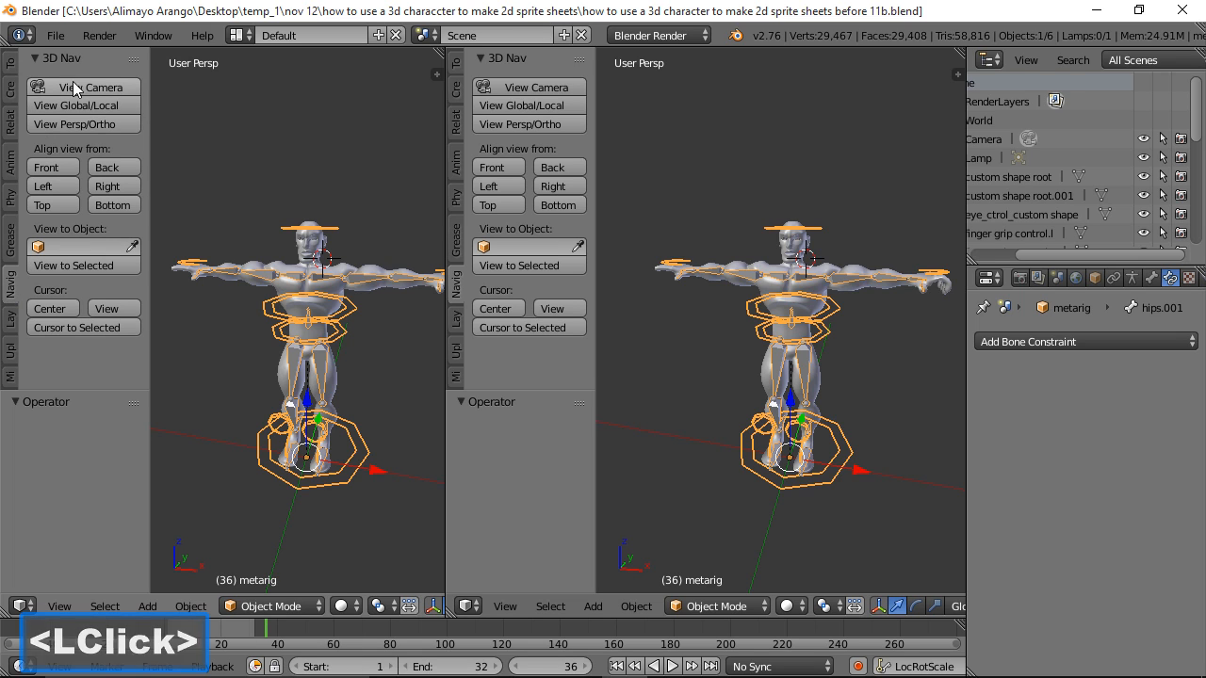
pyautogui.click(113, 86)
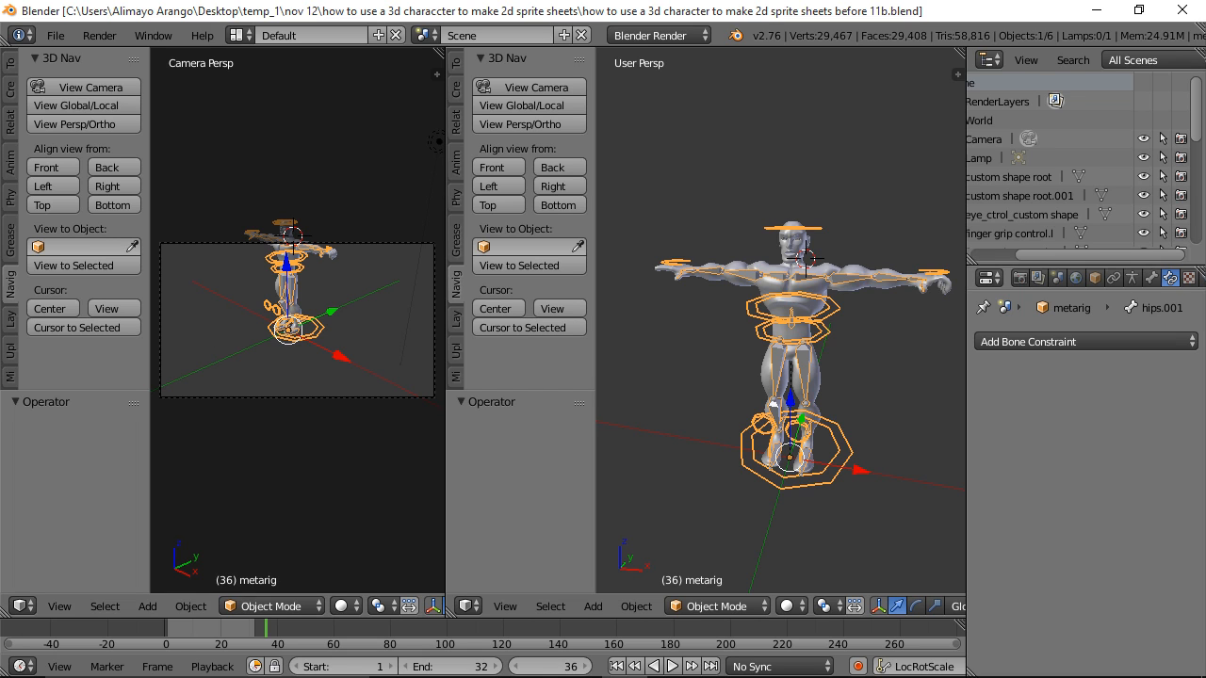
# Step: Select the Camera object in the user perspective view
pyautogui.click(879, 192)
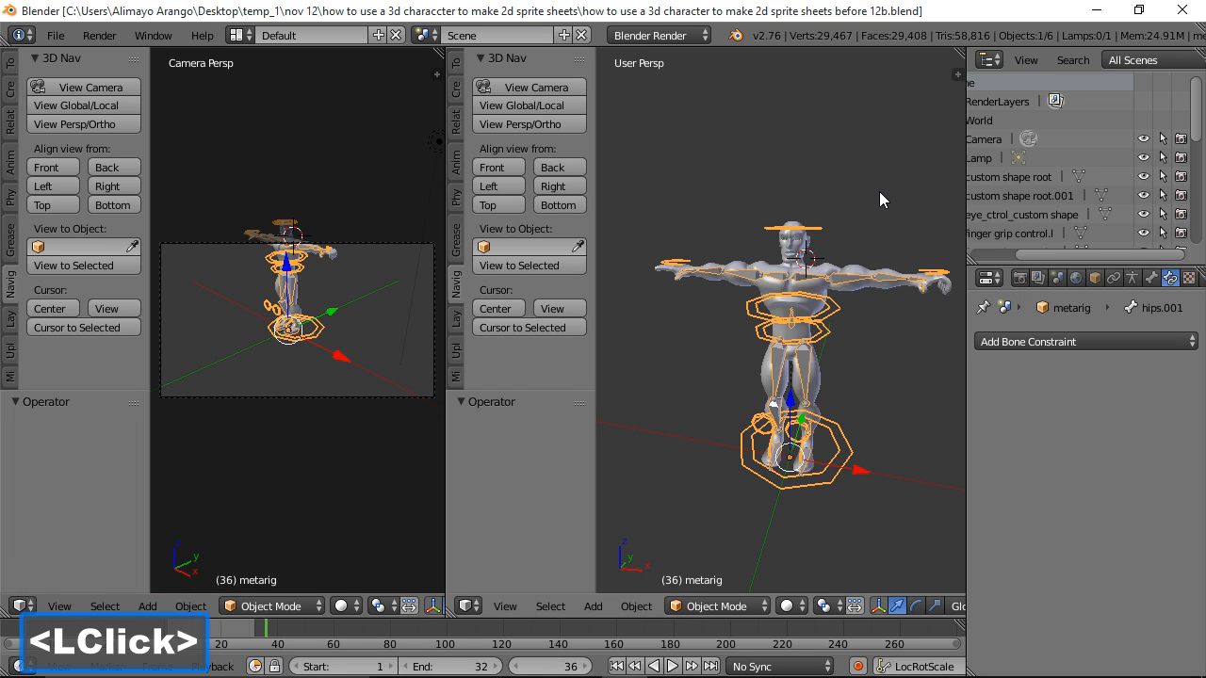
pyautogui.scroll(-5, 875, 204)
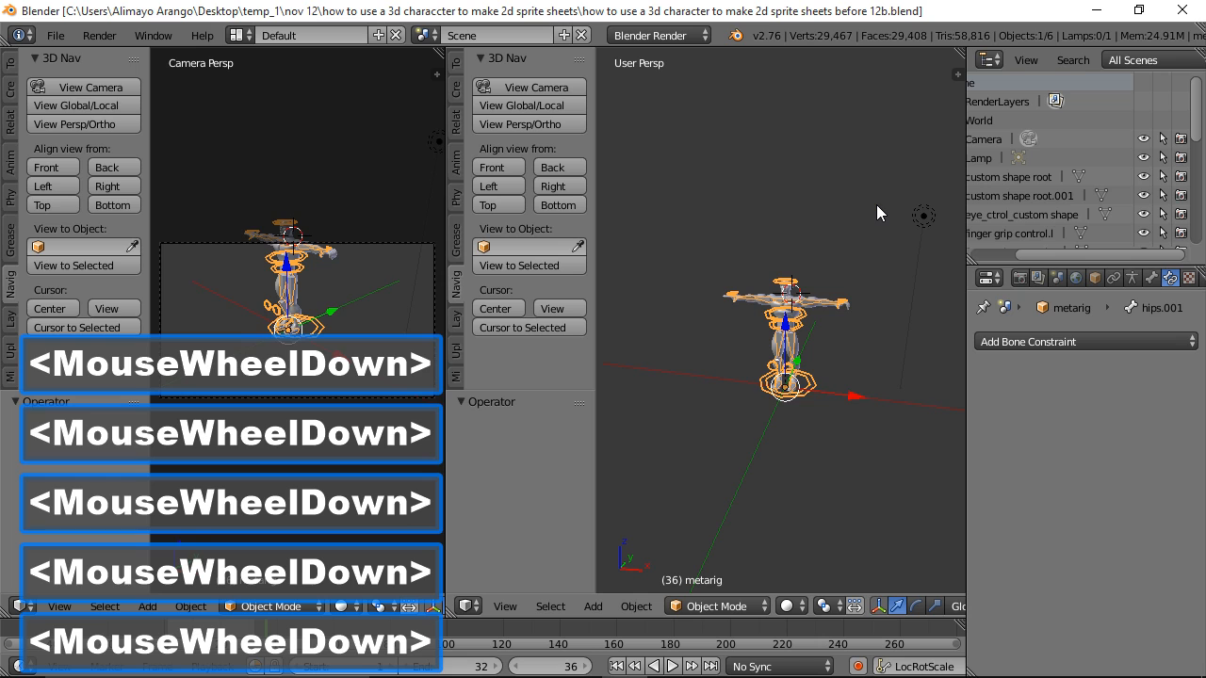
pyautogui.keyDown('shift'); pyautogui.moveTo(904, 248); pyautogui.dragTo(849, 265, button='middle'); pyautogui.keyUp('shift')
pyautogui.keyDown('shift'); pyautogui.scroll(-1, 848, 265); pyautogui.keyUp('shift')
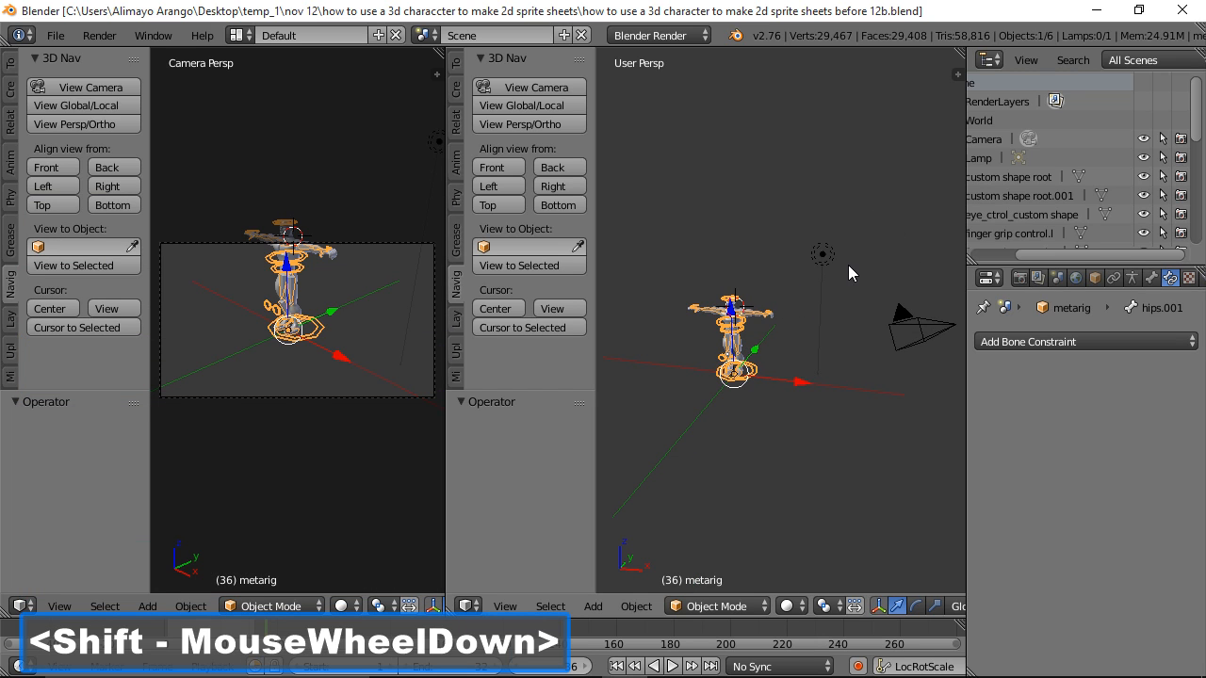
pyautogui.click(930, 337)
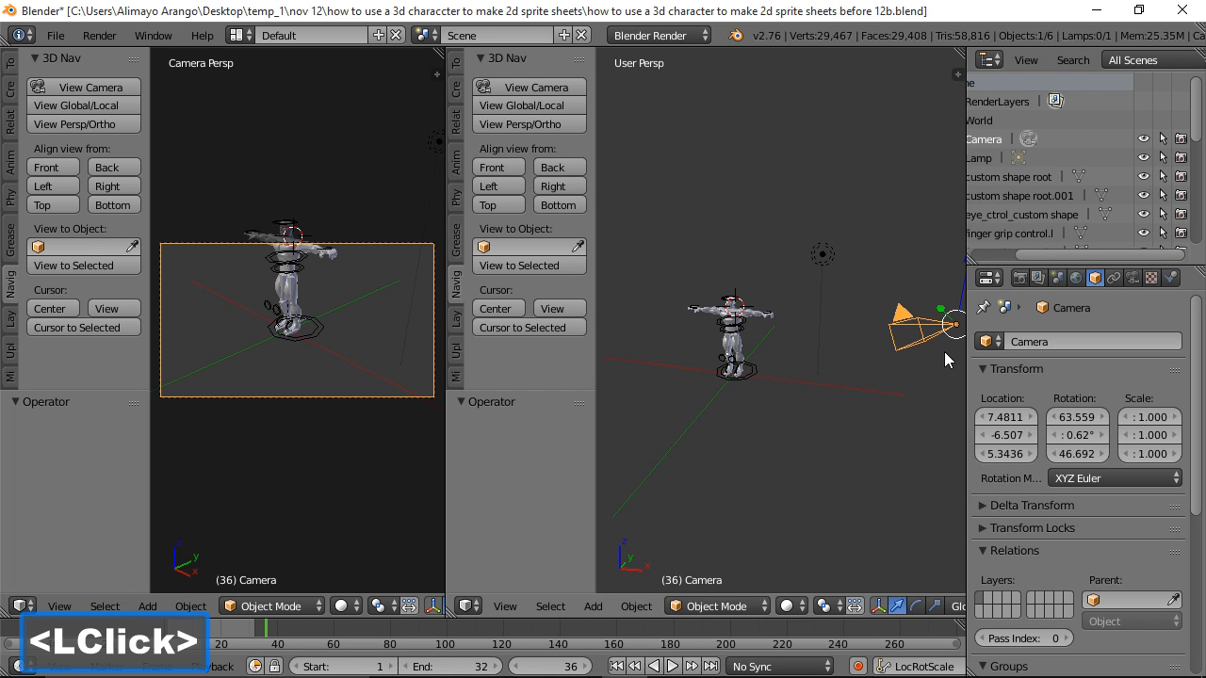
pyautogui.click(989, 17)
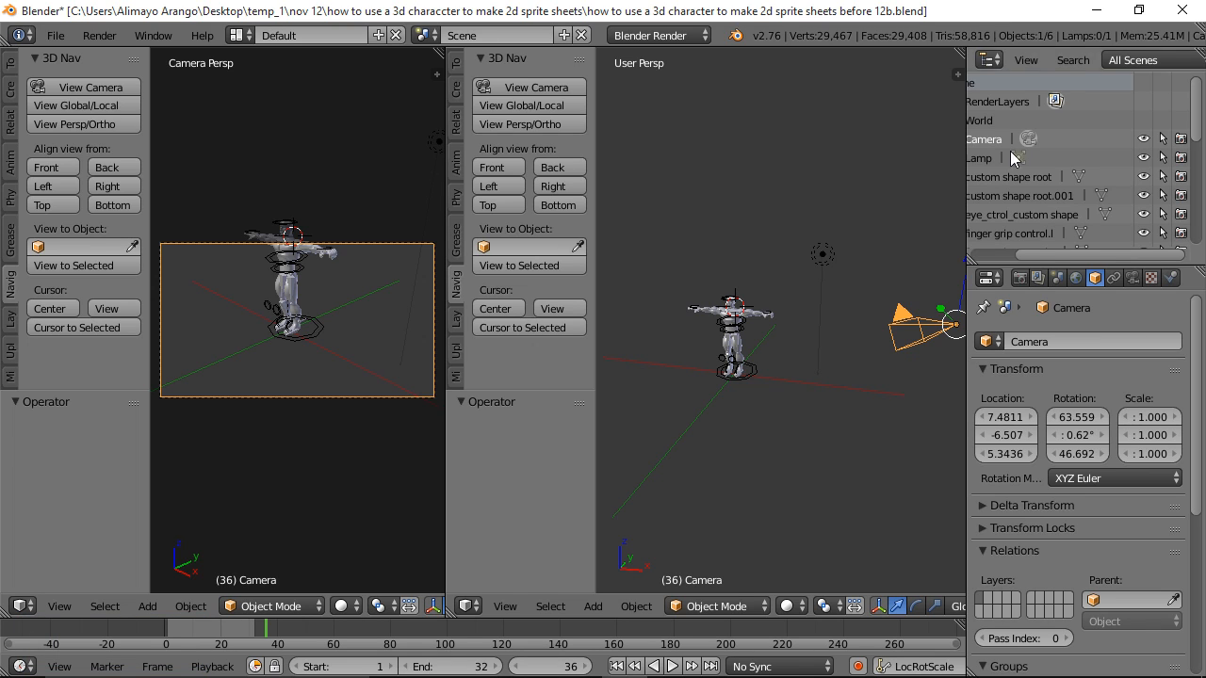
# Step: Switch the selected camera's lens type from perspective to Orthographic
pyautogui.click(1133, 279)
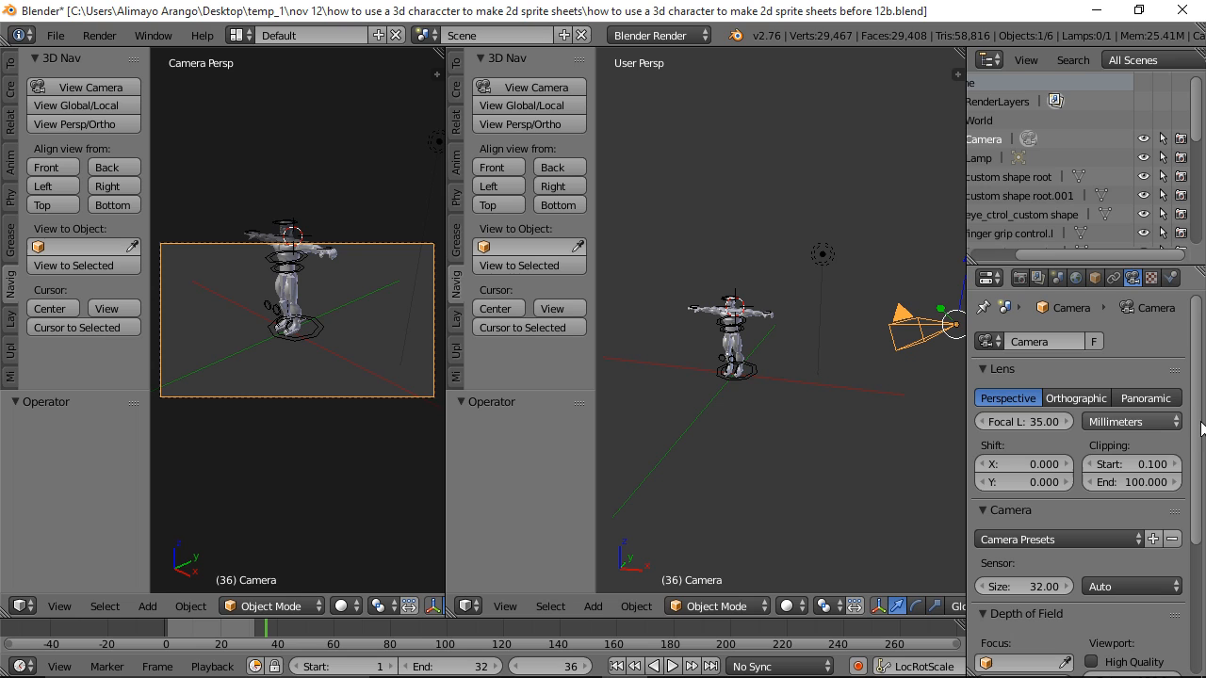
pyautogui.click(1076, 396)
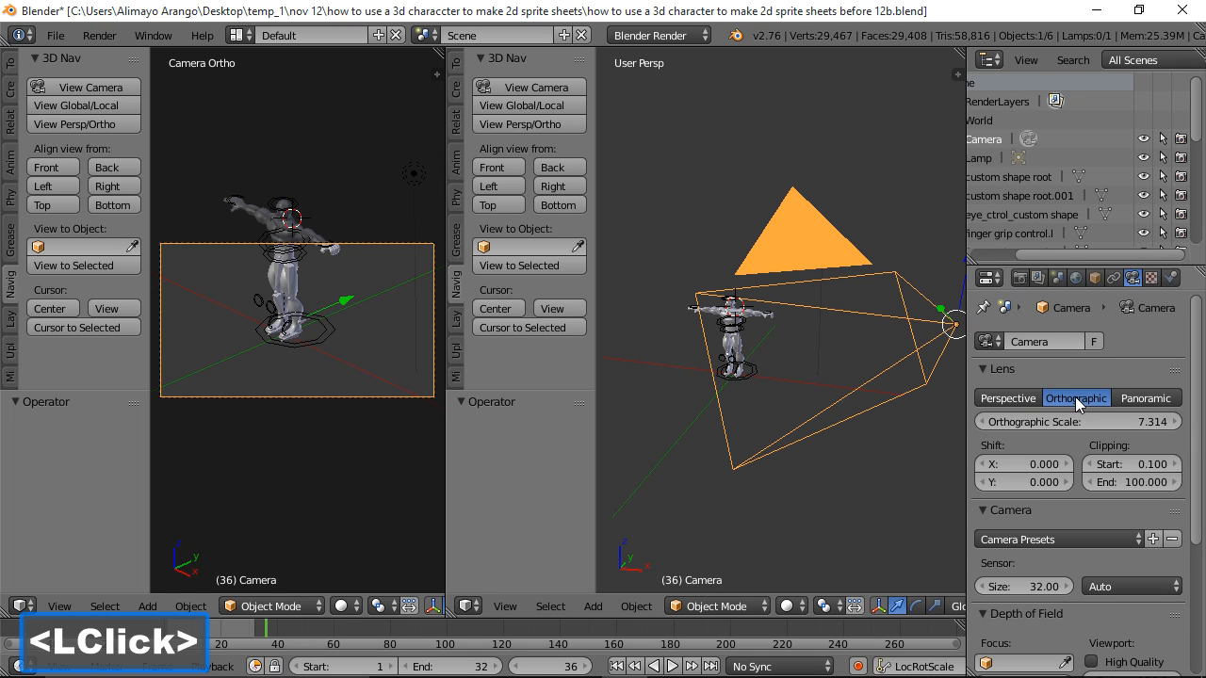
pyautogui.click(975, 19)
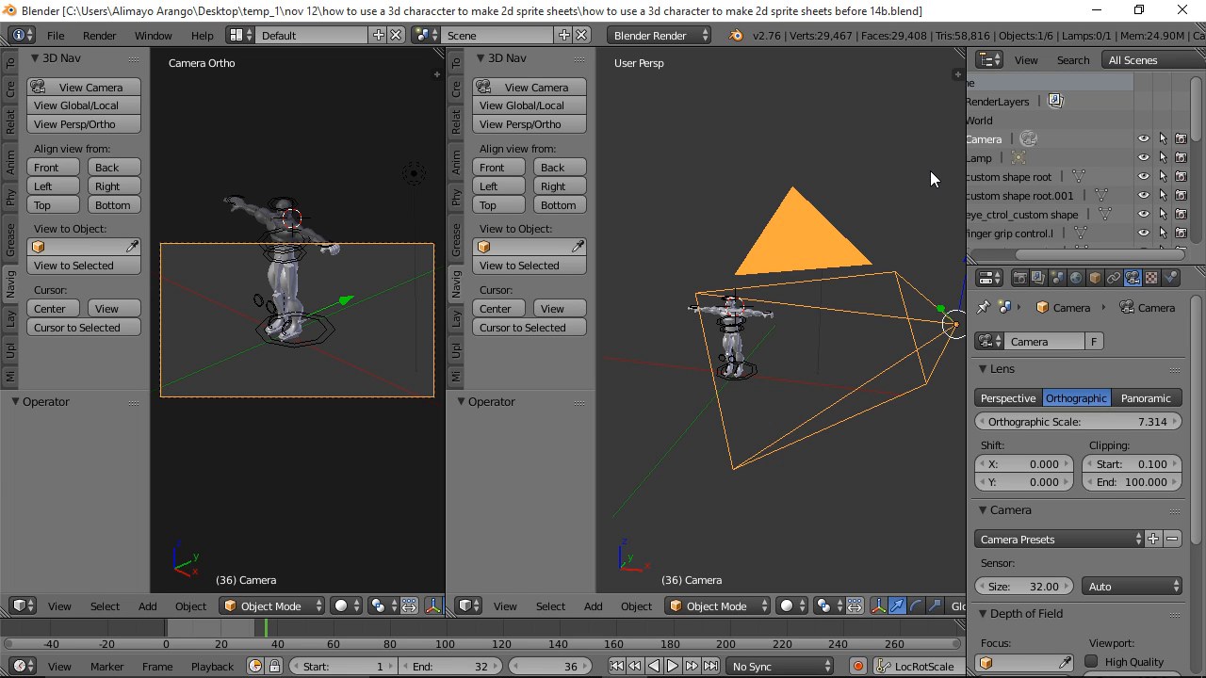
# Step: Show the camera's location, rotation and scale properties in the user perspective view
pyautogui.press('n')
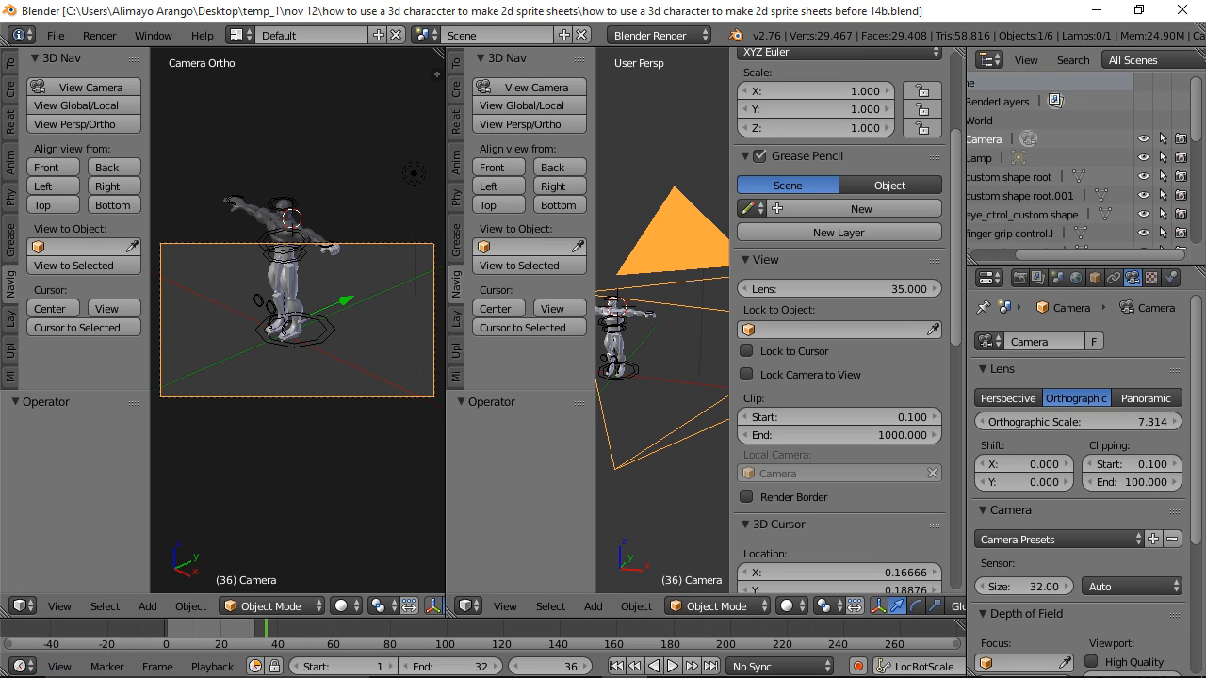
pyautogui.click(846, 186)
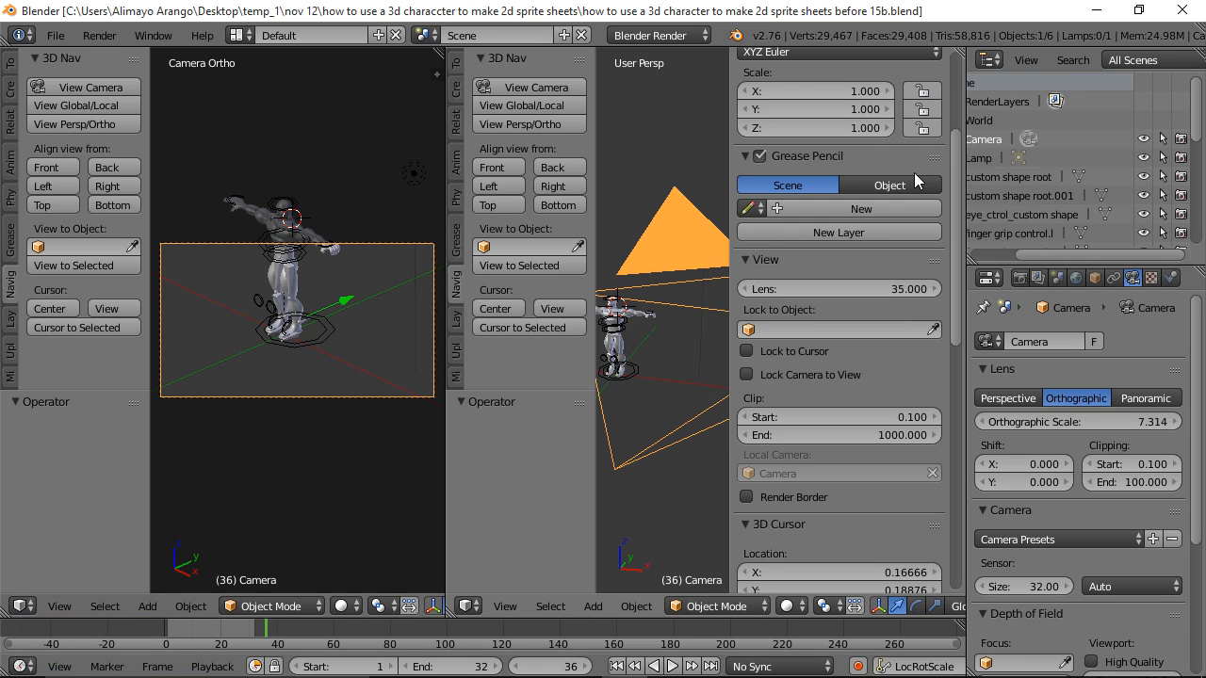
pyautogui.moveTo(958, 179); pyautogui.dragTo(969, 97)
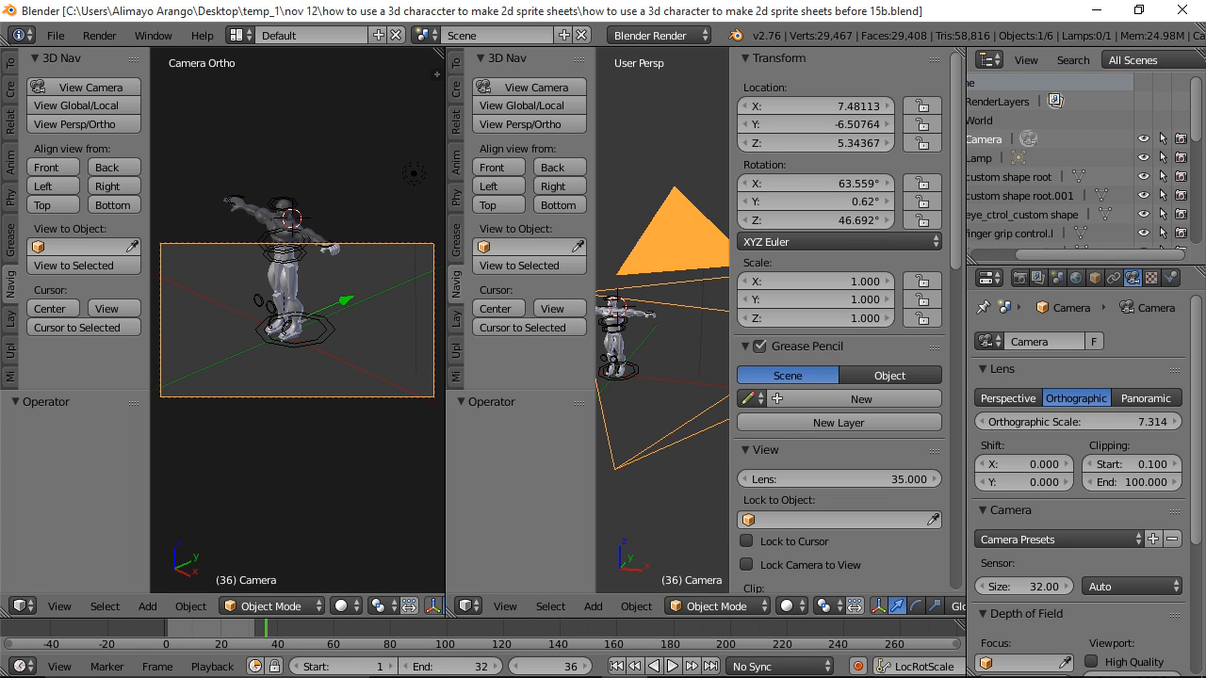
pyautogui.click(977, 19)
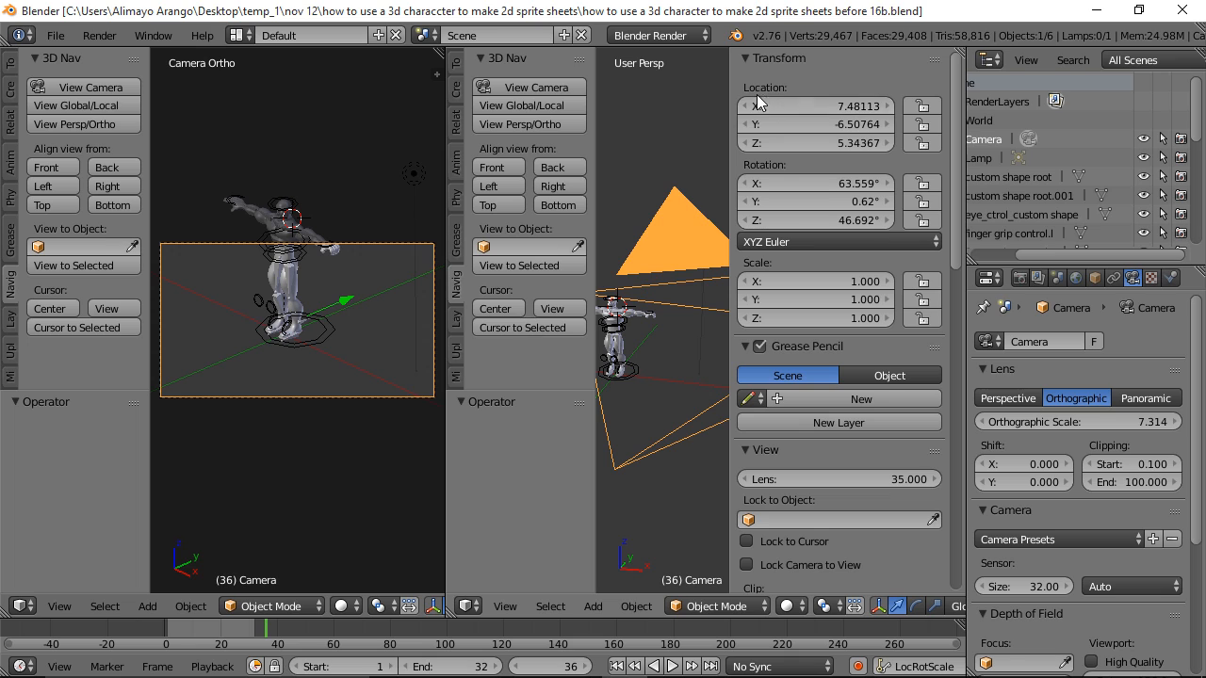
# Step: Set the camera's location to X 12, Y -12 and Z 12
pyautogui.click(847, 106)
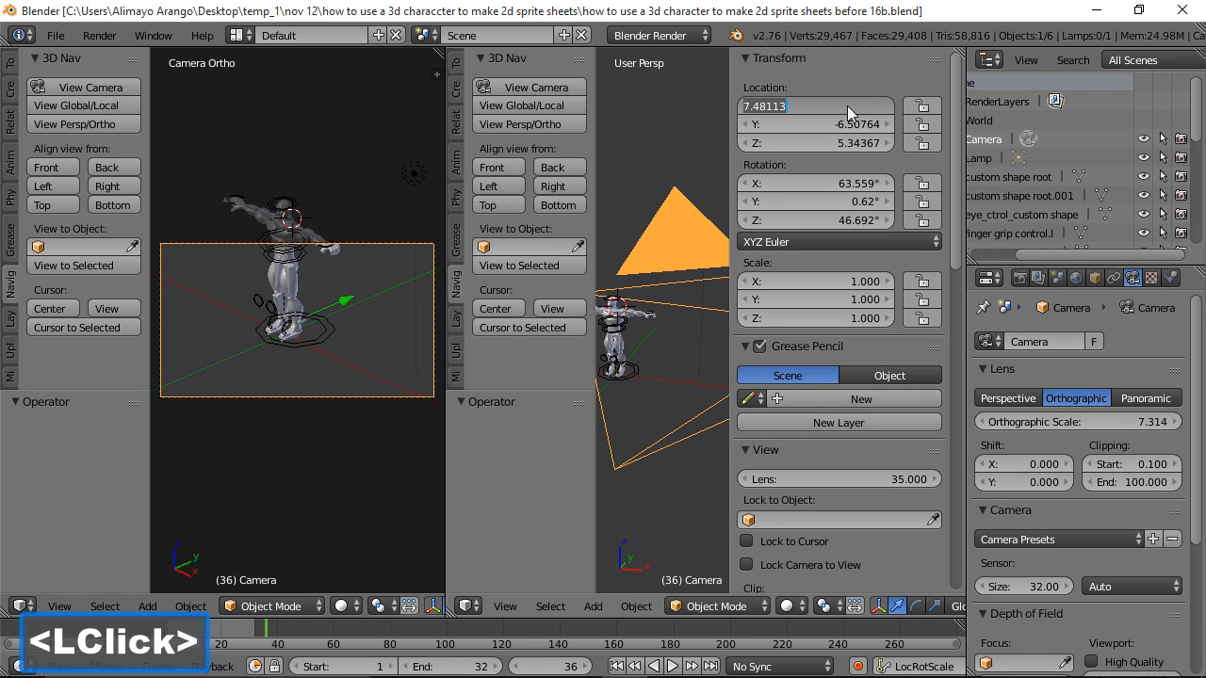
pyautogui.write('12')
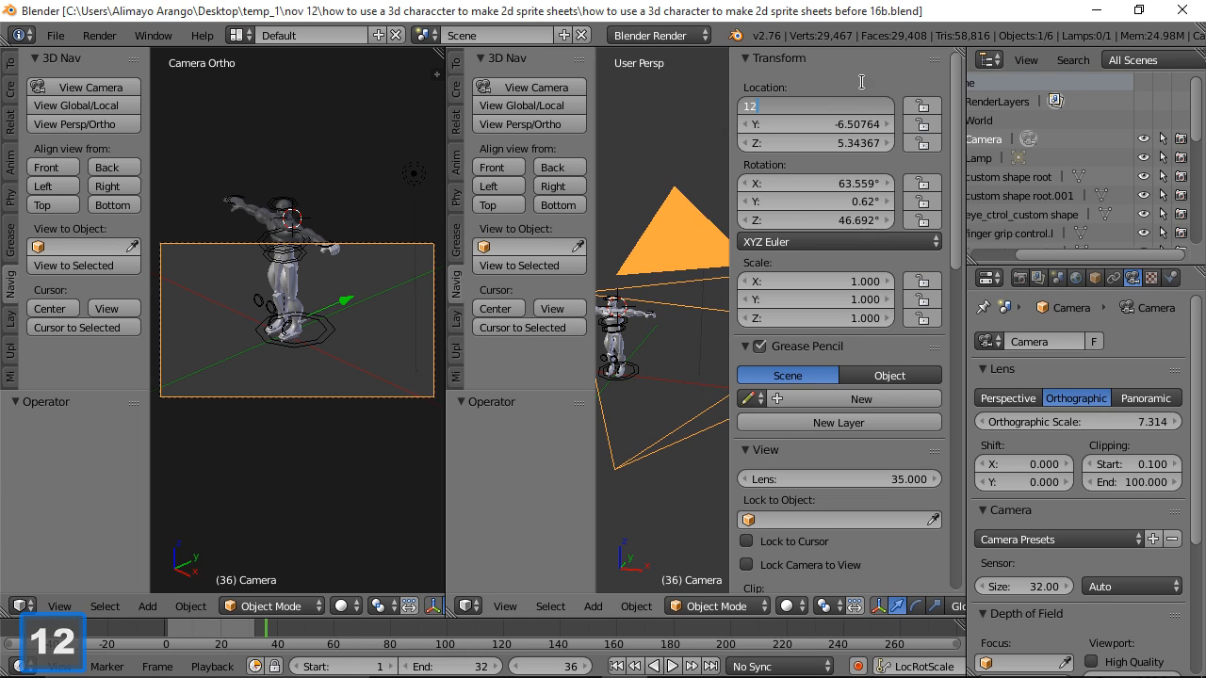
pyautogui.click(847, 88)
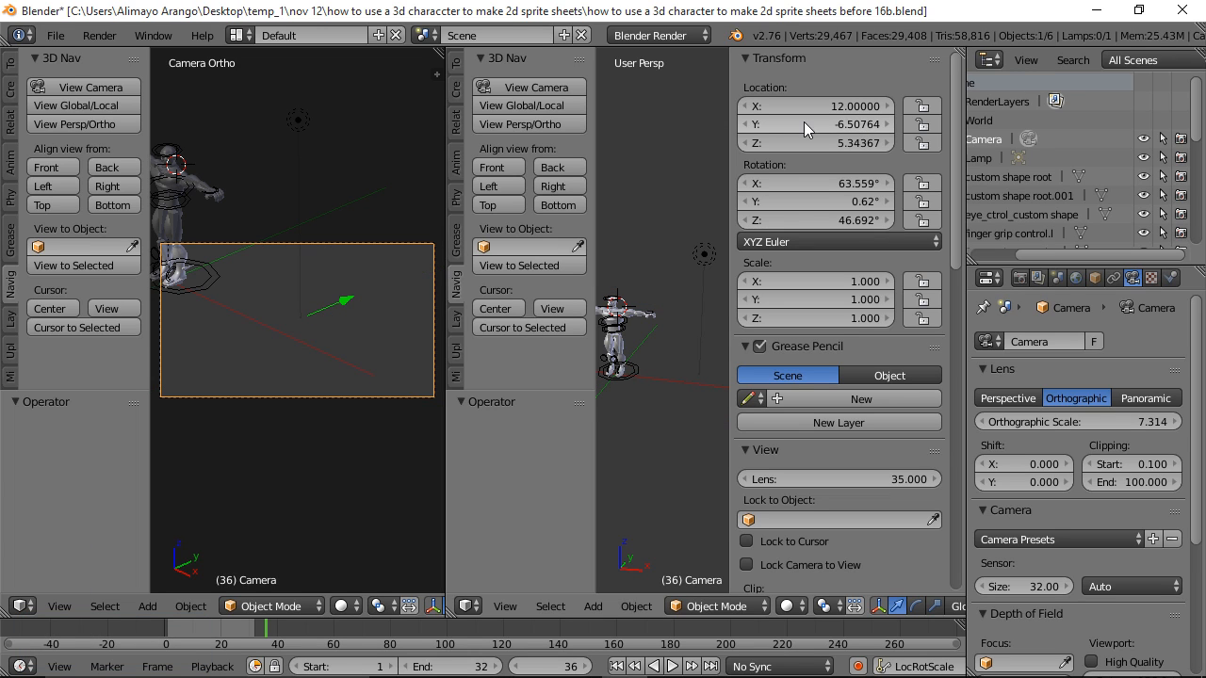
pyautogui.click(844, 120)
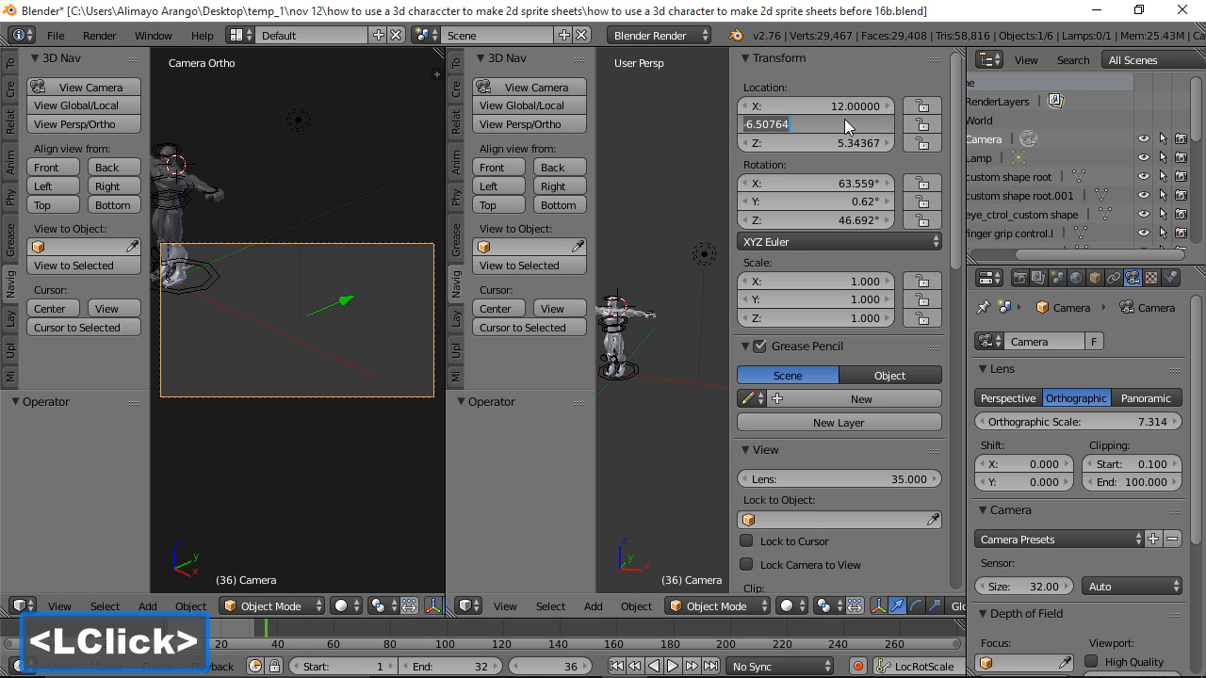
pyautogui.write('-12')
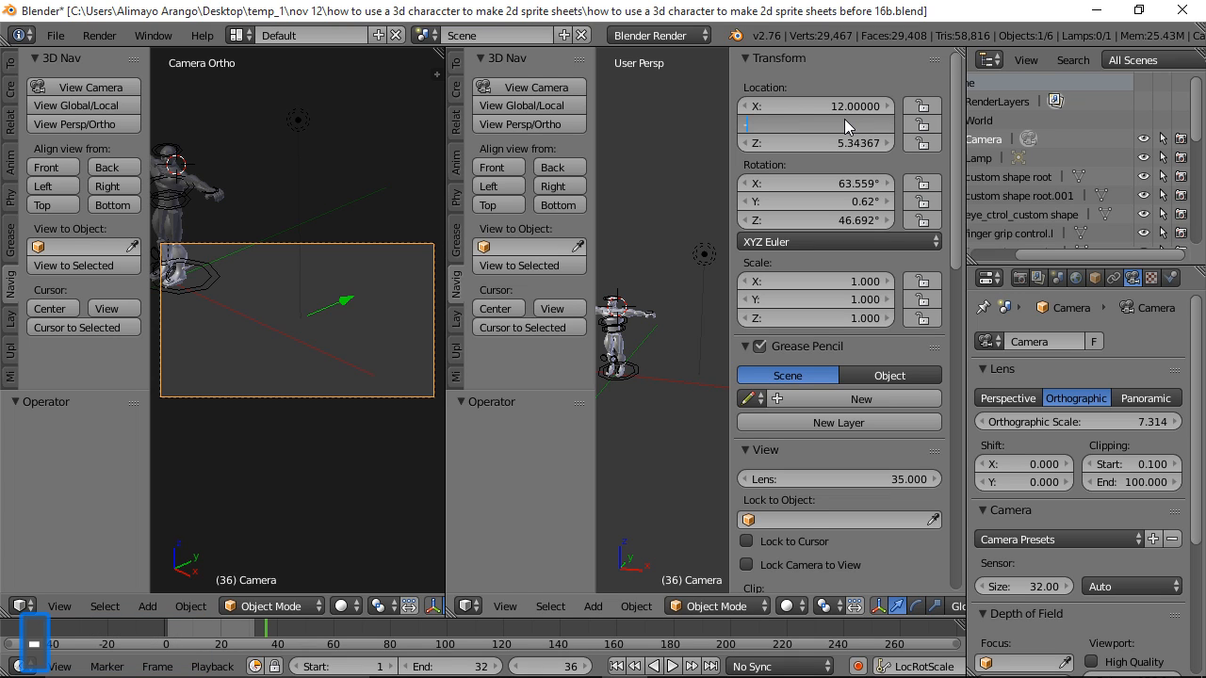
pyautogui.click(878, 83)
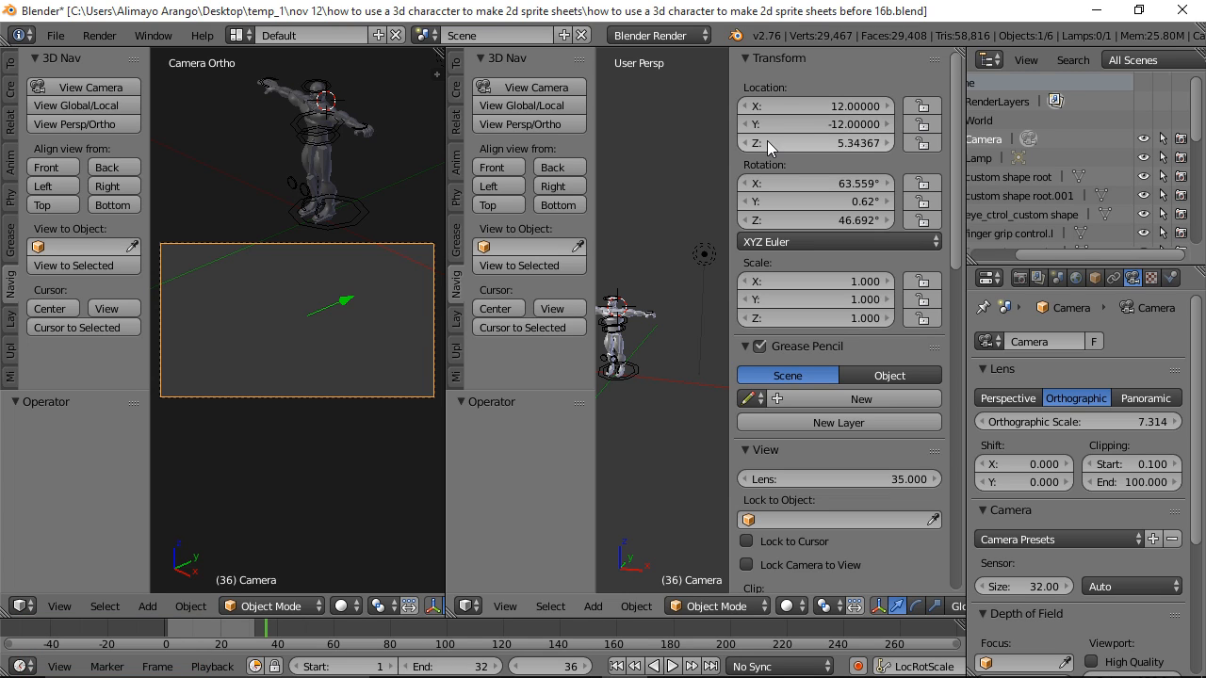
pyautogui.click(844, 139)
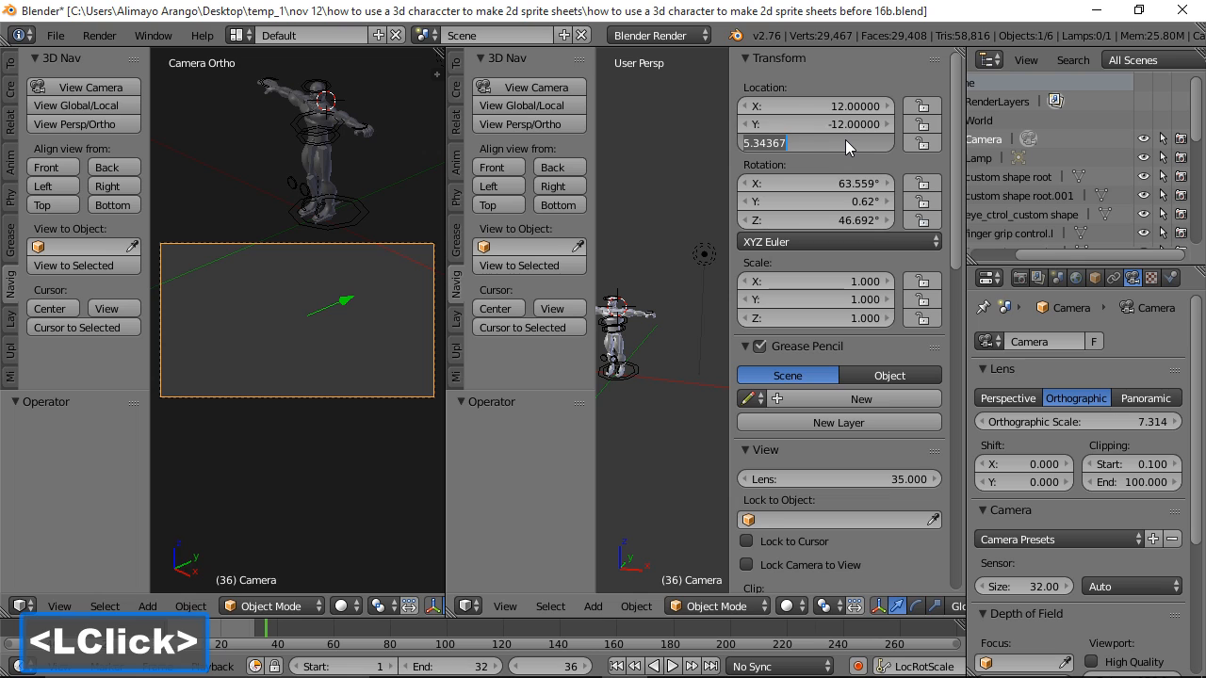
pyautogui.write('12')
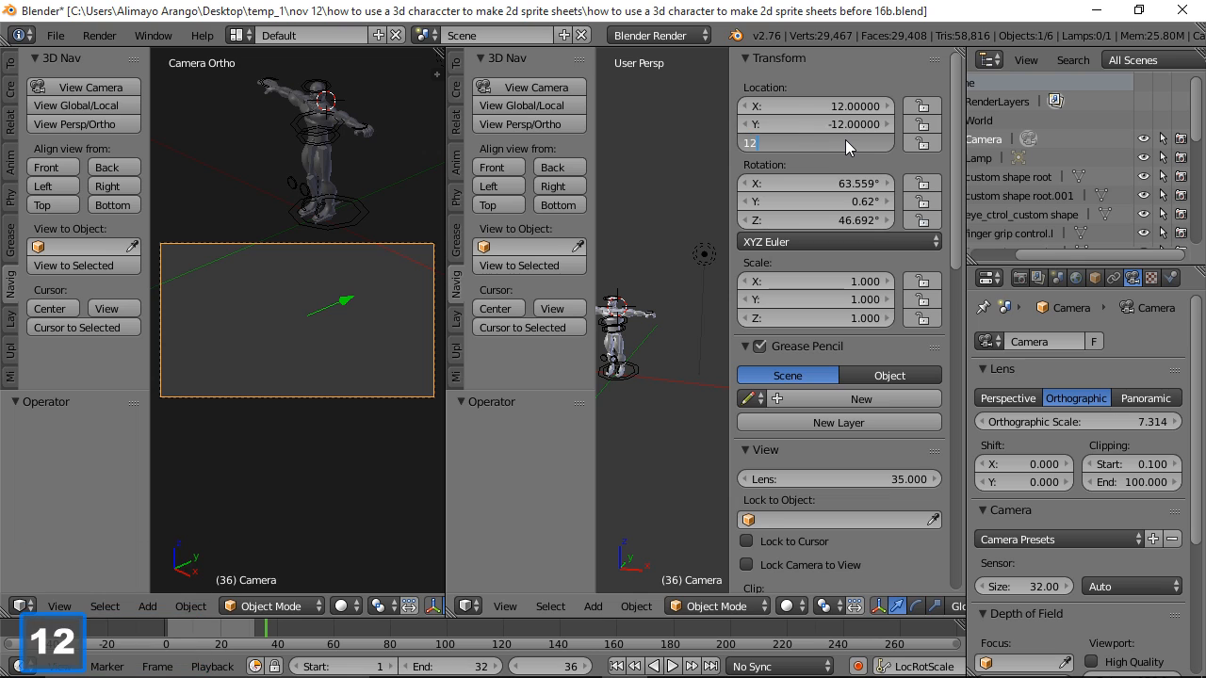
pyautogui.click(890, 77)
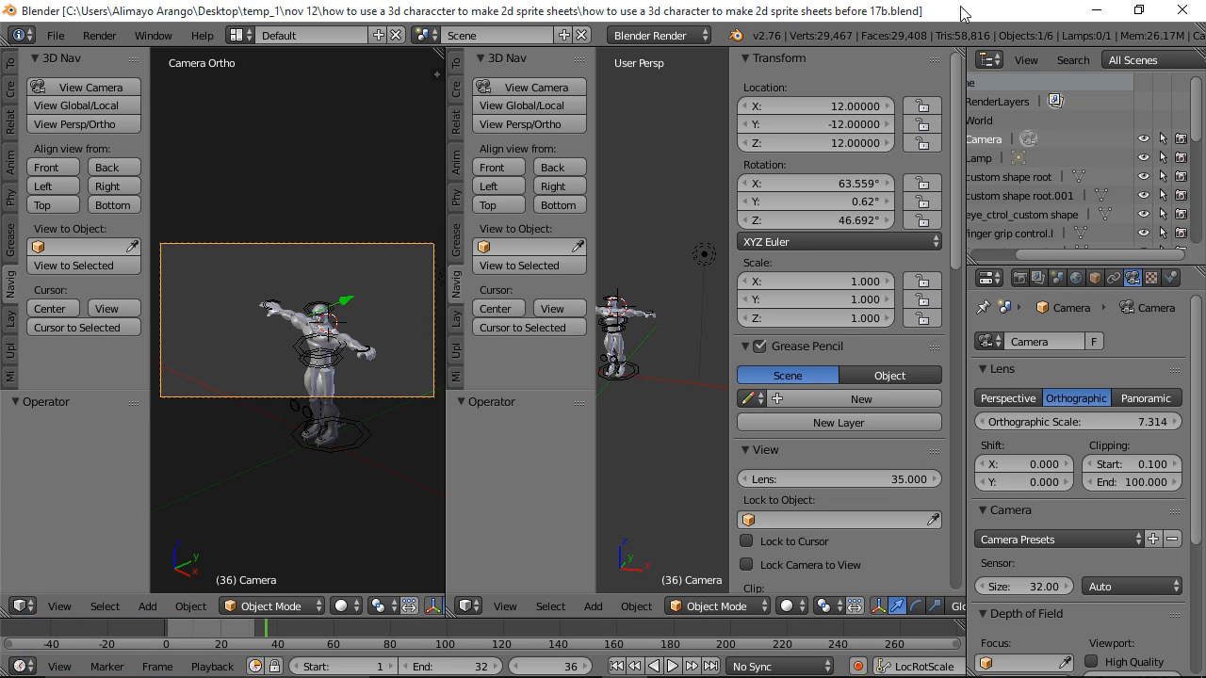
# Step: Set the camera's rotation to X 54.8°, Y 0° and Z 45°, and hide the transform properties
pyautogui.click(838, 181)
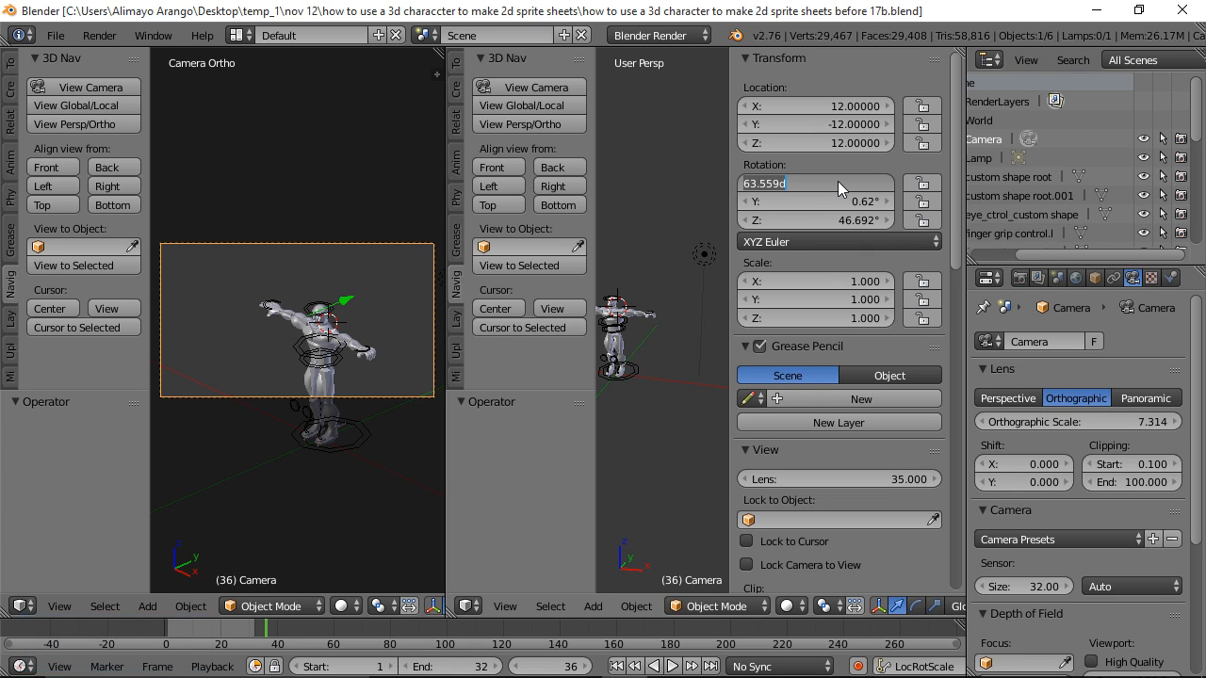
pyautogui.write('54')
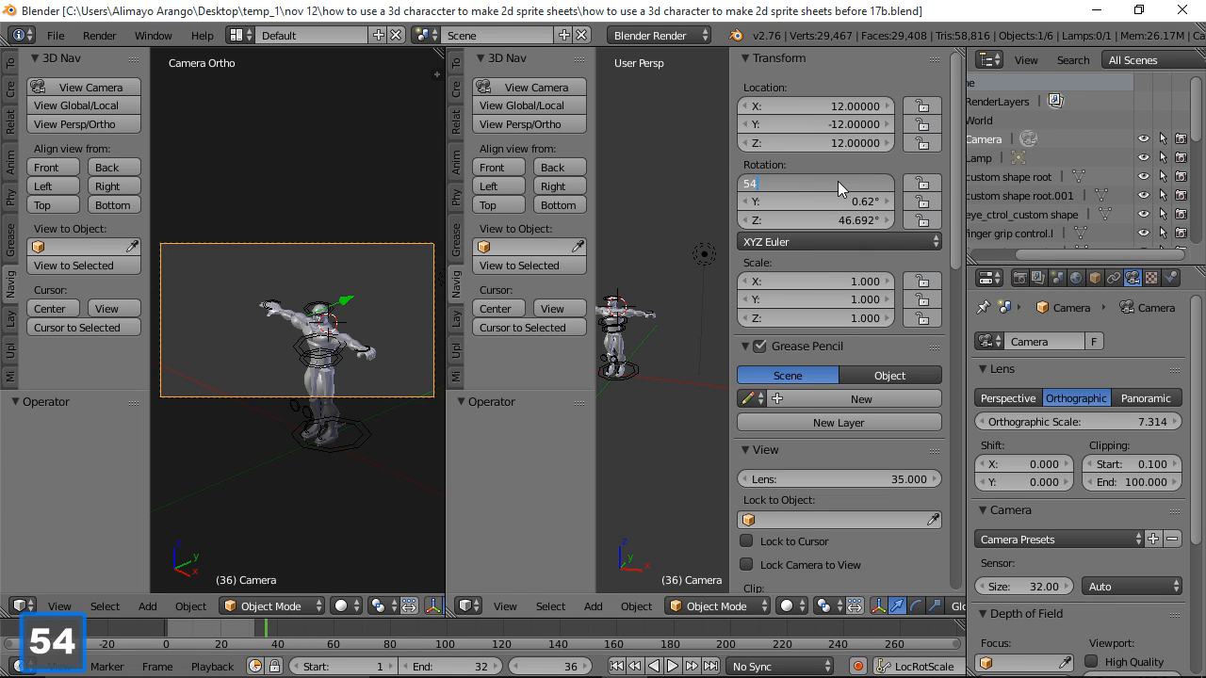
pyautogui.write('.8')
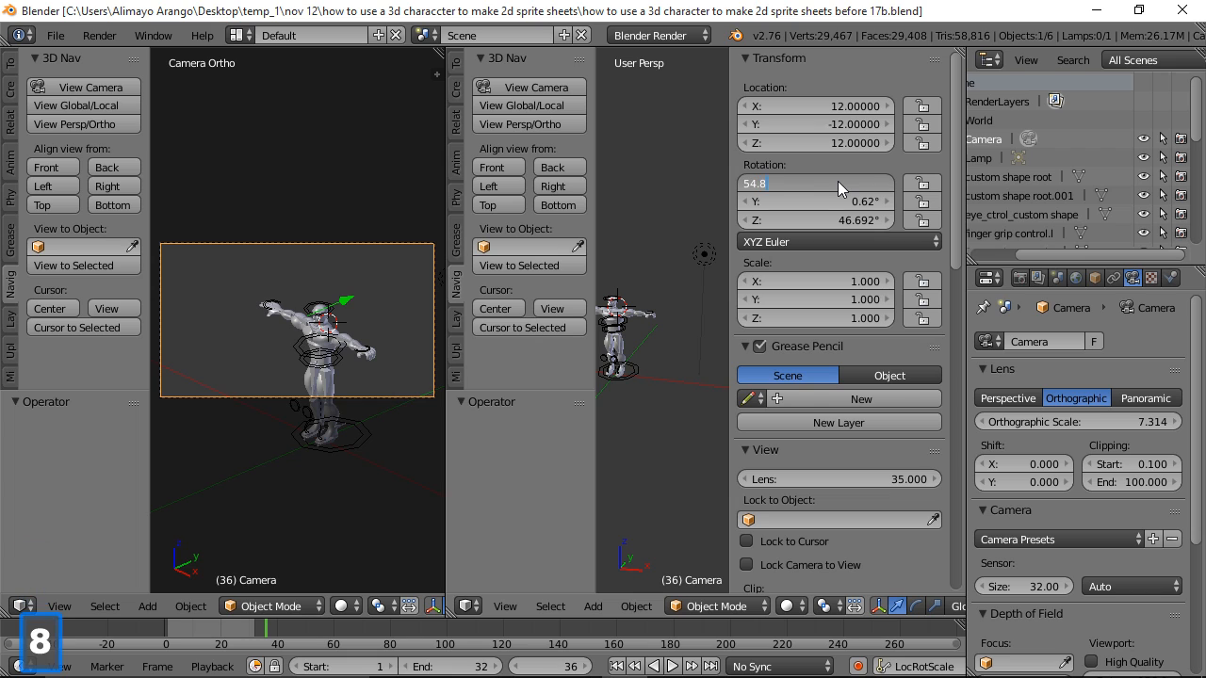
pyautogui.click(839, 159)
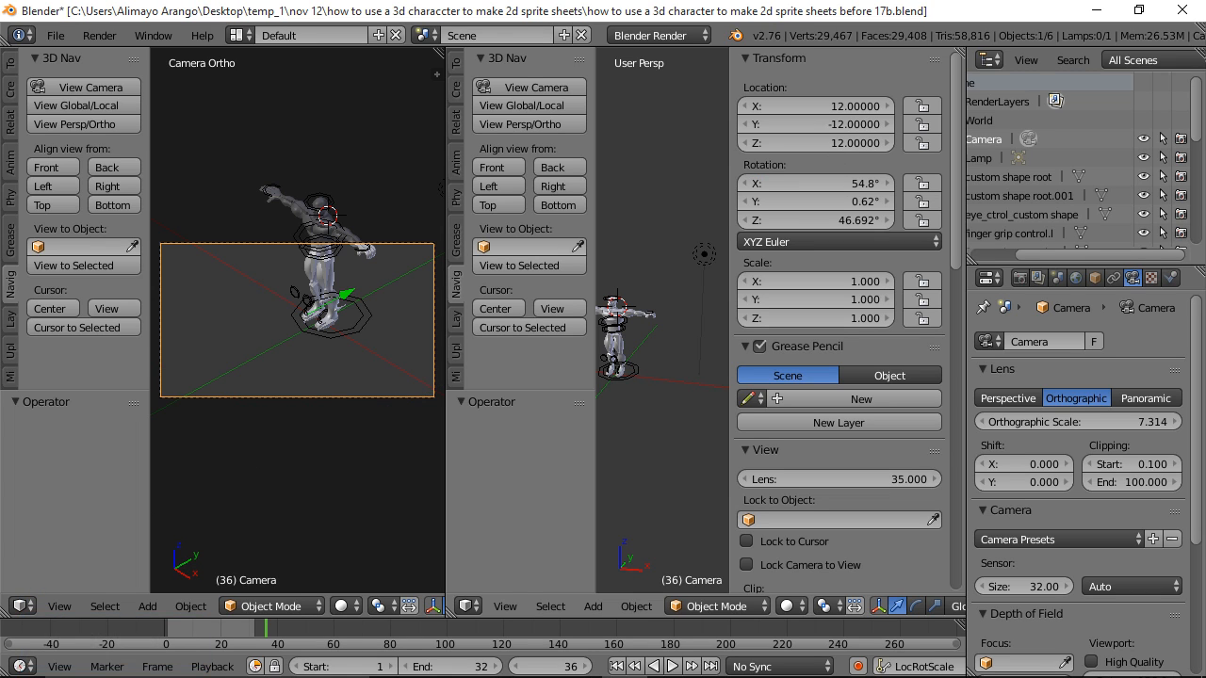
pyautogui.click(860, 202)
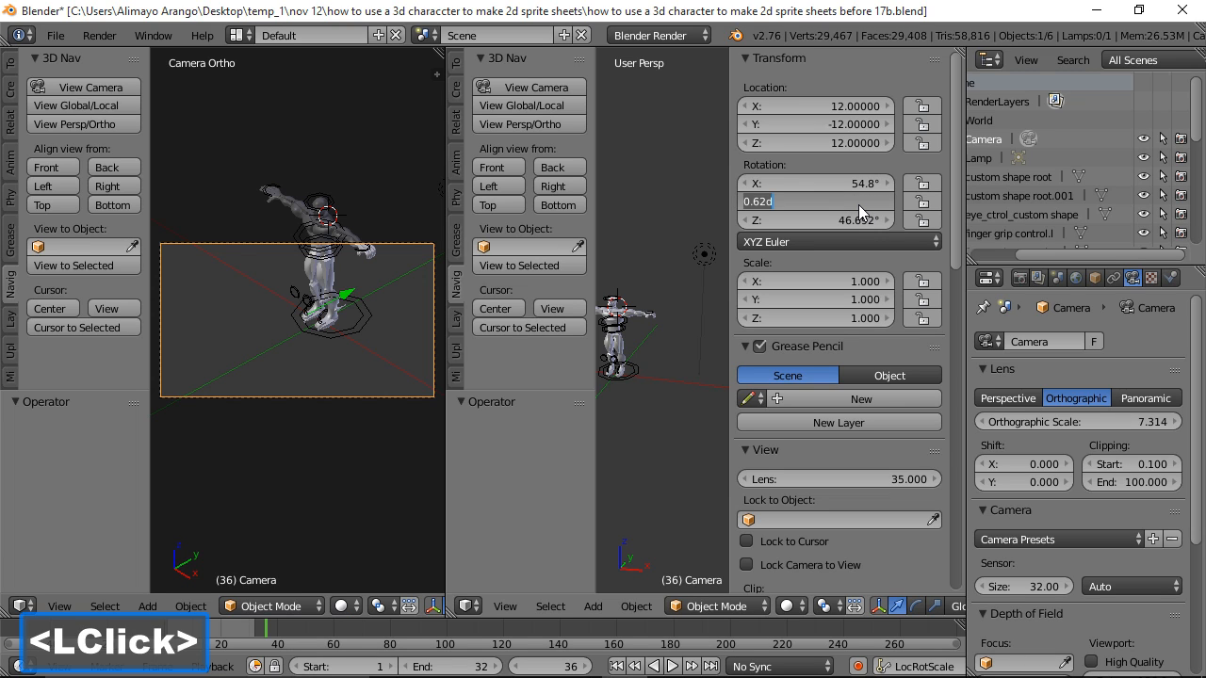
pyautogui.write('0')
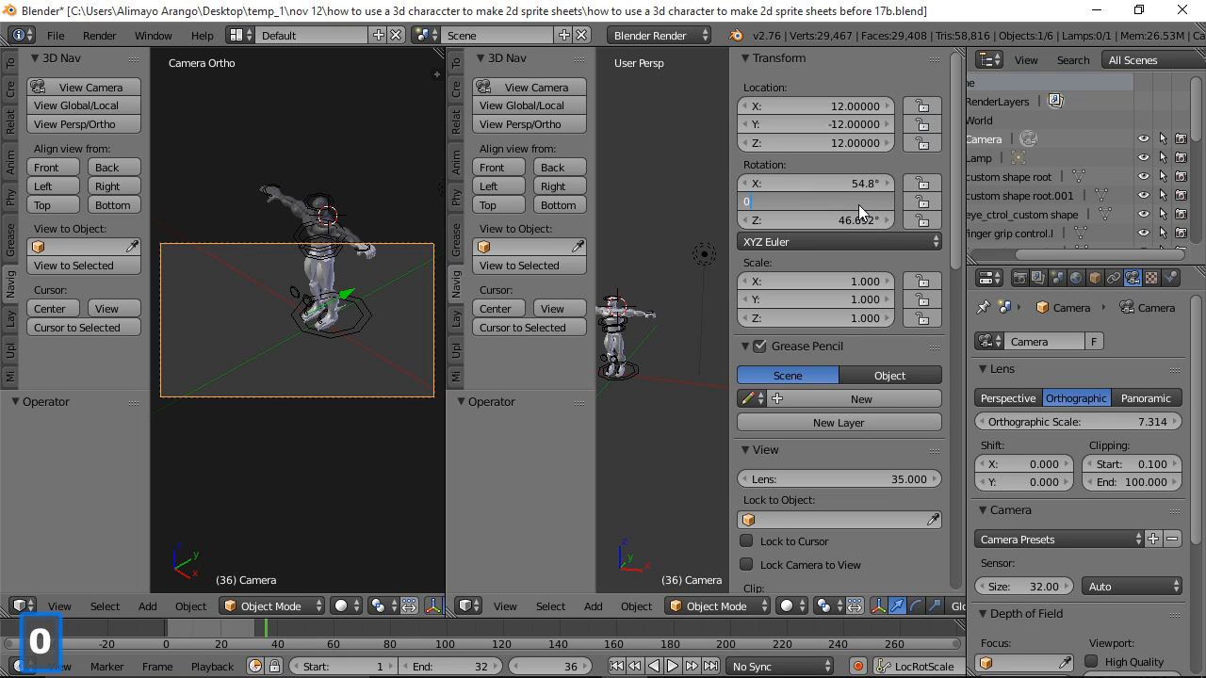
pyautogui.click(859, 155)
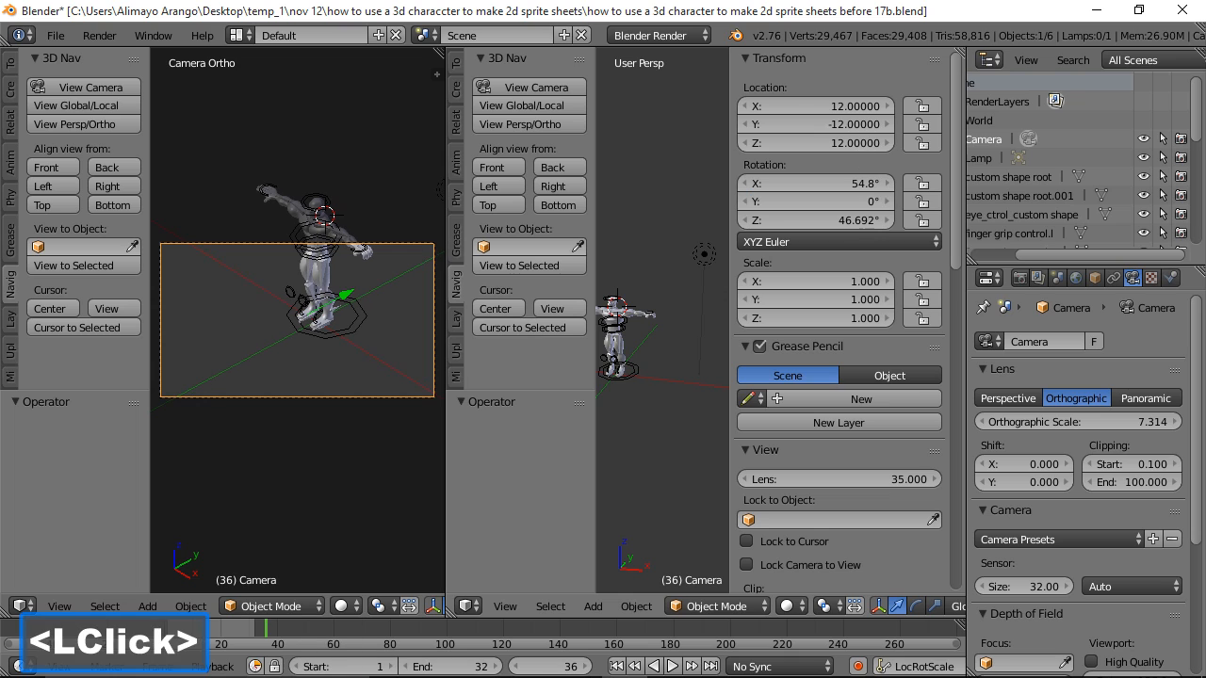
pyautogui.click(848, 220)
pyautogui.write('45')
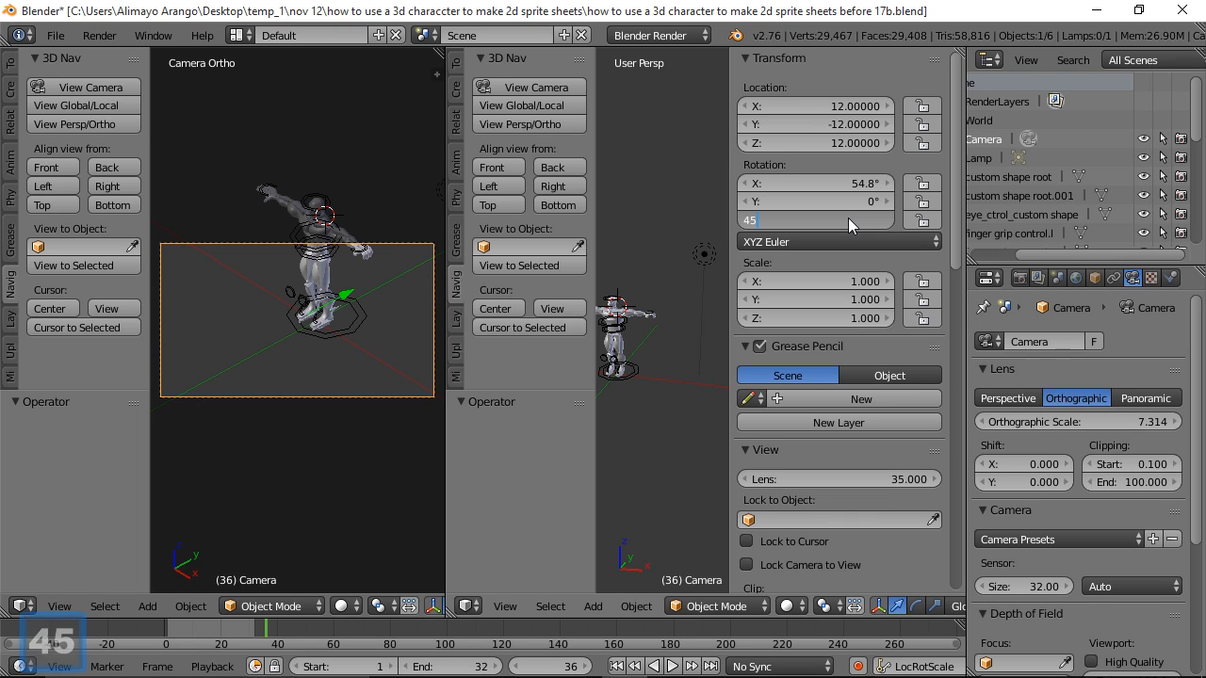
pyautogui.click(862, 167)
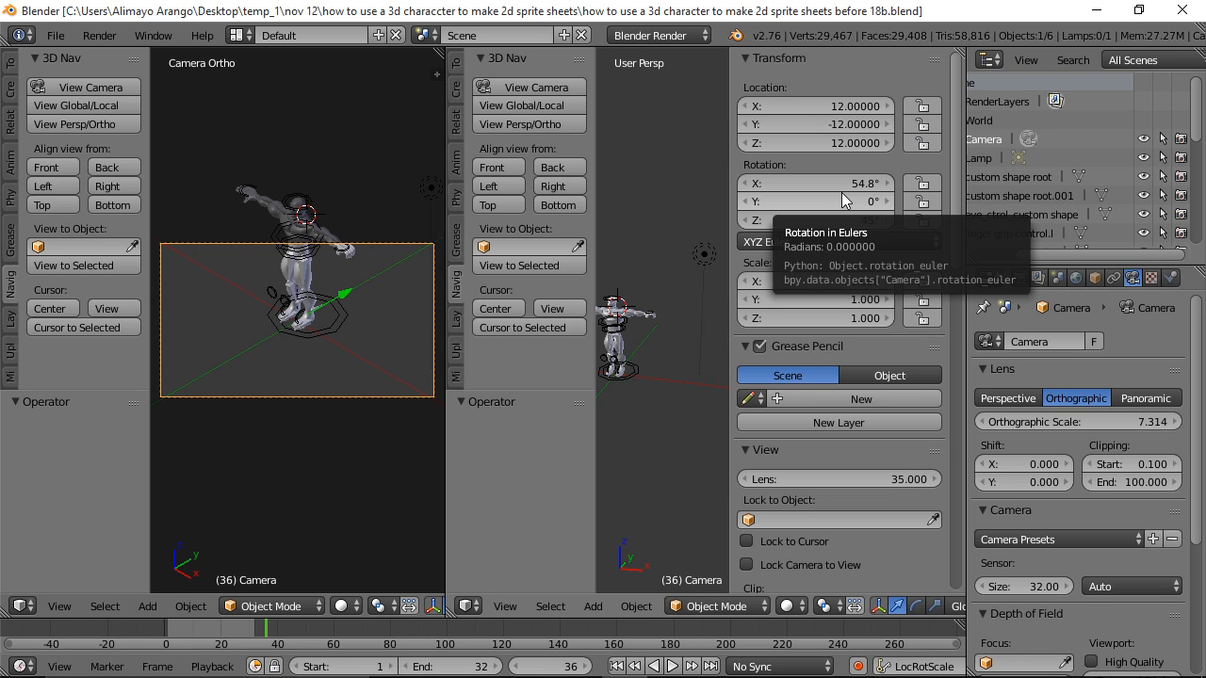
pyautogui.press('n')
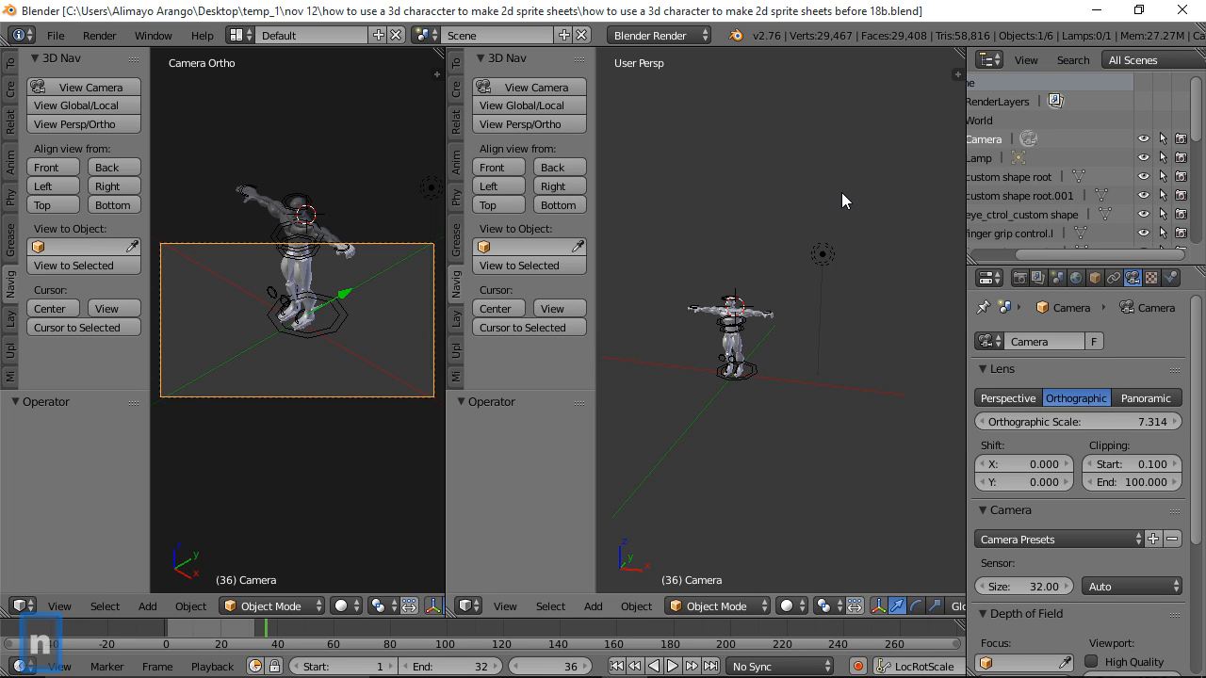
# Step: Set the render resolution to 300 × 300 px at 100% scale
pyautogui.click(1018, 279)
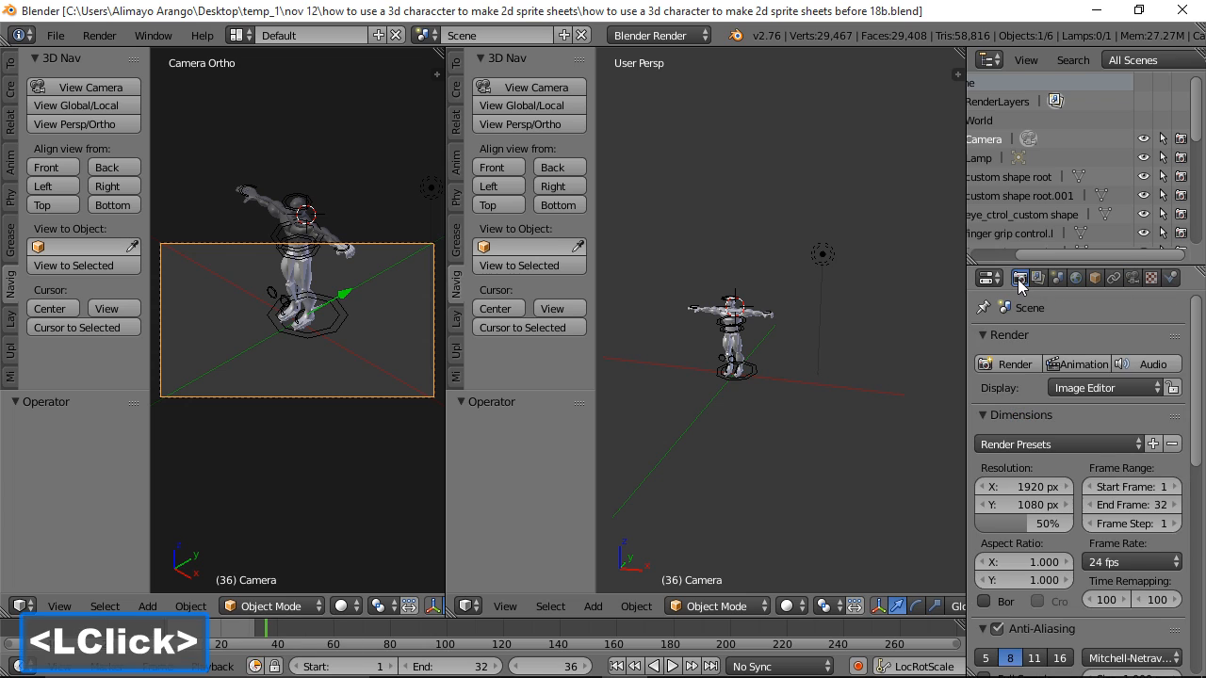
pyautogui.click(1023, 487)
pyautogui.write('3')
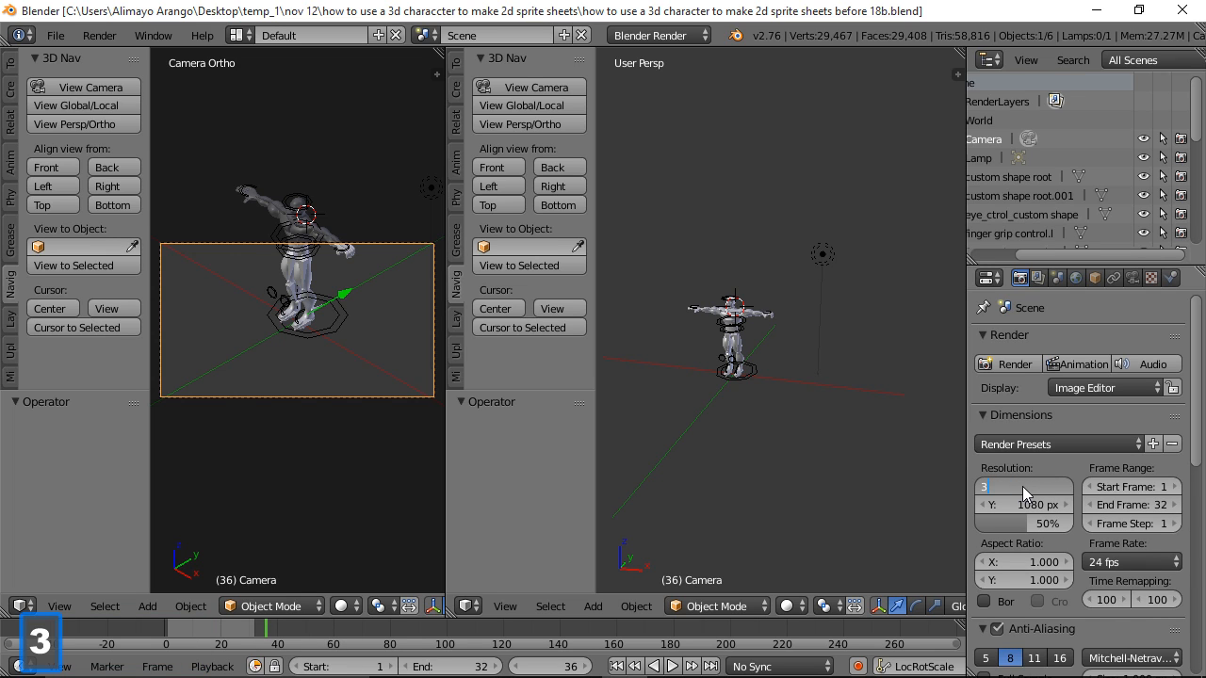
pyautogui.write('00')
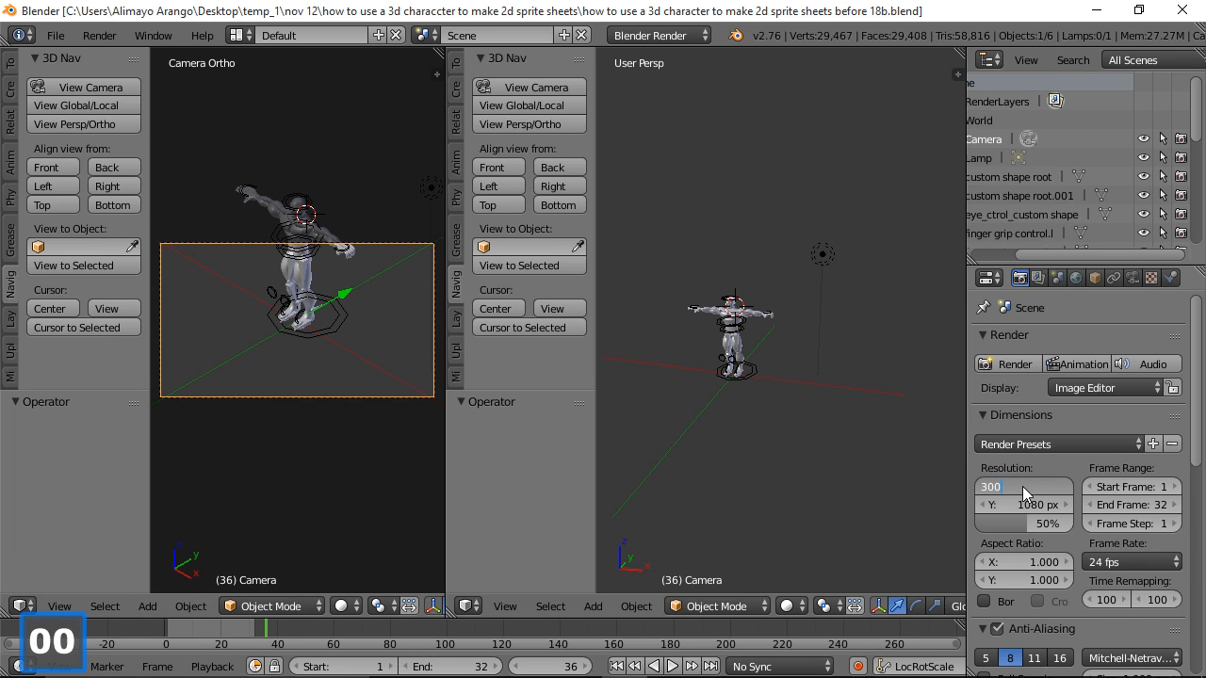
pyautogui.click(1029, 504)
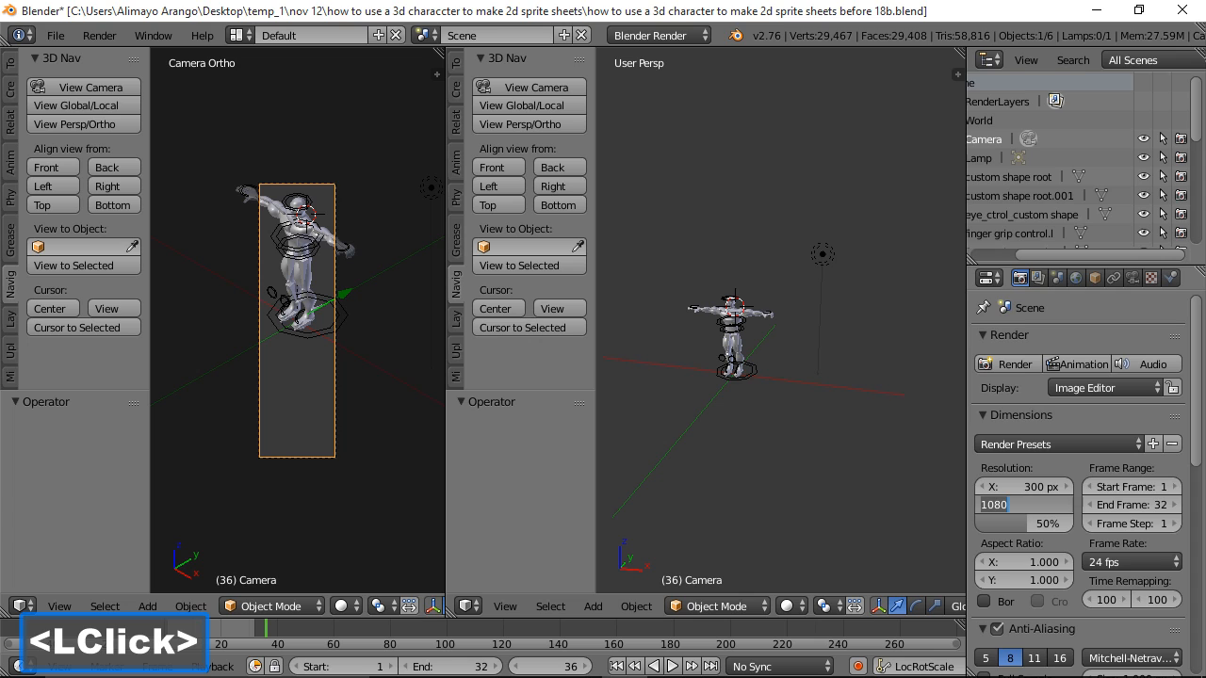
pyautogui.write('3')
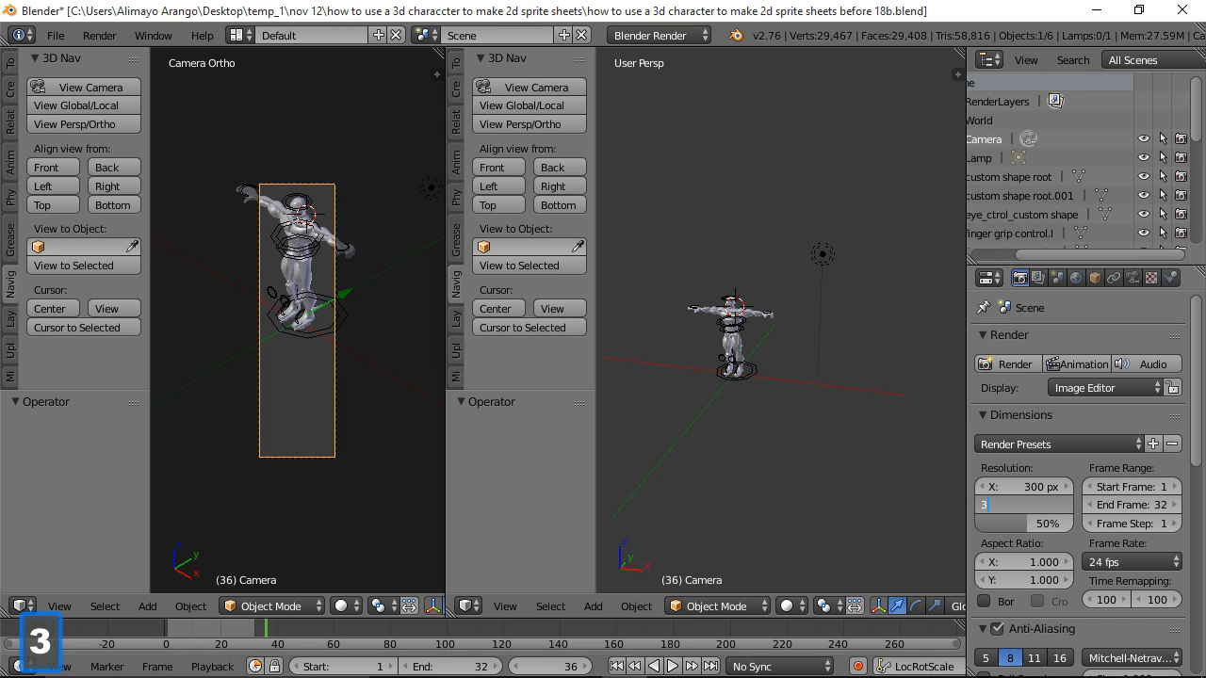
pyautogui.write('00')
pyautogui.click(1026, 468)
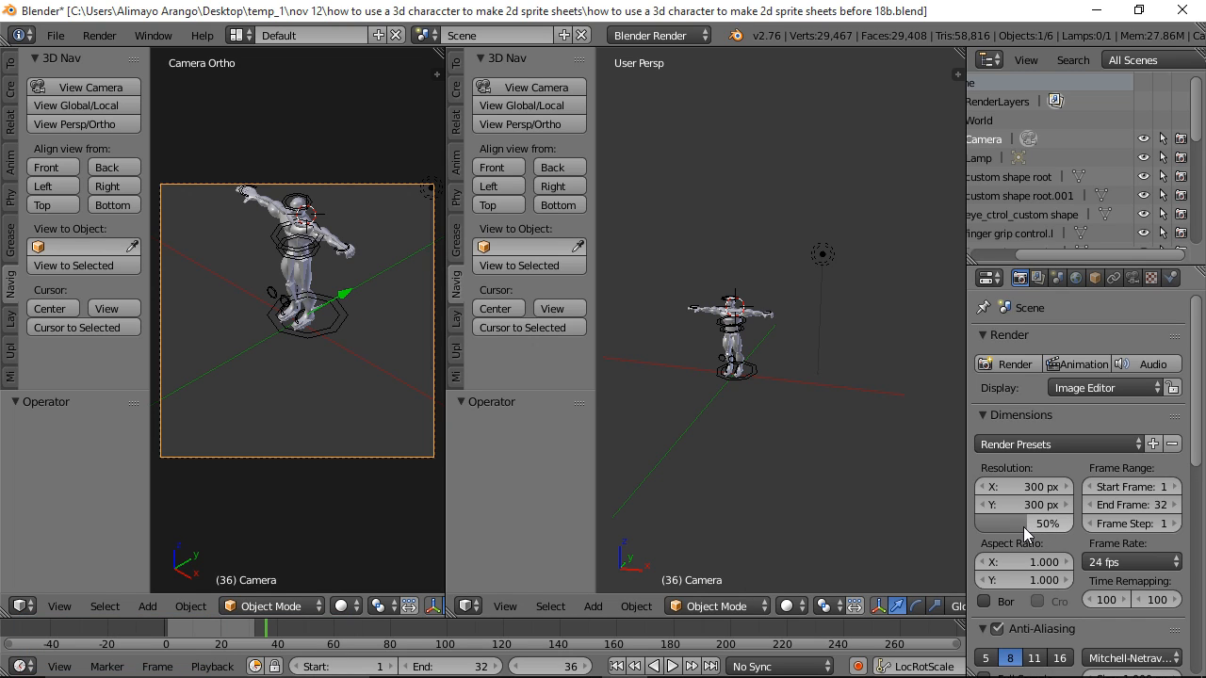
pyautogui.moveTo(1027, 521); pyautogui.dragTo(1083, 529)
pyautogui.click(1083, 528)
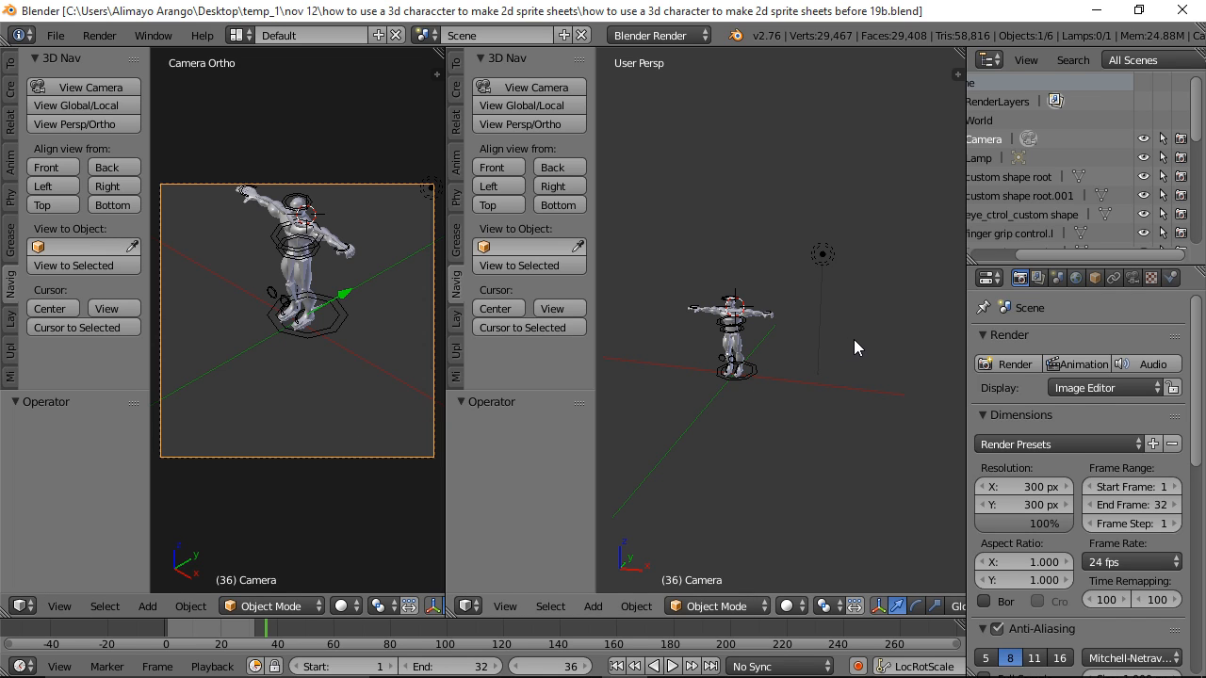
# Step: Set the camera's lens shift Y to 0.210 so the character sits lower in the frame
pyautogui.scroll(-3, 854, 341)
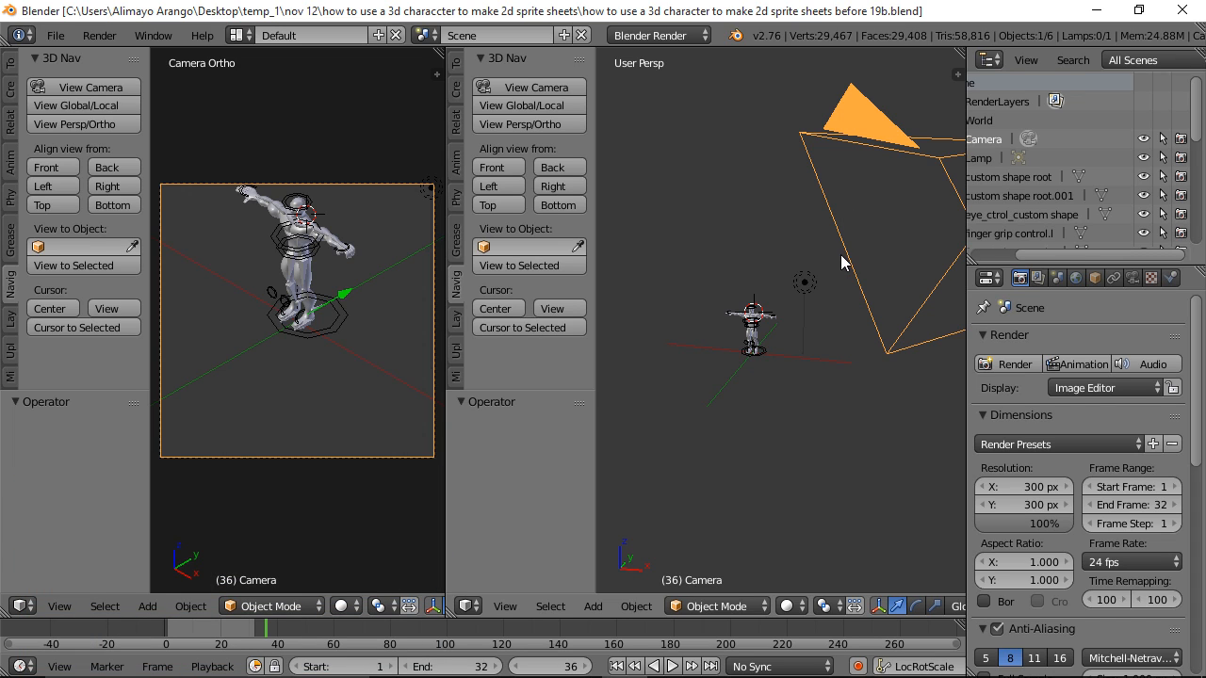
pyautogui.click(1133, 277)
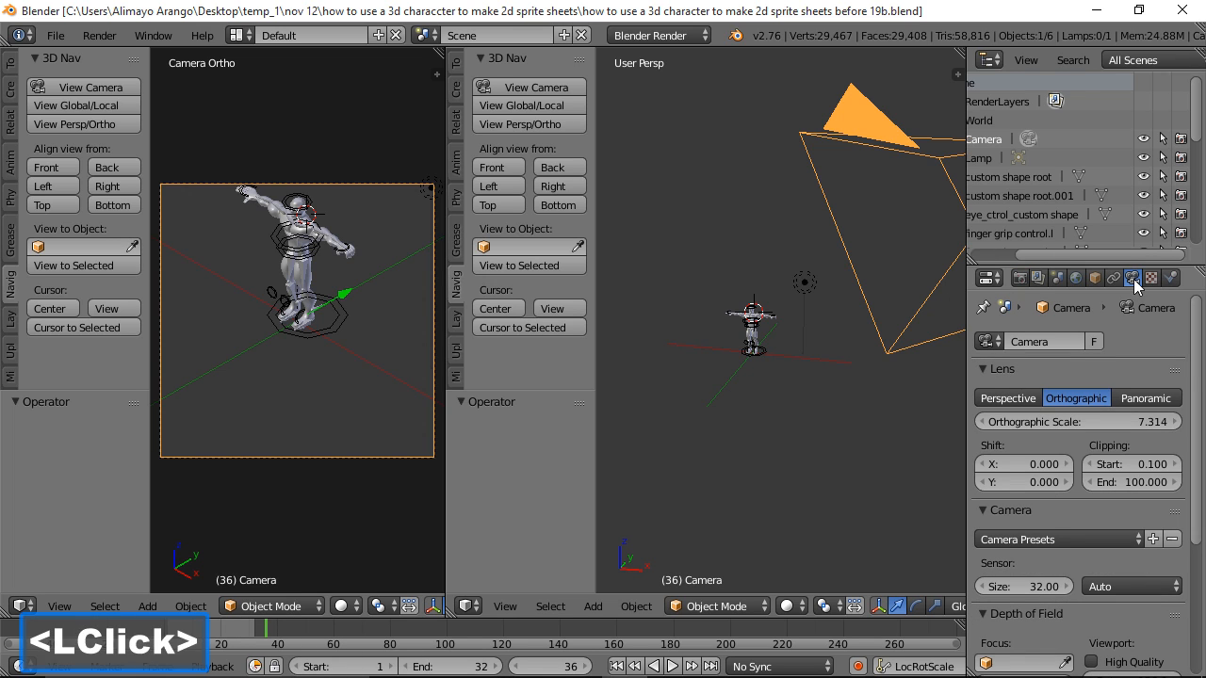
pyautogui.click(959, 16)
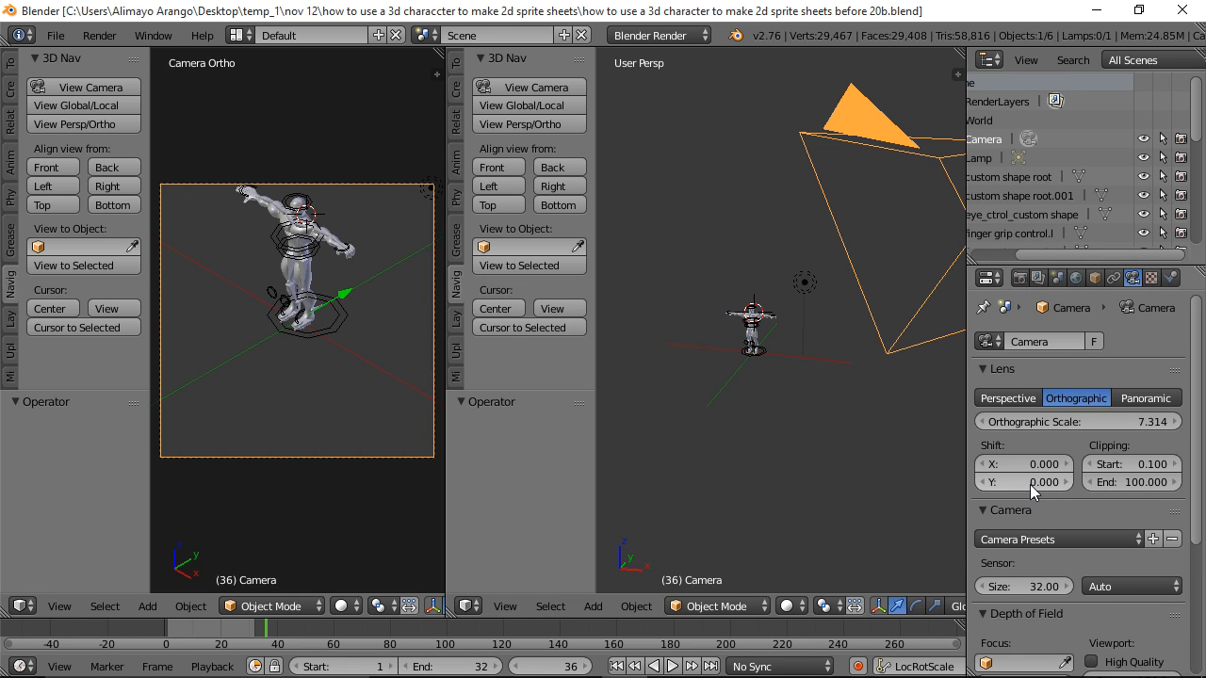
pyautogui.moveTo(1021, 482); pyautogui.dragTo(1049, 484)
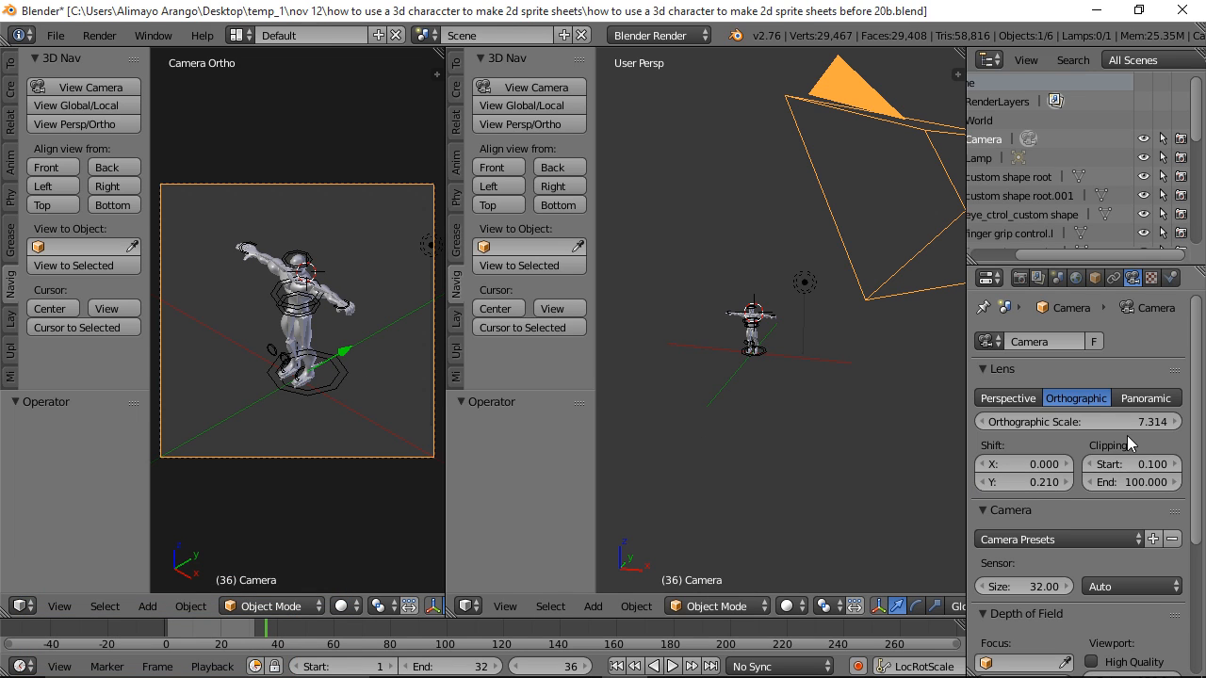
# Step: Set the camera's orthographic scale to 8.514 and save the file as a new version ending in "before 21b.blend"
pyautogui.click(1101, 424)
pyautogui.moveTo(1104, 423)
pyautogui.mouseDown()
pyautogui.moveTo(1119, 423)
pyautogui.moveTo(1104, 430)
pyautogui.mouseUp()
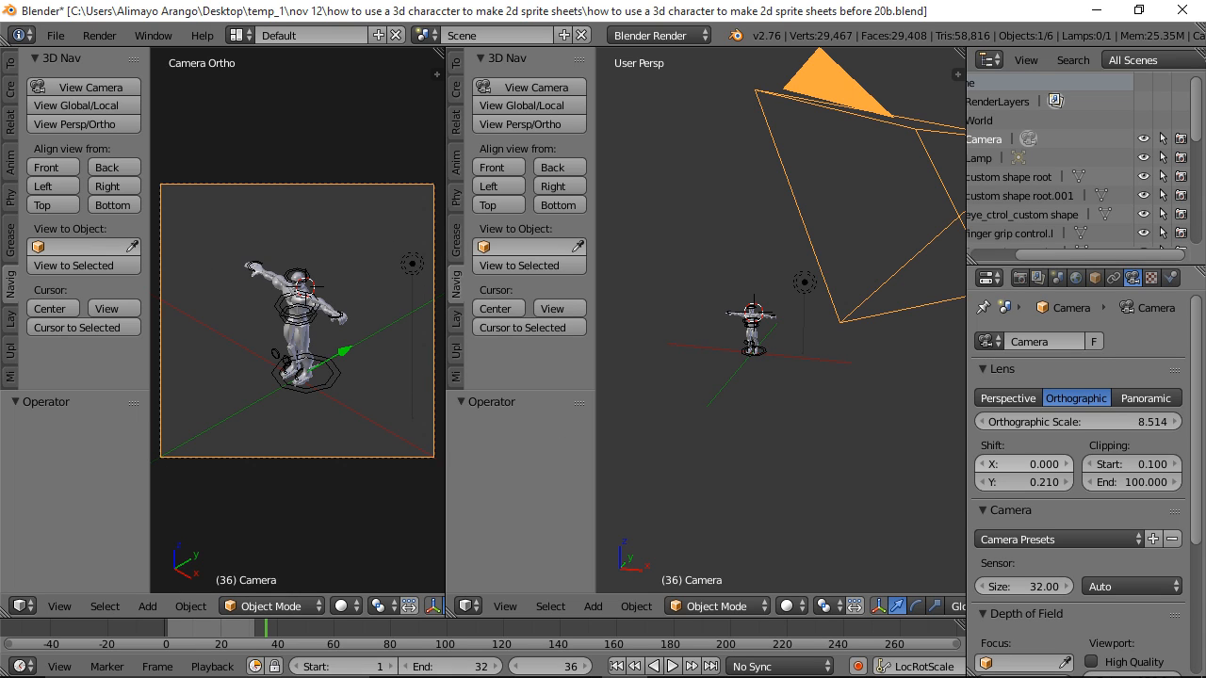
pyautogui.click(963, 12)
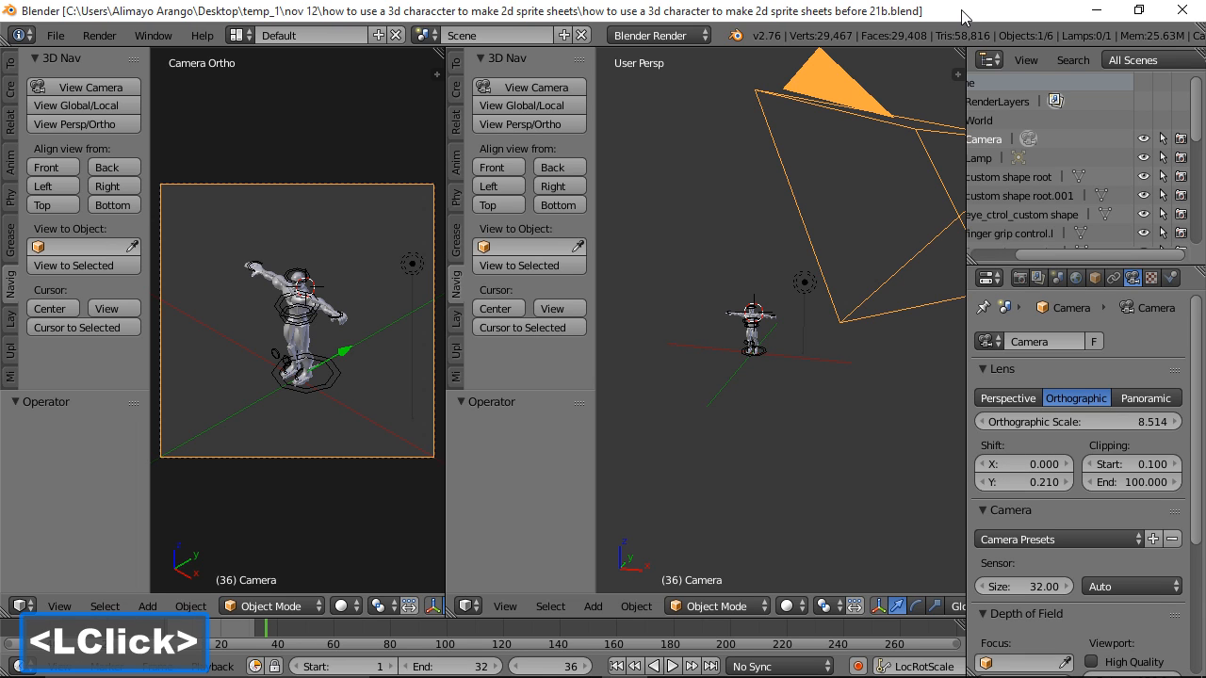
# Step: Snap the 3D cursor to the origin of the character's main mesh
pyautogui.scroll(7, 777, 352)
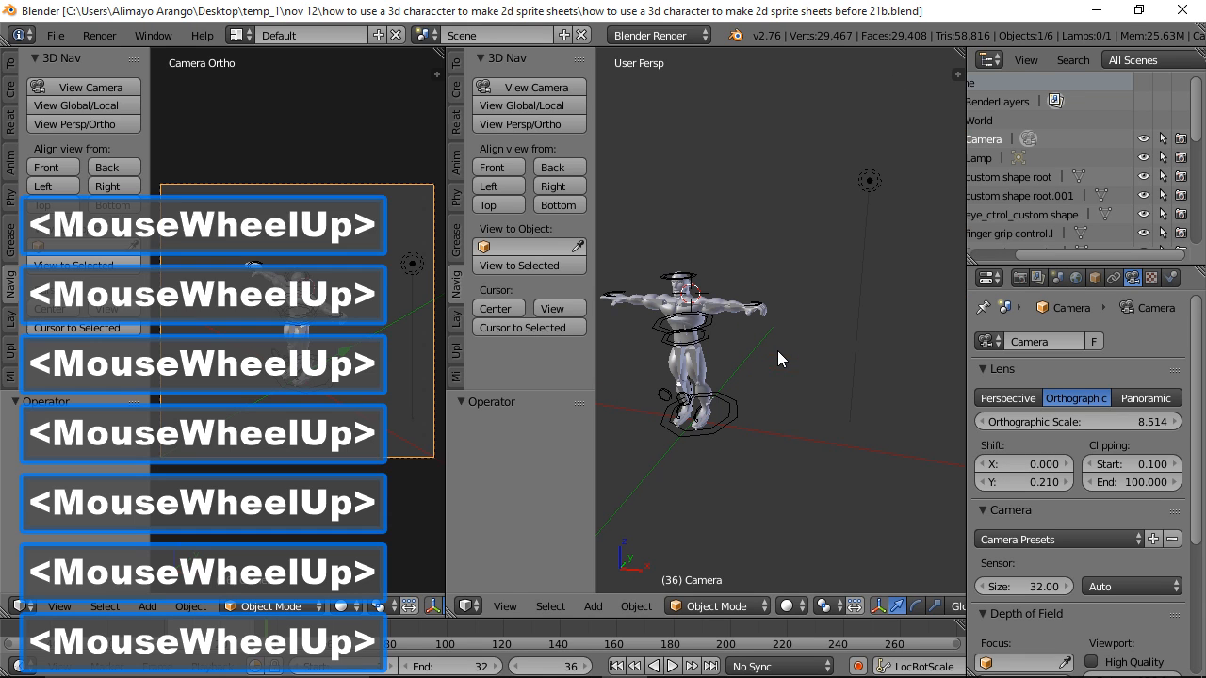
pyautogui.click(708, 376)
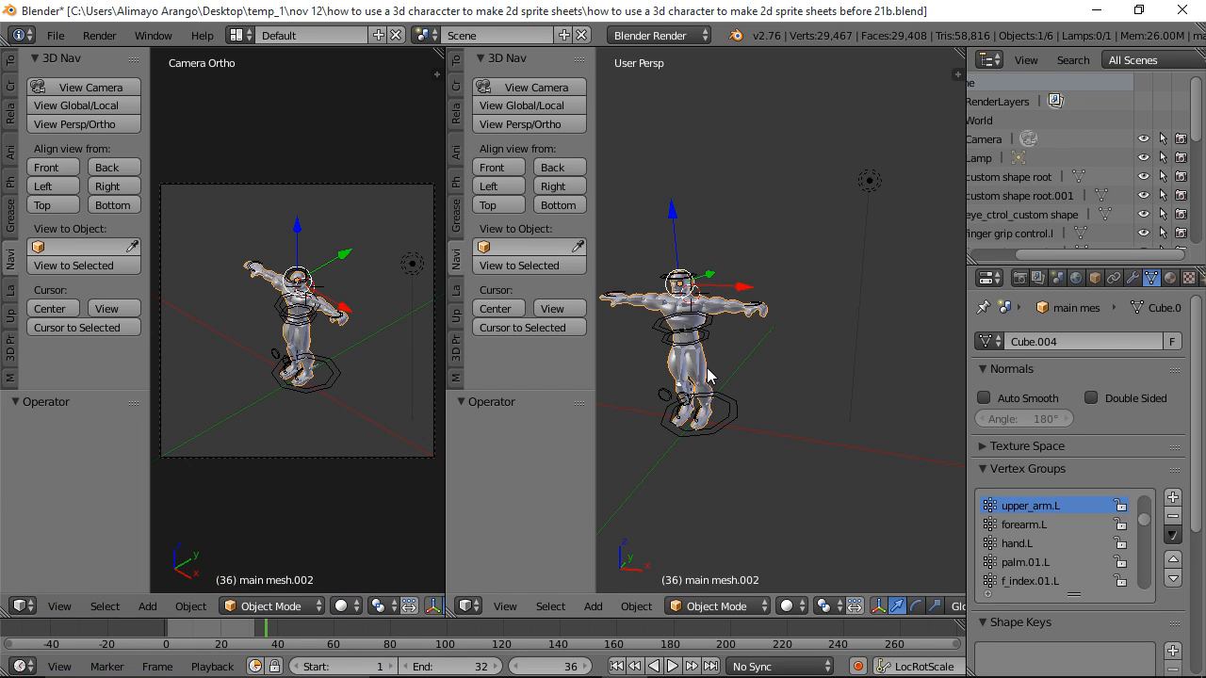
pyautogui.hotkey('shift', 's')
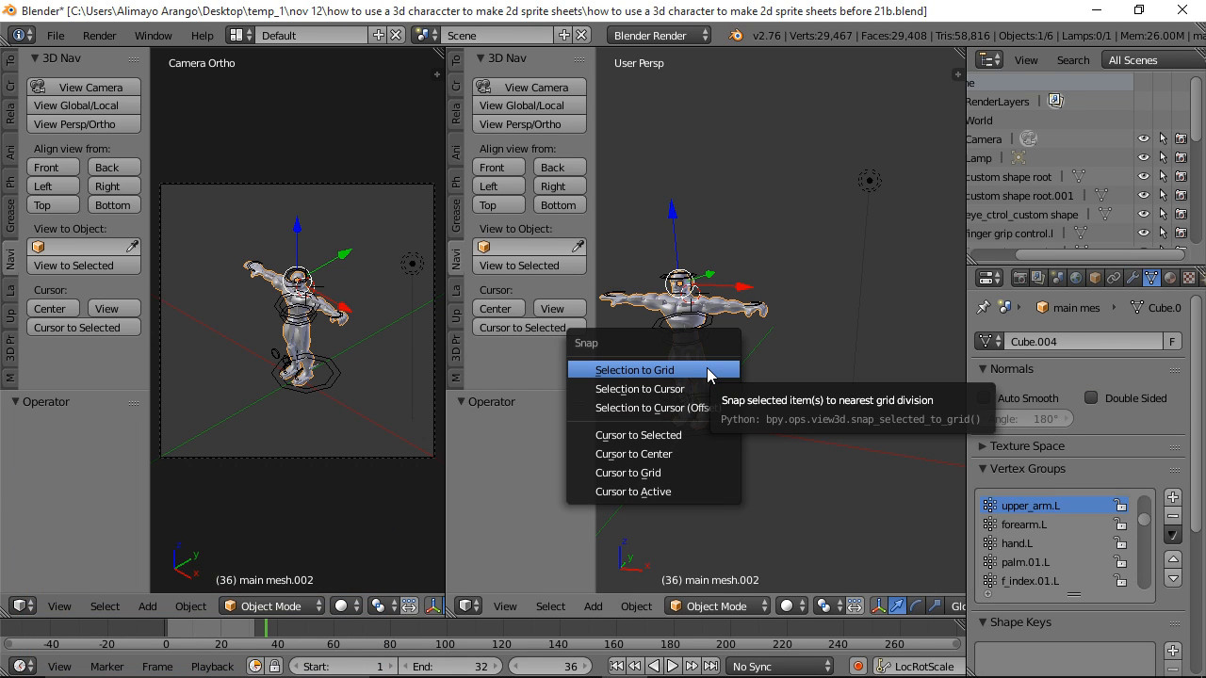
pyautogui.click(703, 434)
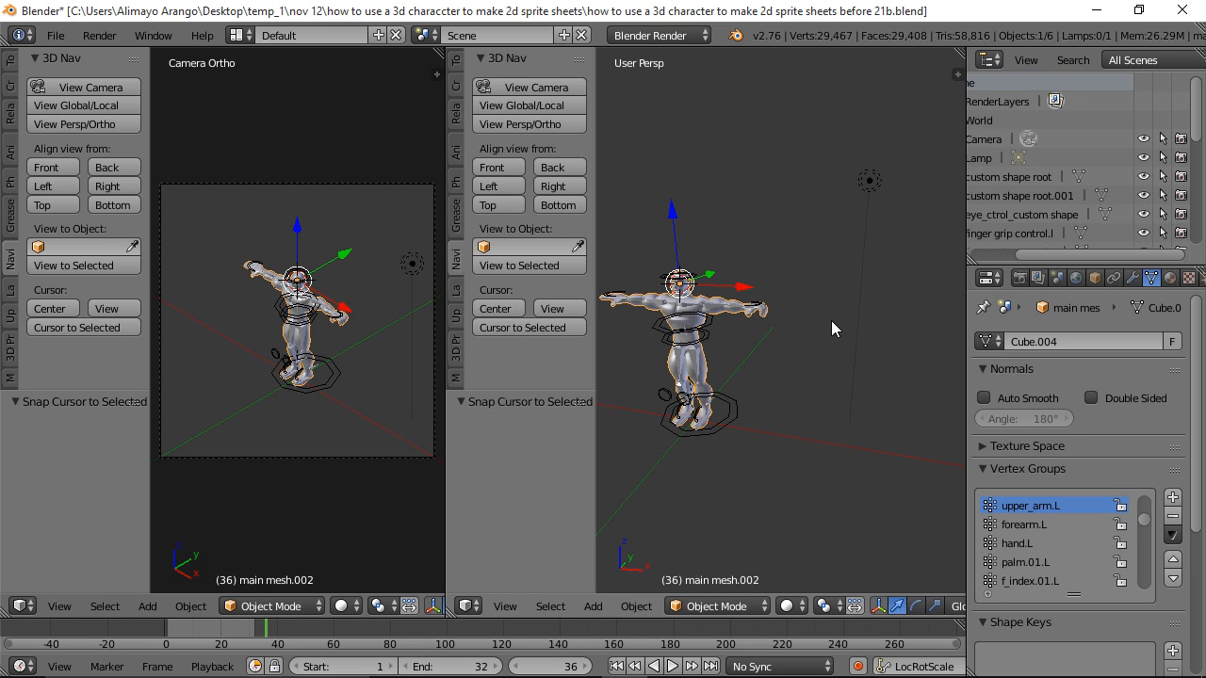
# Step: Add a cube-shaped empty at the 3D cursor and scale it down uniformly to fit around the character's head
pyautogui.hotkey('shift', 'a')
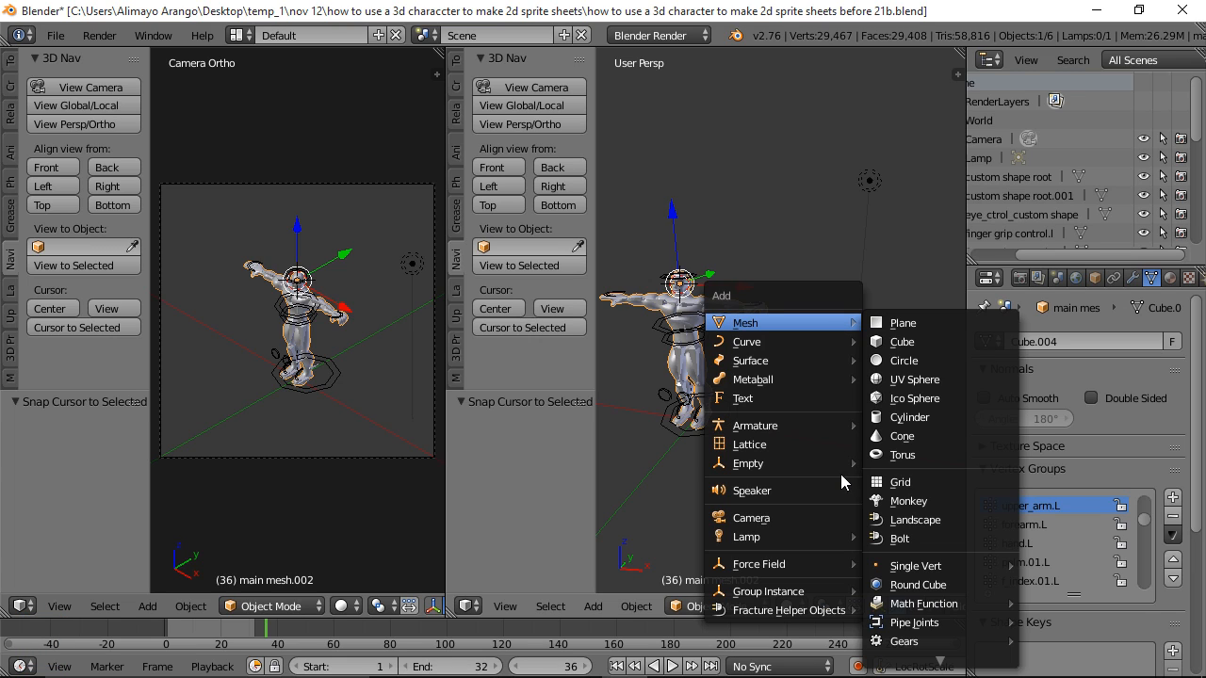
pyautogui.moveTo(810, 463)
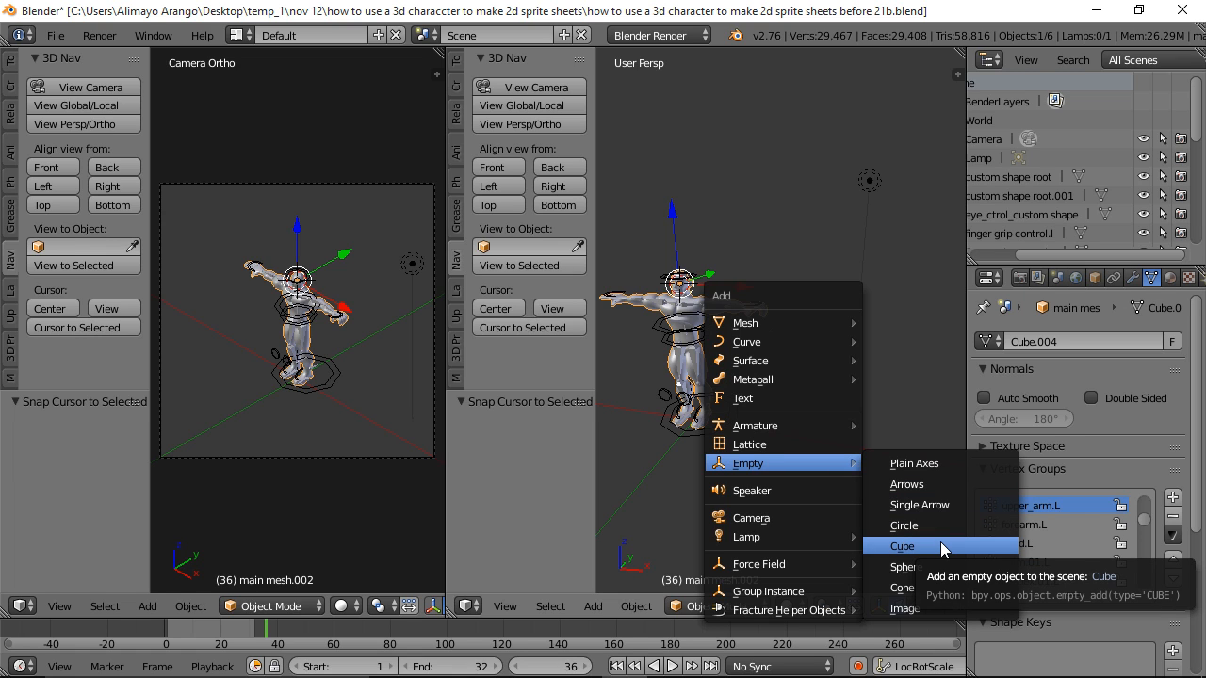
pyautogui.click(902, 546)
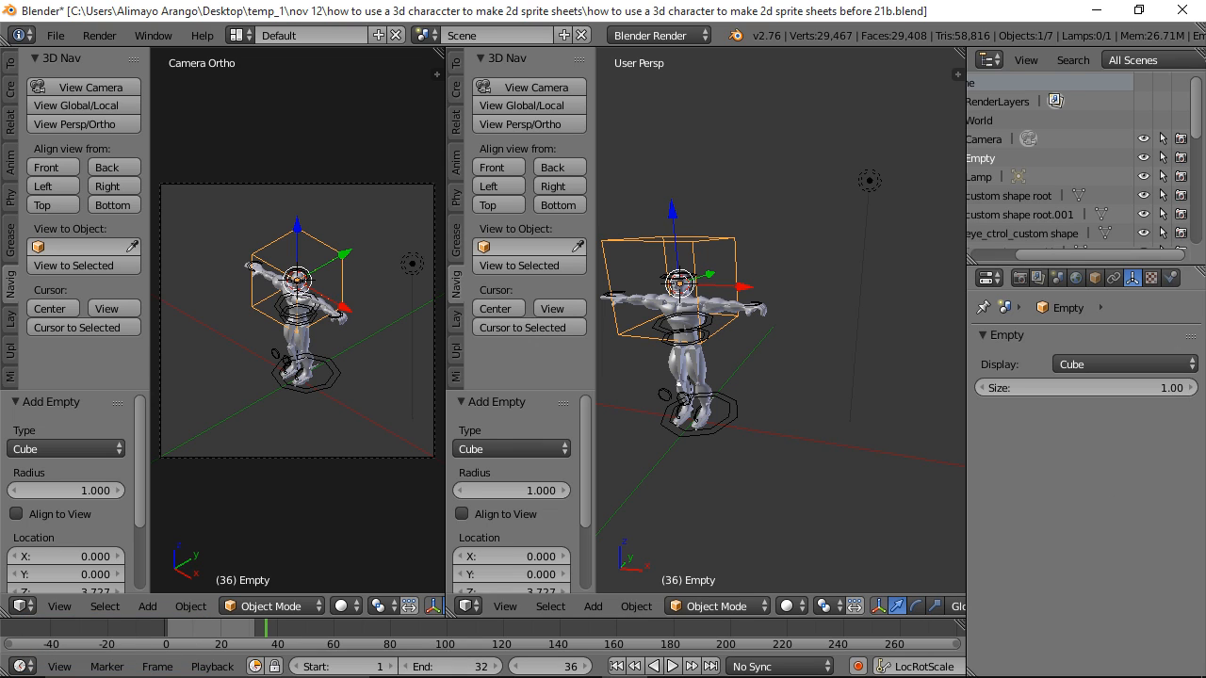
pyautogui.click(858, 380)
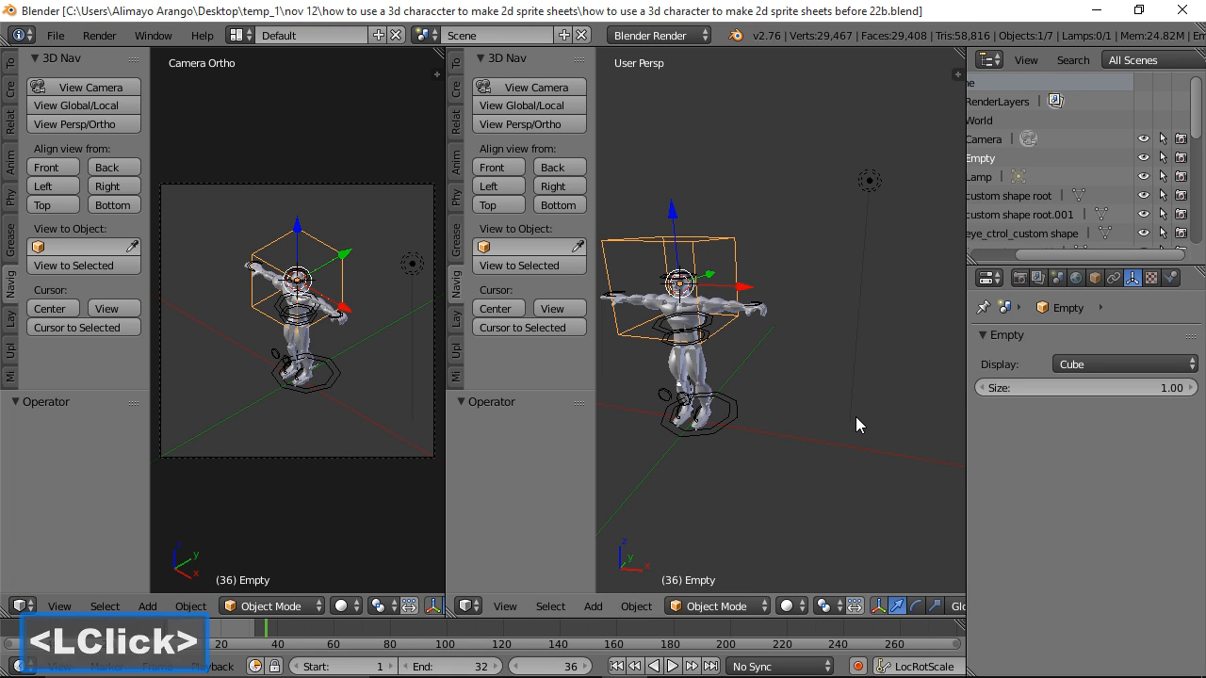
pyautogui.press('s')
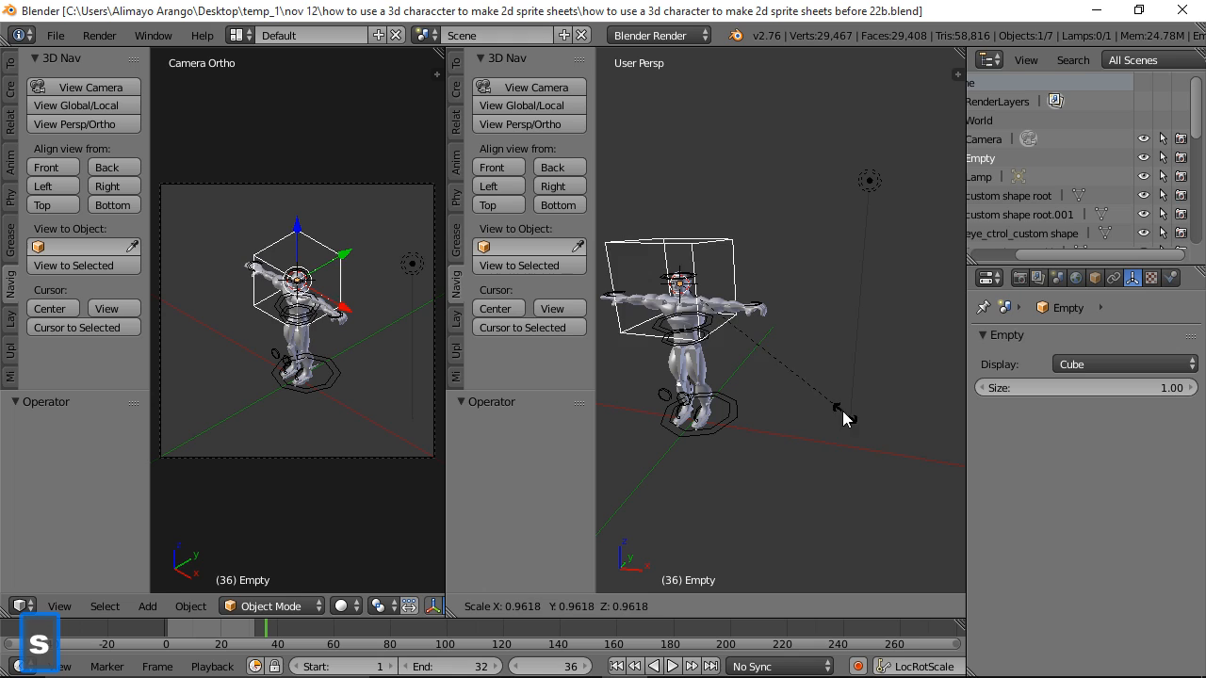
pyautogui.click(743, 355)
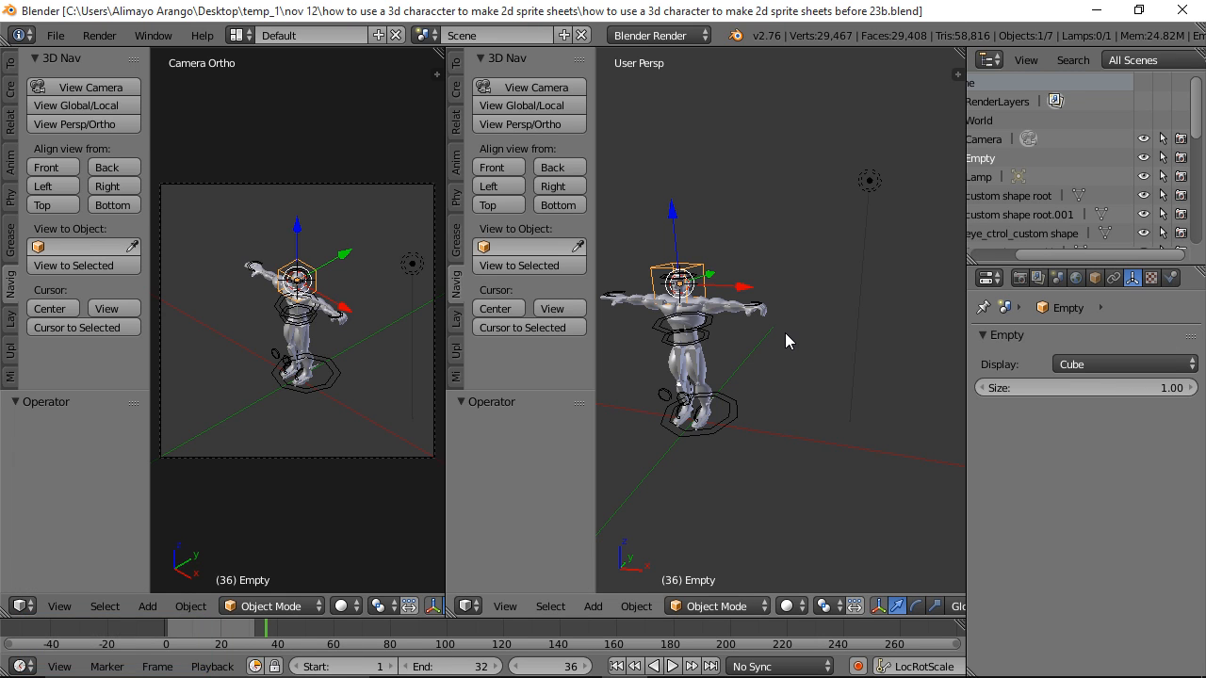
# Step: Make the camera track the cube empty with a Track To constraint
pyautogui.scroll(-5, 787, 335)
pyautogui.scroll(-2, 787, 332)
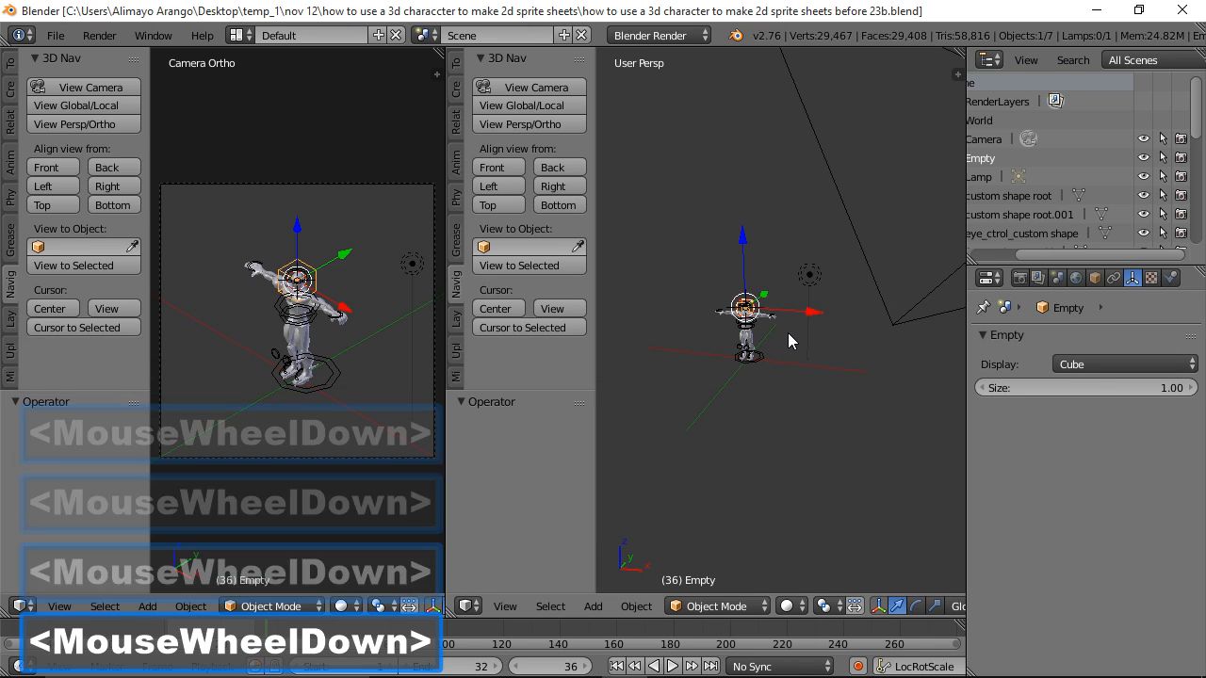
pyautogui.keyDown('shift'); pyautogui.moveTo(839, 371); pyautogui.dragTo(824, 379, button='middle'); pyautogui.keyUp('shift')
pyautogui.scroll(-2, 822, 381)
pyautogui.moveTo(760, 409); pyautogui.dragTo(846, 413, button='middle')
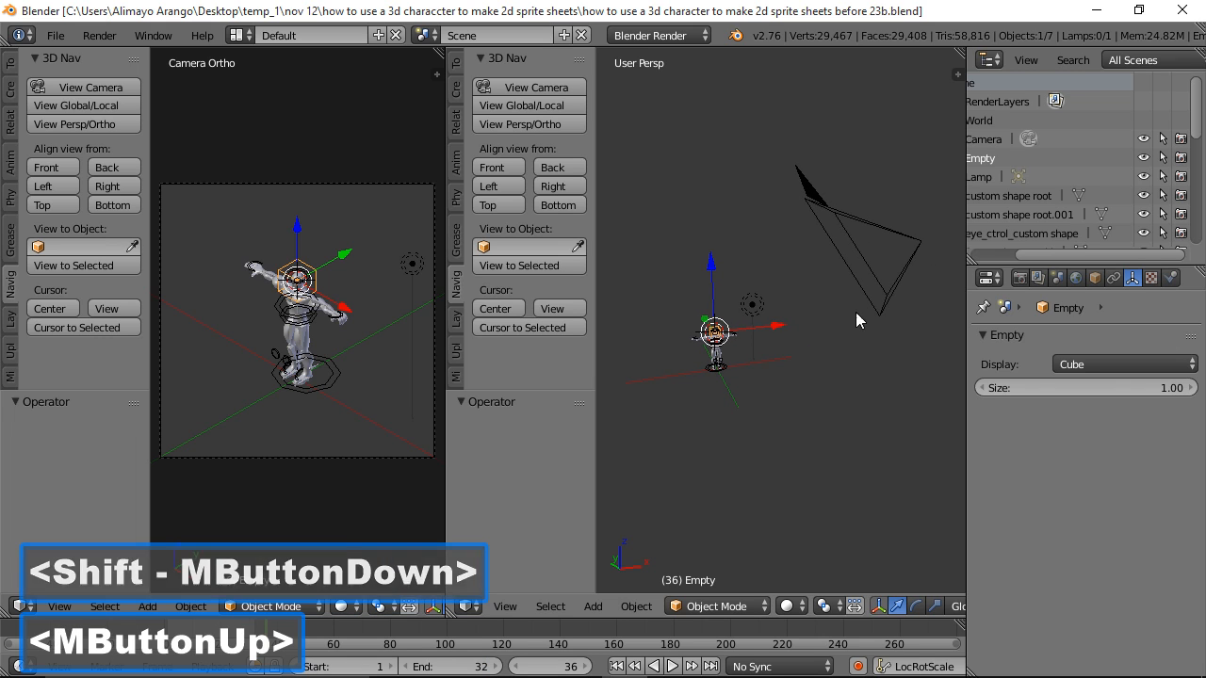
pyautogui.click(894, 282)
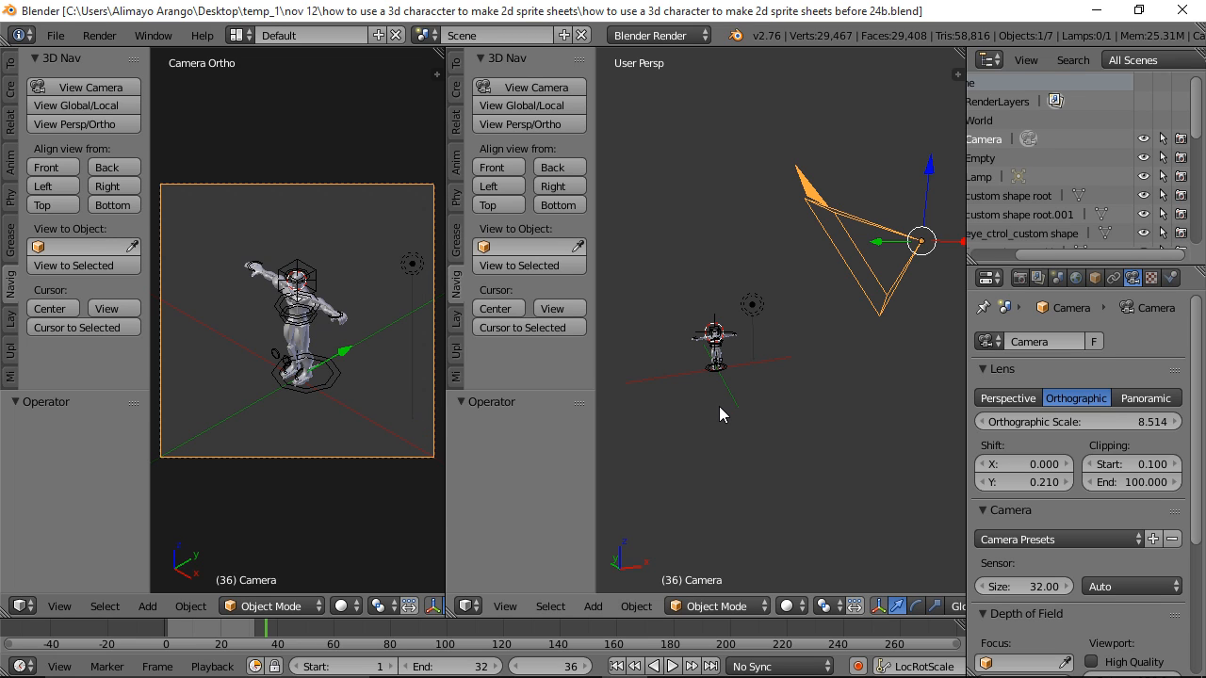
pyautogui.scroll(5, 719, 406)
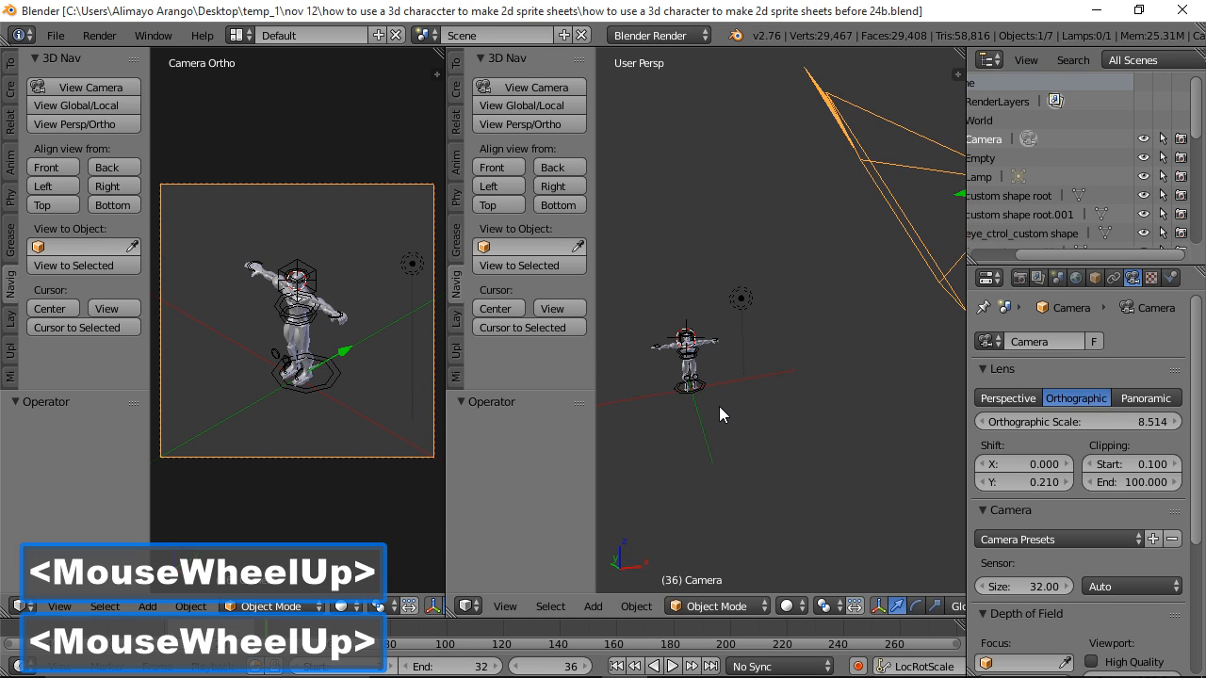
pyautogui.keyDown('shift'); pyautogui.moveTo(717, 410); pyautogui.dragTo(885, 402, button='middle'); pyautogui.keyUp('shift')
pyautogui.scroll(1, 885, 403)
pyautogui.scroll(4, 885, 402)
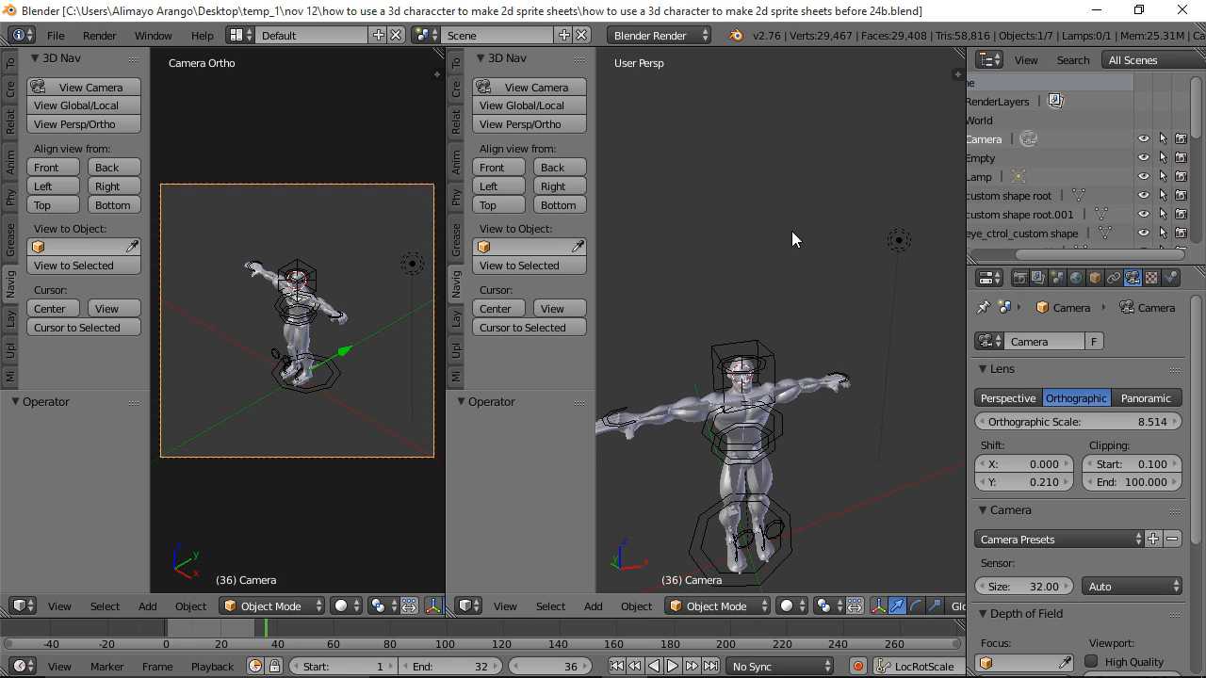
pyautogui.keyDown('shift'); pyautogui.click(774, 360); pyautogui.keyUp('shift')
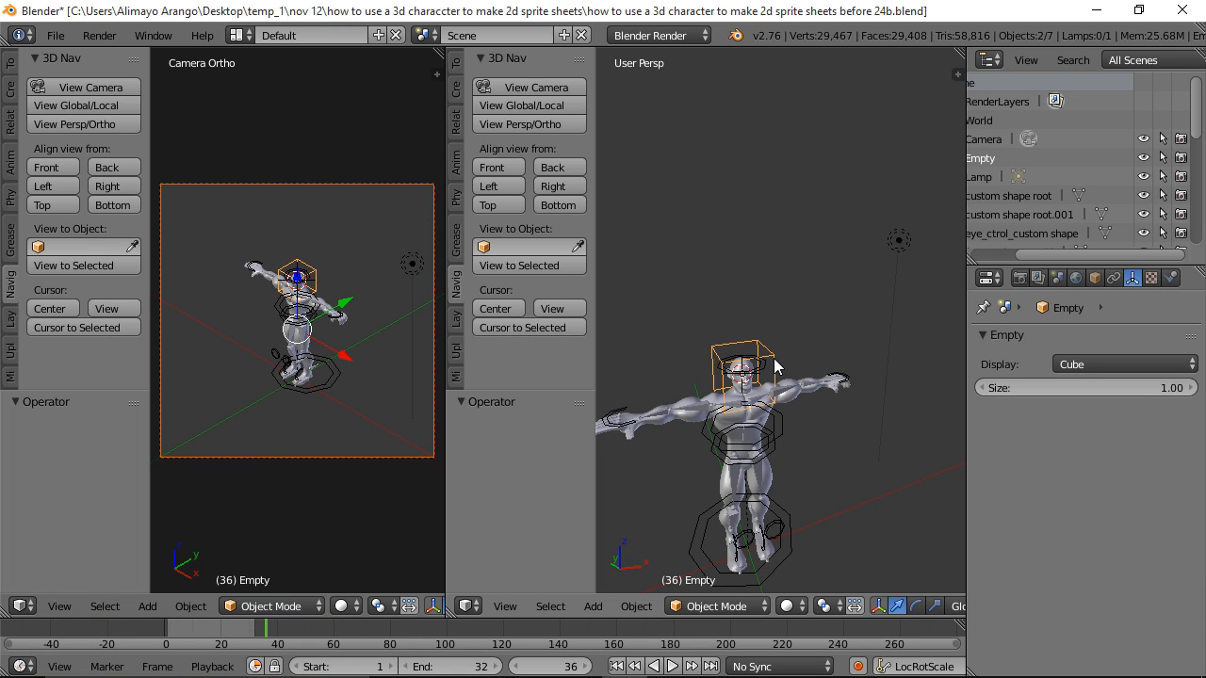
pyautogui.click(843, 184)
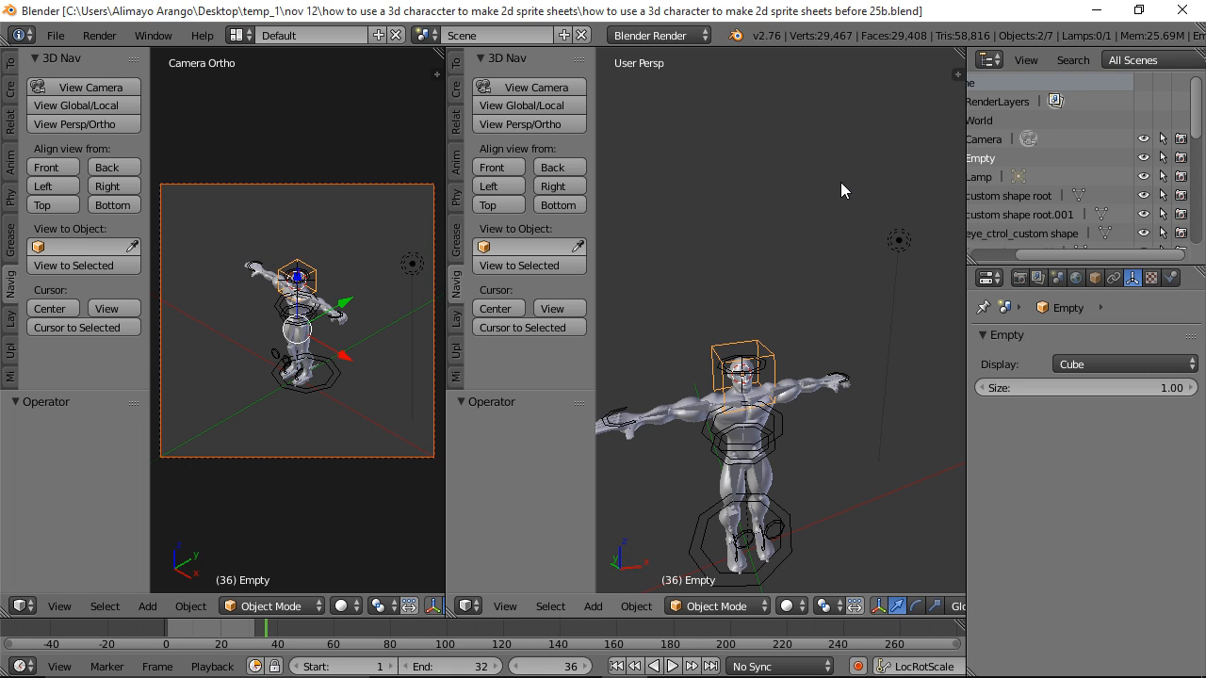
pyautogui.press('ctrl')
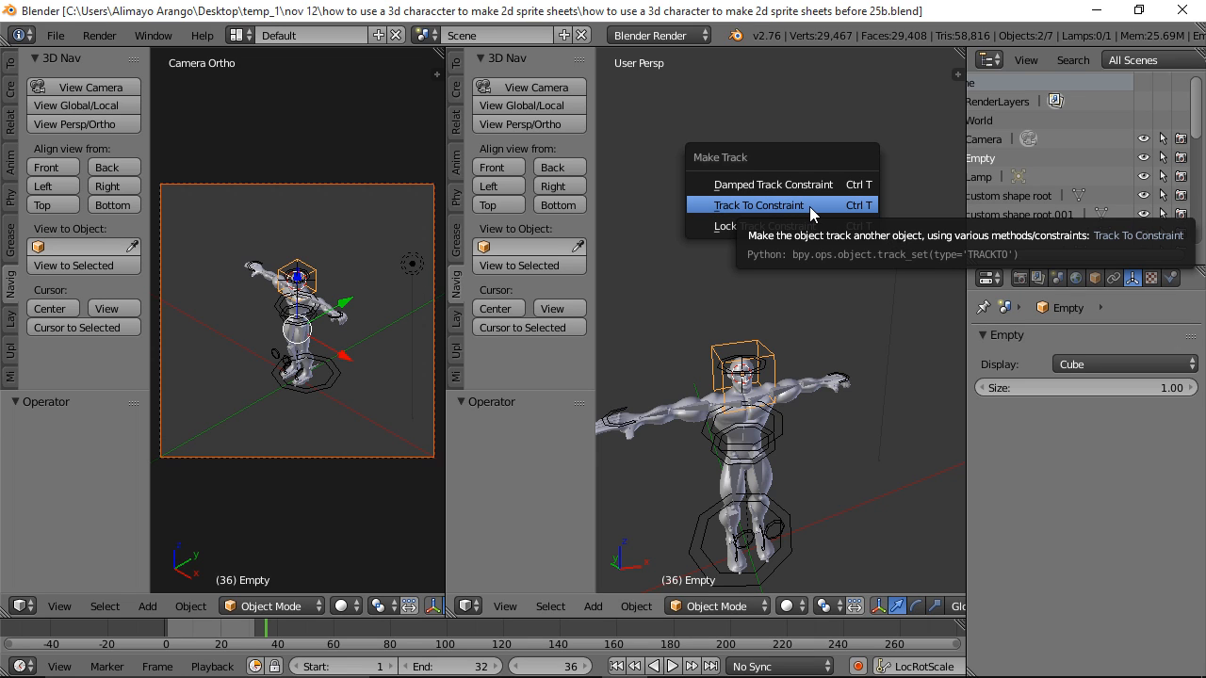
pyautogui.click(809, 206)
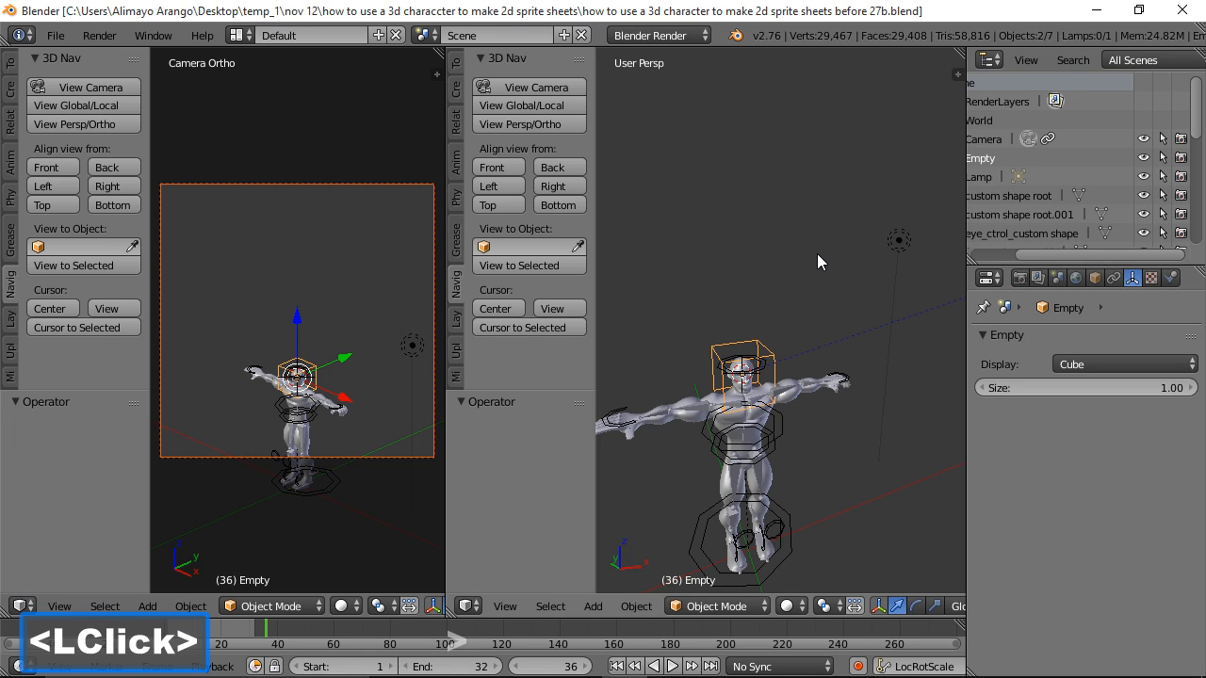
# Step: Snap the 3D cursor to the cube empty at the character's head
pyautogui.click(768, 354)
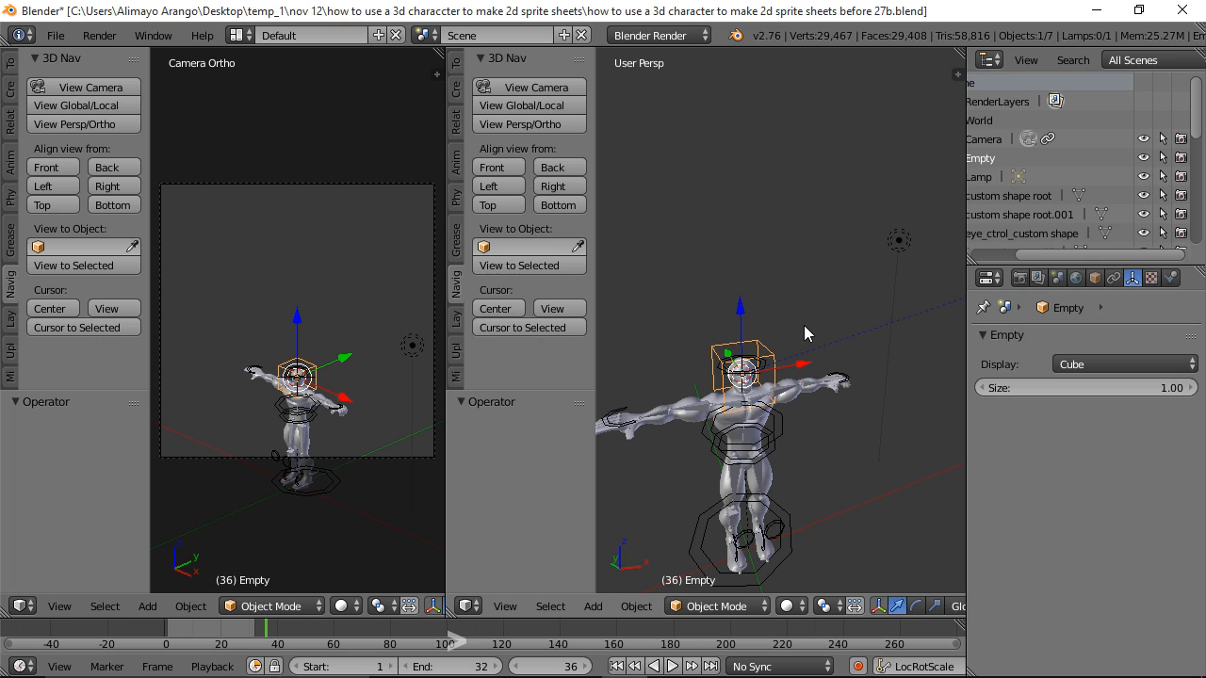
pyautogui.hotkey('shift', 's')
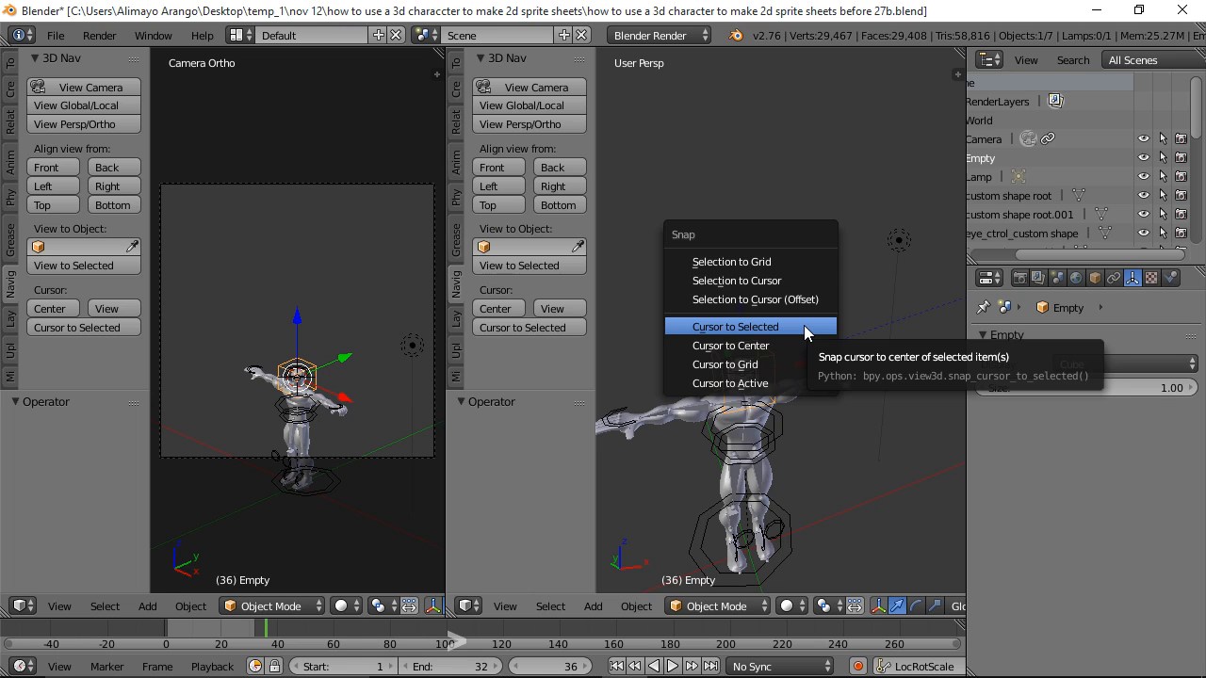
pyautogui.click(804, 325)
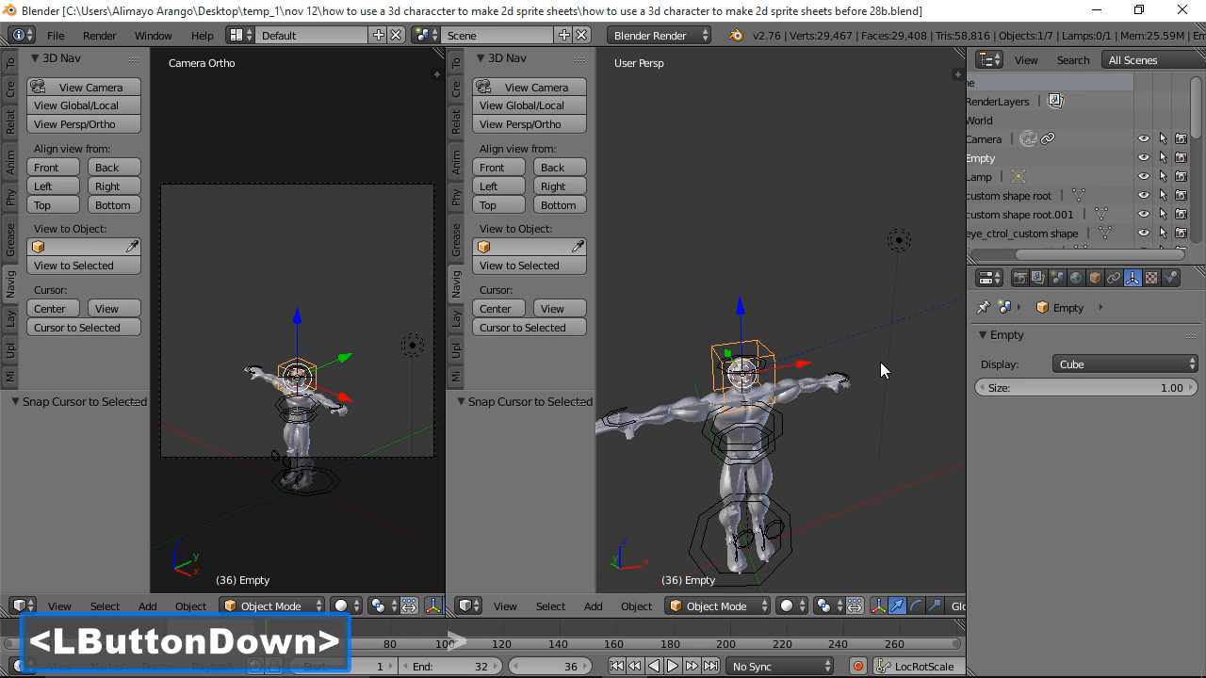
# Step: Add a Bezier circle curve at the 3D cursor
pyautogui.scroll(-6, 879, 362)
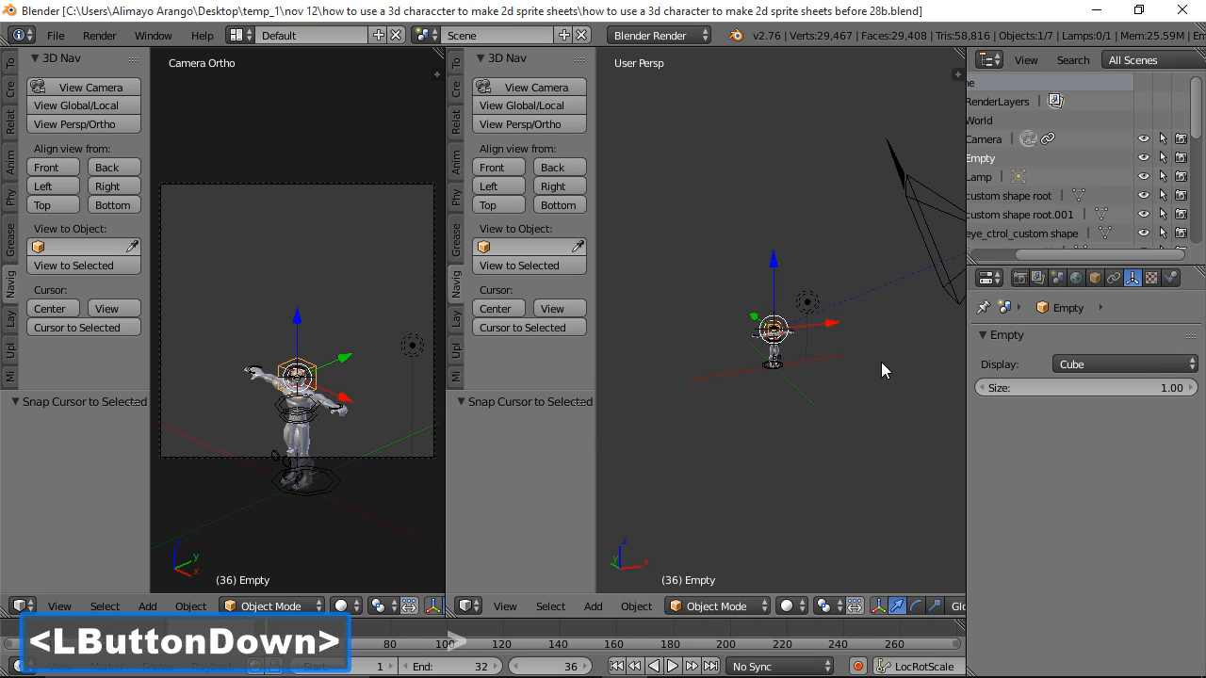
pyautogui.hotkey('shift', 'a')
pyautogui.moveTo(881, 362)
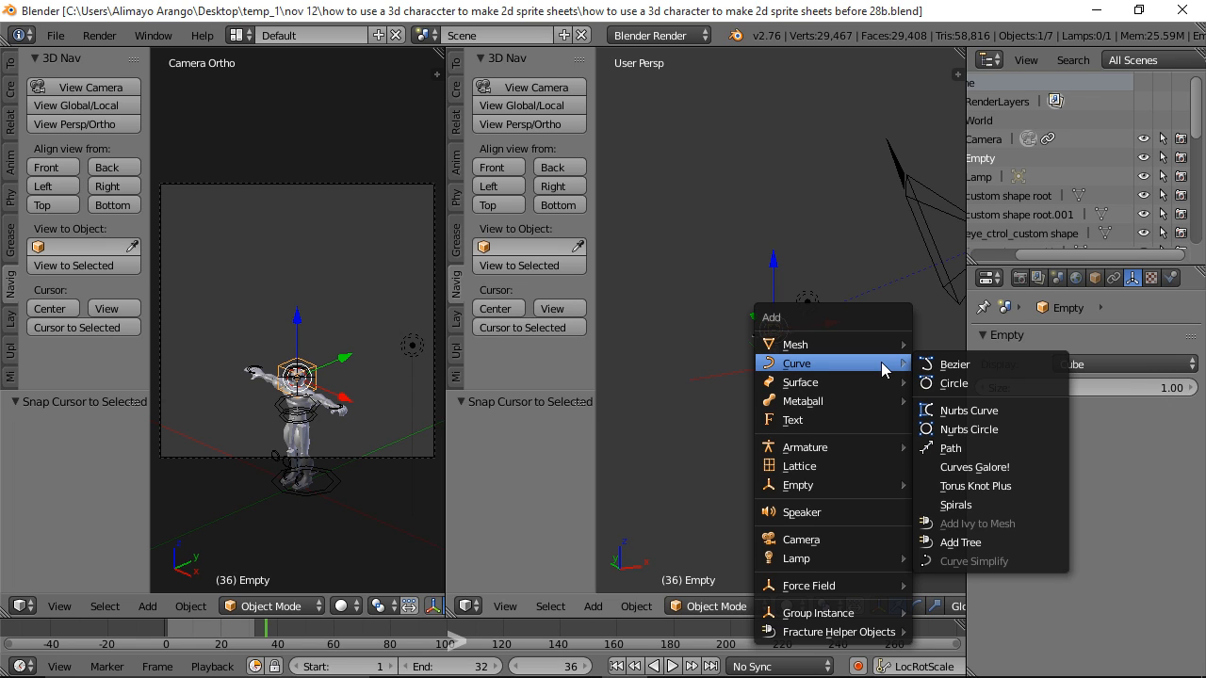
pyautogui.click(955, 387)
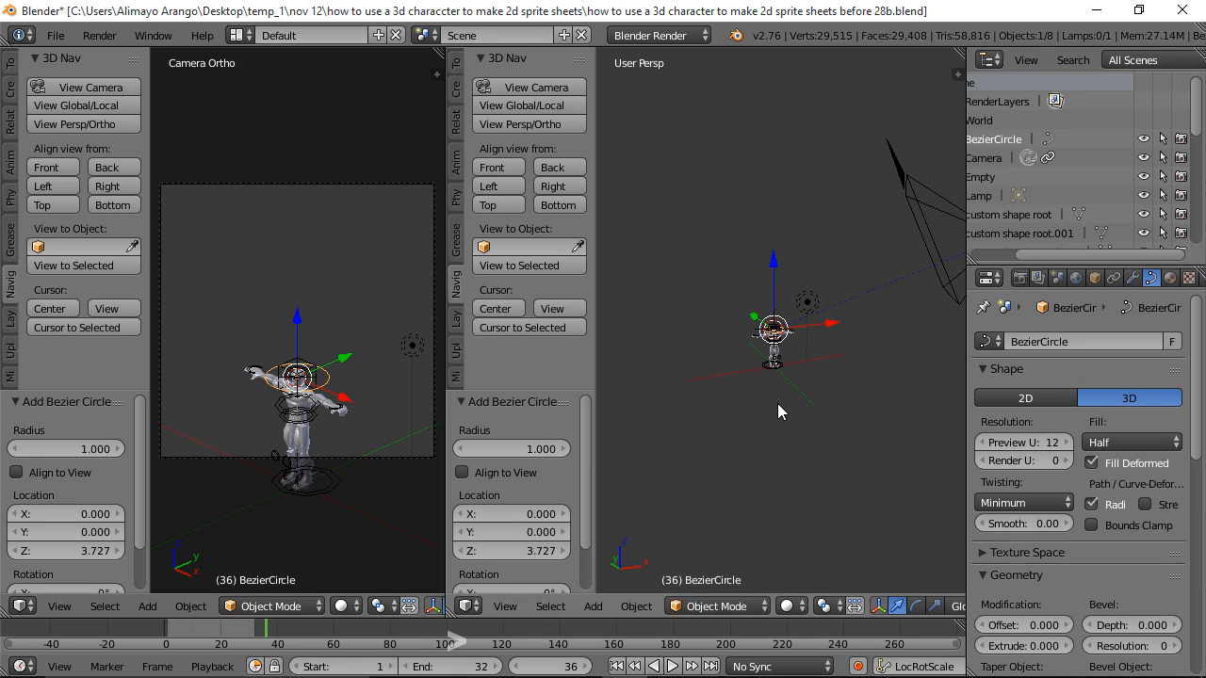
# Step: Scale the Bezier circle by 20 on all axes and save the file as a new version ending in "before 29b.blend"
pyautogui.press('s')
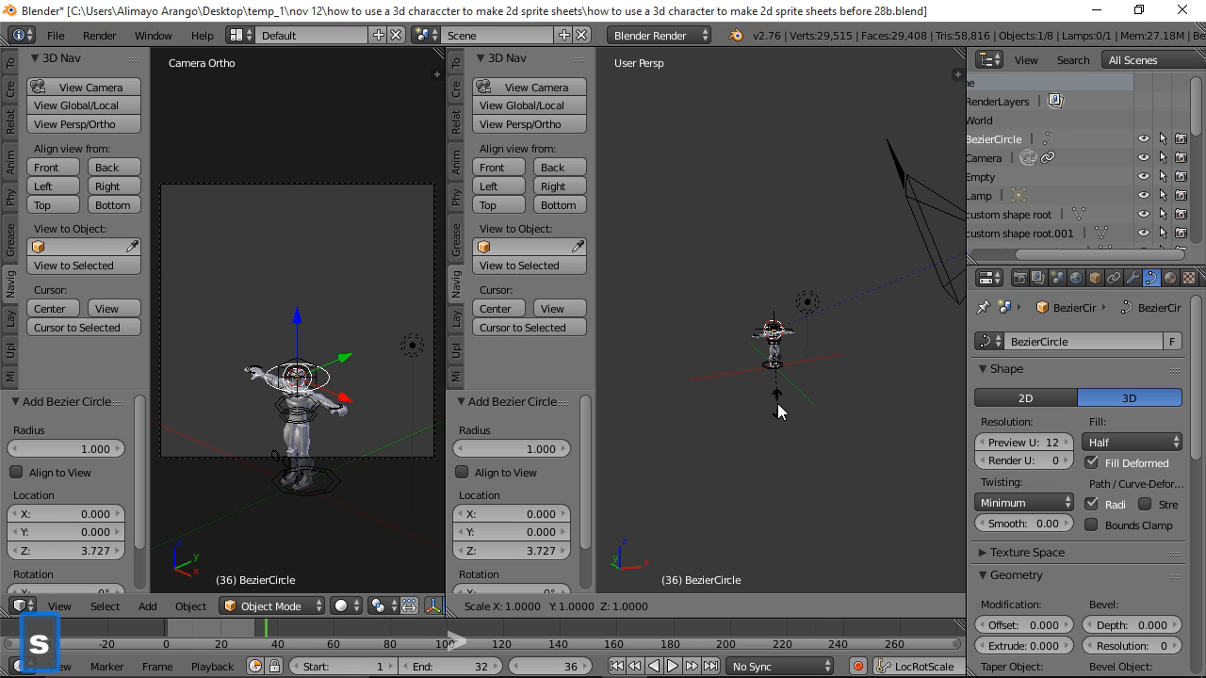
pyautogui.press('2')
pyautogui.press('0')
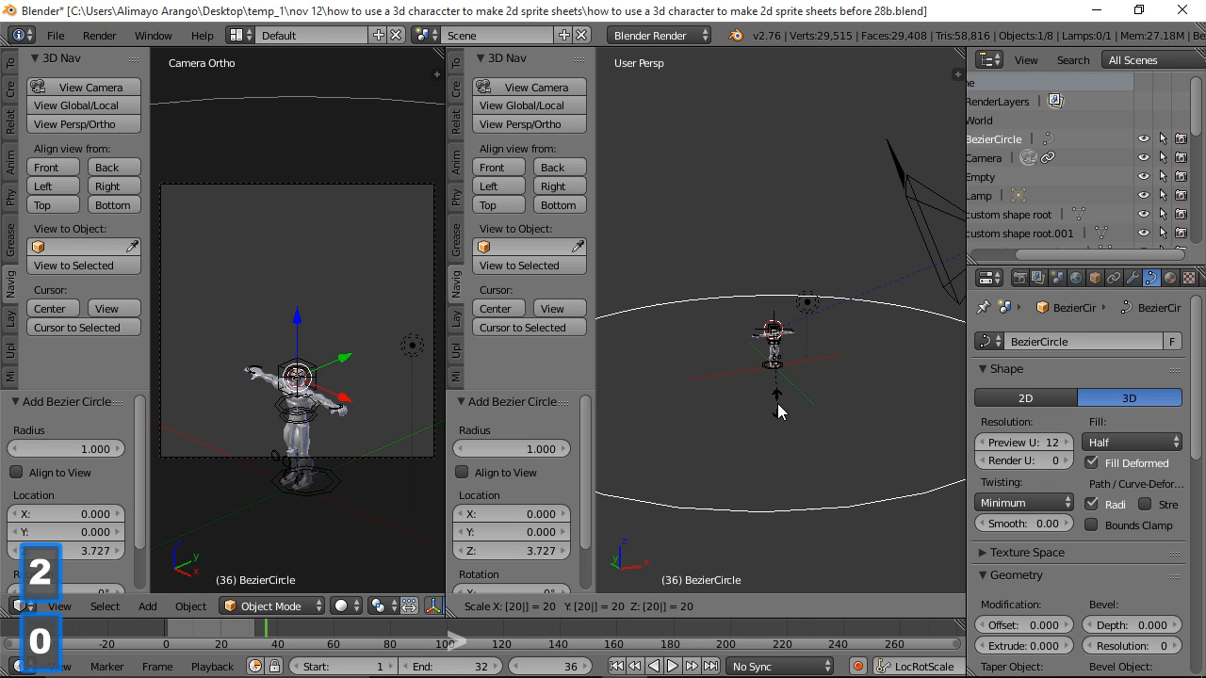
pyautogui.click(777, 404)
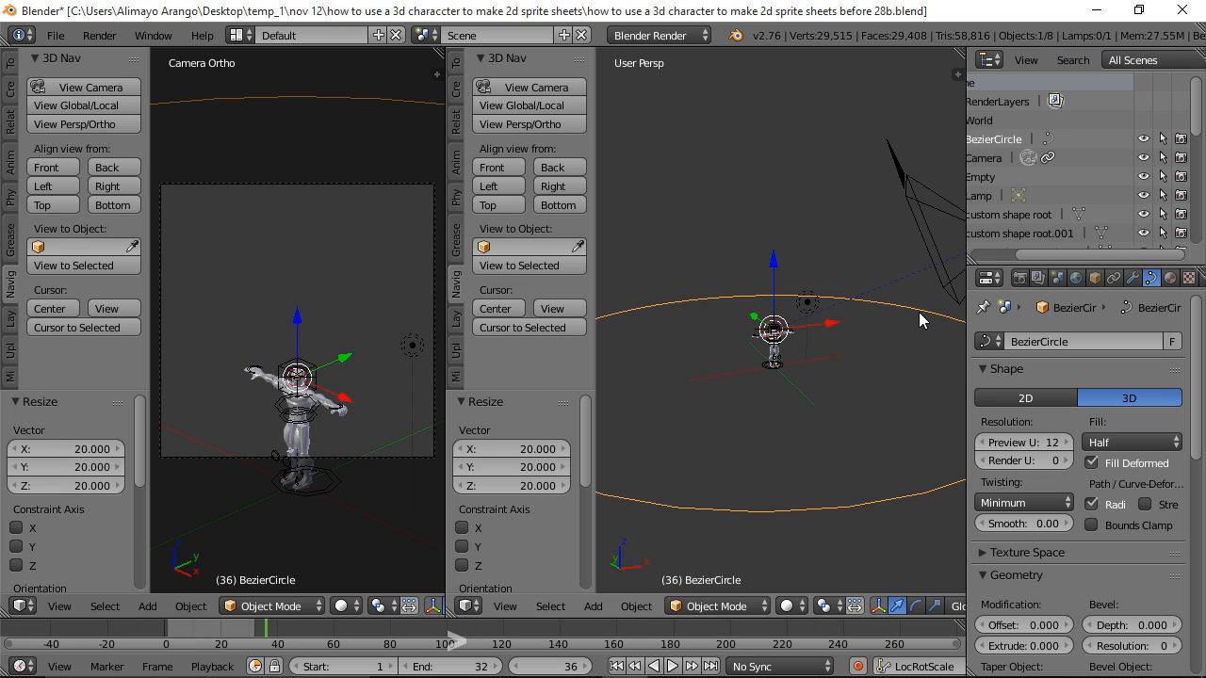
pyautogui.hotkey('ctrl', 'alt', 's')
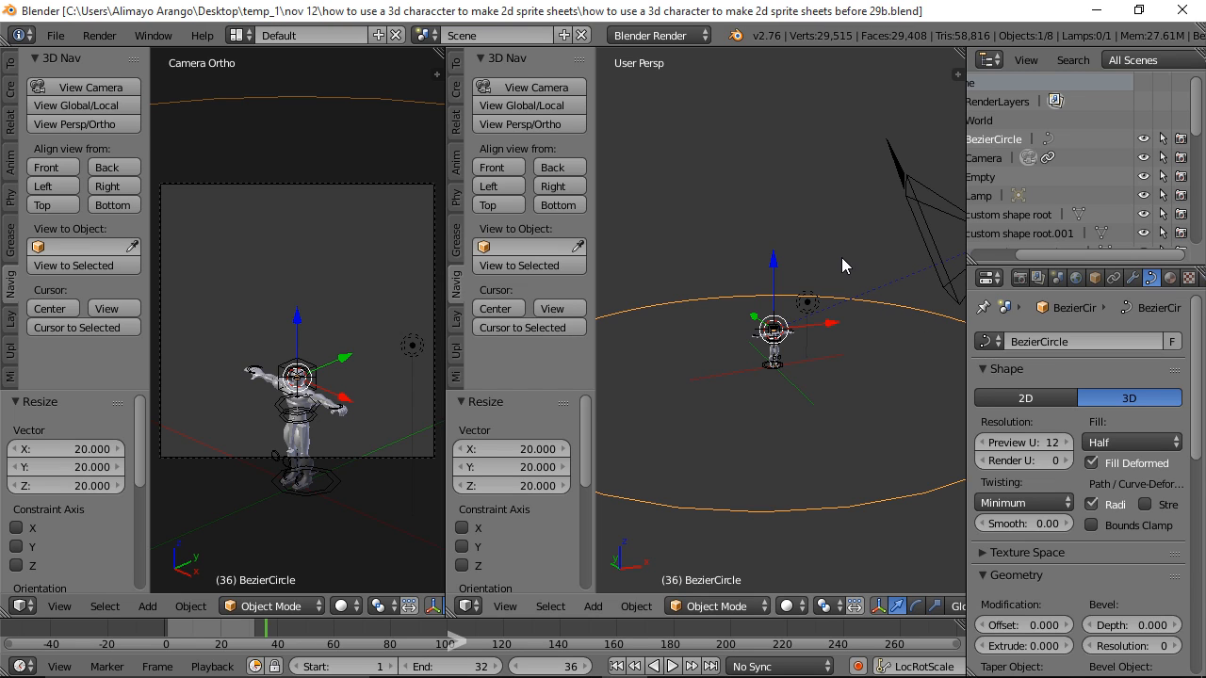
# Step: Raise the Bezier circle about 7.48 units along the Z axis above the character
pyautogui.scroll(-3, 853, 275)
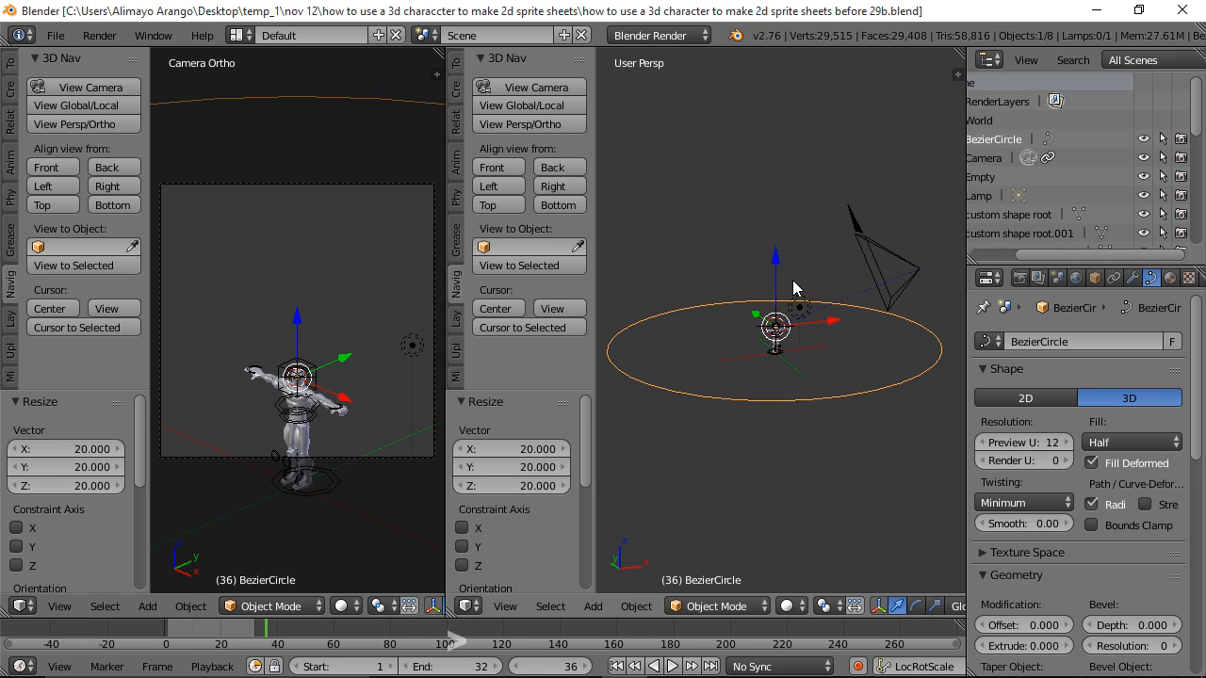
pyautogui.press('g')
pyautogui.press('z')
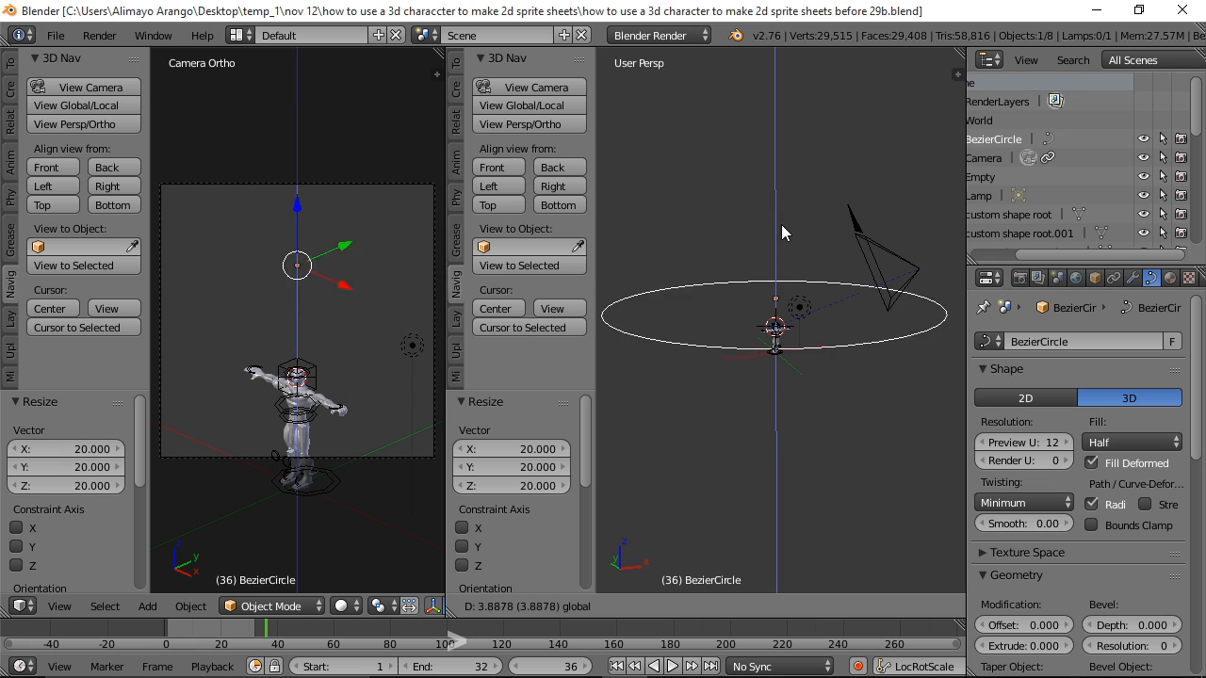
pyautogui.click(788, 203)
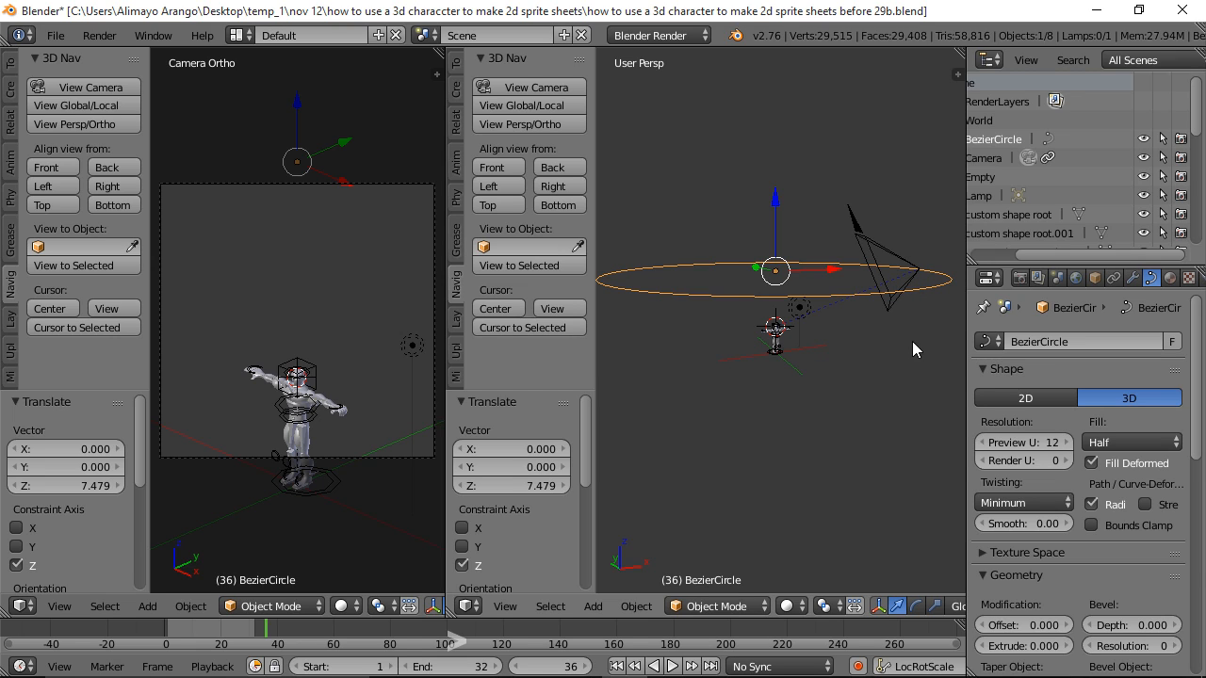
# Step: Parent the camera to the Bezier circle with Follow Path and play the animation briefly to check the camera's motion
pyautogui.moveTo(899, 385)
pyautogui.mouseDown(button='middle')
pyautogui.moveTo(882, 367)
pyautogui.moveTo(894, 405)
pyautogui.mouseUp(button='middle')
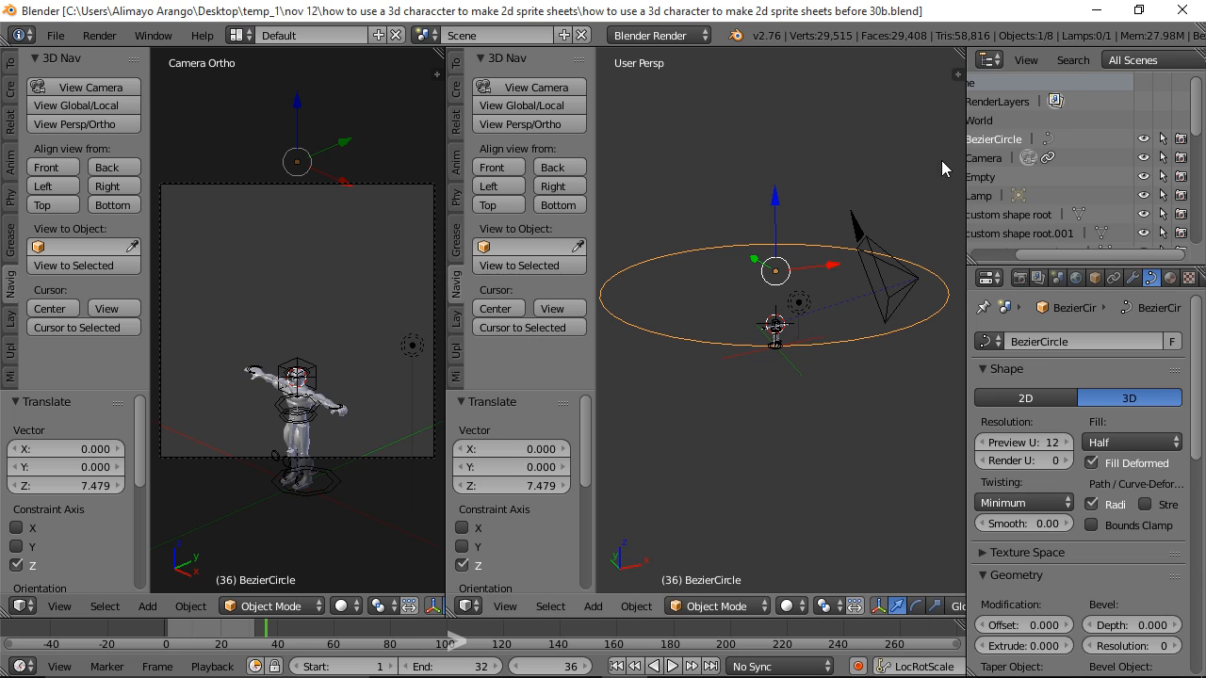
pyautogui.rightClick(910, 284)
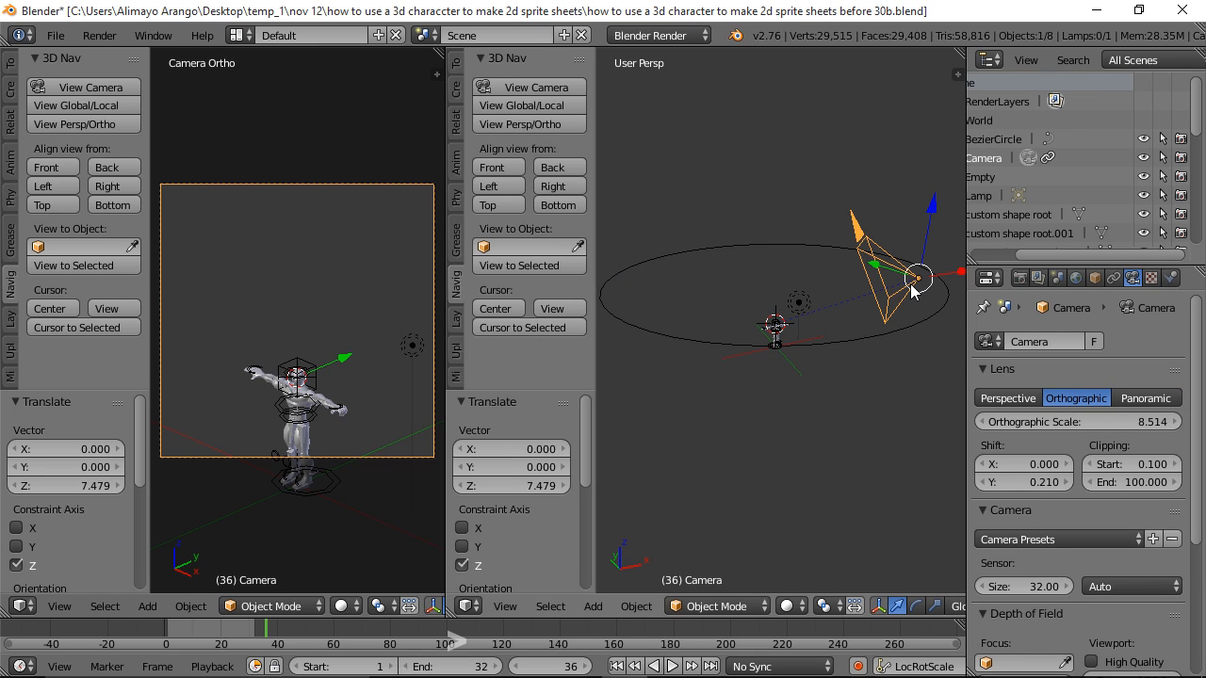
pyautogui.keyDown('shift'); pyautogui.rightClick(856, 341); pyautogui.keyUp('shift')
pyautogui.press('ctrl')
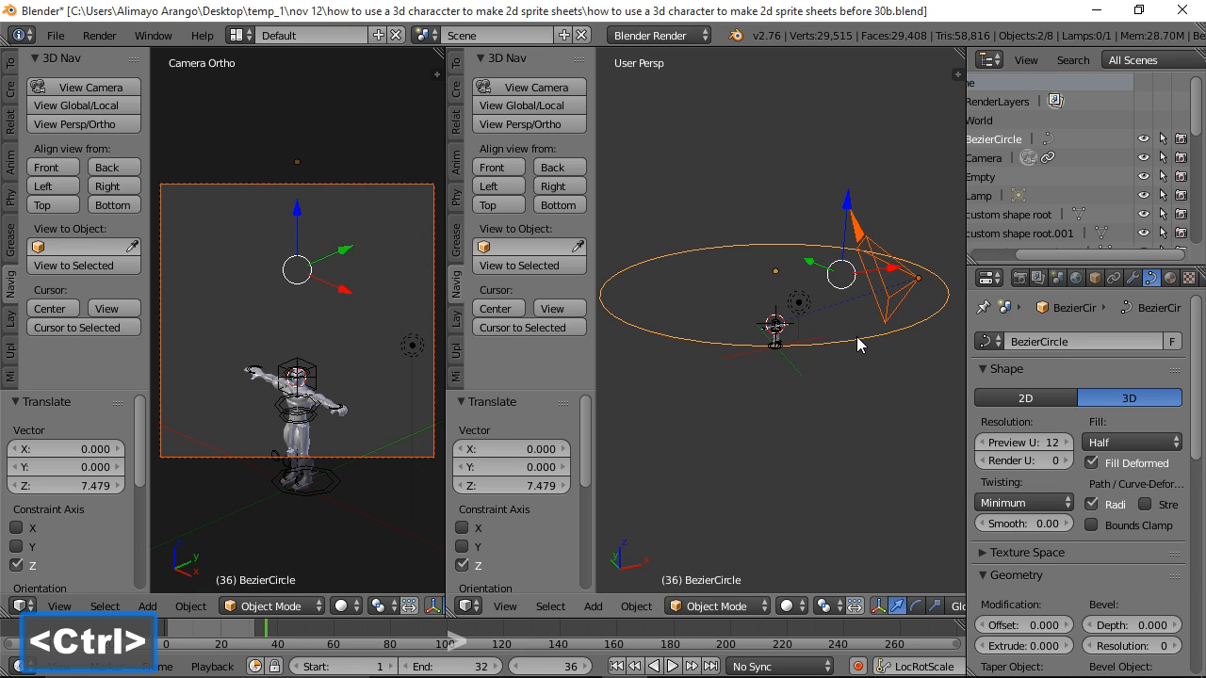
pyautogui.hotkey('ctrl', 'p')
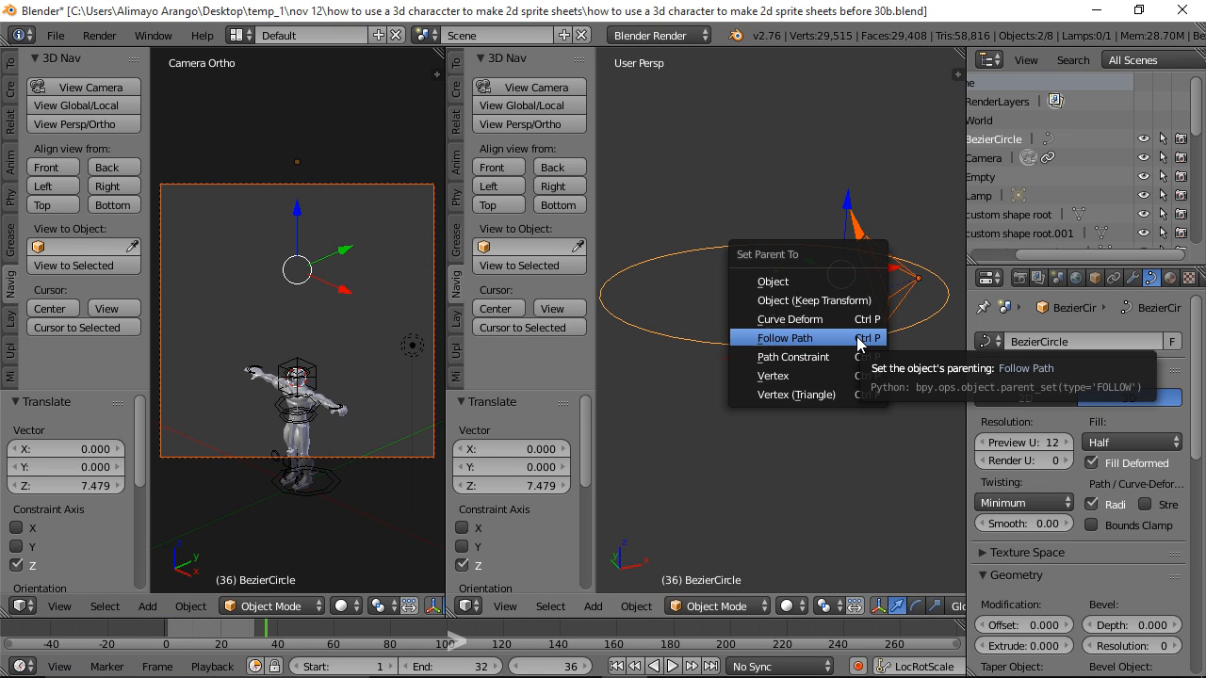
pyautogui.click(859, 344)
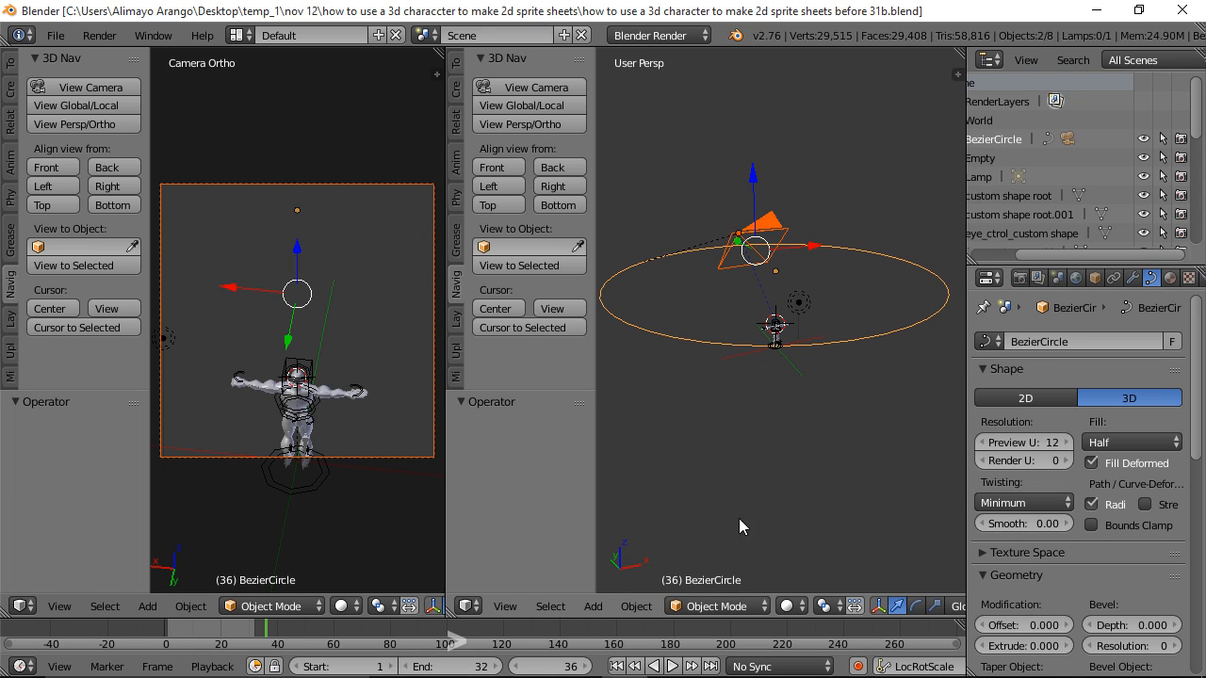
pyautogui.click(672, 666)
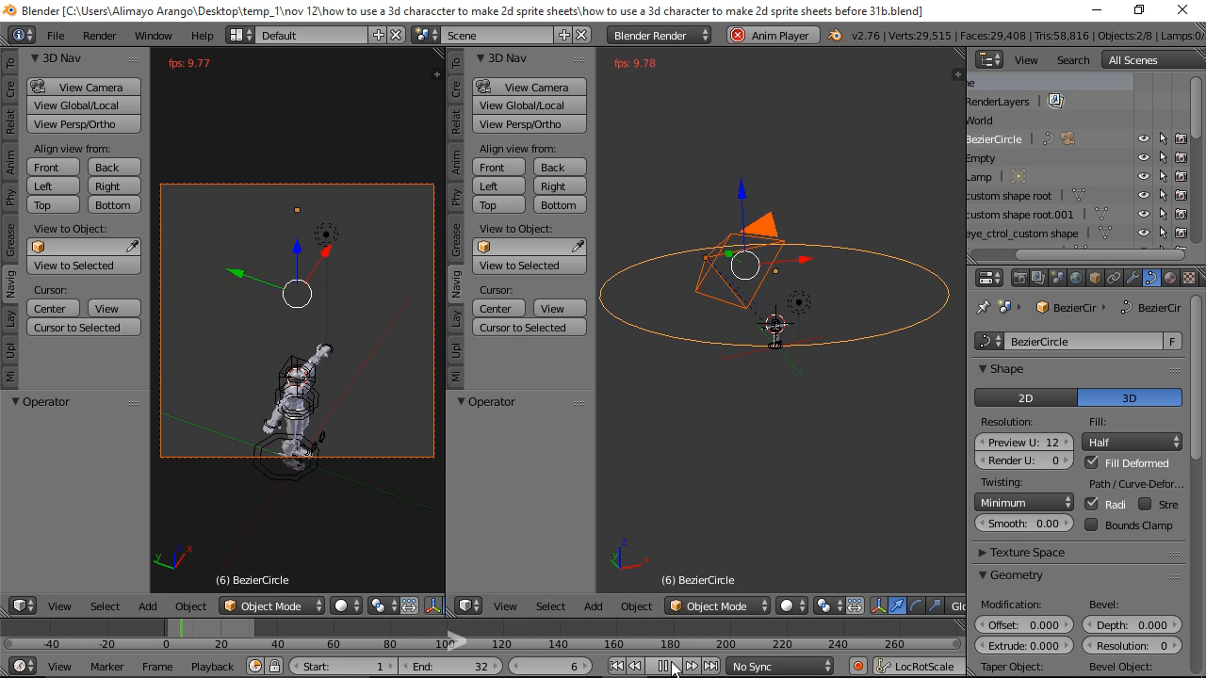
pyautogui.click(667, 666)
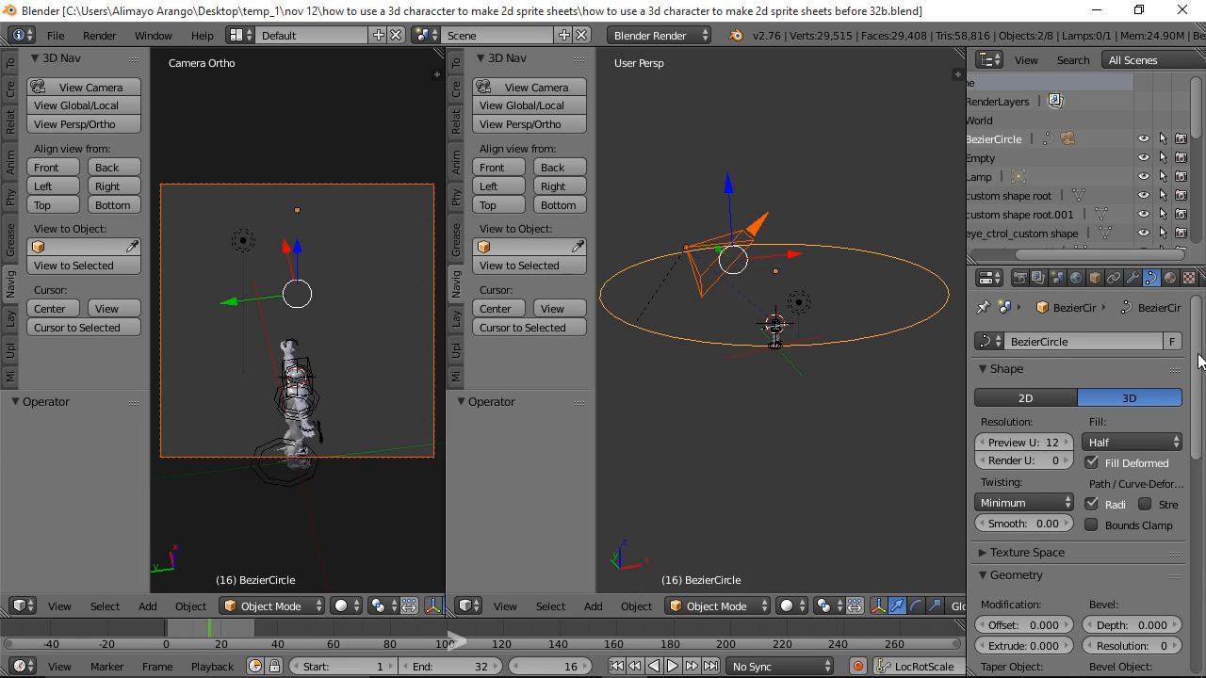
# Step: Set the Bezier circle's Path Animation frames to 1
pyautogui.scroll(-2, 1198, 374)
pyautogui.moveTo(1198, 375); pyautogui.dragTo(1188, 533)
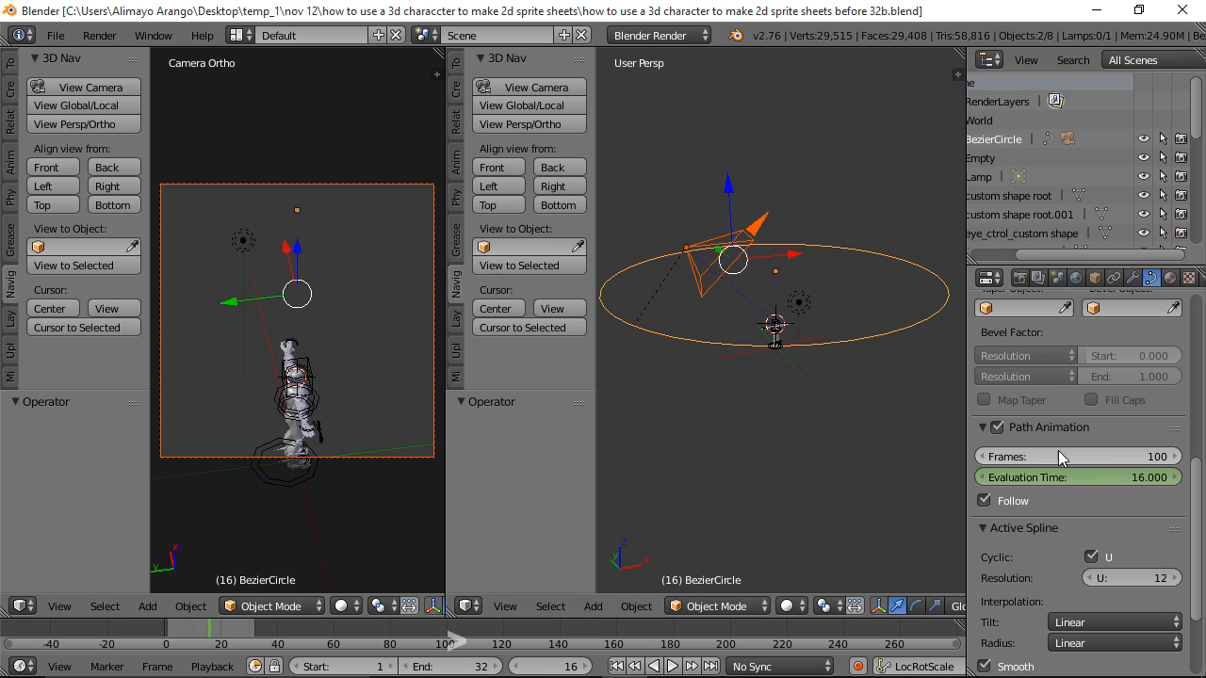
pyautogui.click(1149, 460)
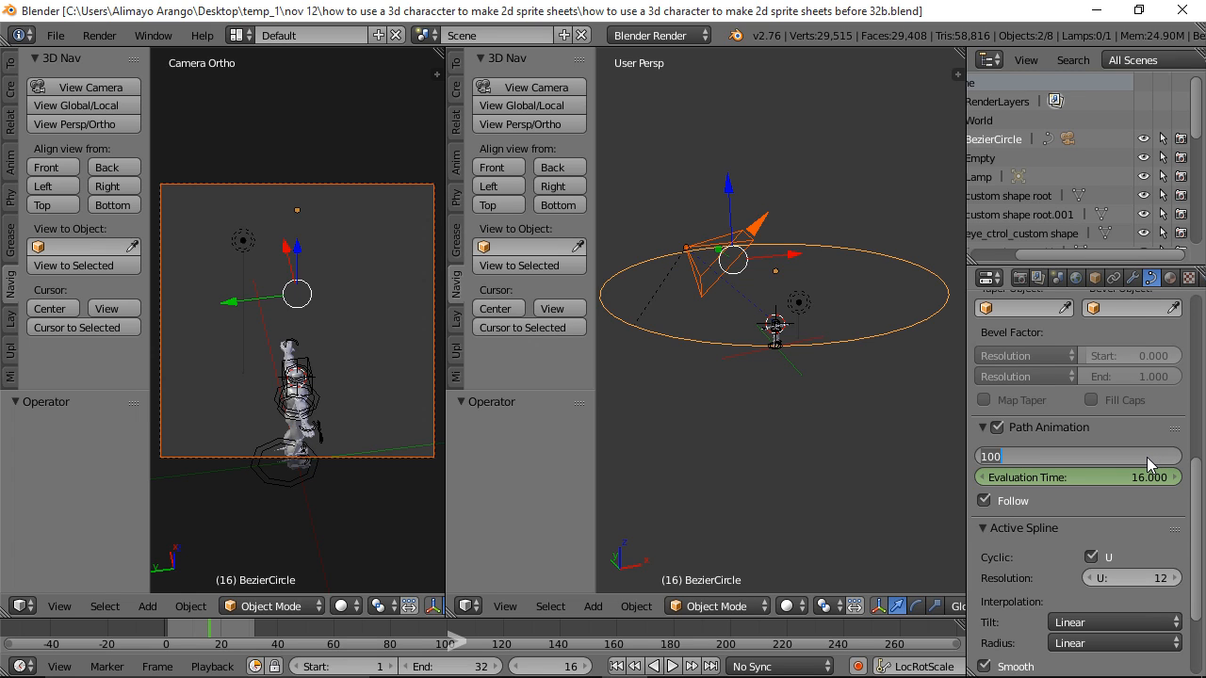
pyautogui.write('0')
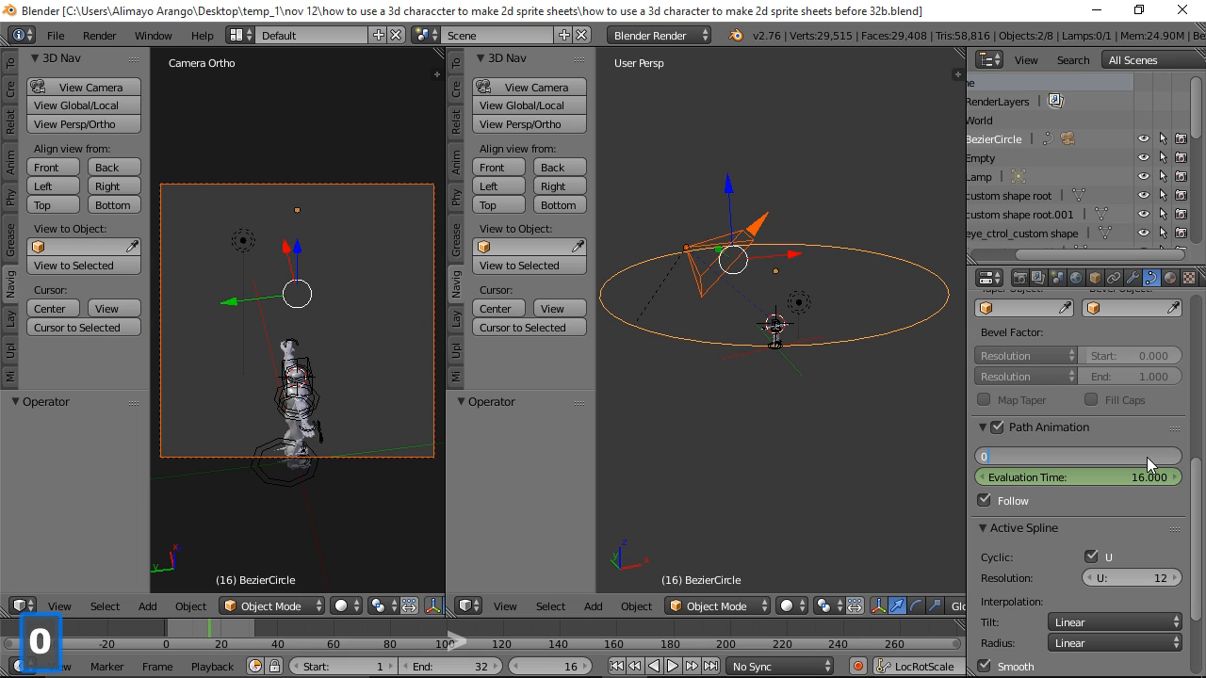
pyautogui.press('Return')
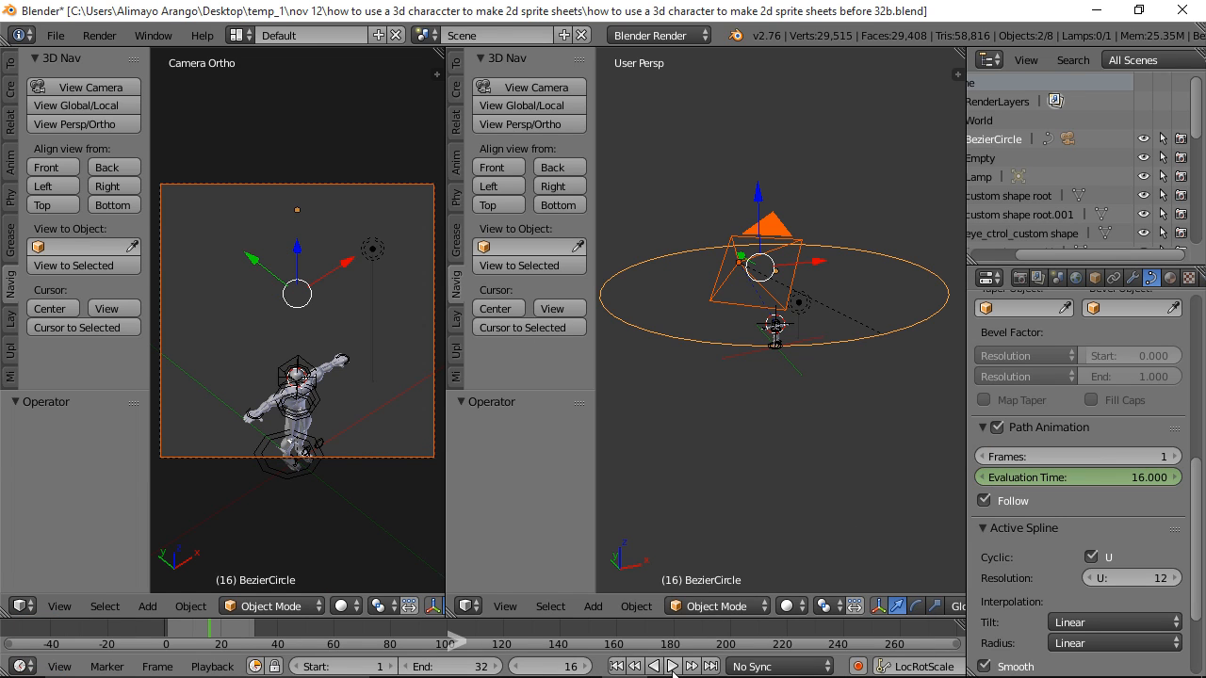
# Step: Play the animation to check that the camera holds its position, stop it and return to frame 1
pyautogui.click(673, 665)
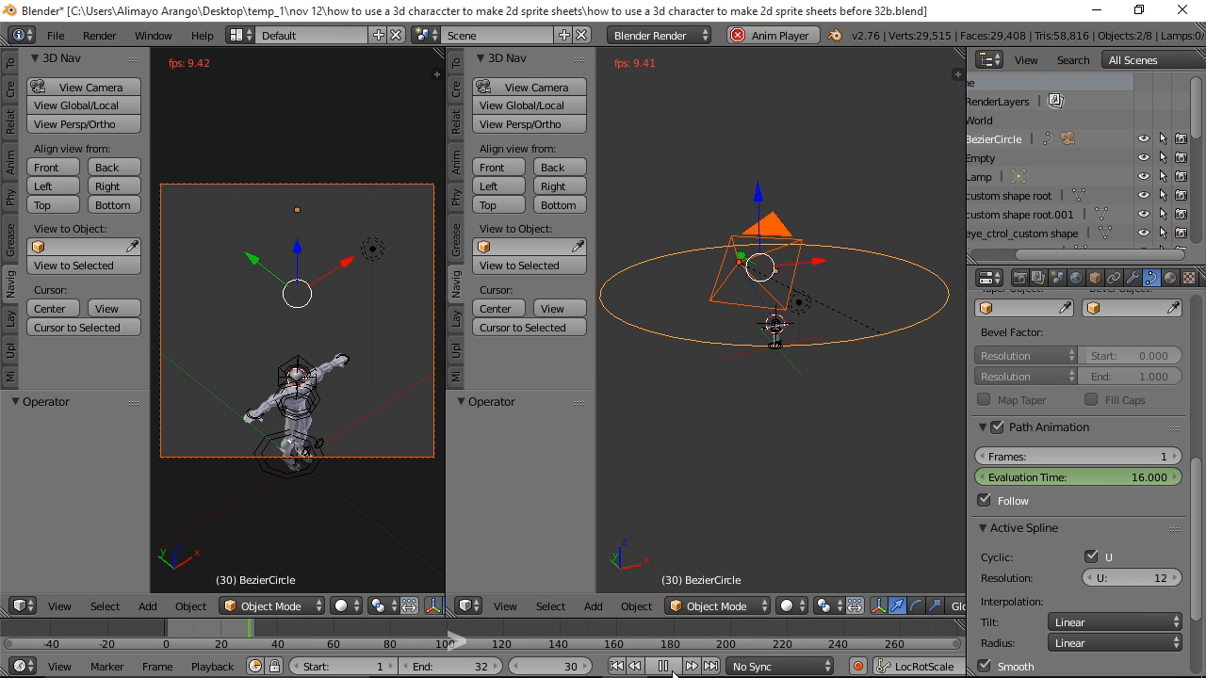
pyautogui.click(663, 665)
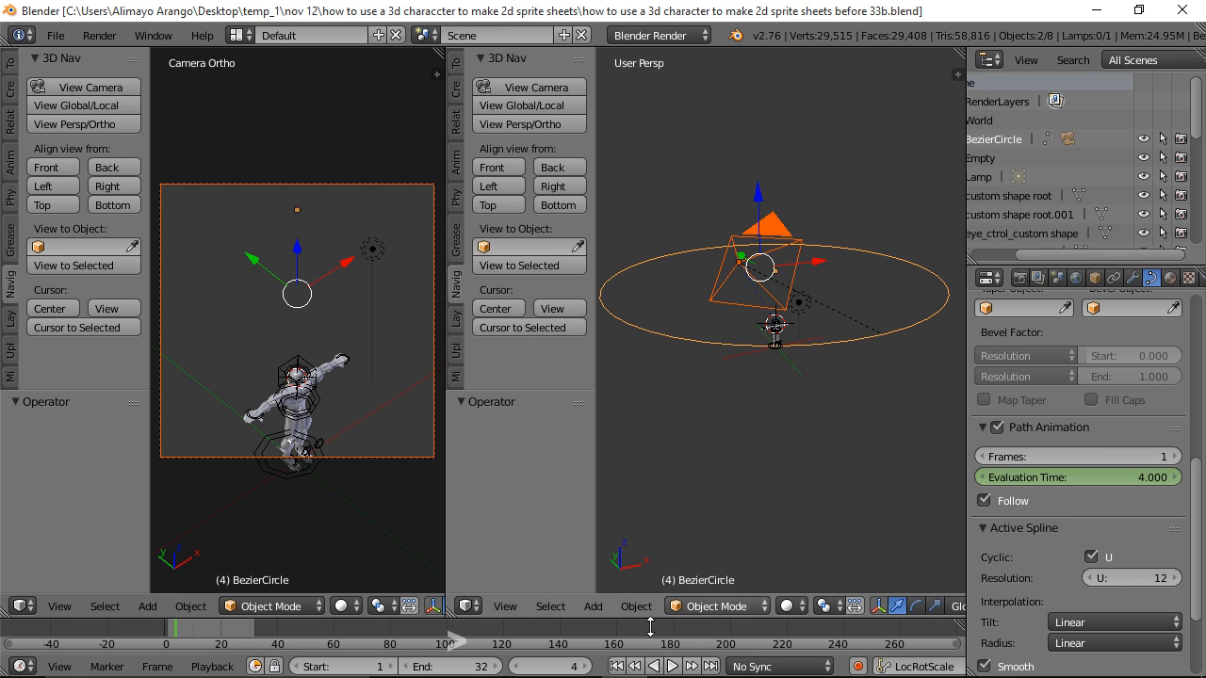
pyautogui.click(617, 666)
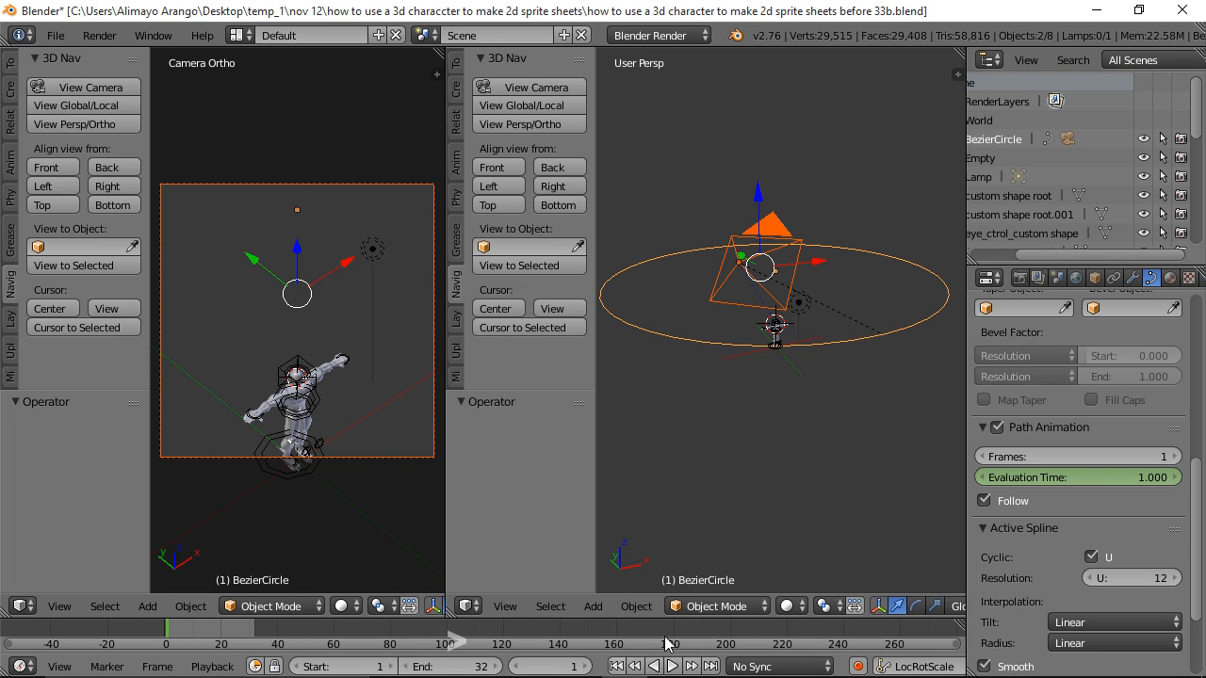
# Step: Set the camera's vertical lens shift to -0.100 and save the file as a new version ending in "before 34b.blend"
pyautogui.rightClick(794, 278)
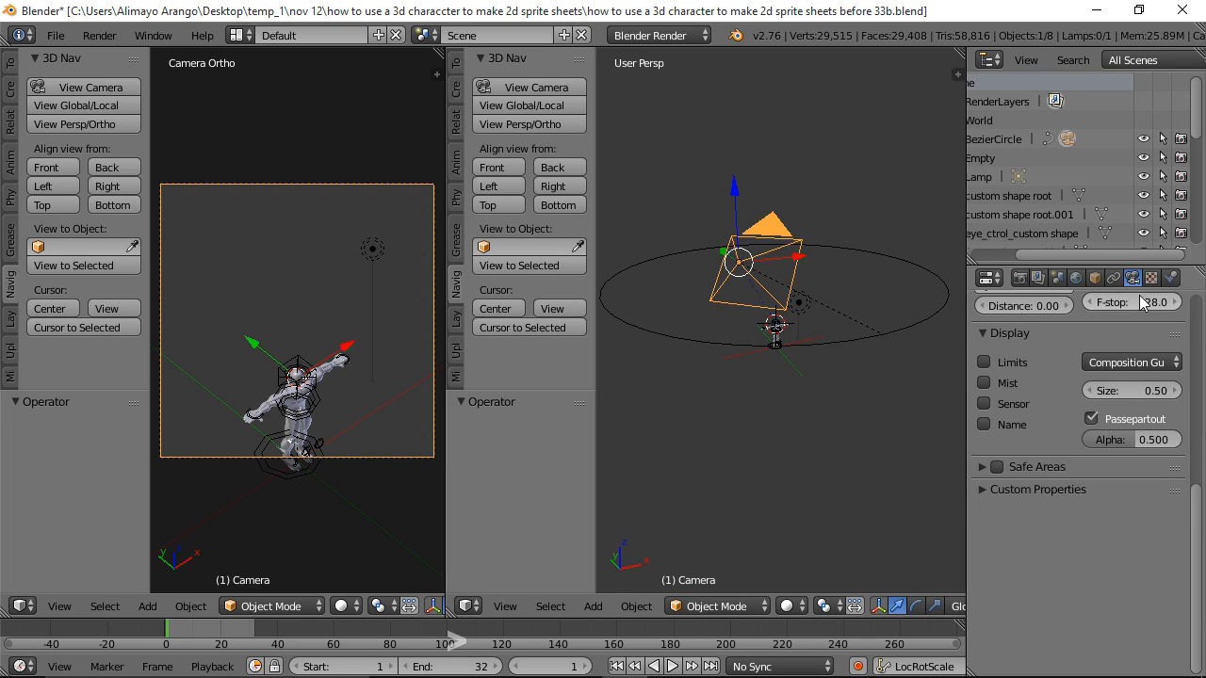
pyautogui.moveTo(1201, 503); pyautogui.dragTo(1194, 306)
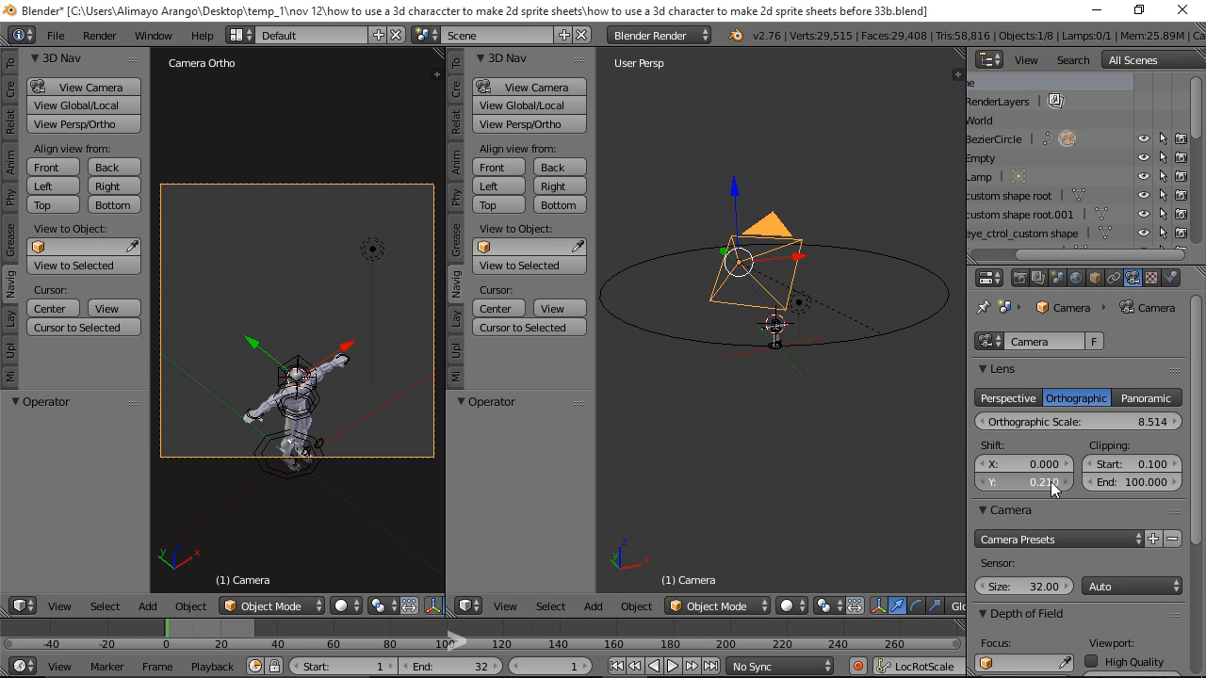
pyautogui.moveTo(1047, 486); pyautogui.dragTo(1016, 489)
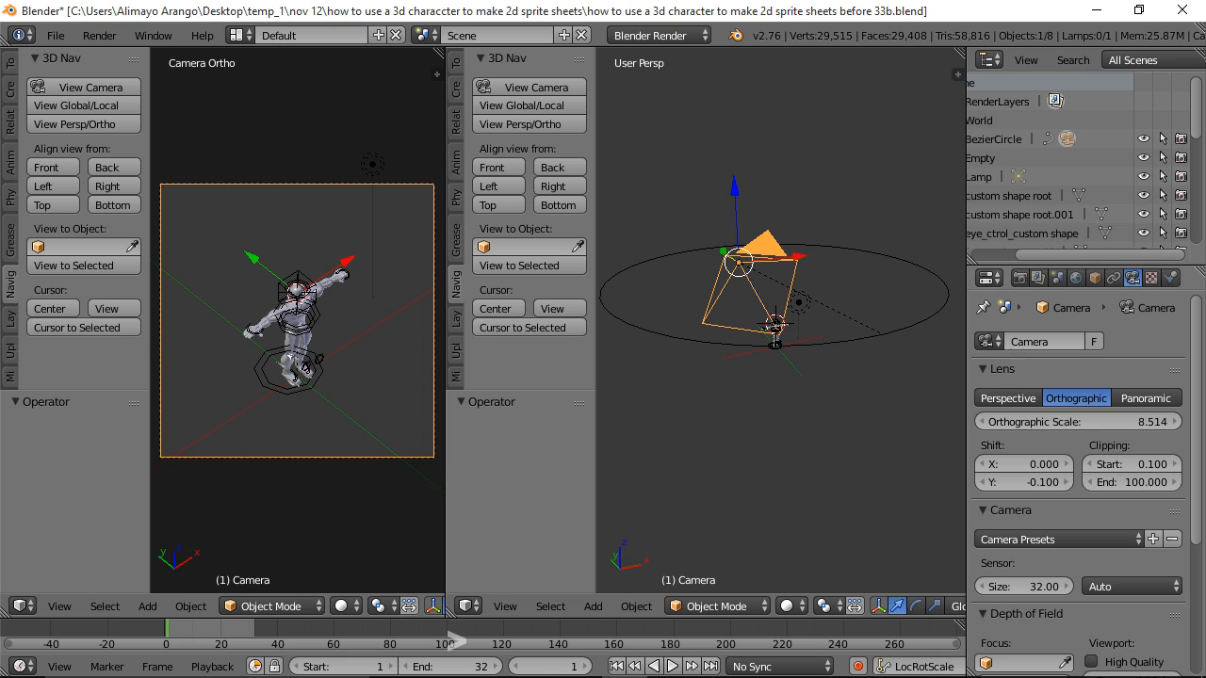
pyautogui.hotkey('ctrl', 'alt', 's')
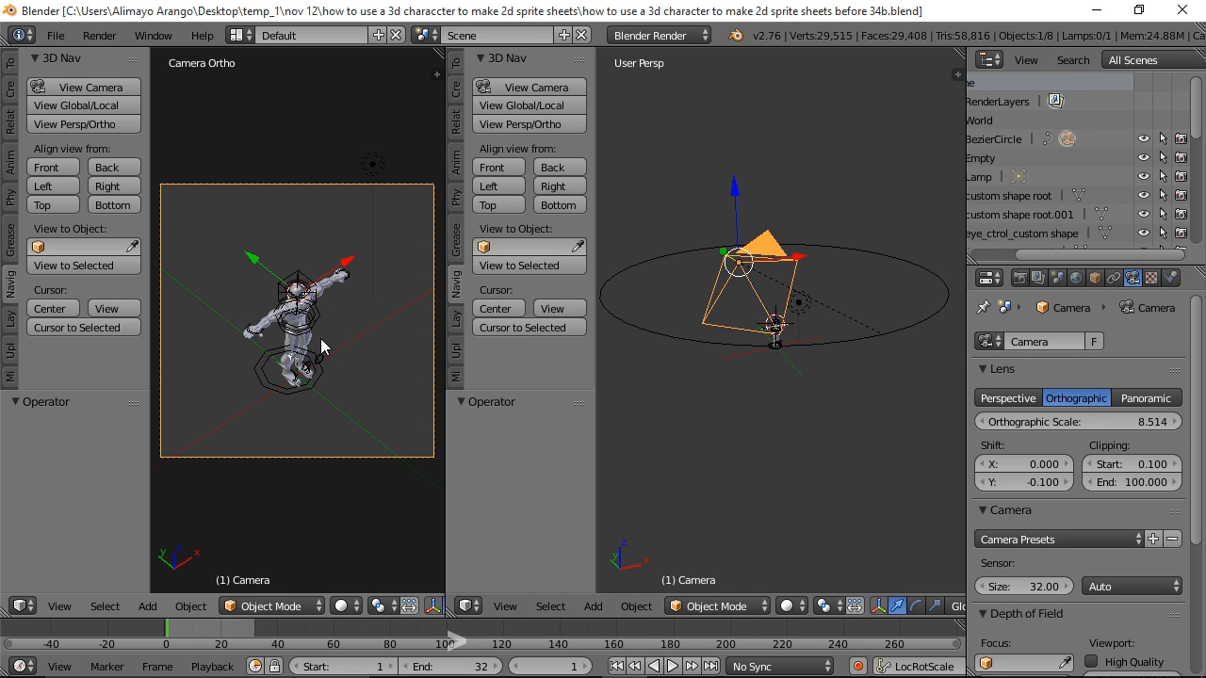
# Step: Lower the Bezier circle about 1.66 units along the Z axis
pyautogui.rightClick(912, 322)
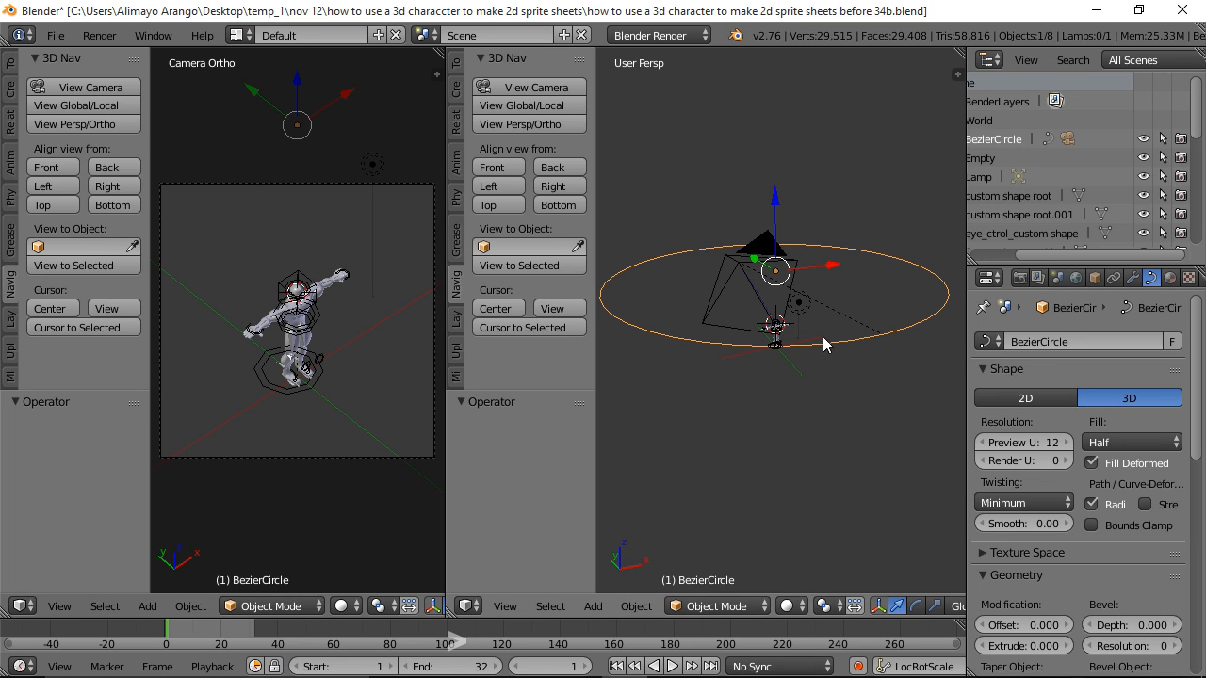
pyautogui.press('g')
pyautogui.press('z')
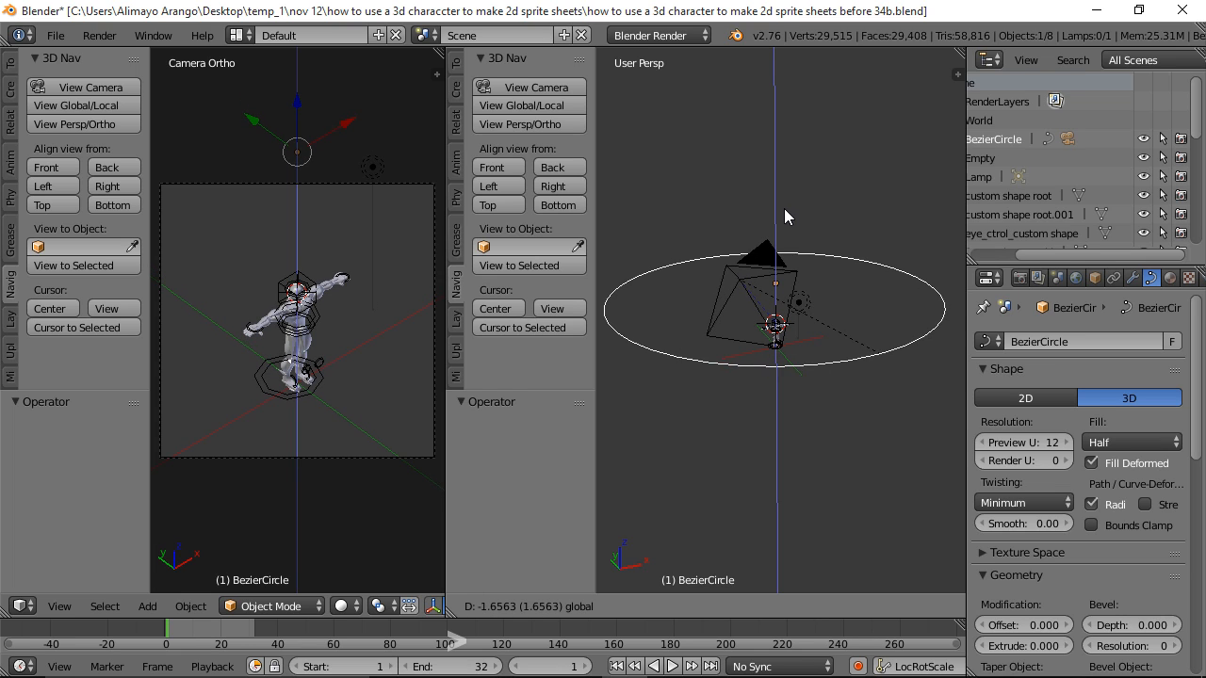
pyautogui.click(784, 216)
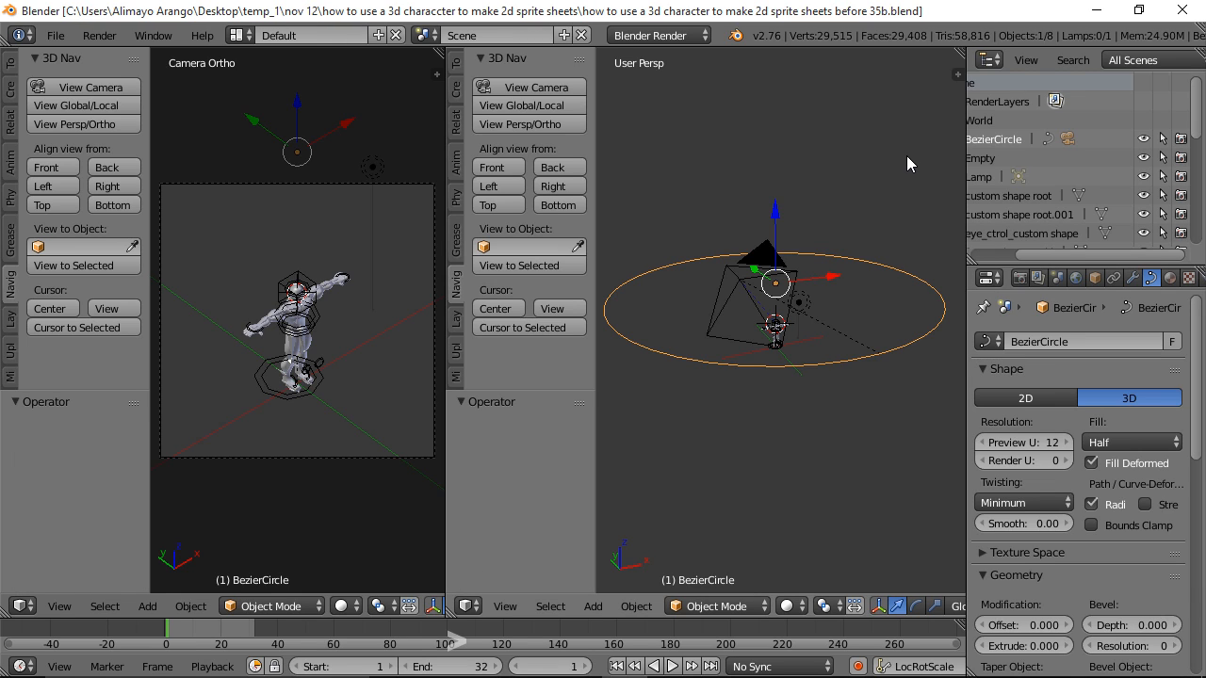
# Step: Check the transform values of the Bezier circle and the camera
pyautogui.press('n')
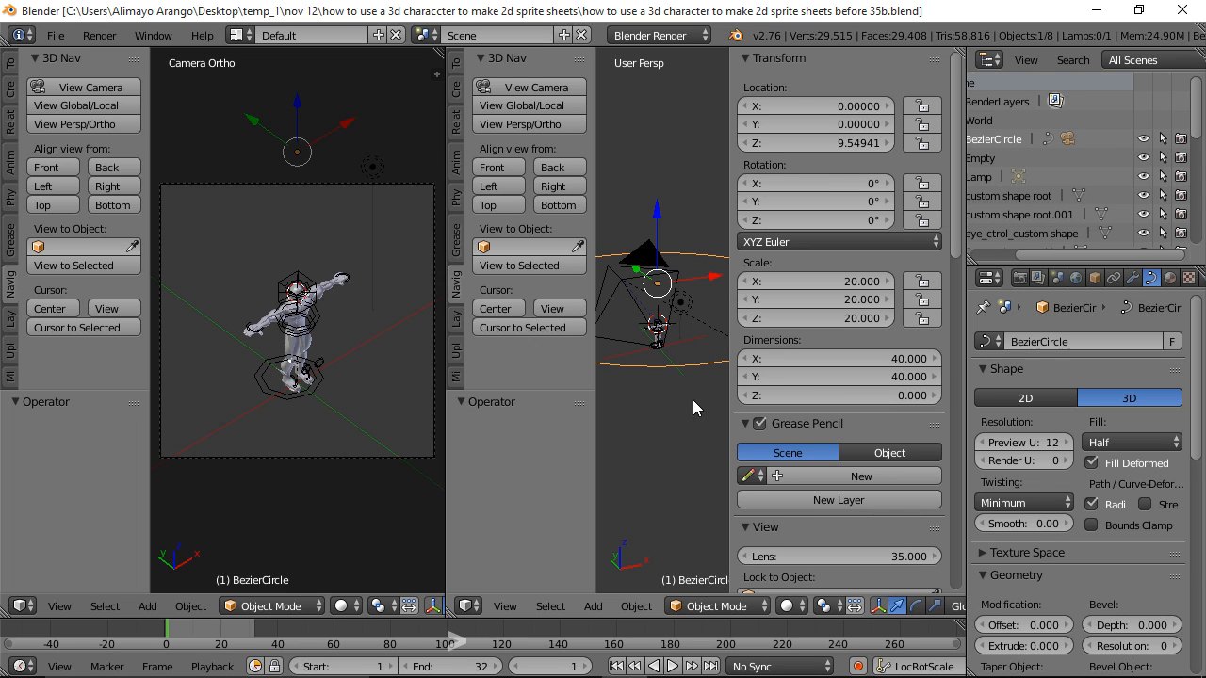
pyautogui.rightClick(629, 344)
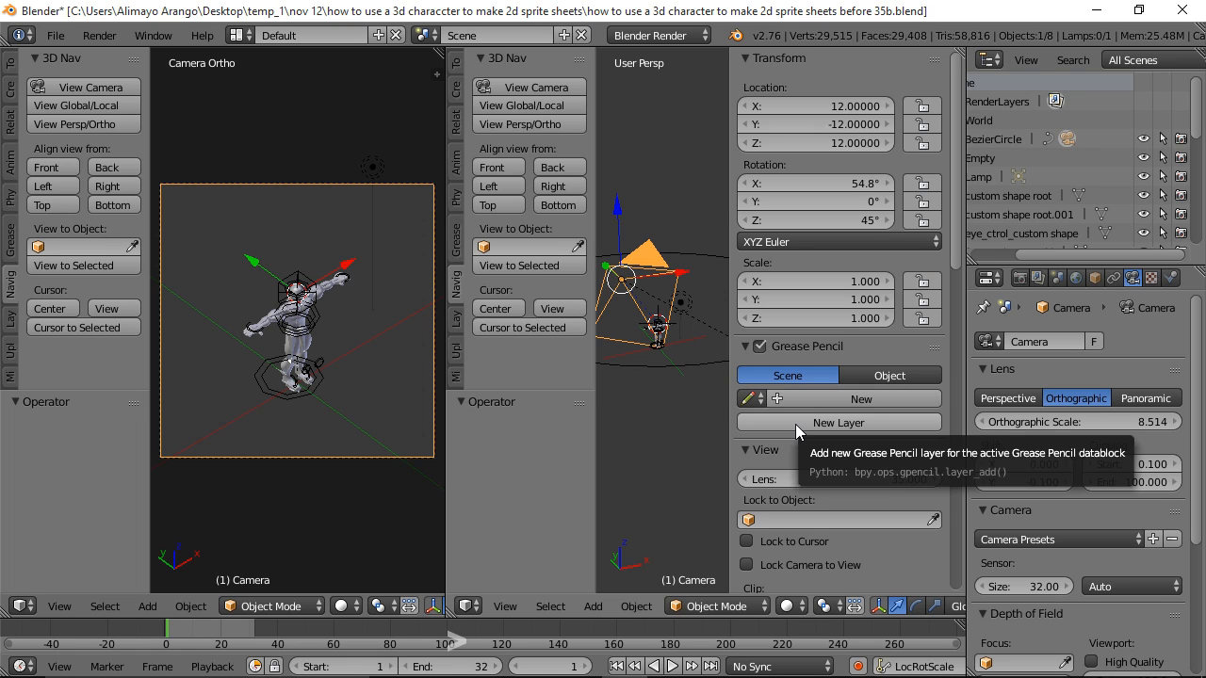
pyautogui.press('n')
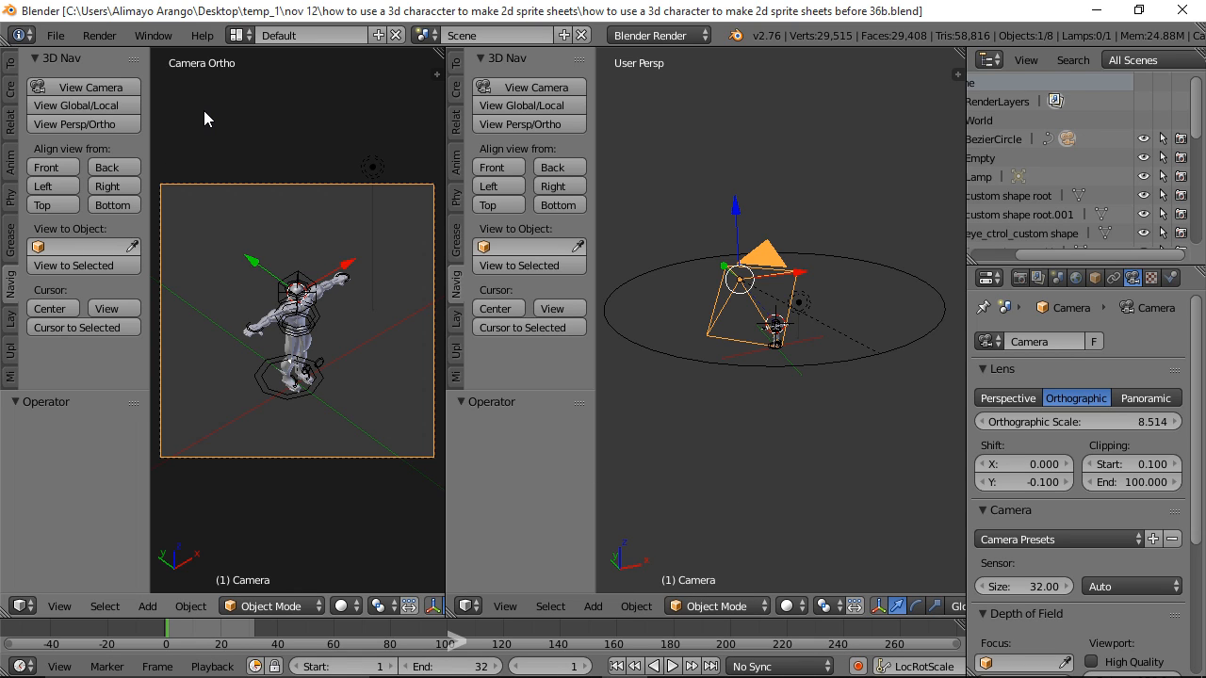
# Step: Hide the tool shelves in both 3D views and show the transform properties in the perspective view
pyautogui.press('t')
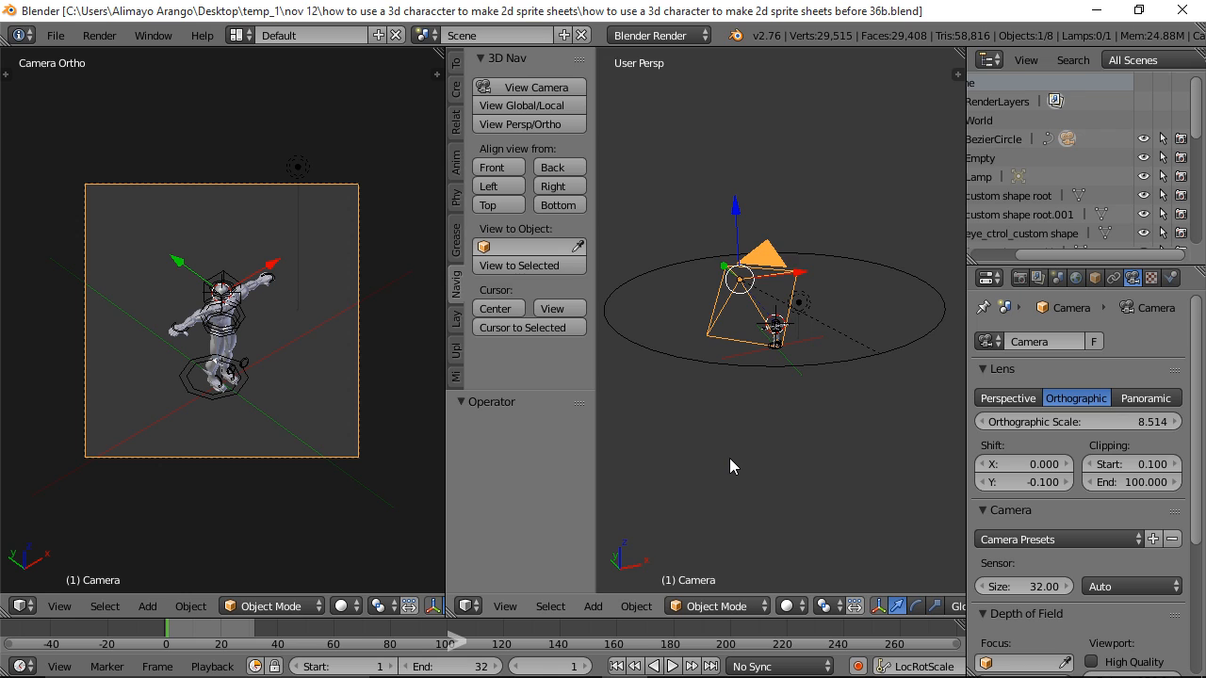
pyautogui.press('t')
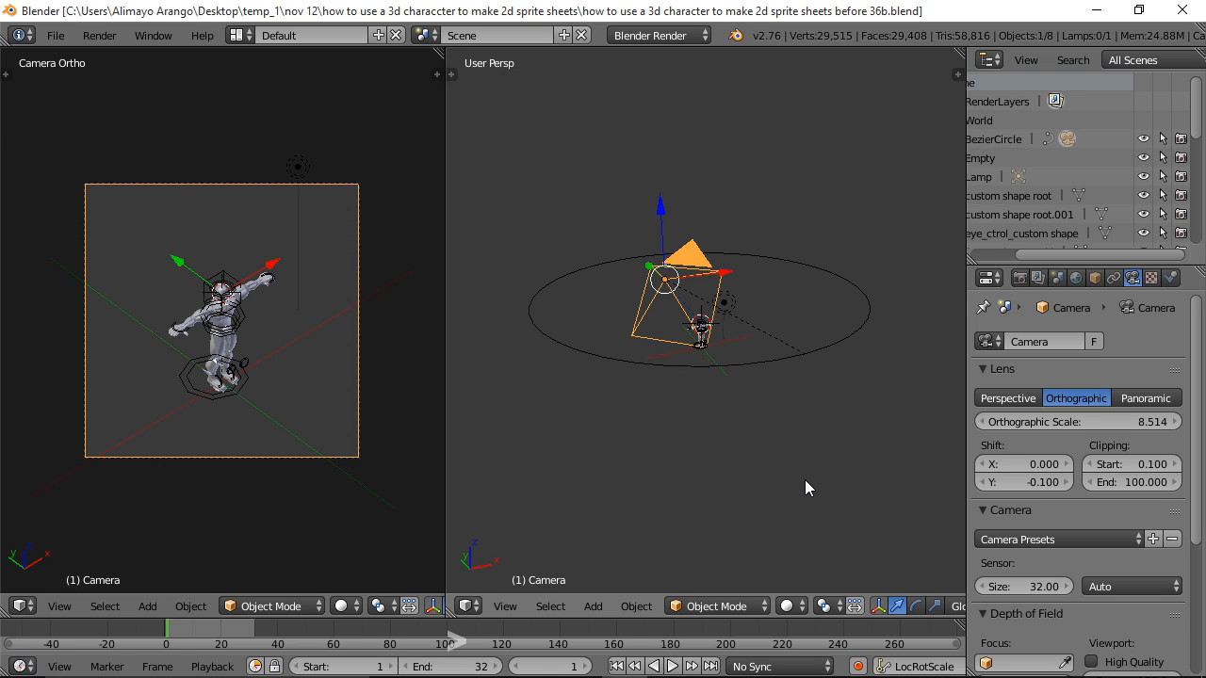
pyautogui.press('n')
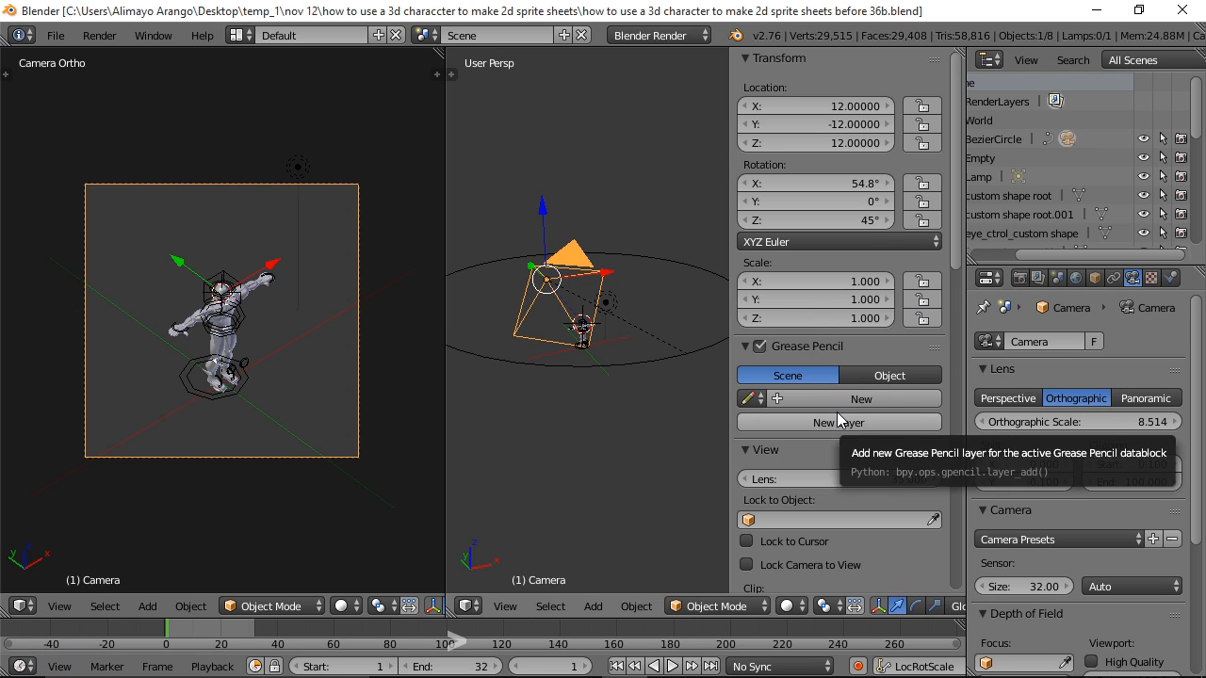
# Step: Inspect the Bezier circle's transform, reselect the camera and try adjusting its orthographic scale
pyautogui.rightClick(650, 365)
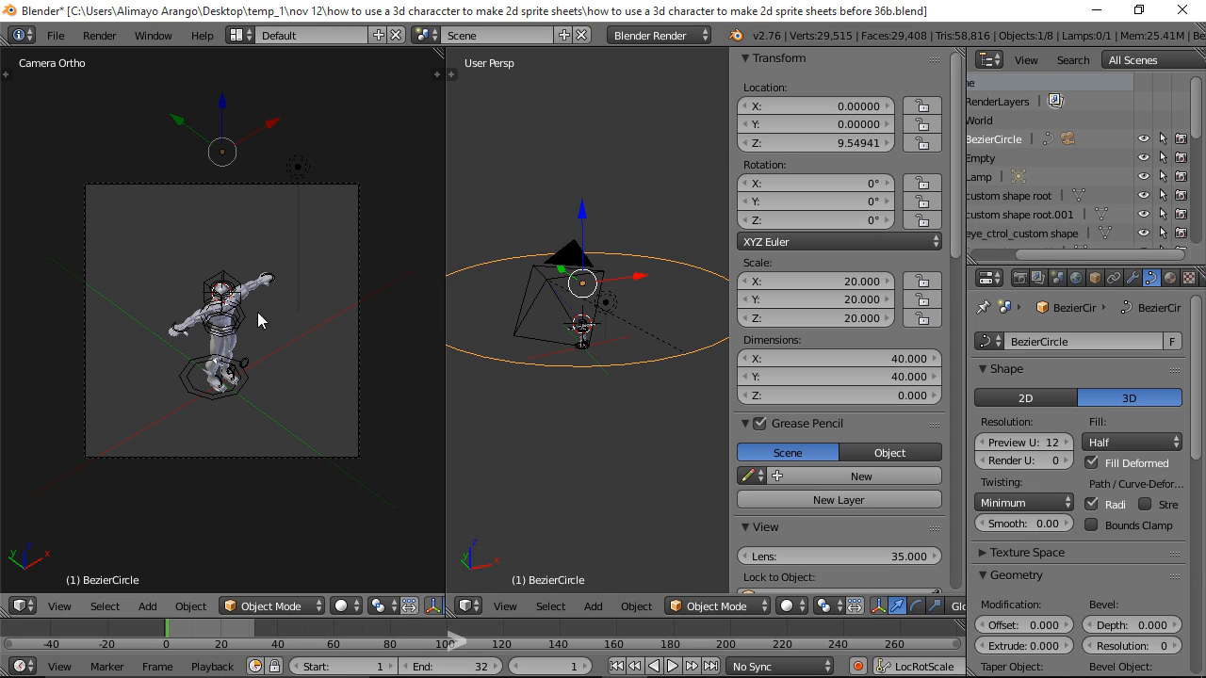
pyautogui.rightClick(526, 318)
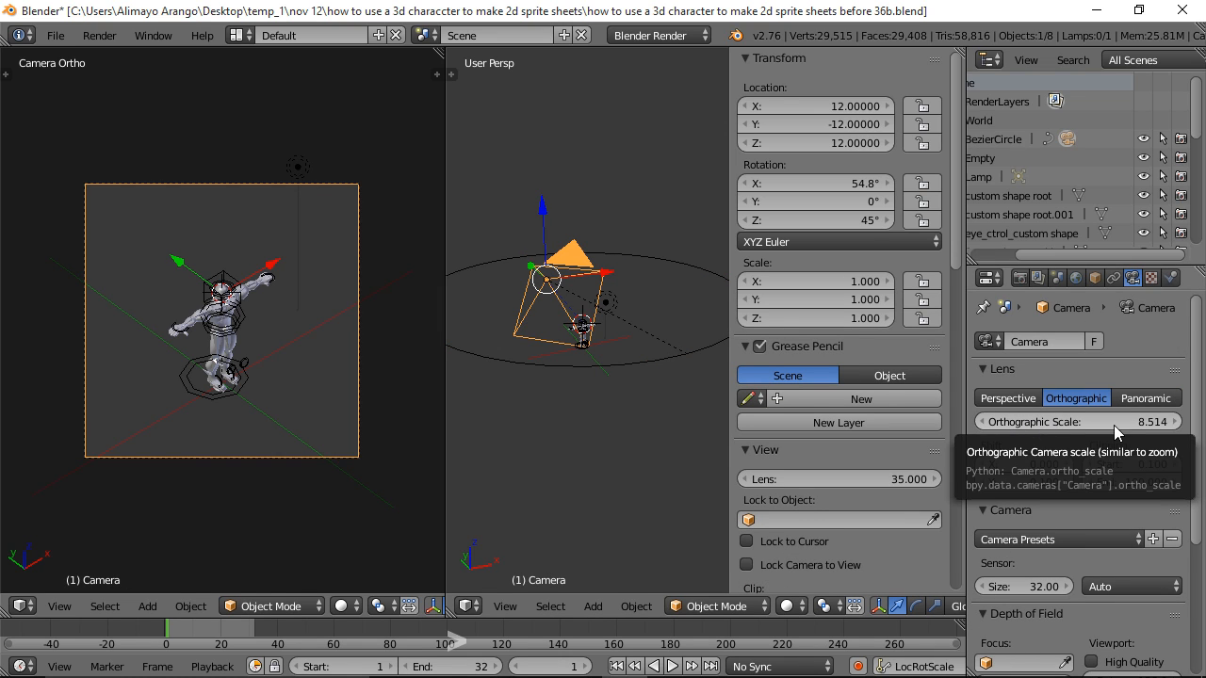
pyautogui.moveTo(1108, 420)
pyautogui.mouseDown()
pyautogui.moveTo(1123, 421)
pyautogui.moveTo(1083, 422)
pyautogui.moveTo(1109, 416)
pyautogui.mouseUp()
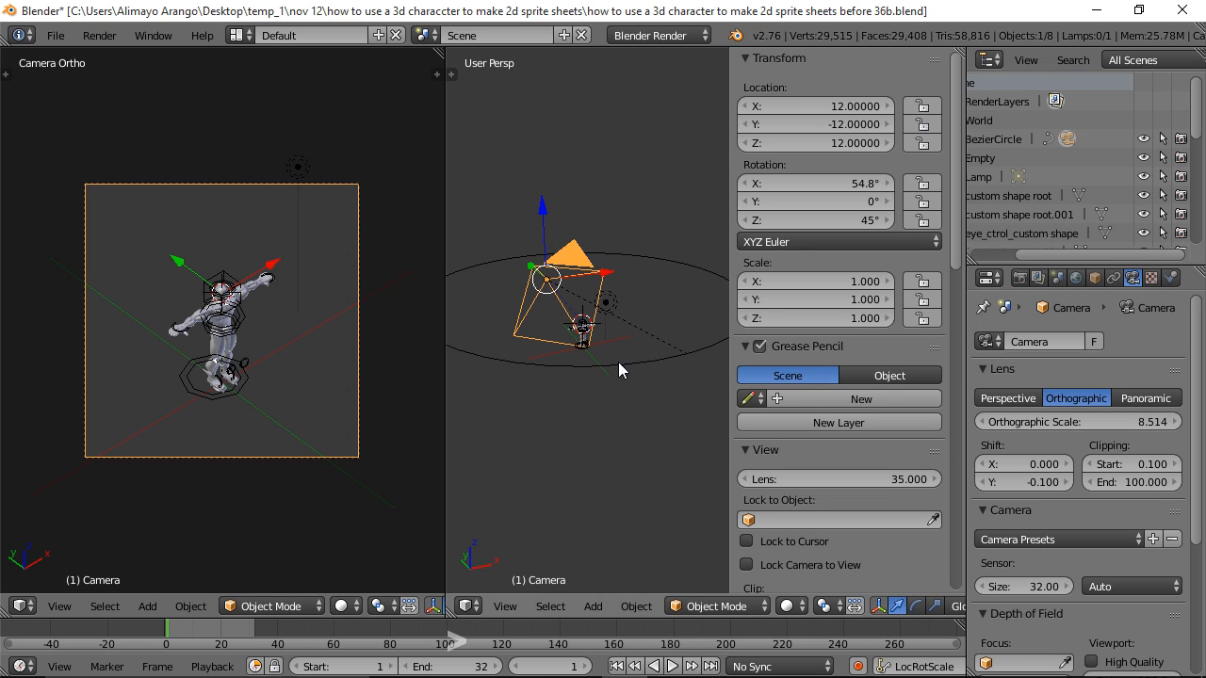
# Step: Rotate the Bezier circle around the global Z axis in several stages to about -236°, orbiting the camera around the character
pyautogui.rightClick(647, 362)
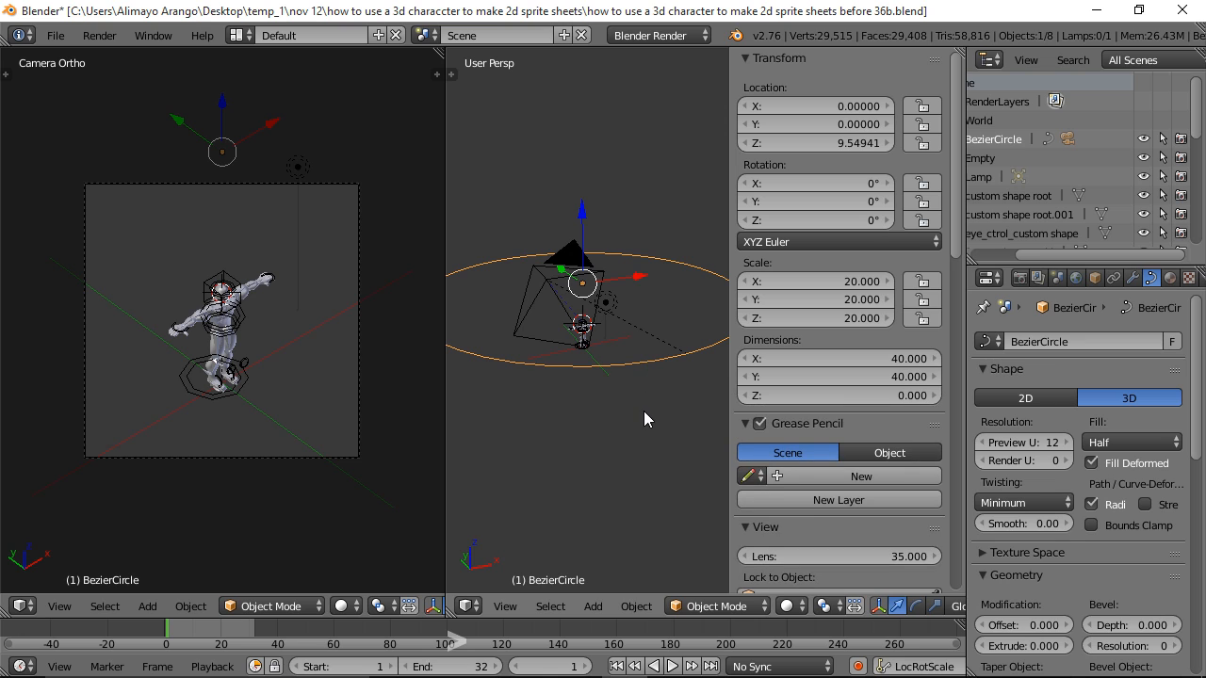
pyautogui.press('r')
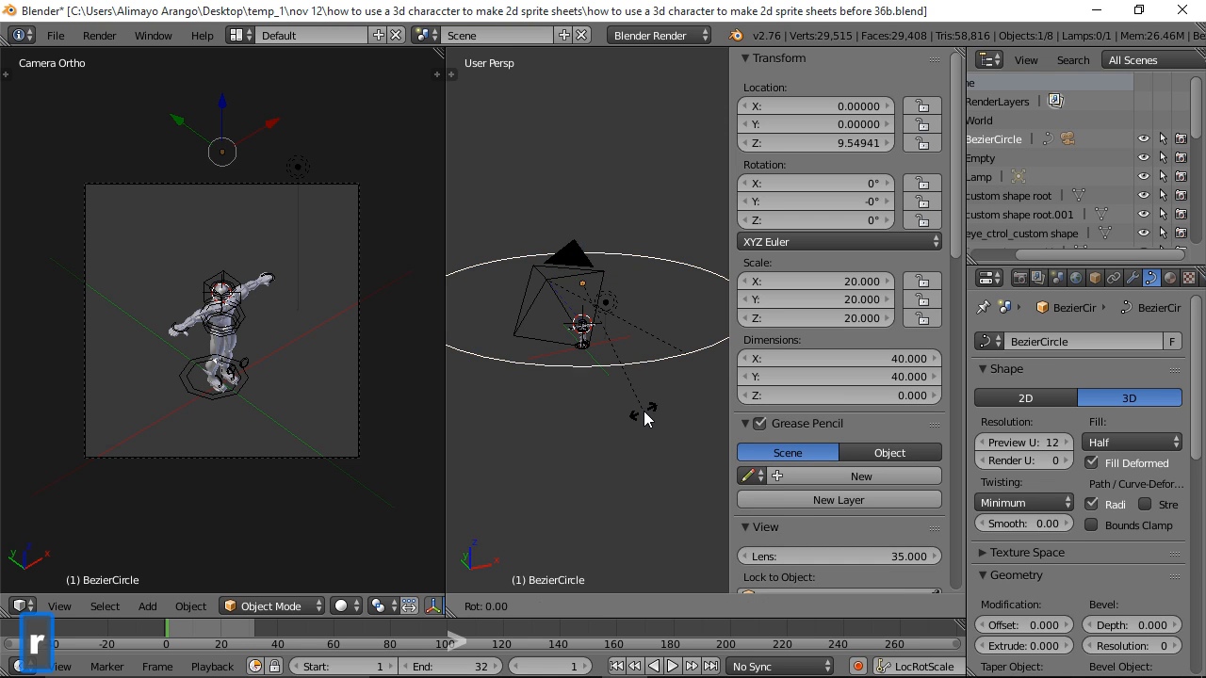
pyautogui.press('z')
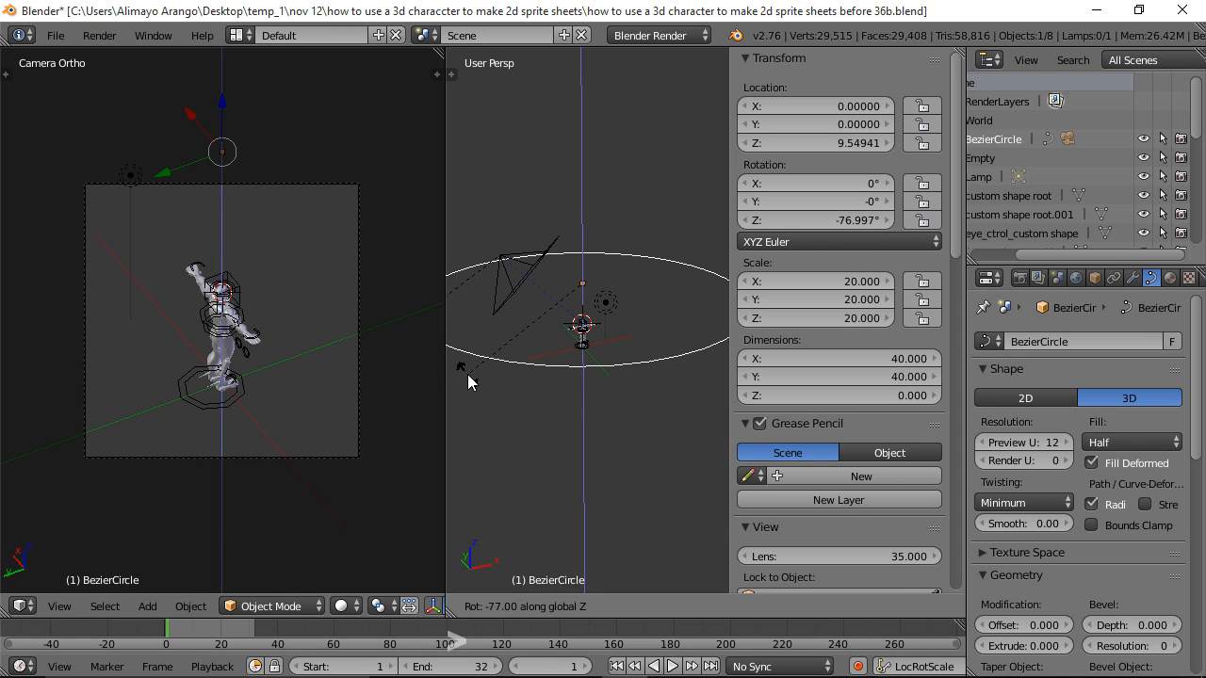
pyautogui.click(468, 367)
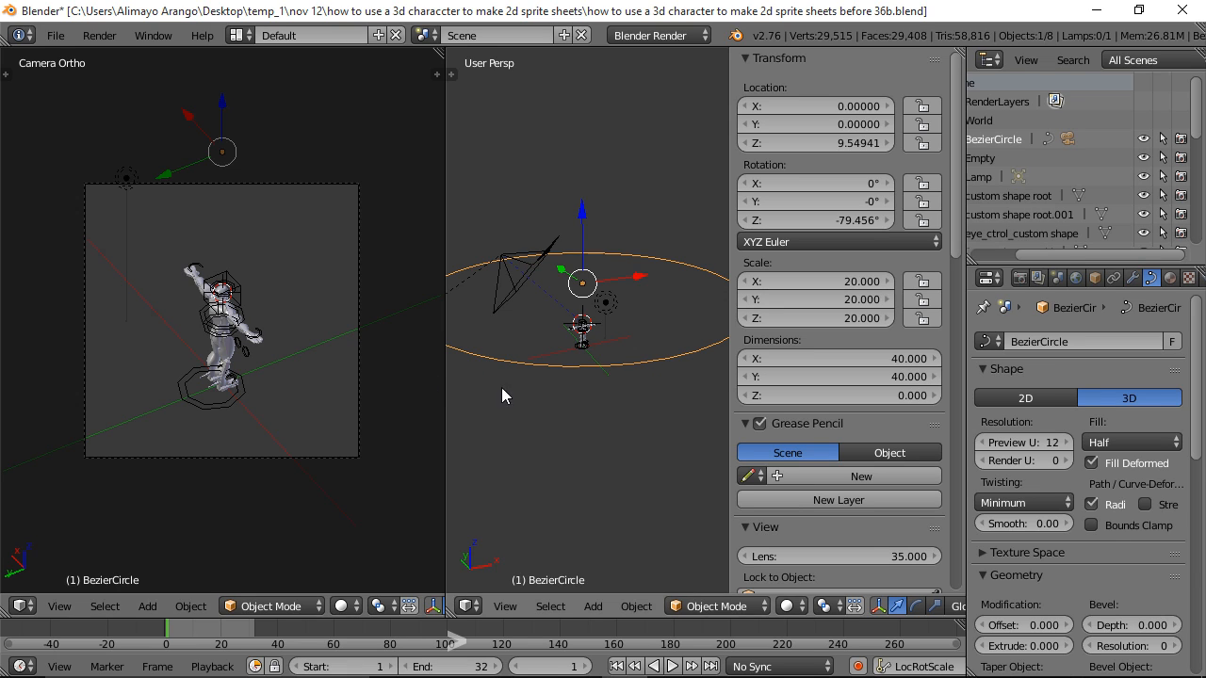
pyautogui.press('r')
pyautogui.press('z')
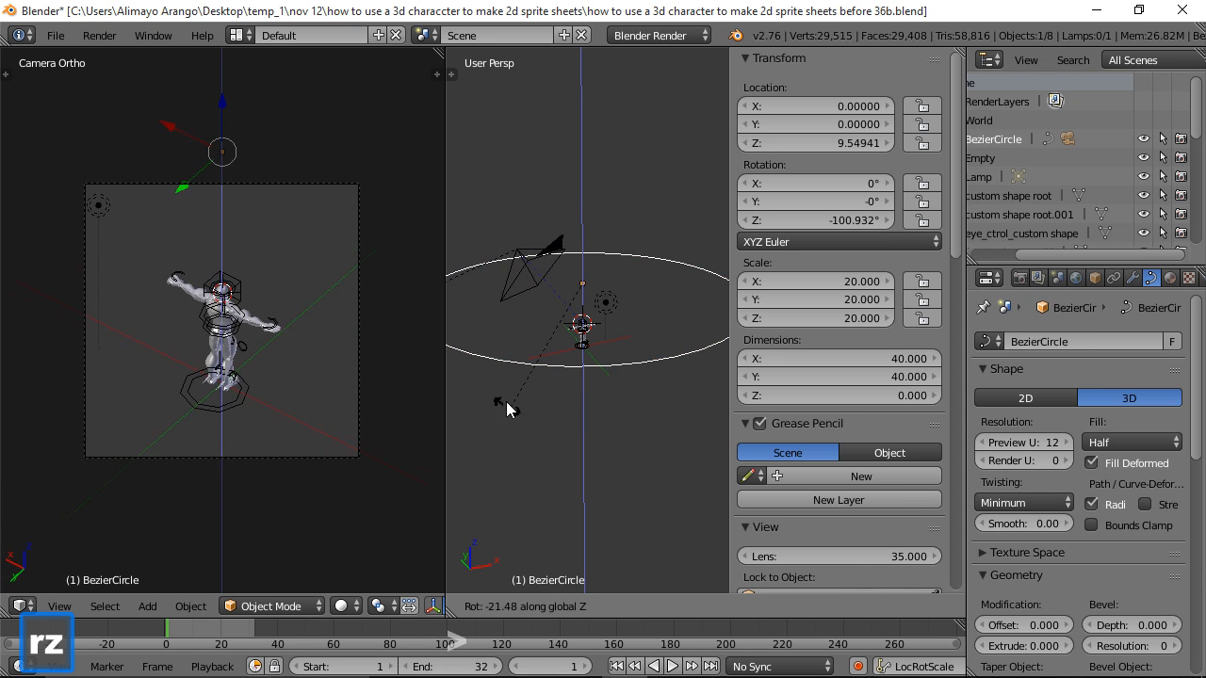
pyautogui.click(485, 381)
pyautogui.press('r')
pyautogui.press('z')
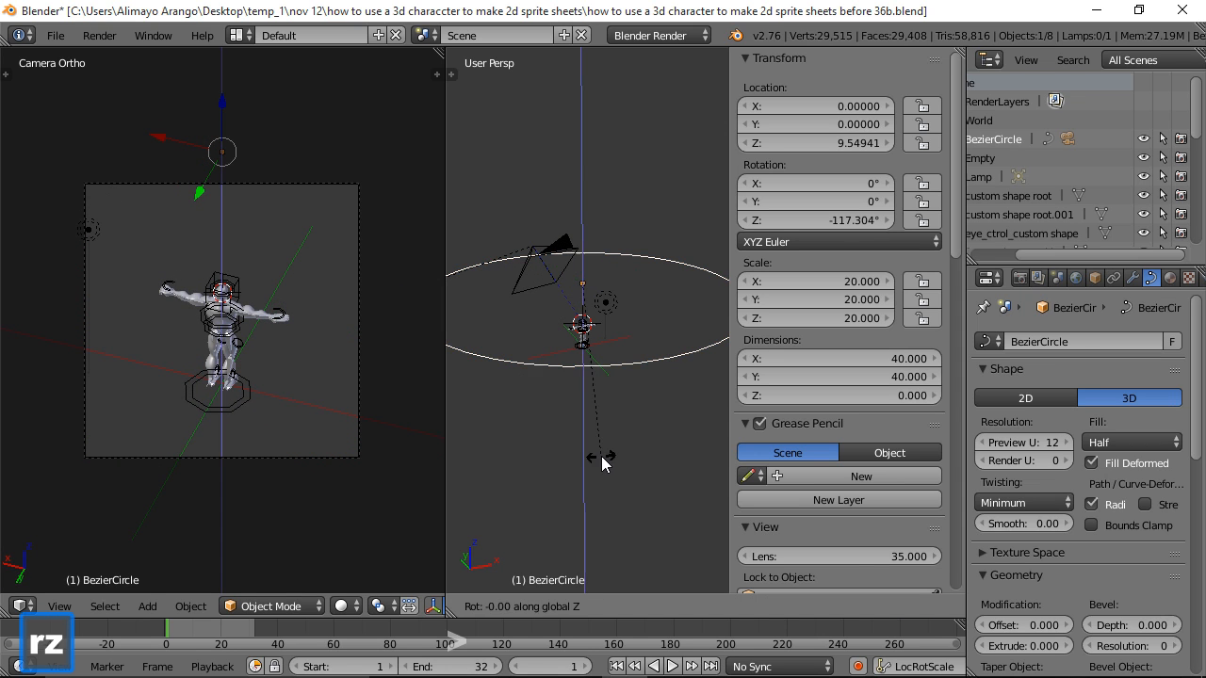
pyautogui.click(565, 454)
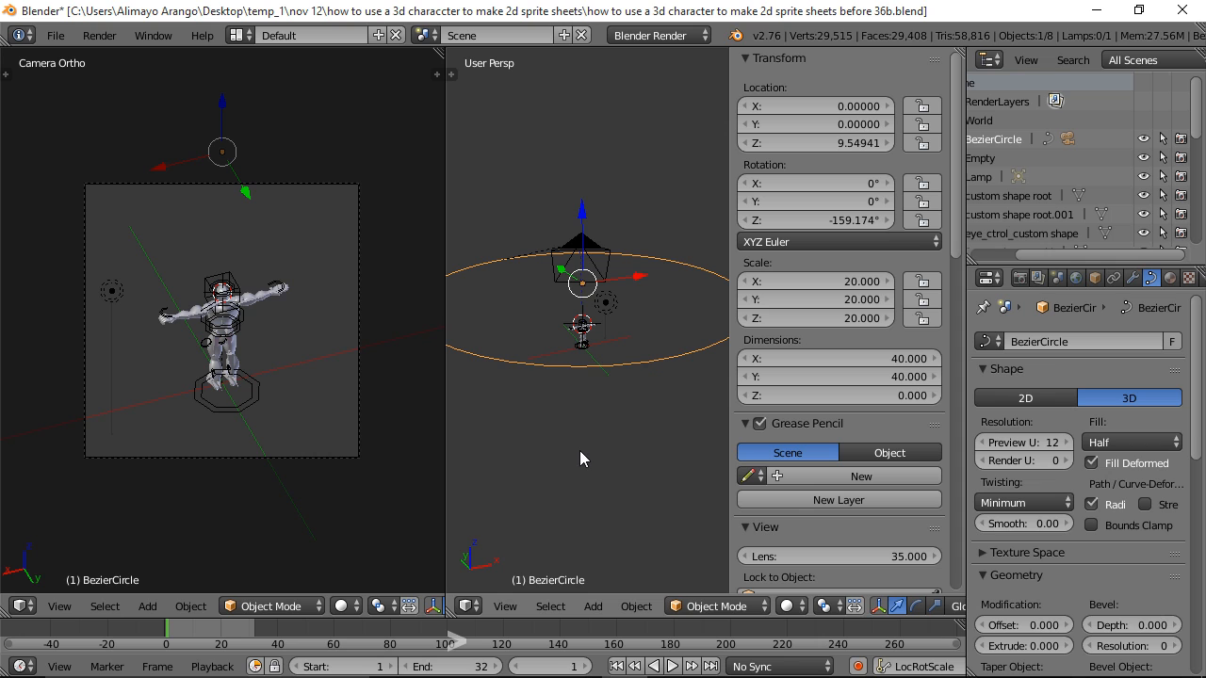
pyautogui.press('r')
pyautogui.press('z')
pyautogui.click(596, 455)
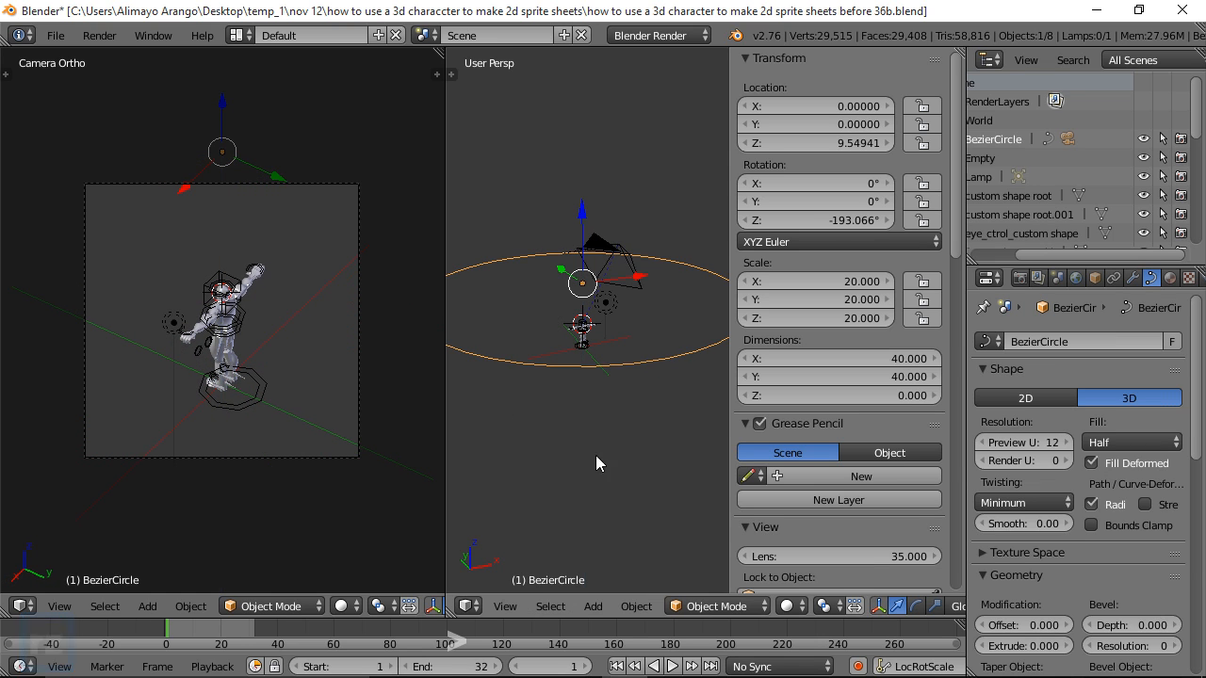
pyautogui.press('r')
pyautogui.press('z')
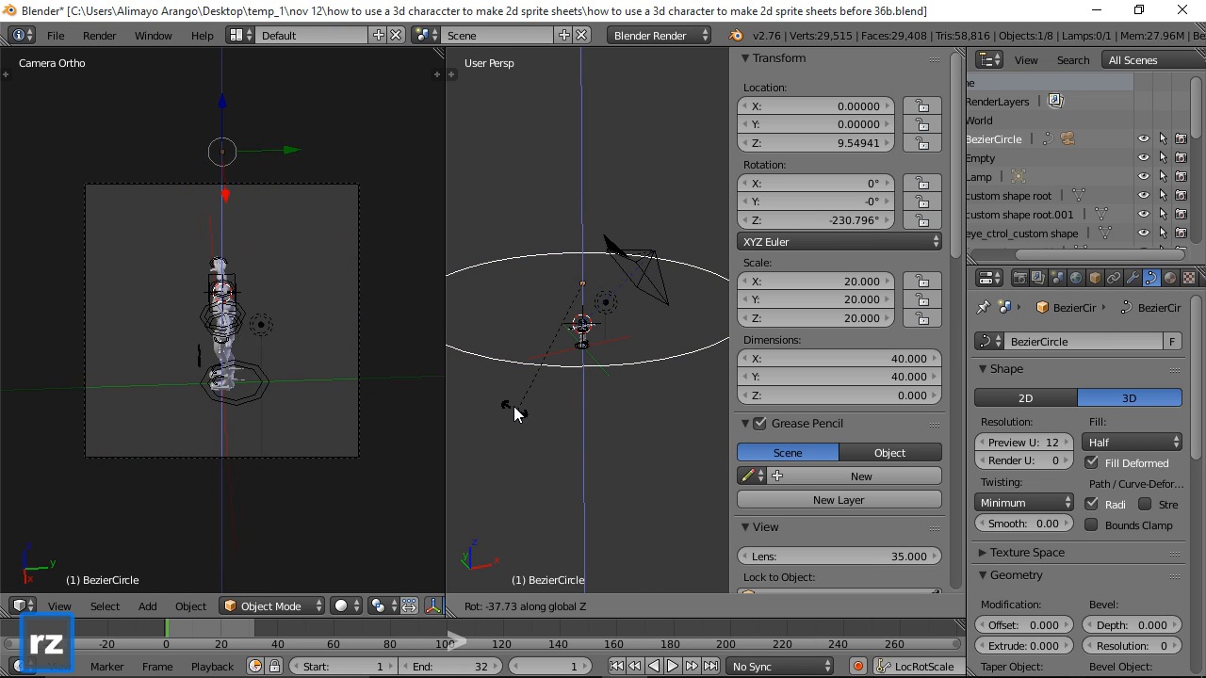
pyautogui.click(511, 396)
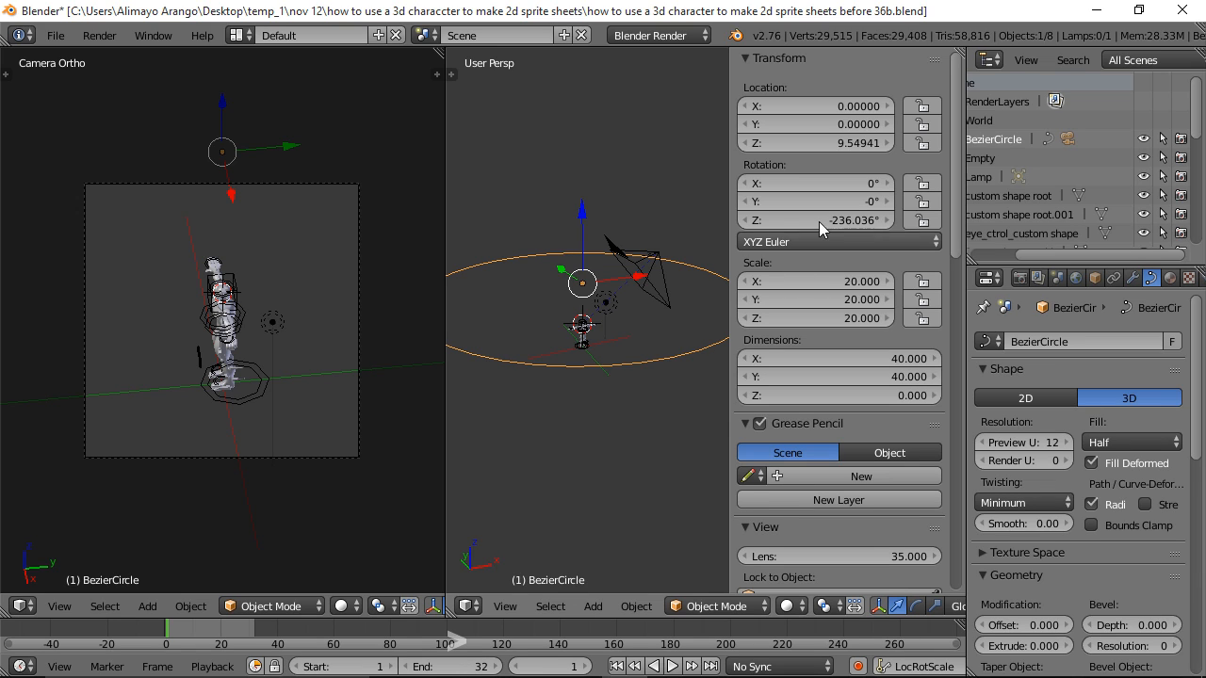
# Step: Reset the Bezier circle's Z rotation to 0° and save an incremental copy of the project with the file name ending in "before 37b.blend"
pyautogui.click(851, 220)
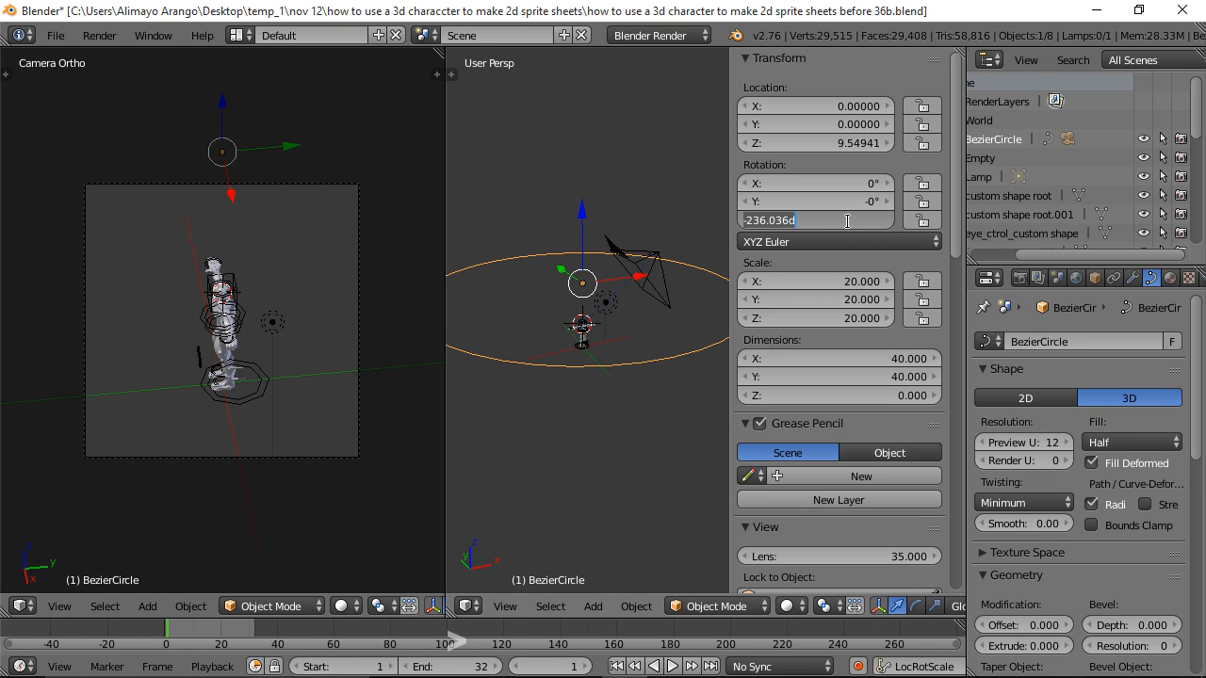
pyautogui.write('0')
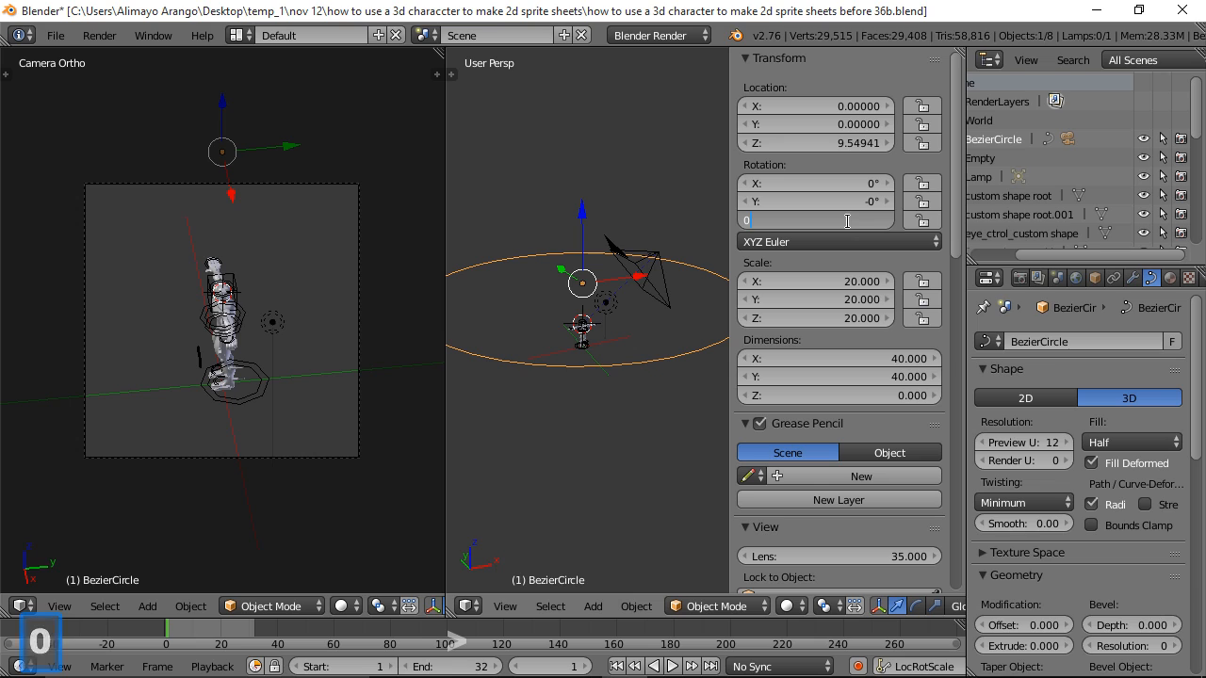
pyautogui.press('Return')
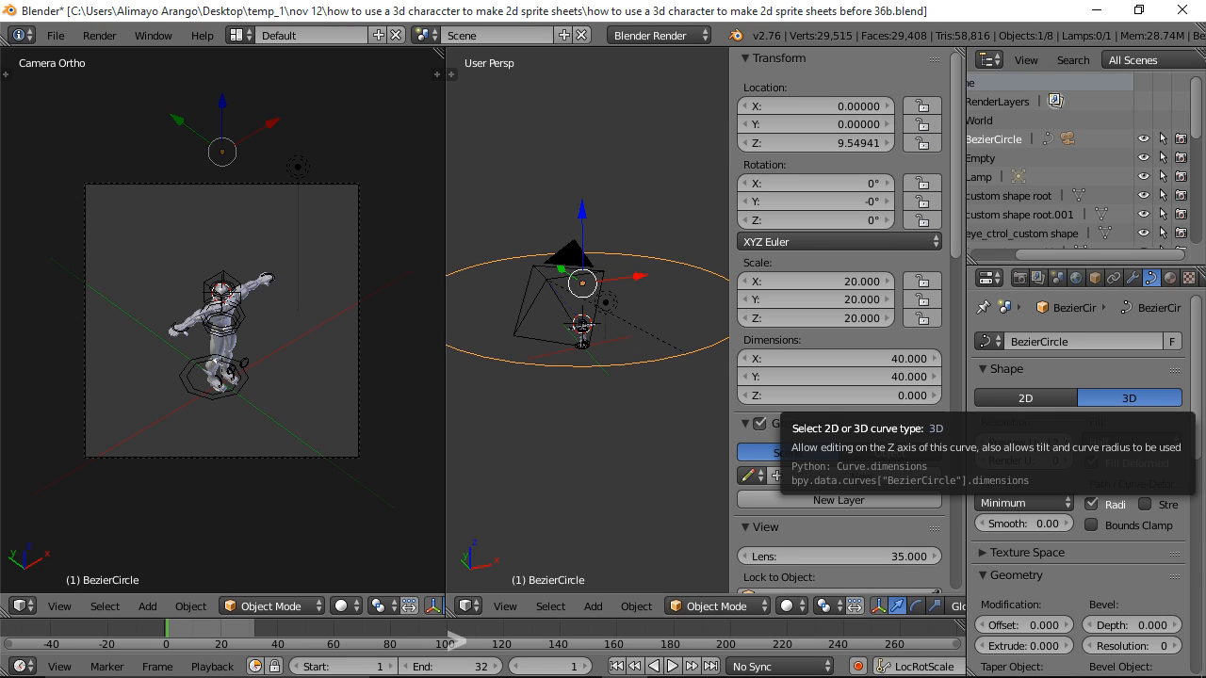
pyautogui.hotkey('ctrl', 'alt', 's')
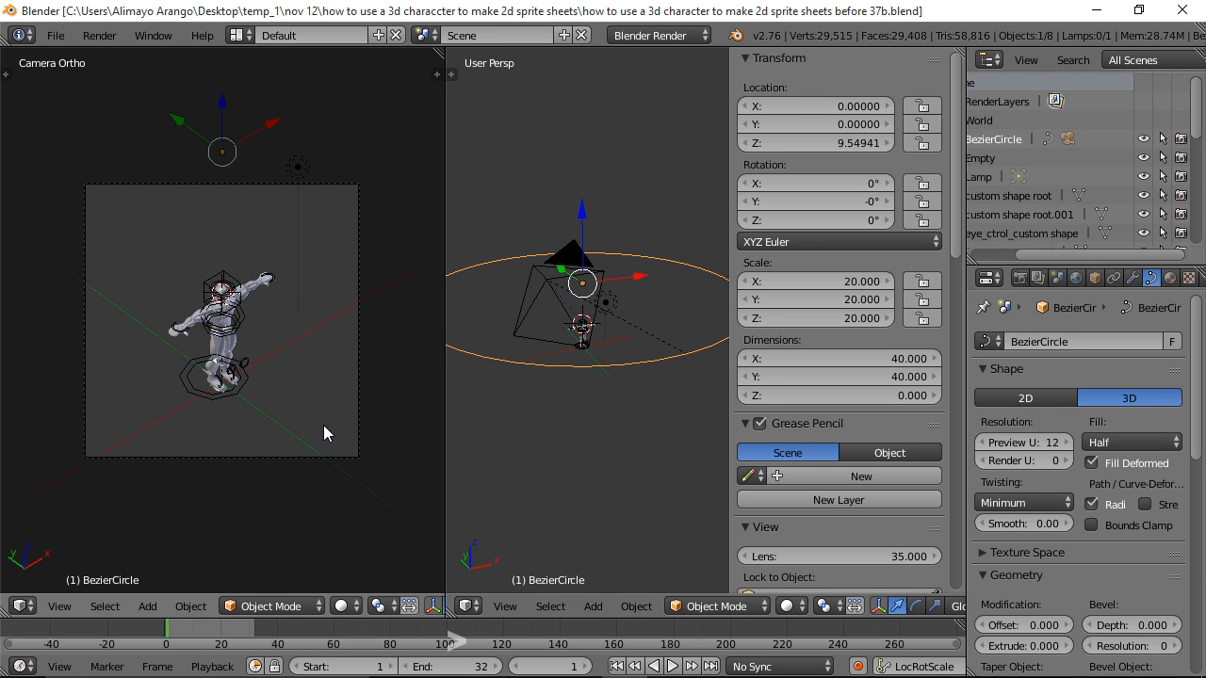
# Step: Select the metarig armature and assign the walk action to it in the Animation screen layout's action editor
pyautogui.rightClick(191, 392)
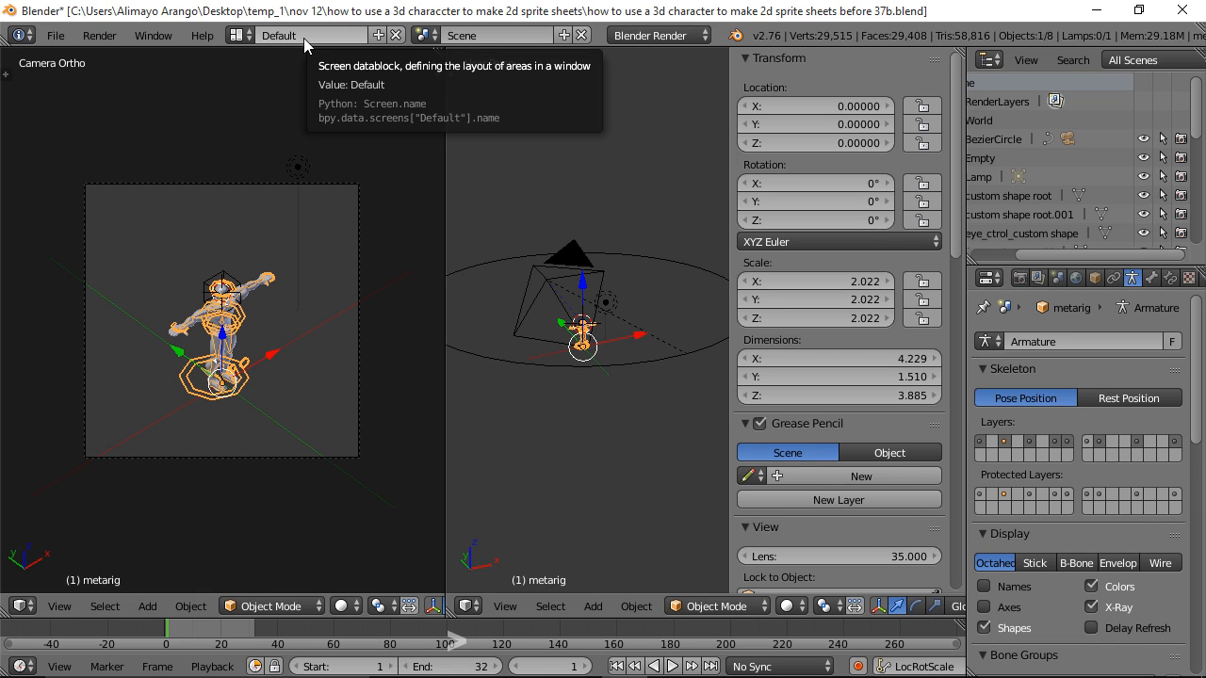
pyautogui.click(248, 36)
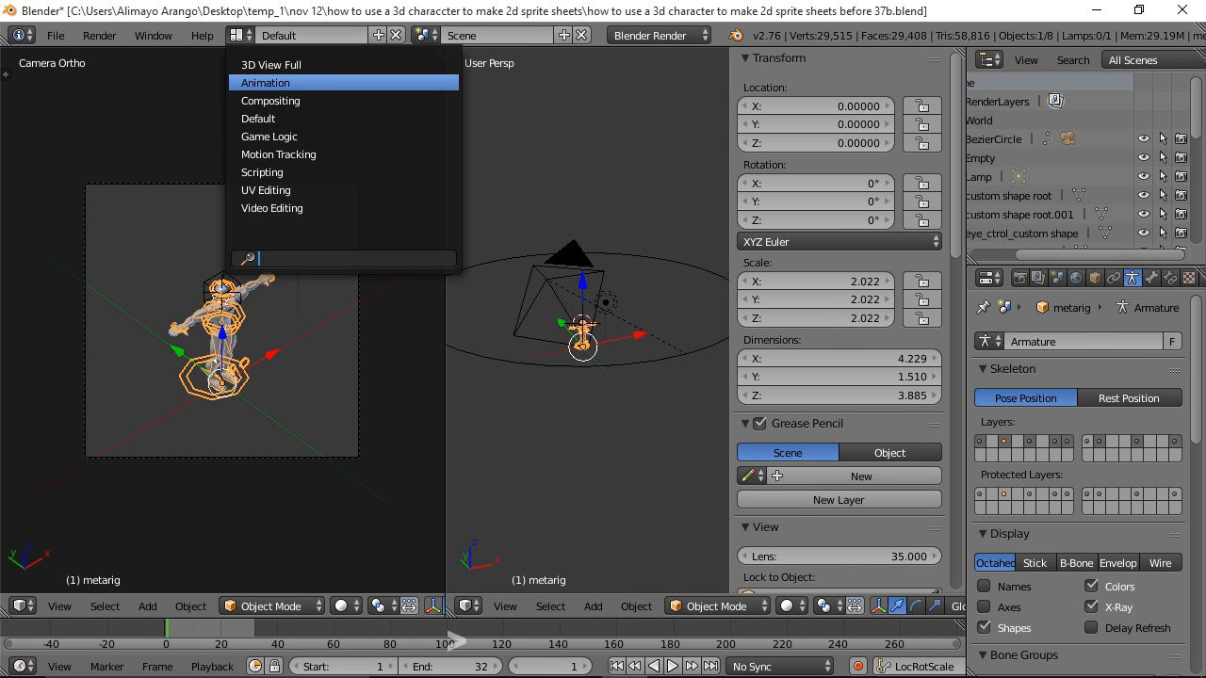
pyautogui.click(281, 83)
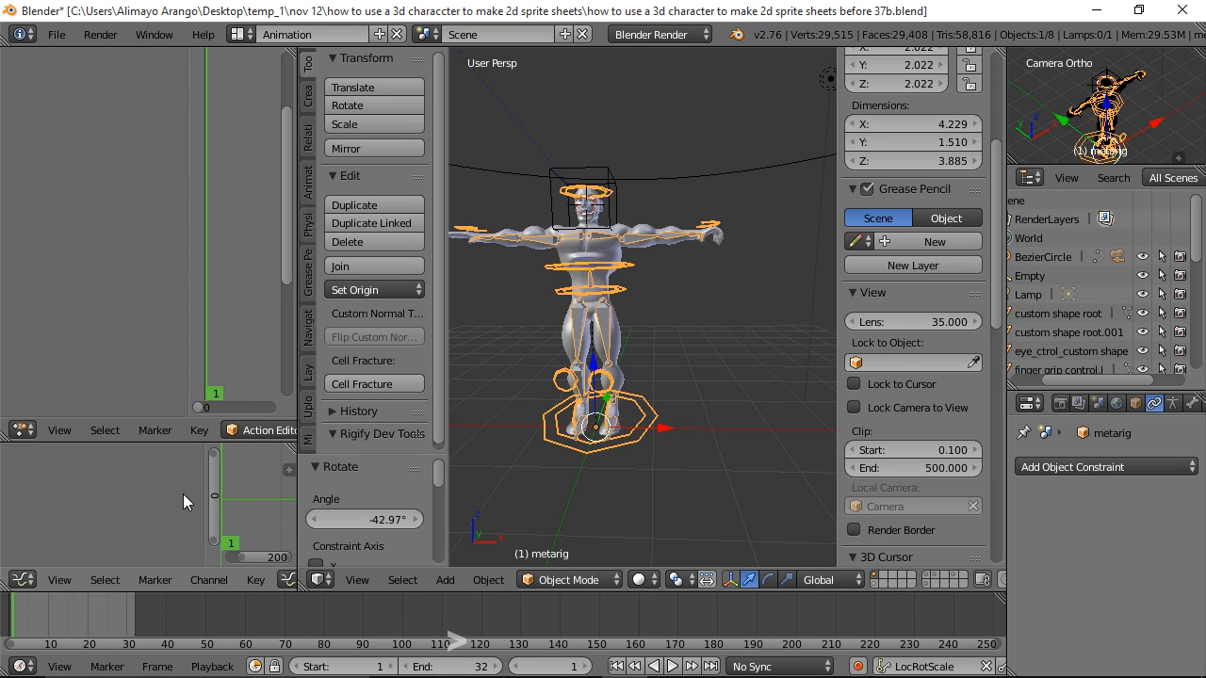
pyautogui.scroll(-6, 261, 427)
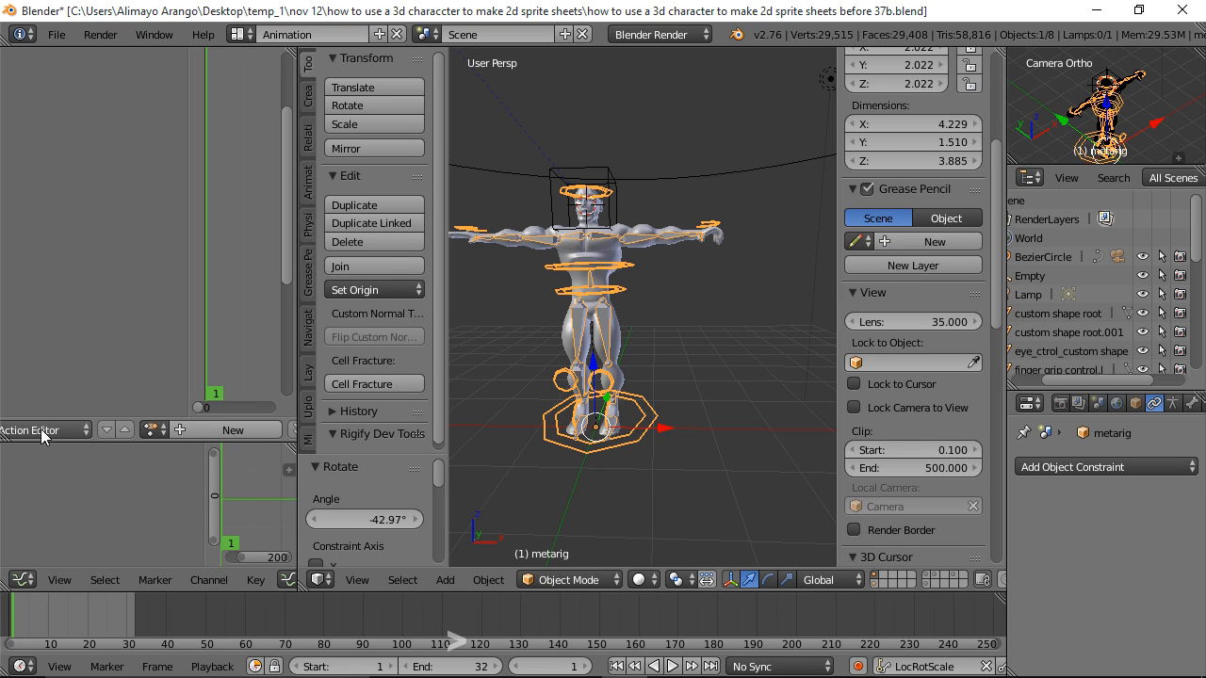
pyautogui.click(161, 433)
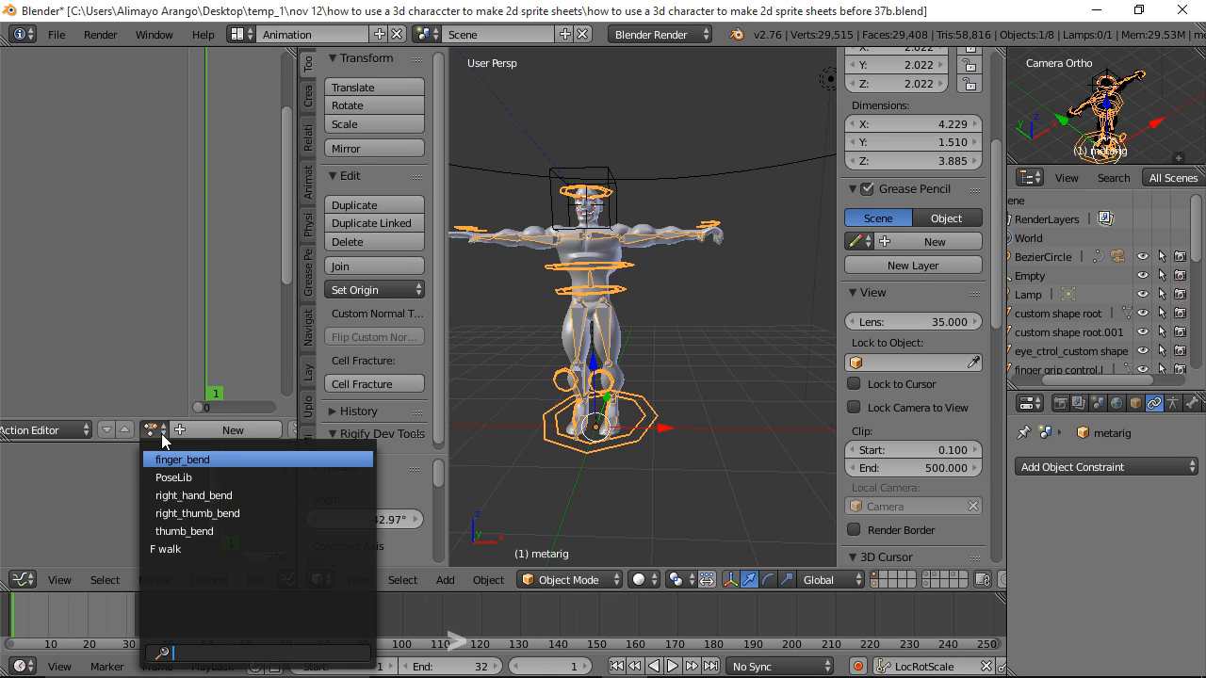
pyautogui.click(173, 549)
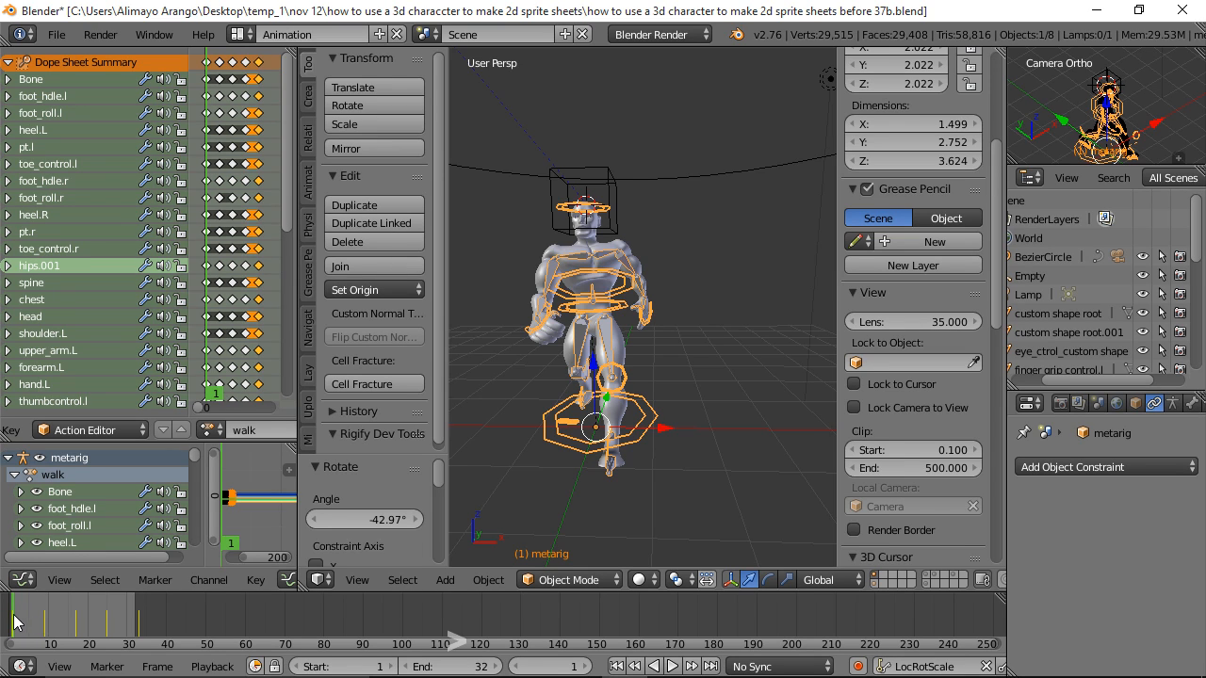
# Step: Scrub through the walk cycle to its final frames and set frame 32 as the animation's end frame
pyautogui.moveTo(13, 622); pyautogui.dragTo(141, 629)
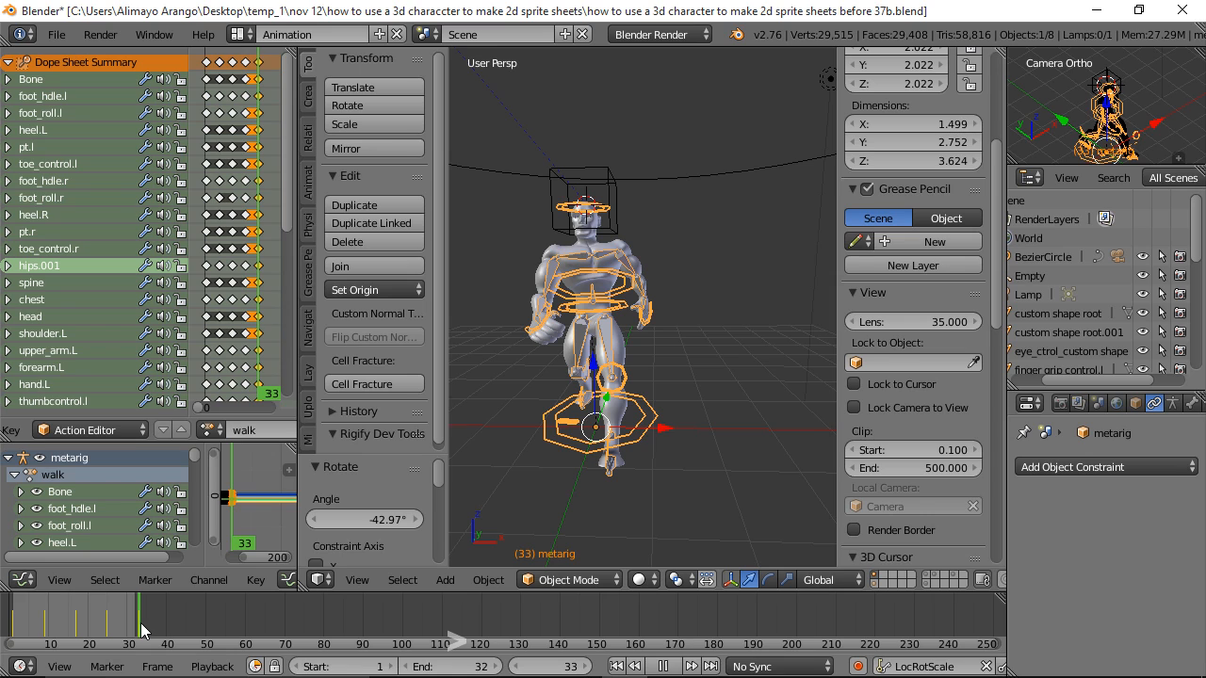
pyautogui.moveTo(140, 631); pyautogui.dragTo(137, 631)
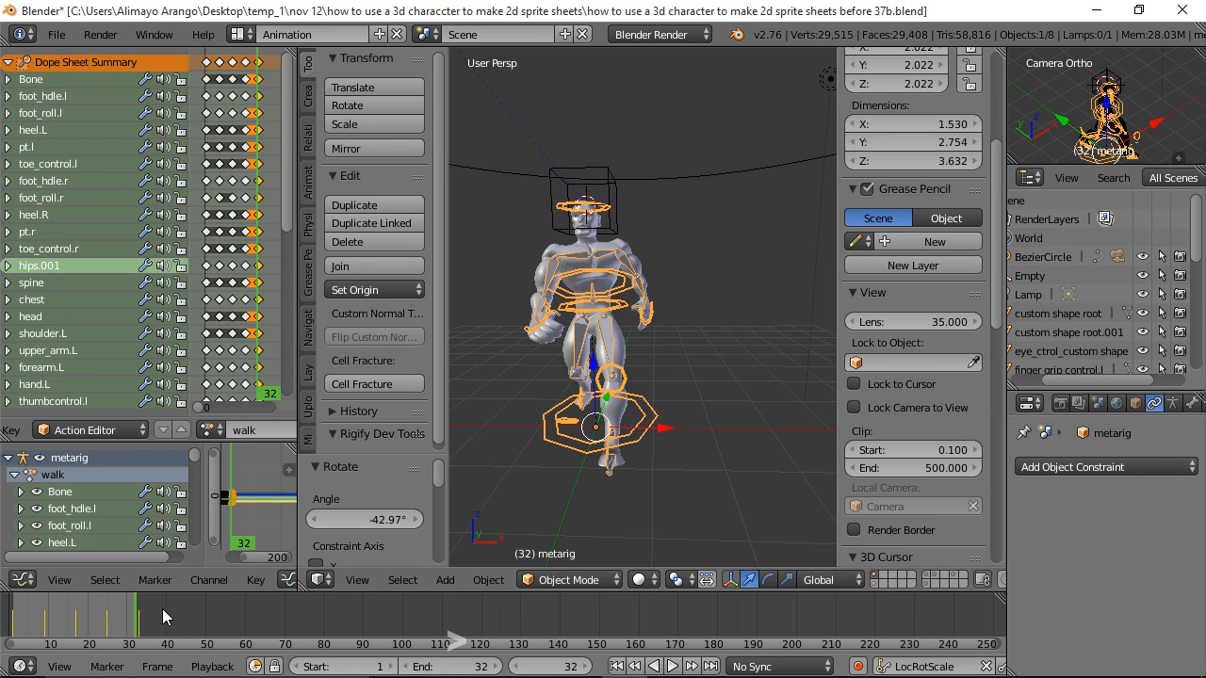
pyautogui.press('e')
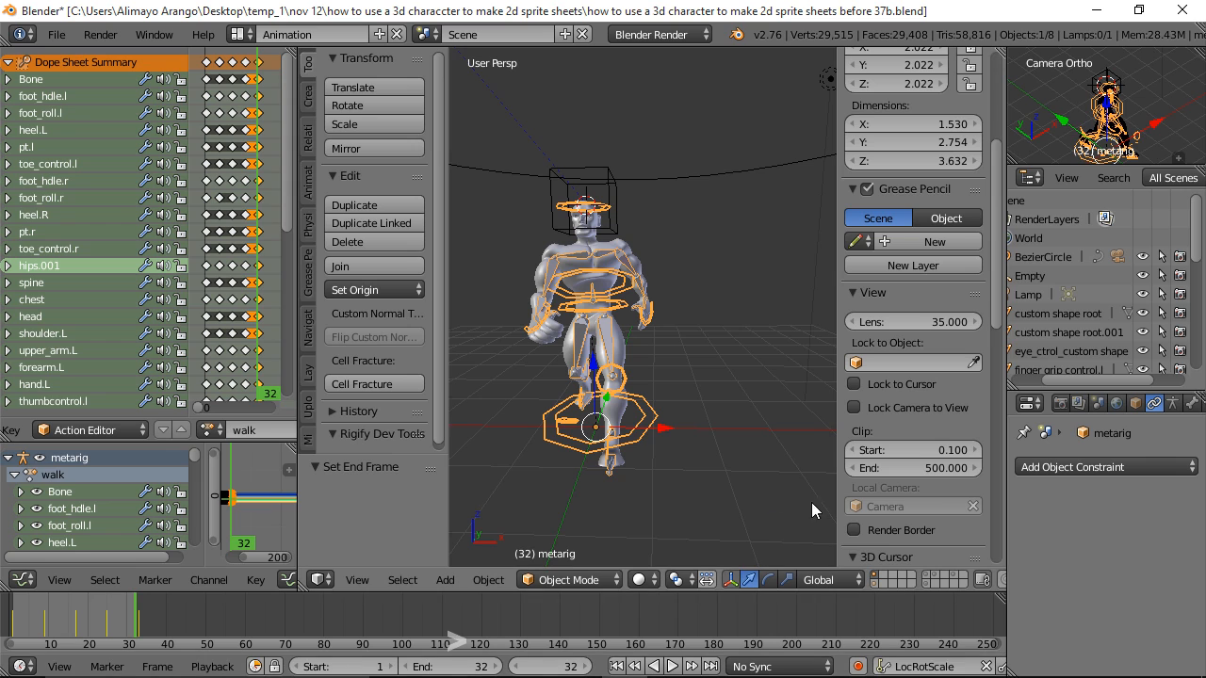
# Step: Enable Only Render display for the perspective 3D view and preview the walk animation briefly before stopping playback
pyautogui.moveTo(995, 271); pyautogui.dragTo(1011, 544)
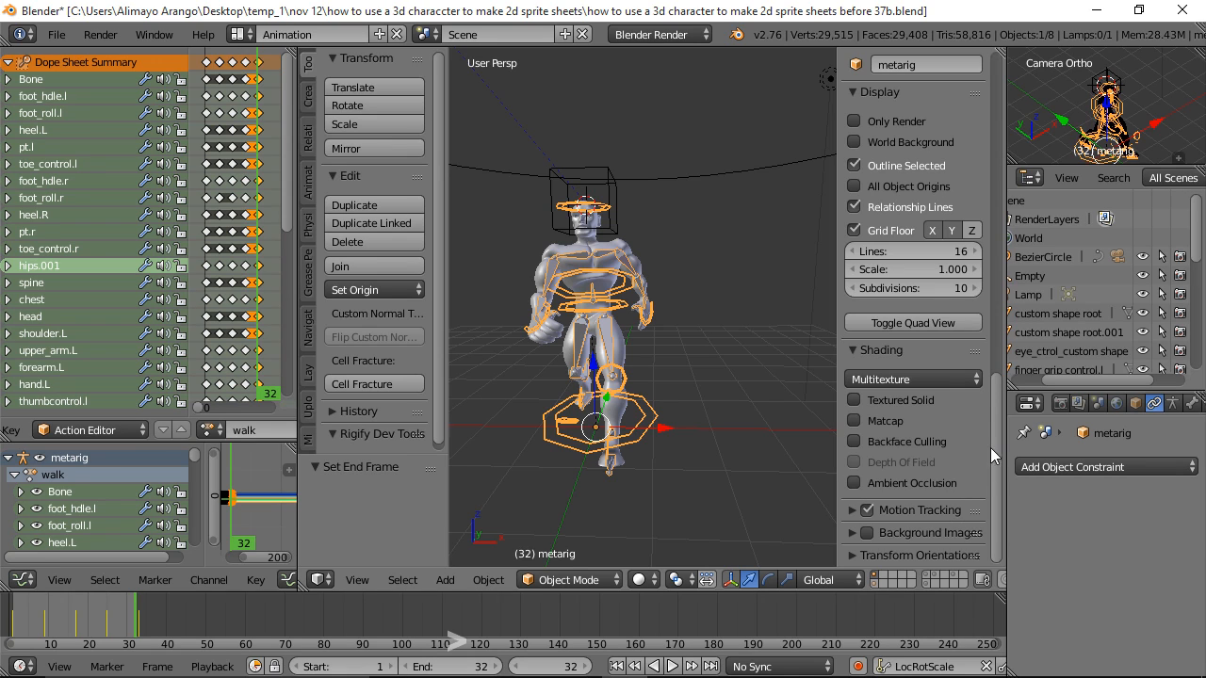
pyautogui.click(852, 120)
pyautogui.click(671, 666)
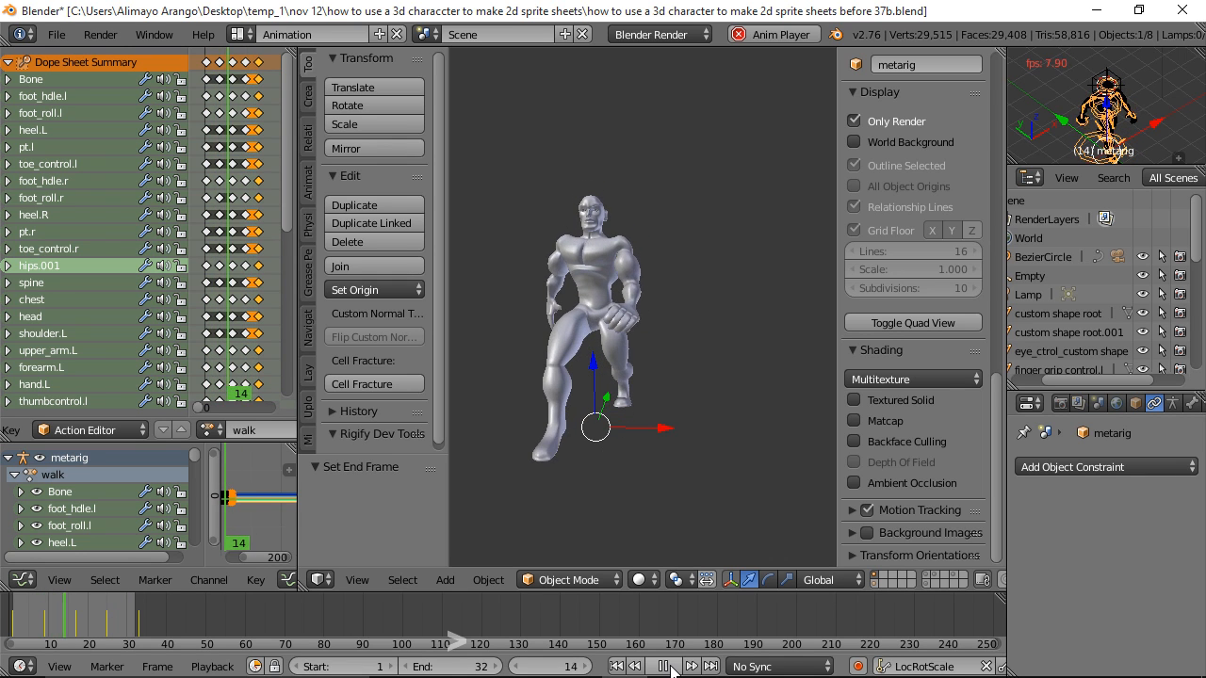
pyautogui.click(665, 666)
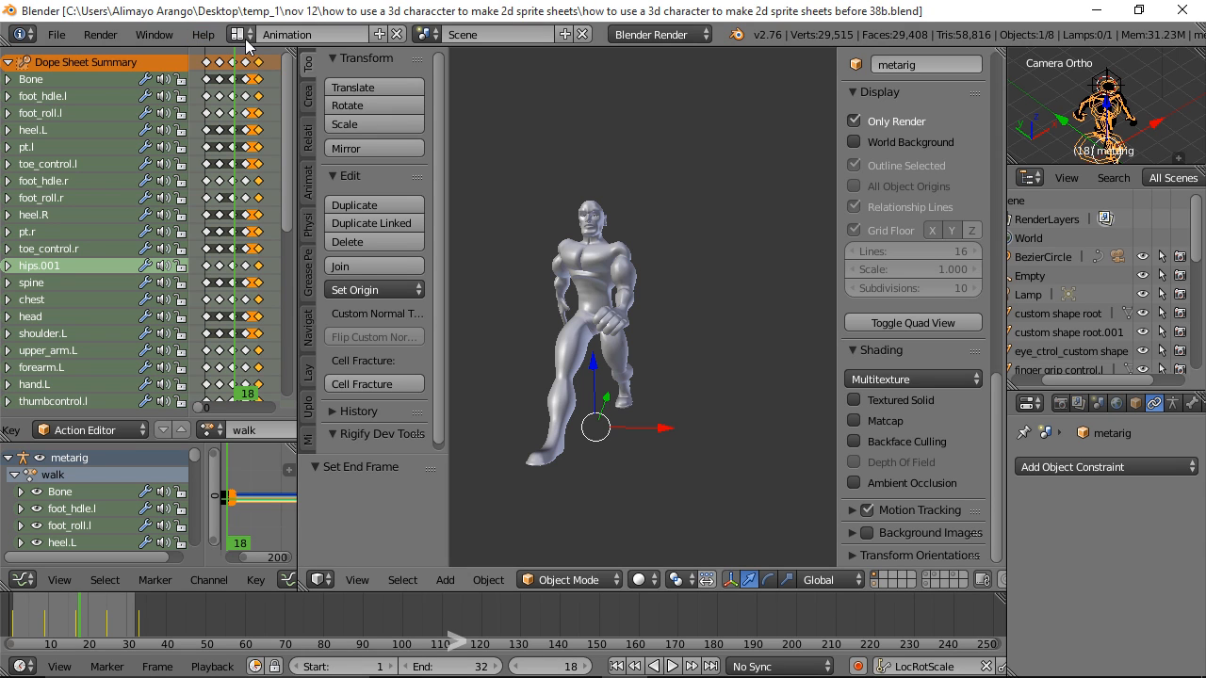
# Step: Return to the Default screen layout and enable Only Render display for the camera view, leaving its properties region hidden
pyautogui.click(251, 36)
pyautogui.click(253, 113)
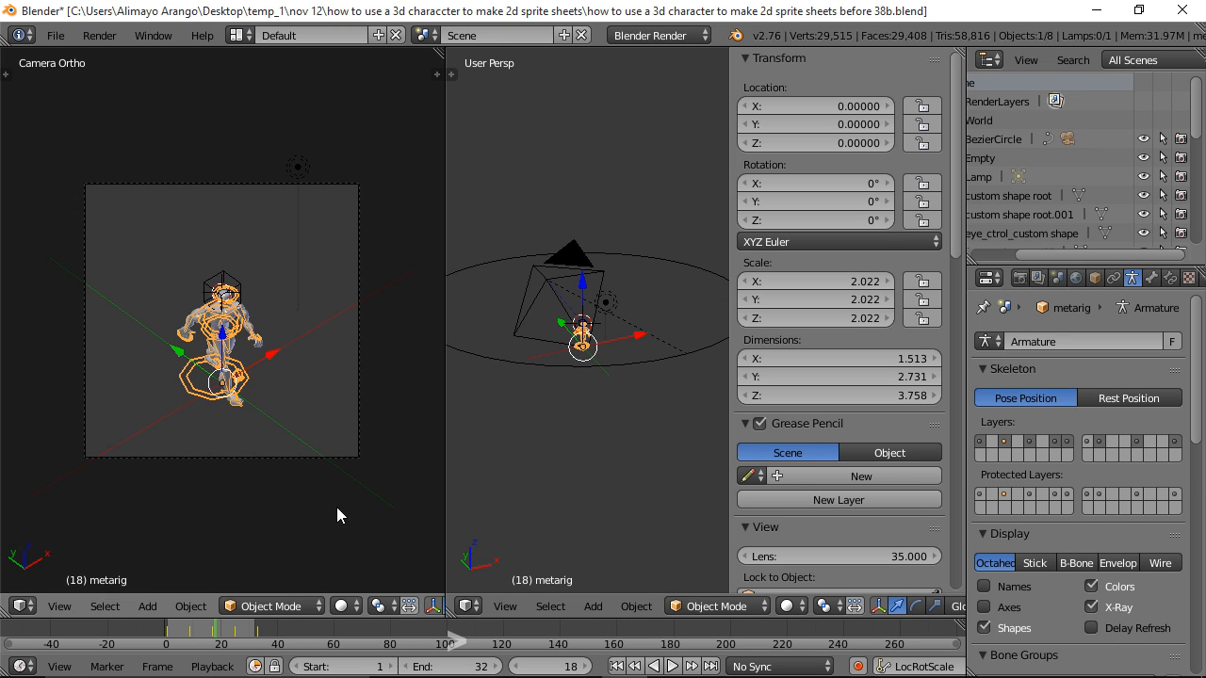
pyautogui.press('n')
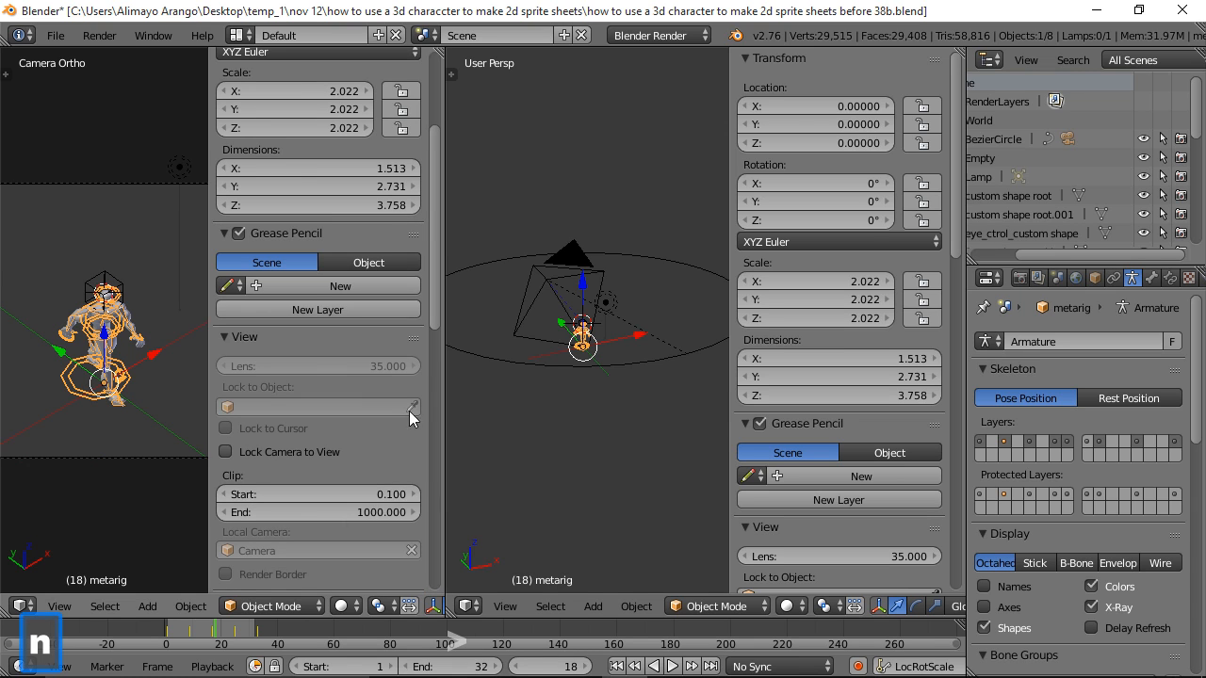
pyautogui.moveTo(437, 272); pyautogui.dragTo(430, 442)
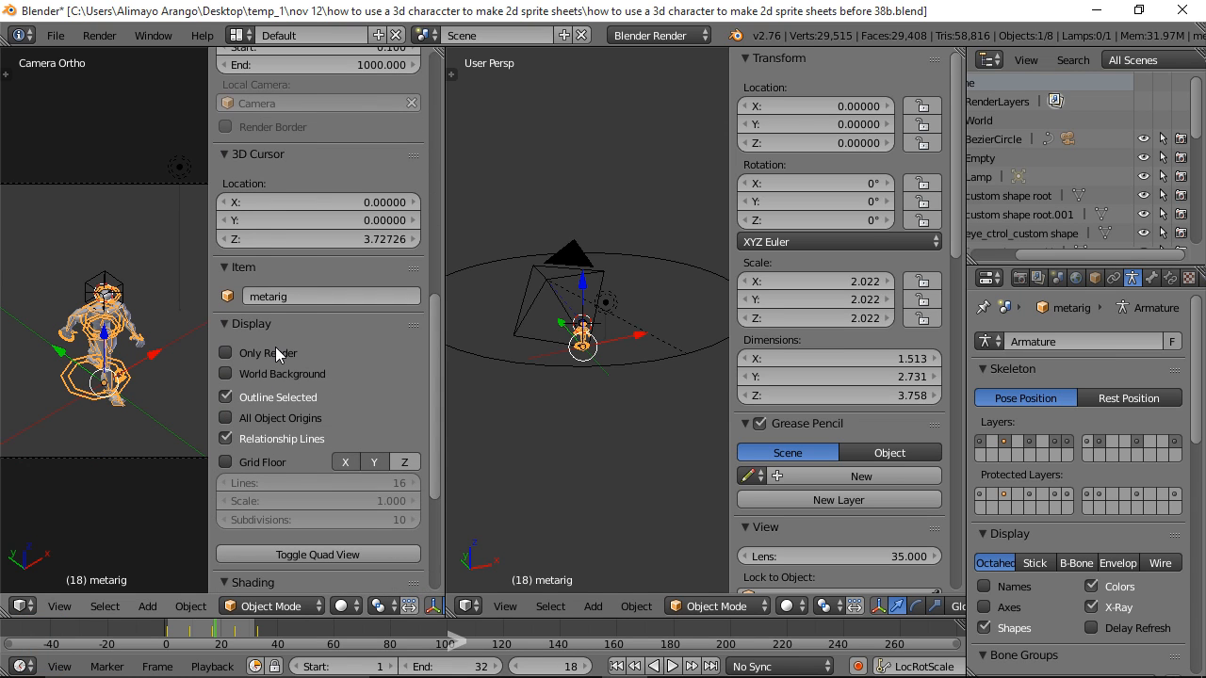
pyautogui.click(227, 356)
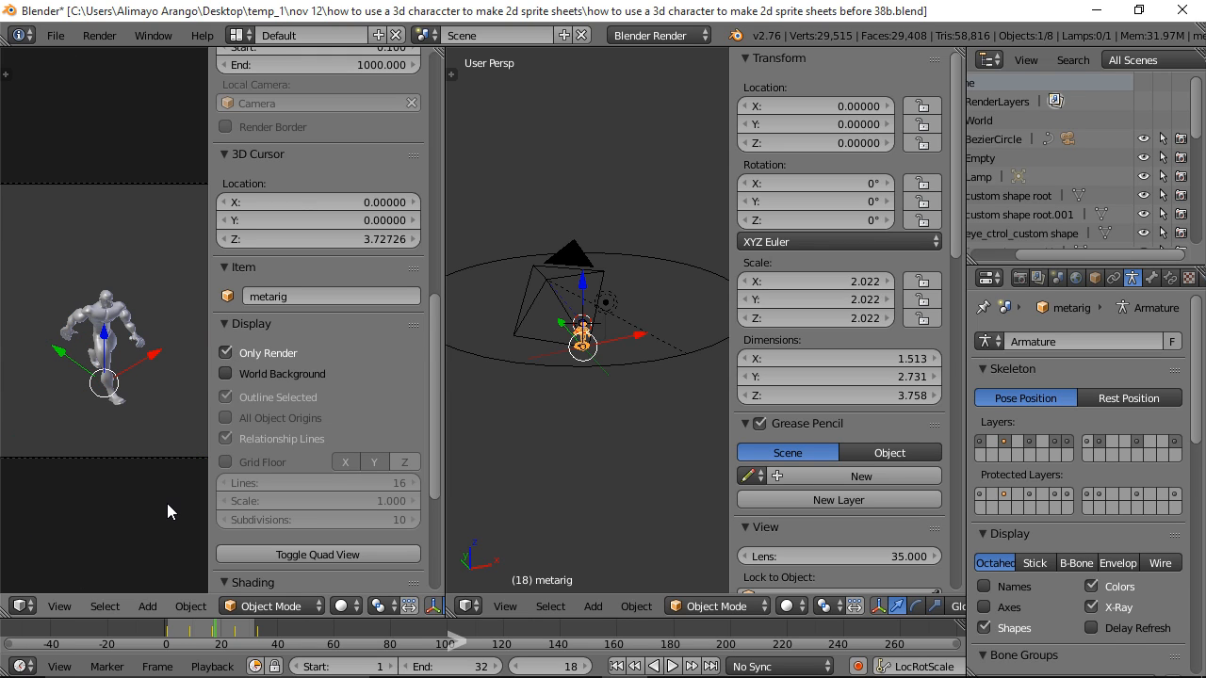
pyautogui.press('n')
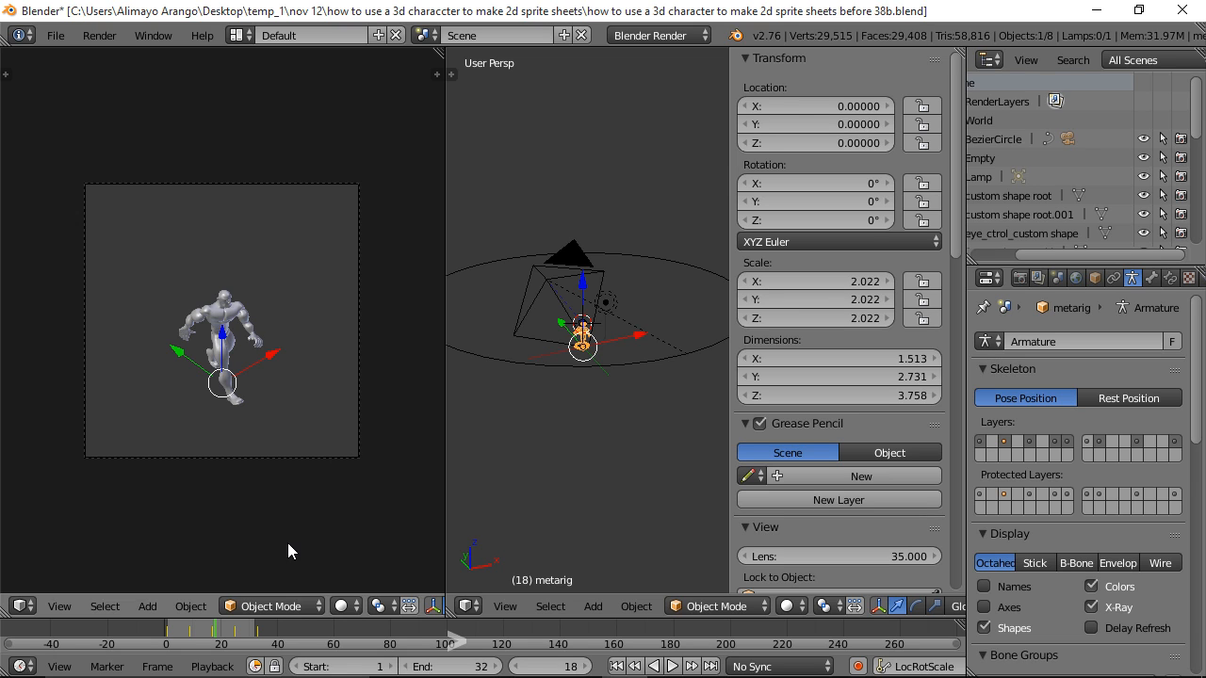
# Step: Play the walk animation and rotate the Bezier circle about global Z to view the character from several angles through the camera
pyautogui.click(672, 666)
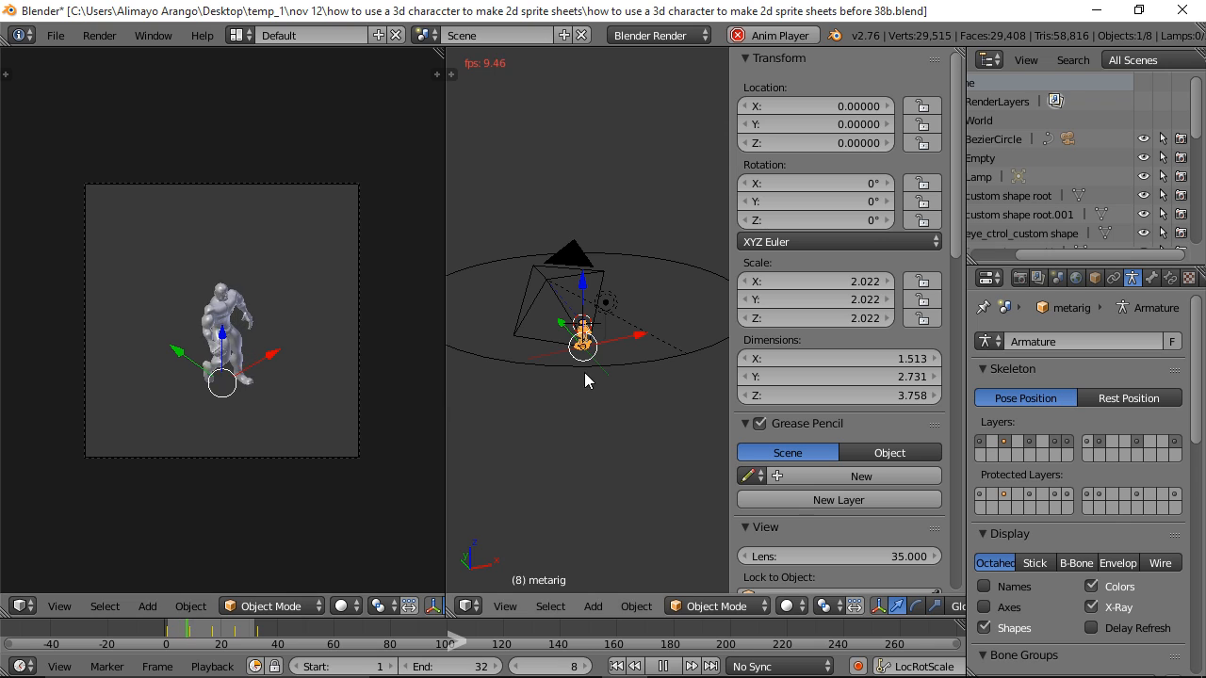
pyautogui.rightClick(665, 358)
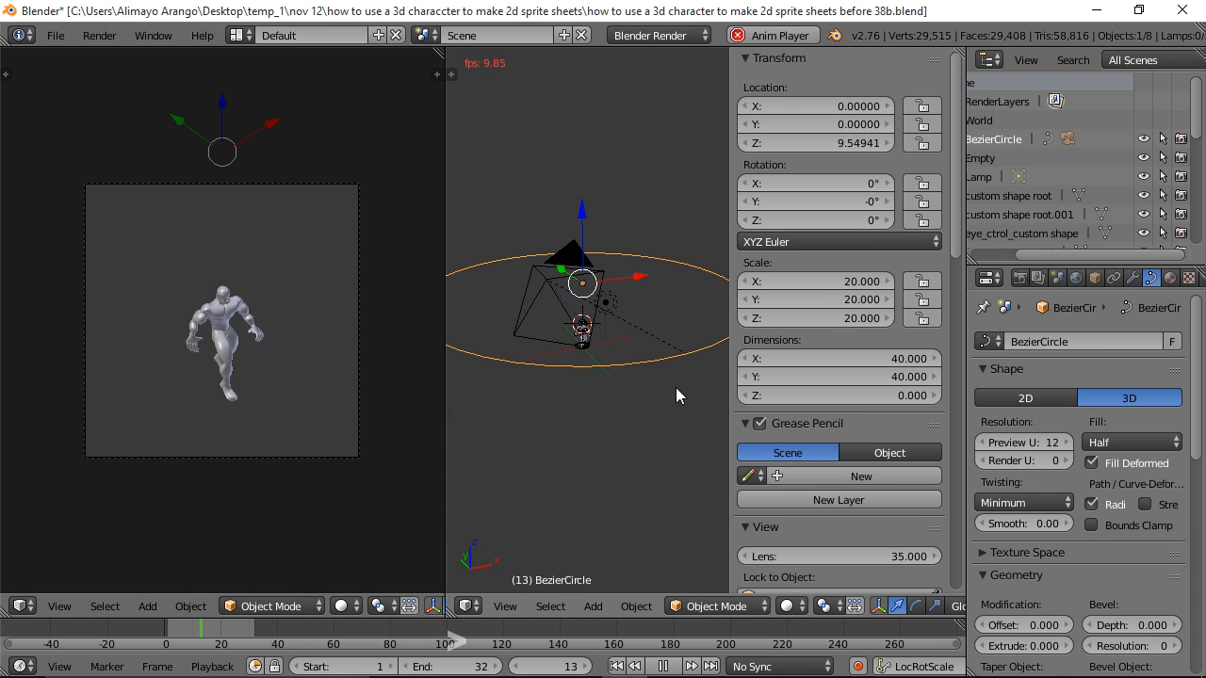
pyautogui.press('r')
pyautogui.press('z')
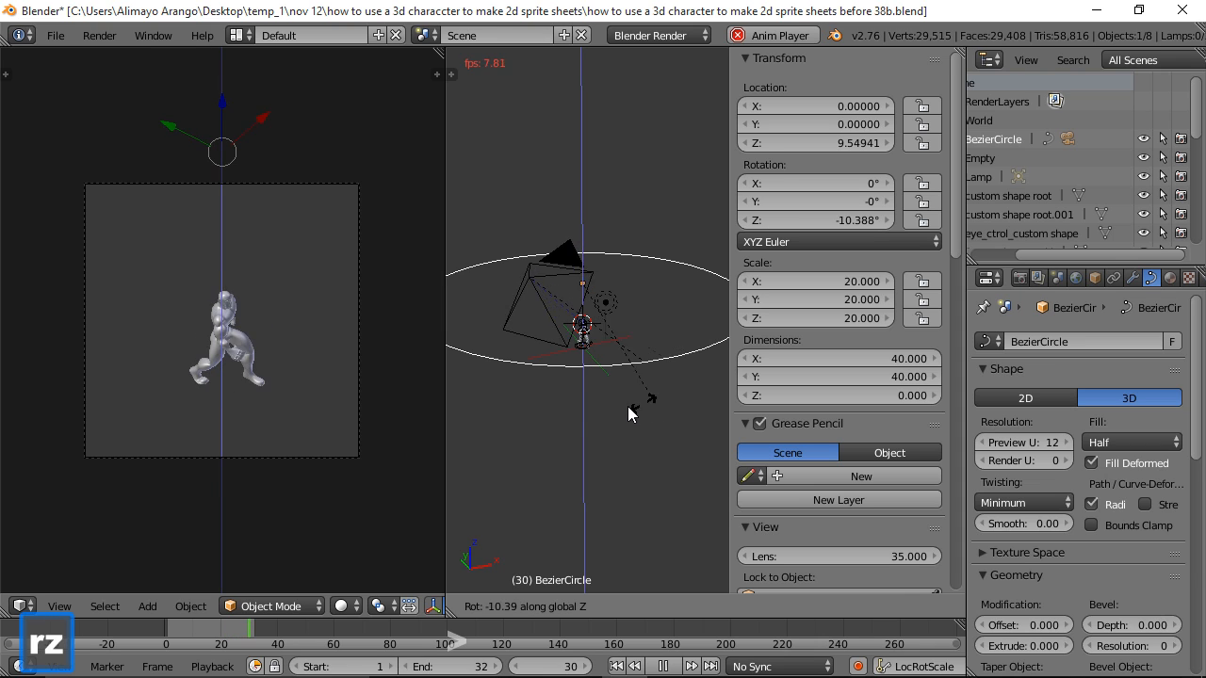
pyautogui.click(474, 387)
pyautogui.press('r')
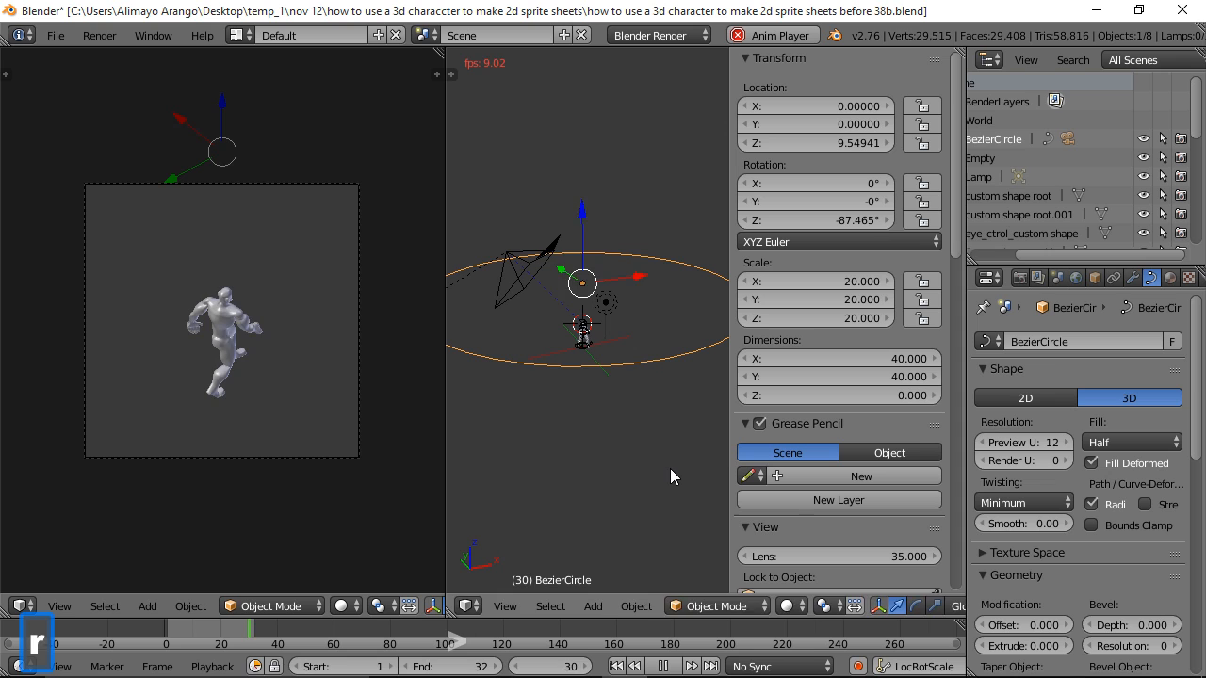
pyautogui.press('z')
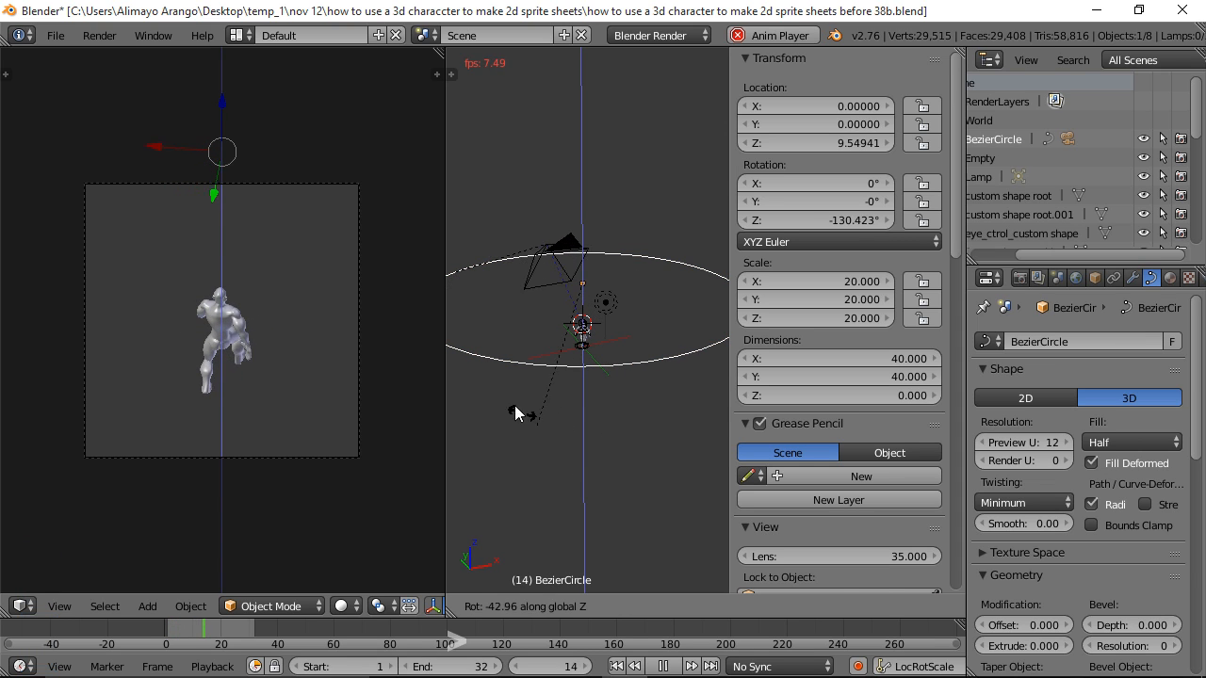
pyautogui.click(509, 399)
pyautogui.press('r')
pyautogui.press('z')
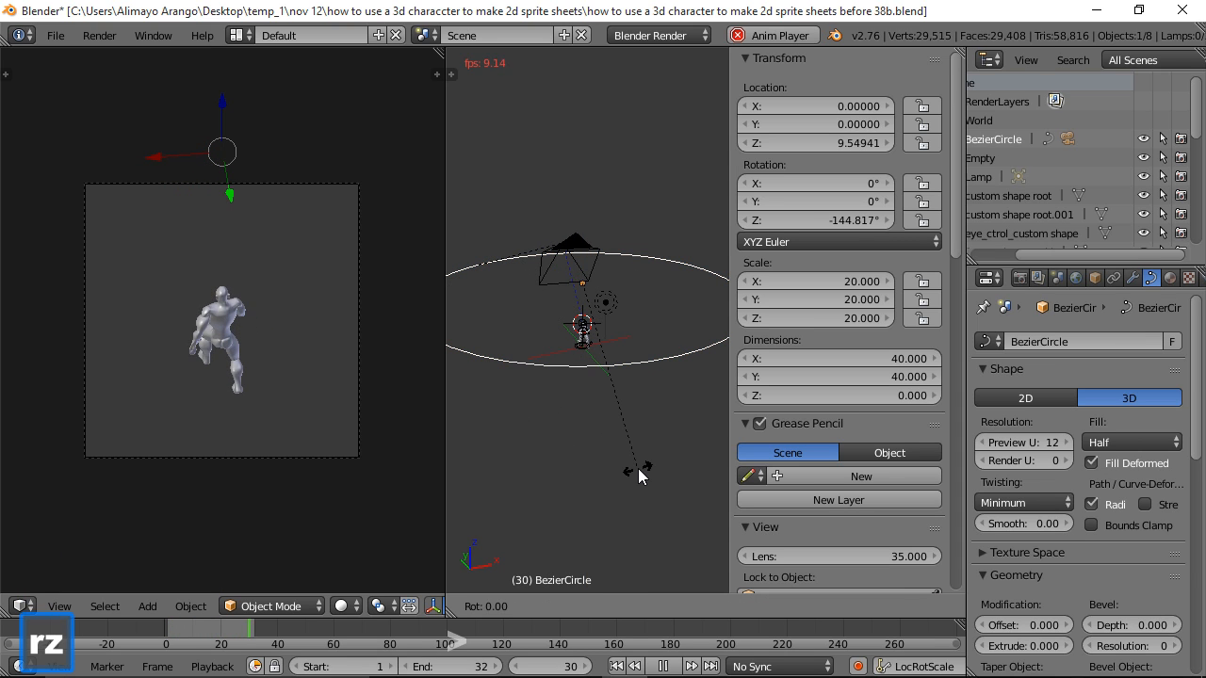
pyautogui.click(503, 421)
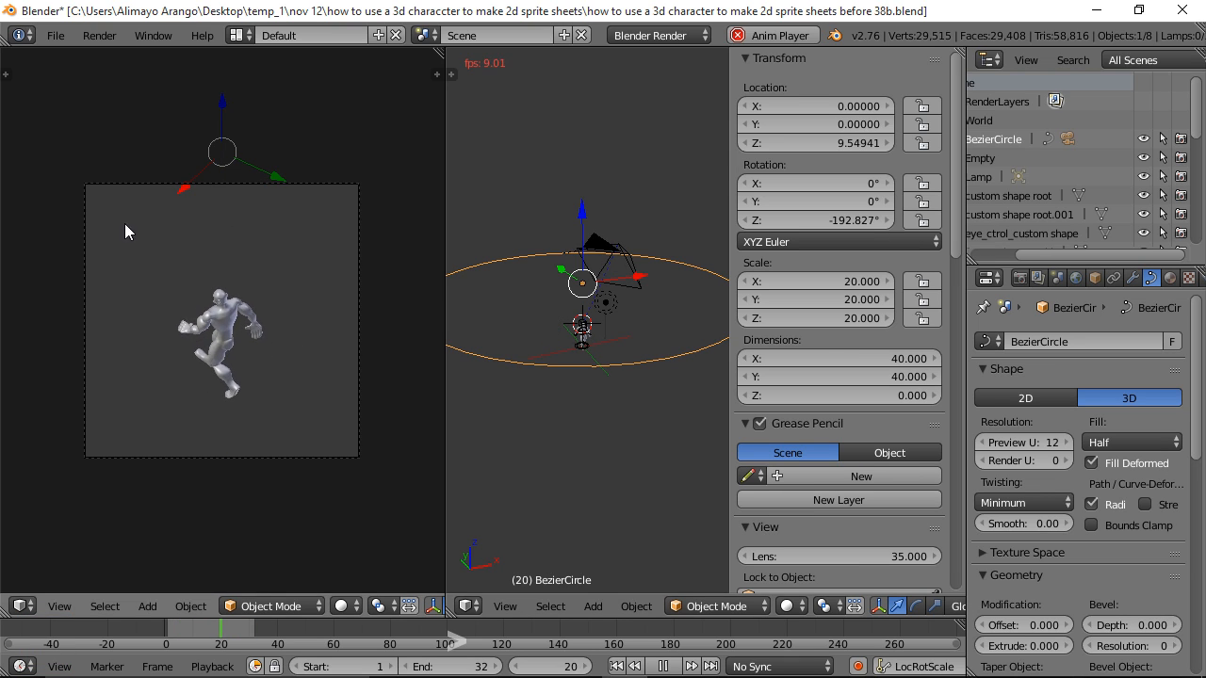
# Step: Set the camera's orthographic scale to 5.914 and its vertical shift to about -0.22 to frame the character larger and centred
pyautogui.rightClick(624, 257)
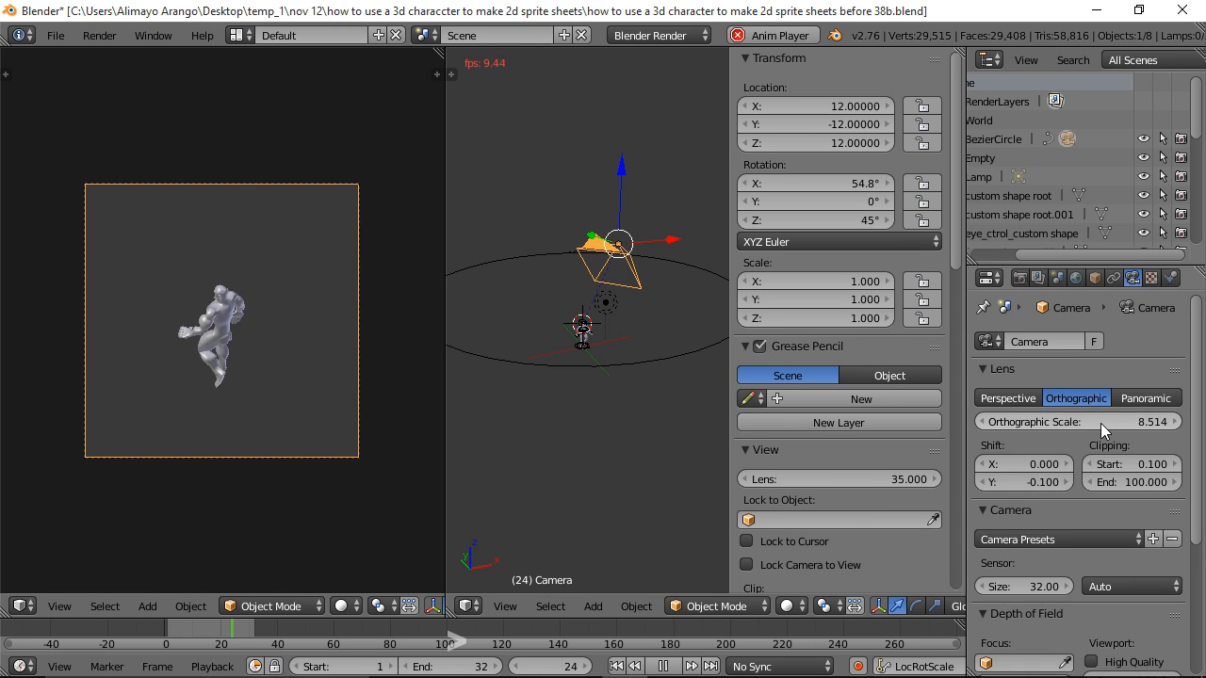
pyautogui.moveTo(1108, 427); pyautogui.dragTo(1079, 432)
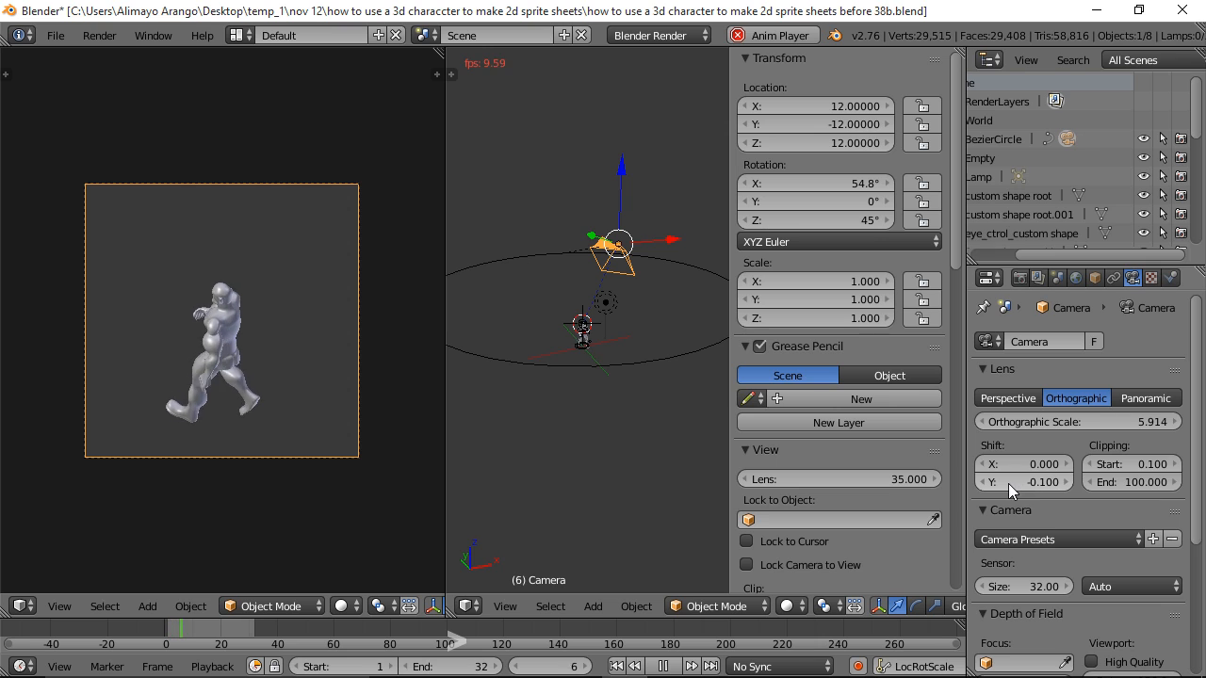
pyautogui.moveTo(1038, 480); pyautogui.dragTo(1021, 484)
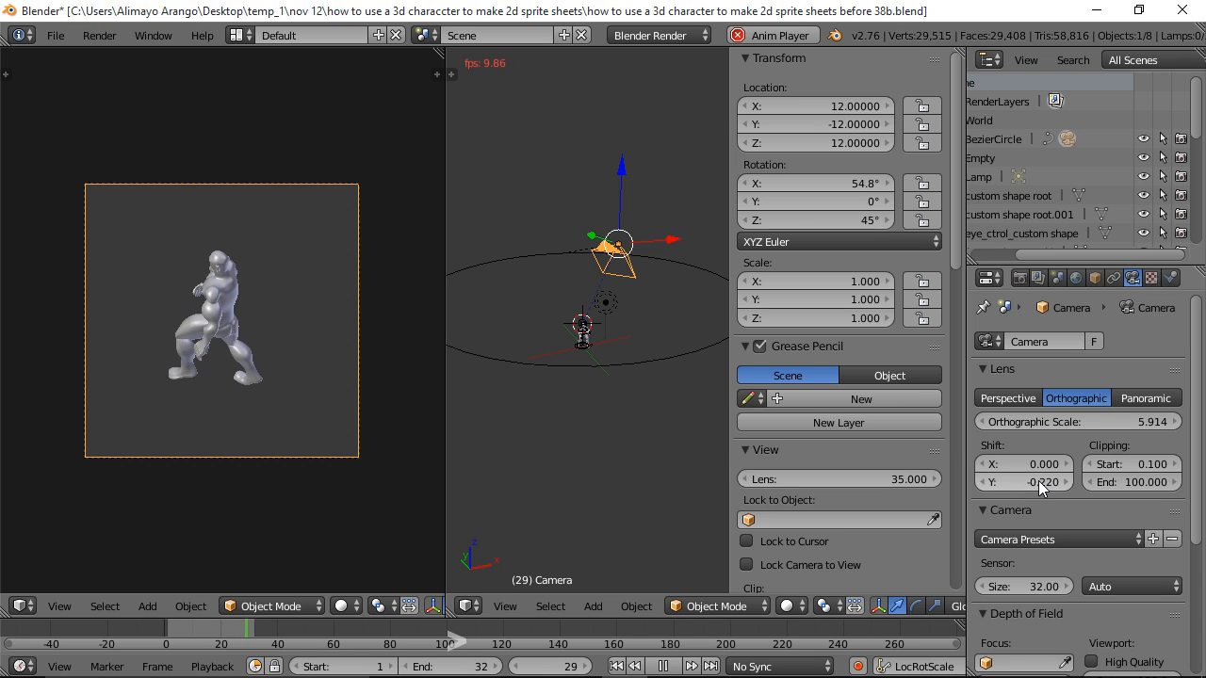
# Step: Rotate the Bezier circle repeatedly about global Z to check the reframed walk cycle from all around
pyautogui.rightClick(676, 356)
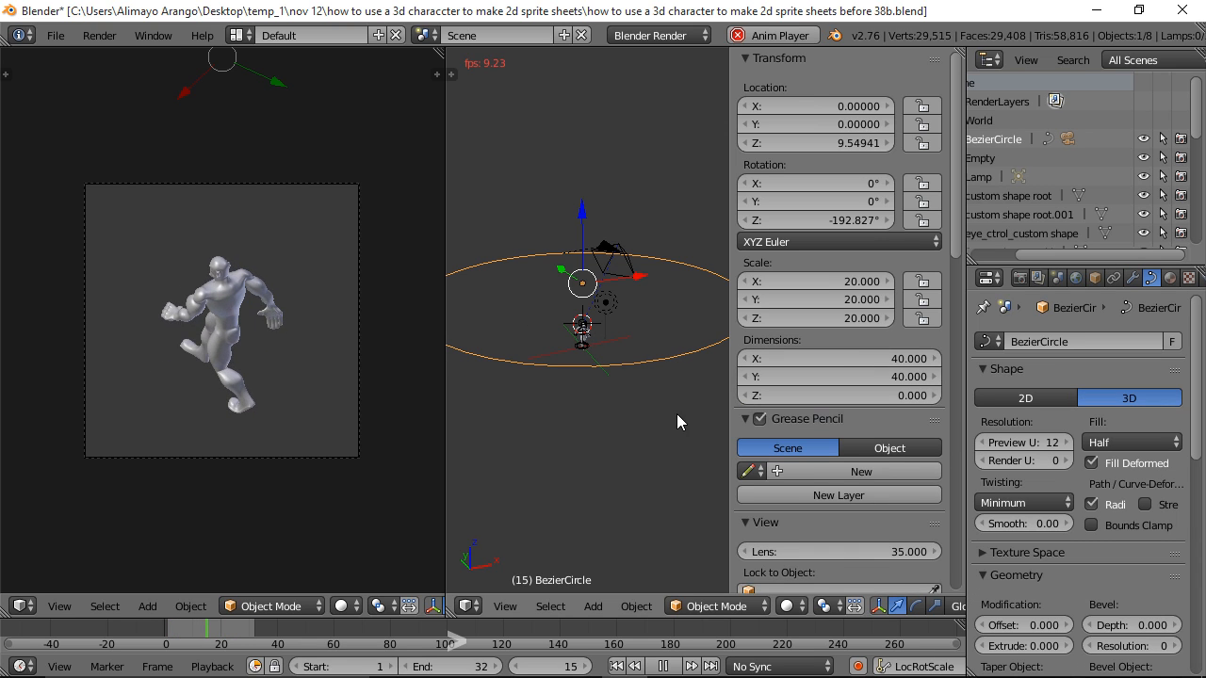
pyautogui.press('r')
pyautogui.press('z')
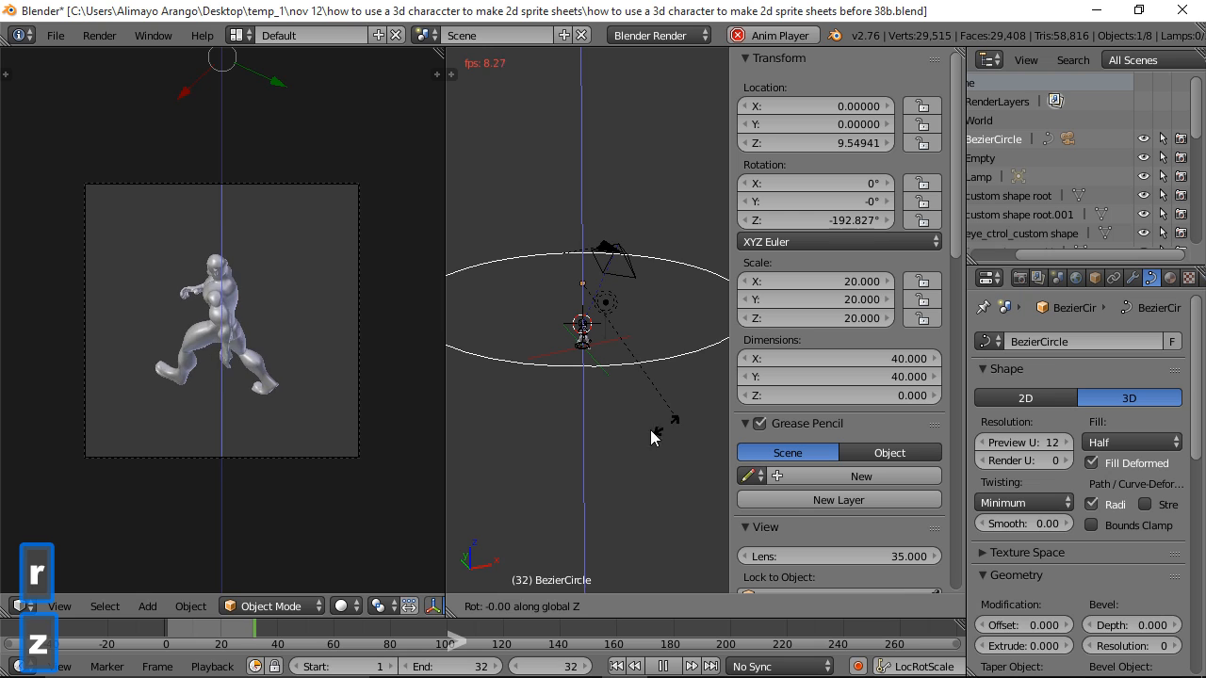
pyautogui.click(480, 412)
pyautogui.press('r')
pyautogui.press('z')
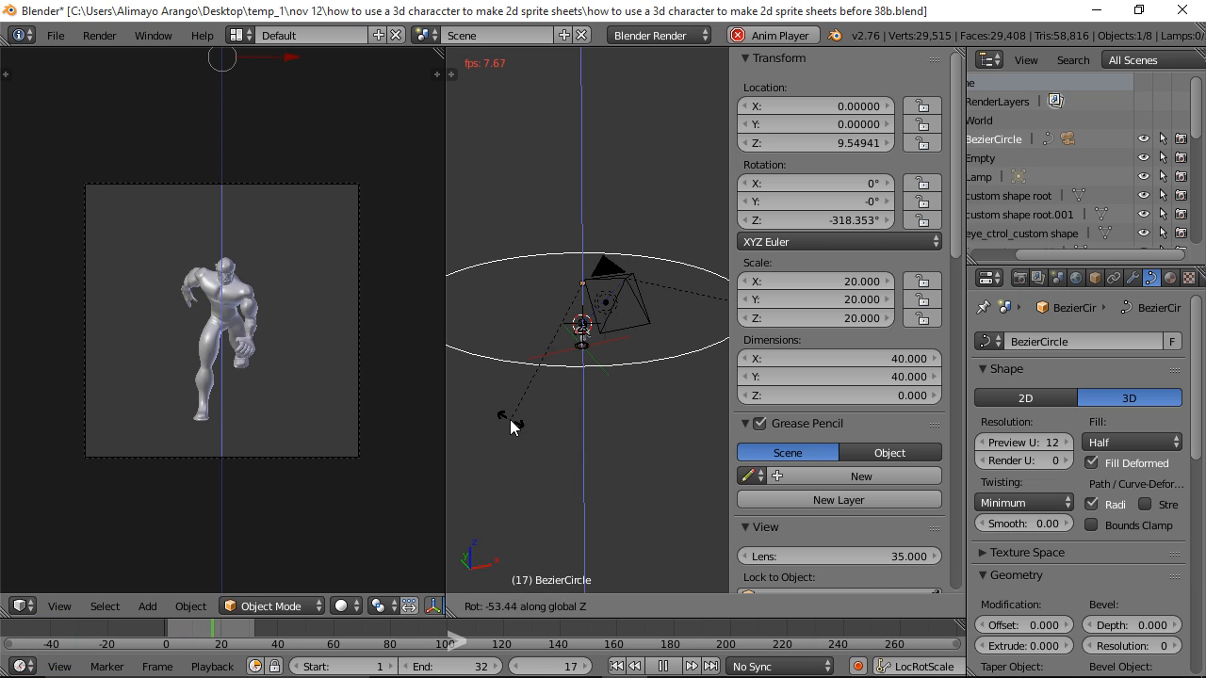
pyautogui.click(515, 421)
pyautogui.press('r')
pyautogui.press('z')
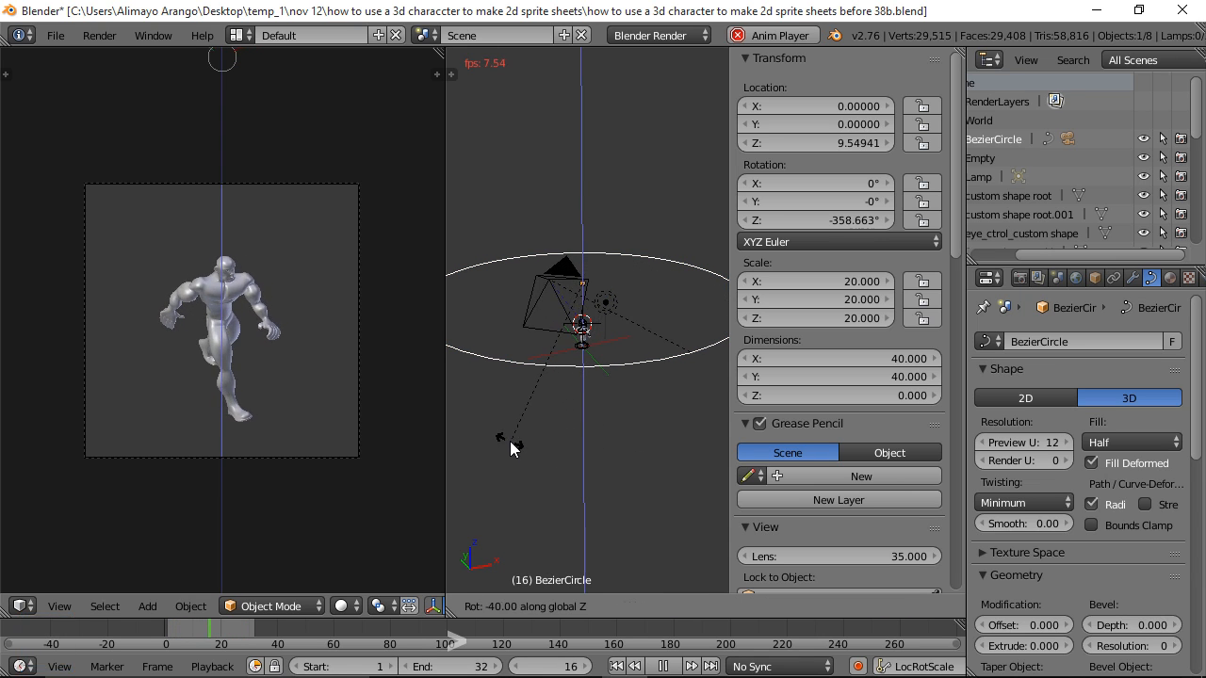
pyautogui.click(590, 467)
pyautogui.press('r')
pyautogui.press('z')
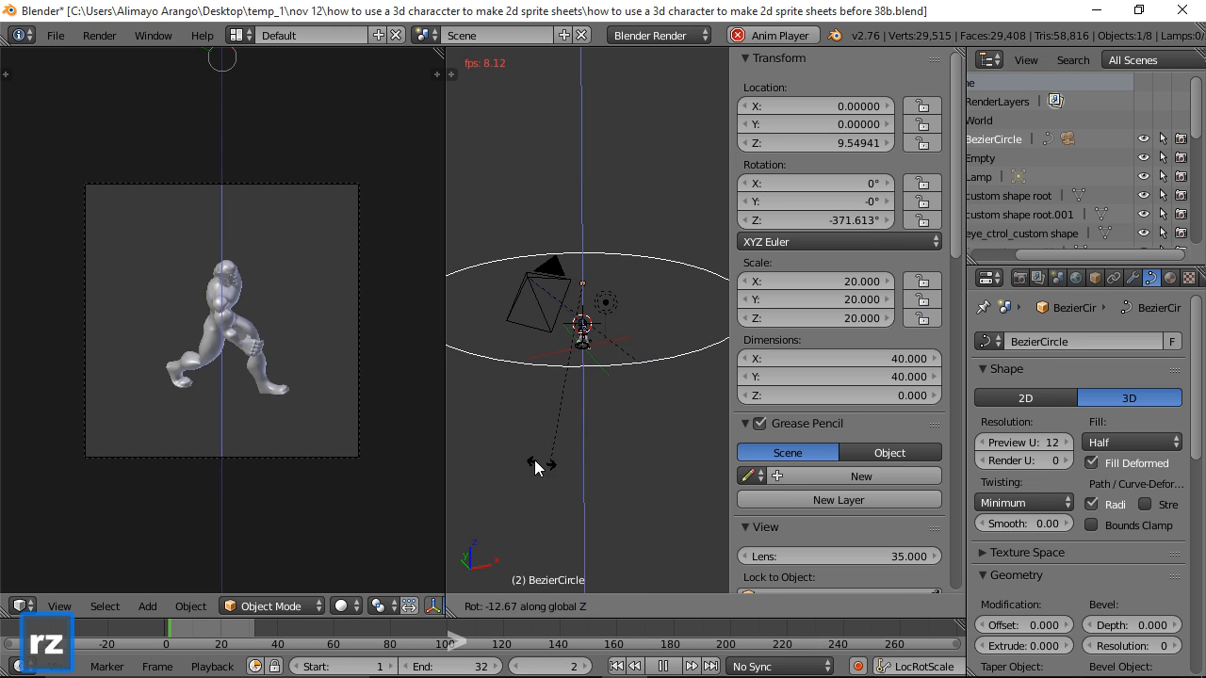
pyautogui.click(513, 446)
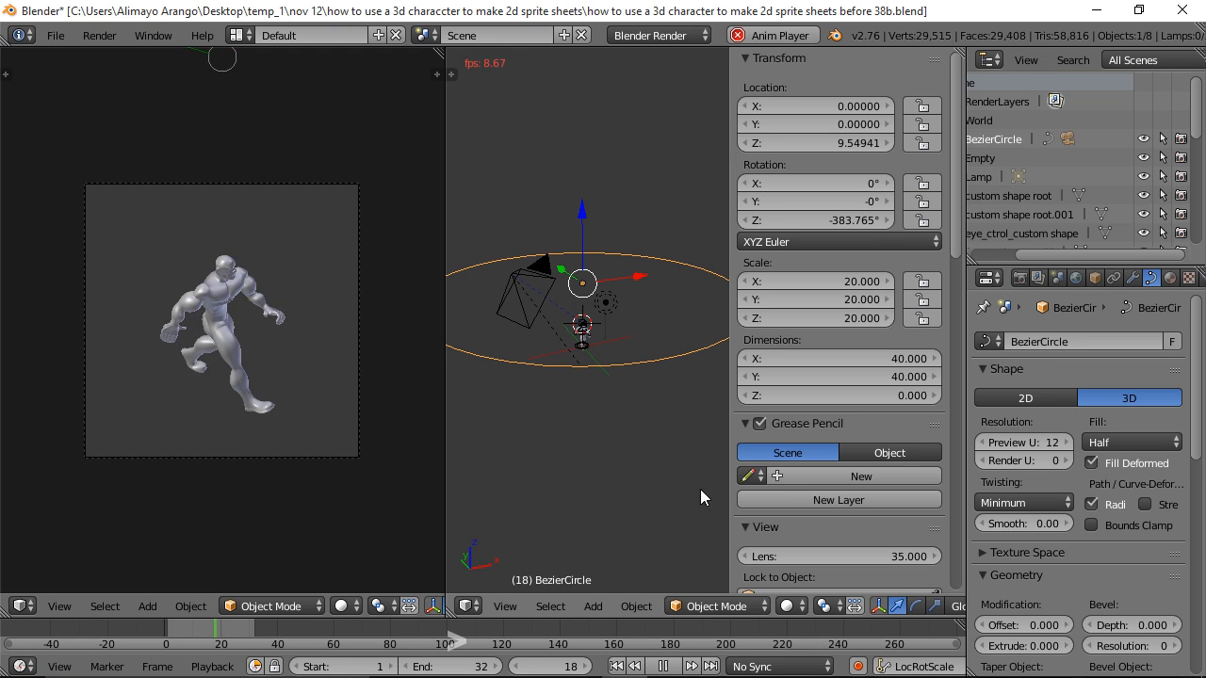
# Step: Save the scene as a new file version ending in "before 39b.blend" and reset the Bezier circle's Z rotation to 0°
pyautogui.hotkey('ctrl', 'alt', 's')
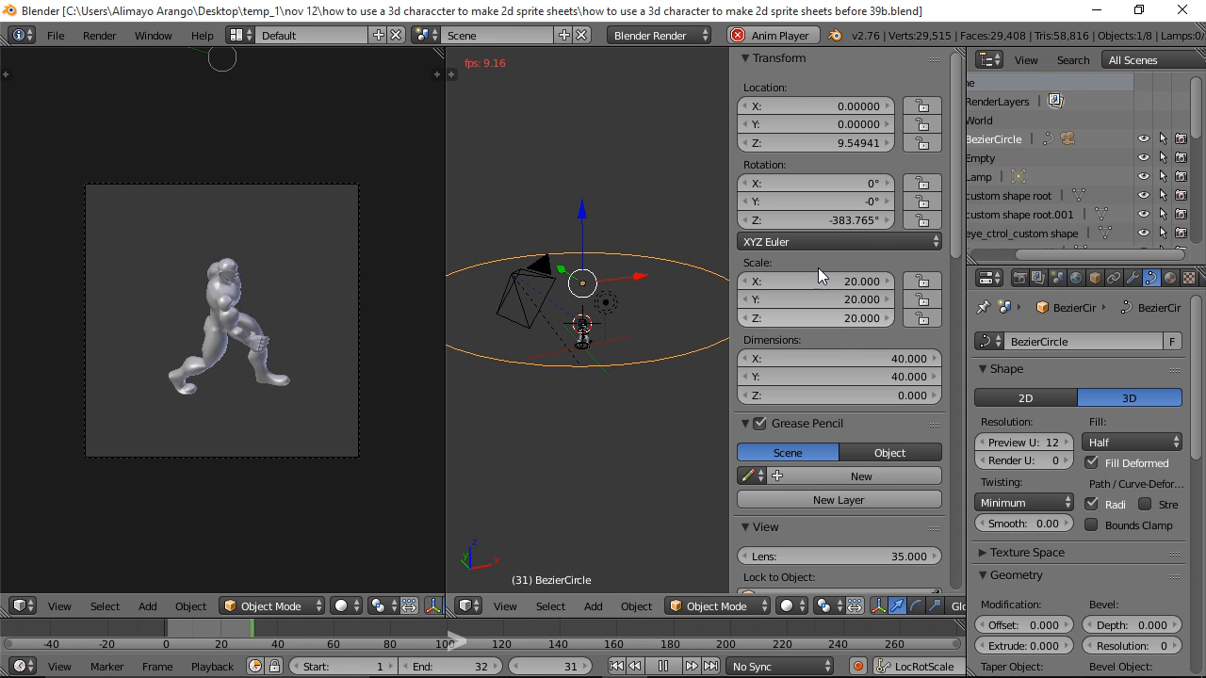
pyautogui.click(836, 221)
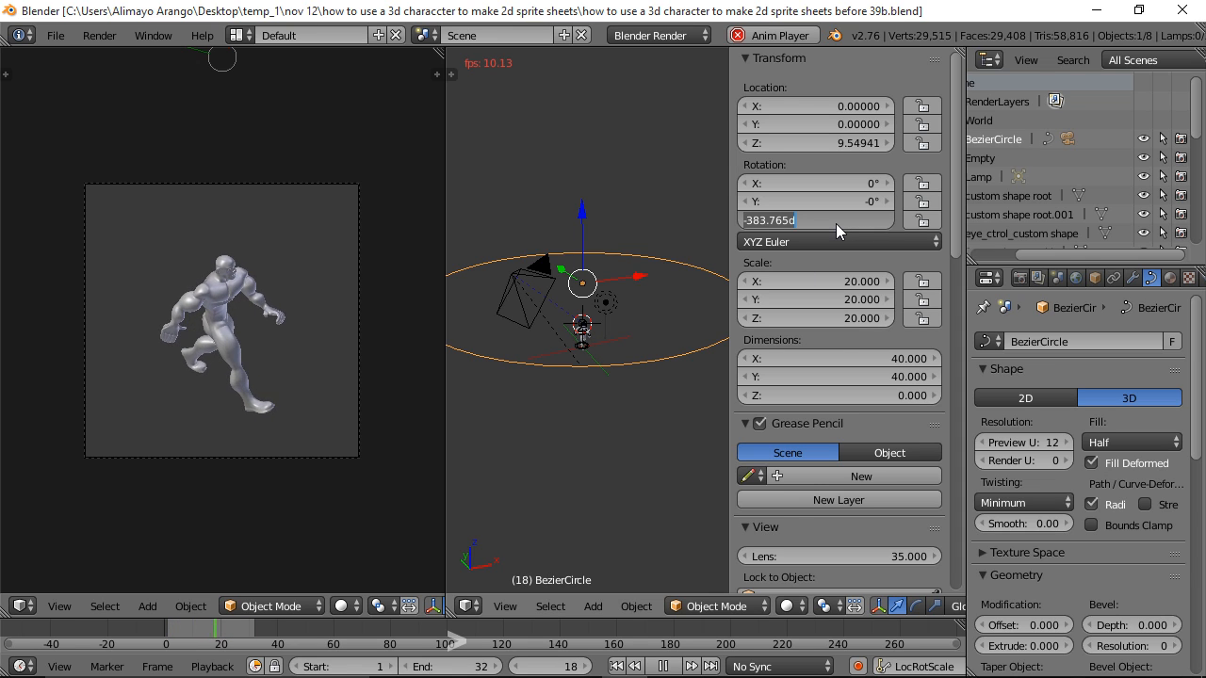
pyautogui.write('0')
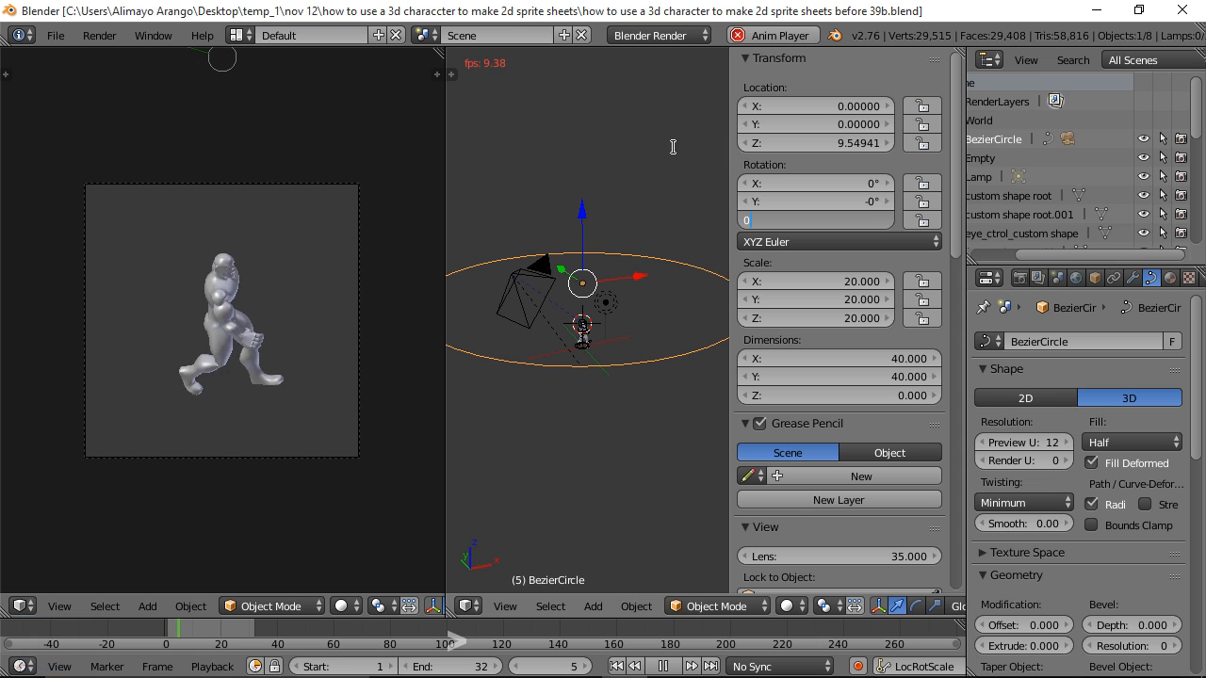
pyautogui.press('Return')
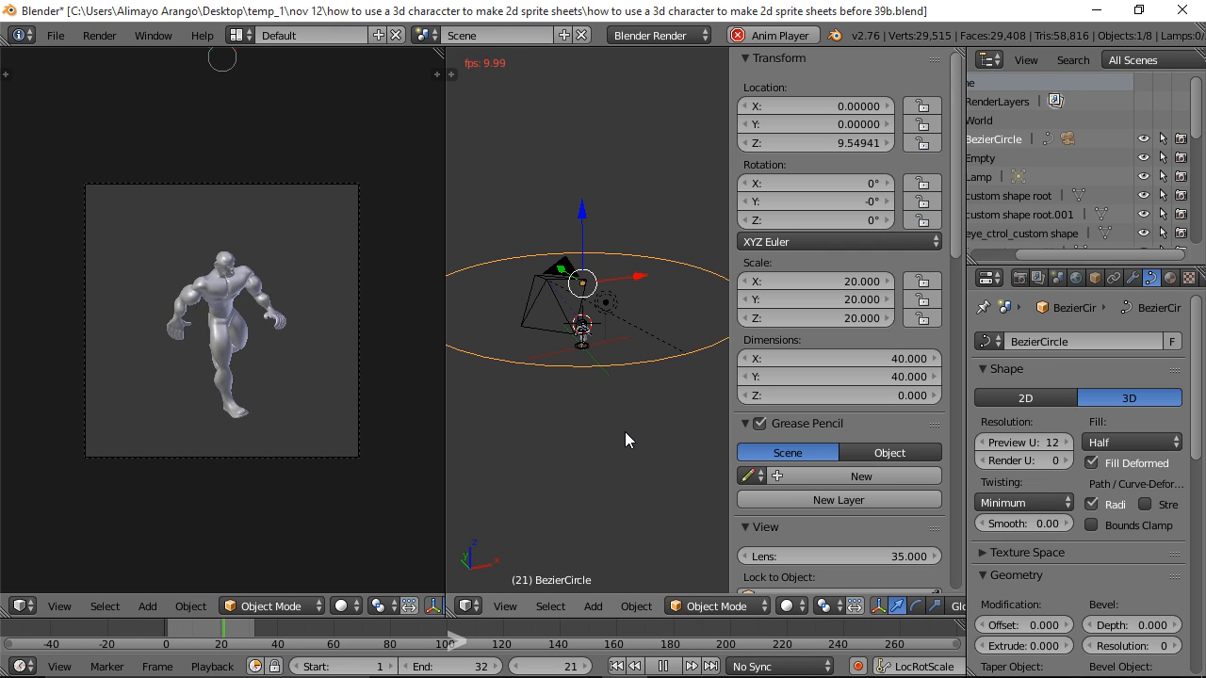
# Step: Rotate the Bezier circle exactly 45° about the global Z axis so the camera faces the character's front
pyautogui.press('r')
pyautogui.press('z')
pyautogui.press('4')
pyautogui.press('5')
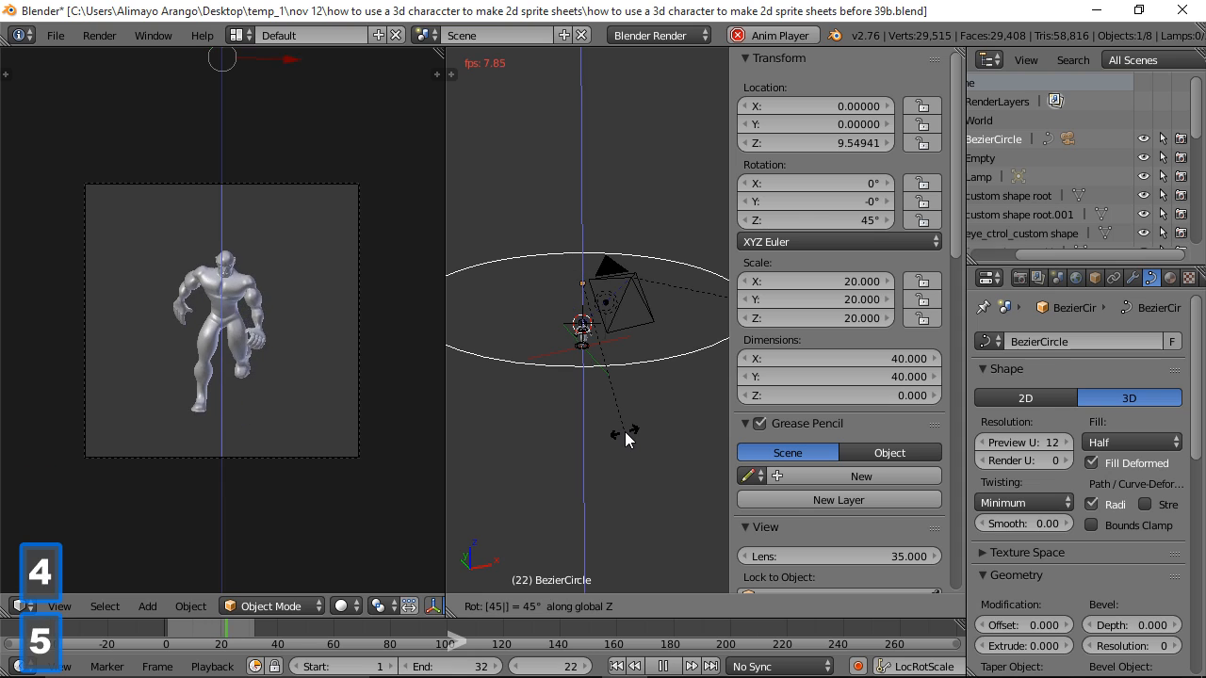
pyautogui.press('Return')
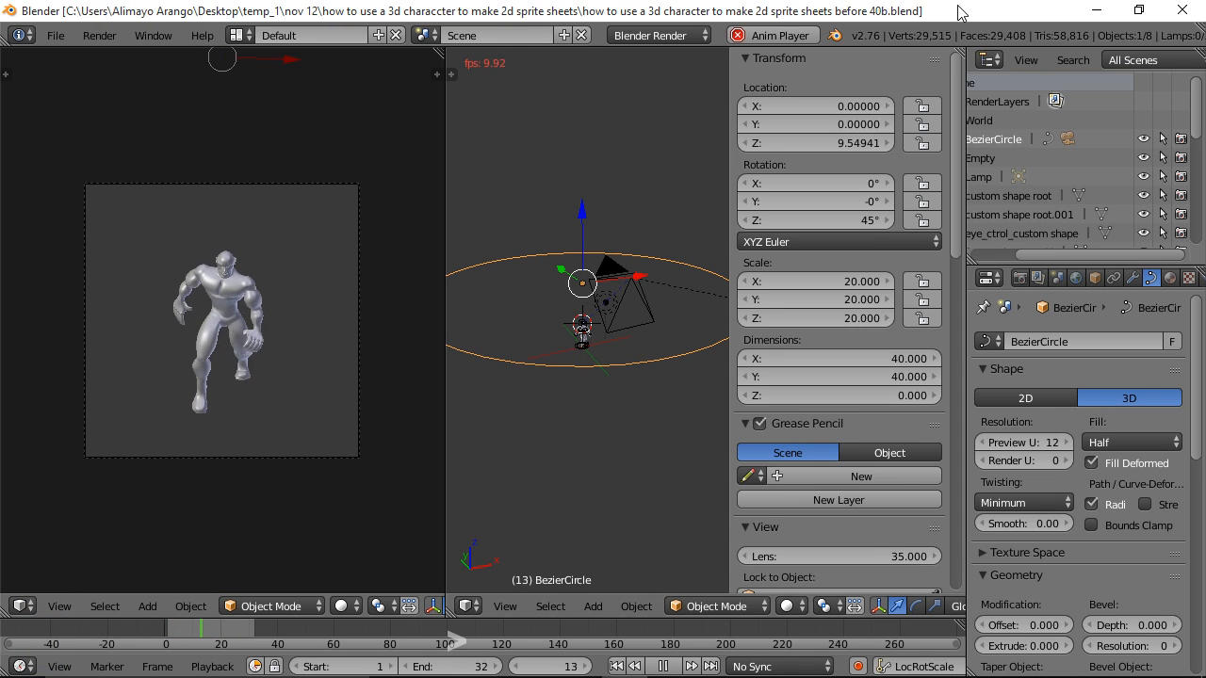
# Step: Stop the animation playback and briefly preview the camera view in rendered shading before returning to solid shading
pyautogui.click(662, 666)
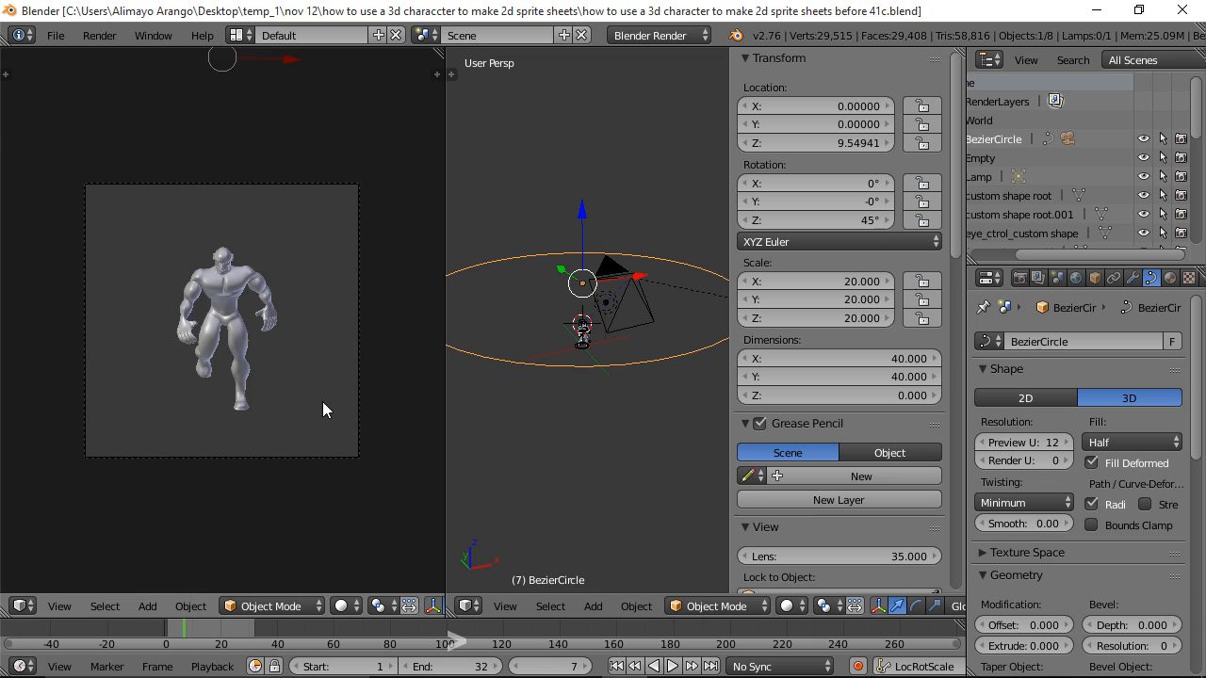
pyautogui.hotkey('shift', 'z')
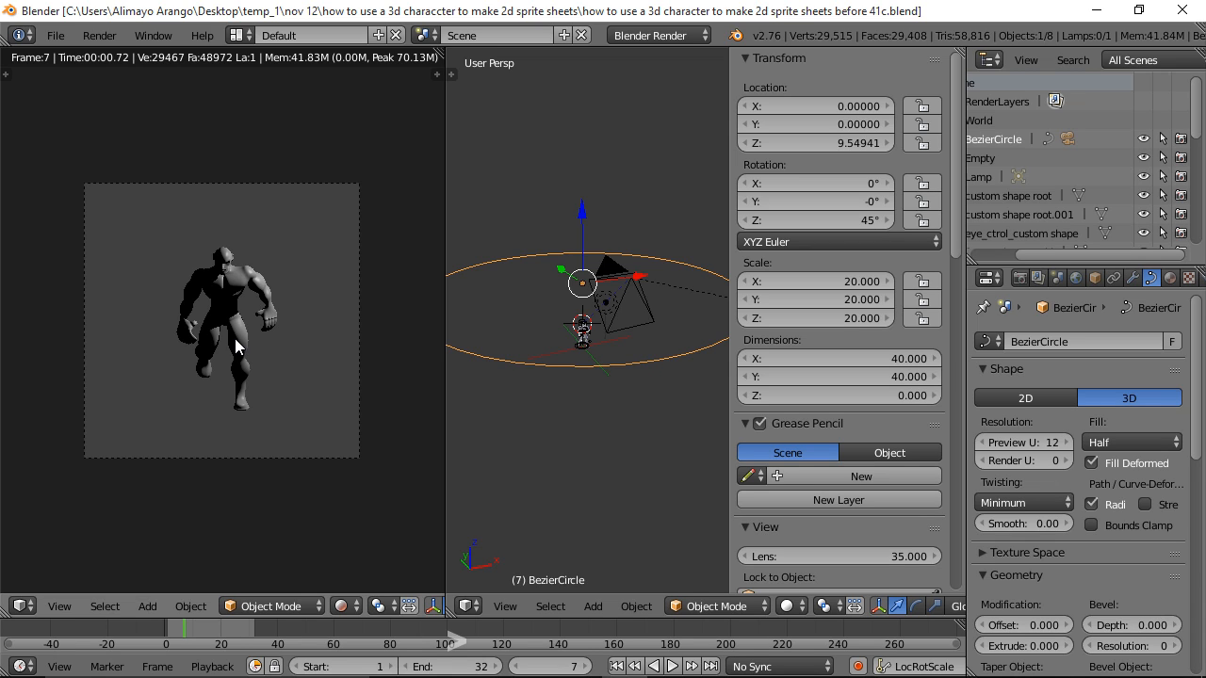
pyautogui.press('z')
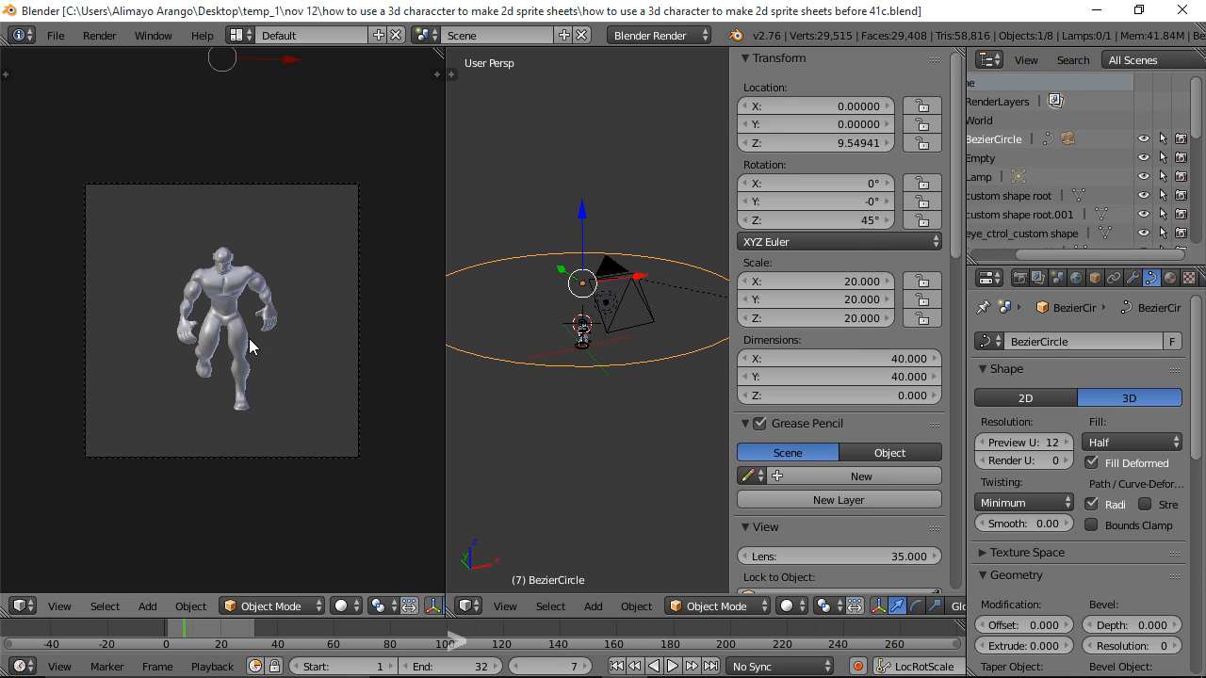
# Step: Enable Ambient Occlusion for the world with a factor of 0.25 and show the camera view in rendered shading
pyautogui.click(1075, 278)
pyautogui.moveTo(1194, 318); pyautogui.dragTo(1199, 421)
pyautogui.scroll(-1, 1148, 428)
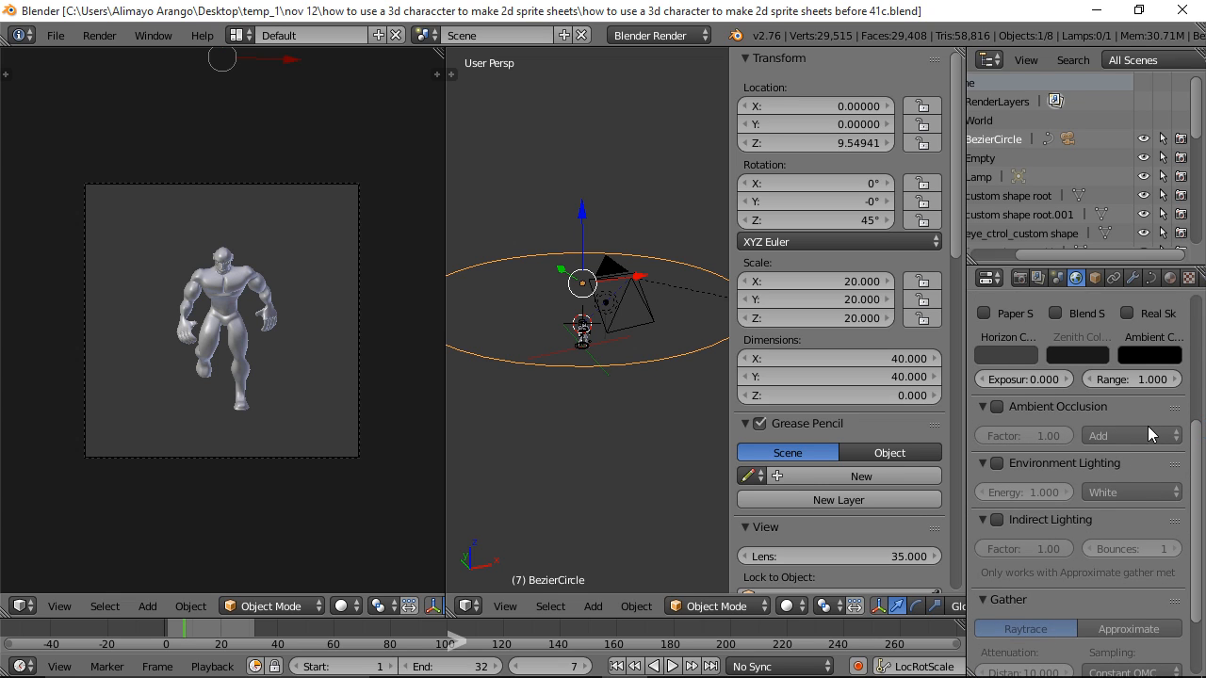
pyautogui.click(997, 407)
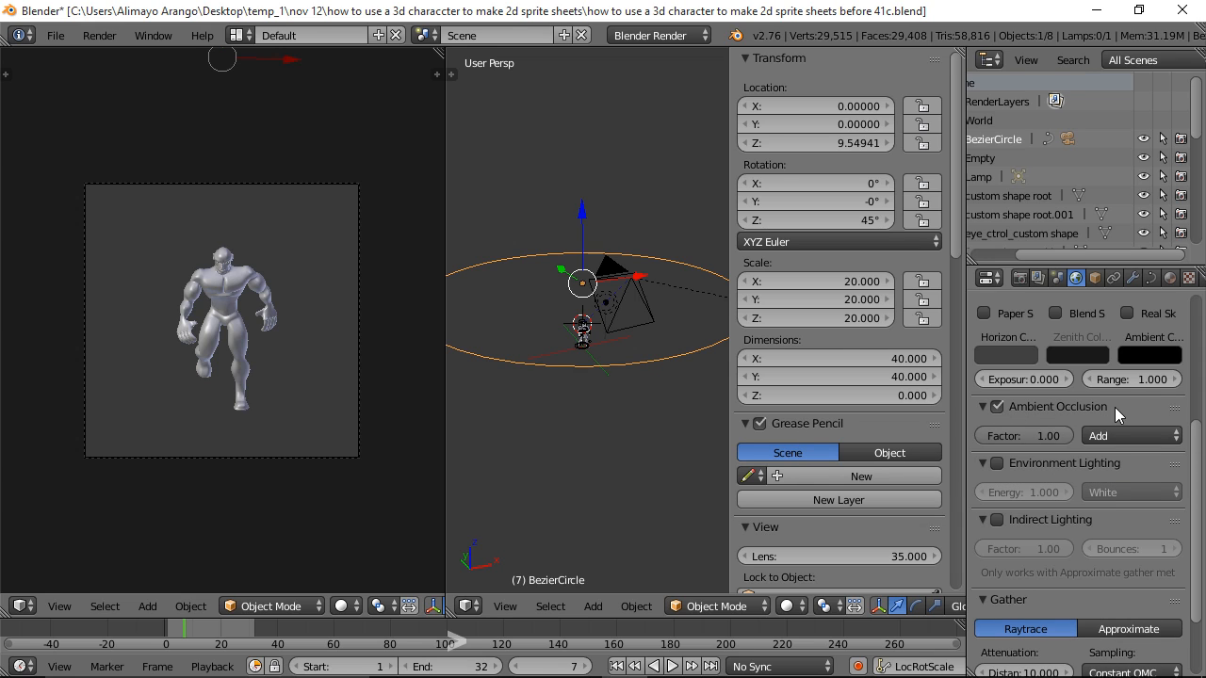
pyautogui.click(1031, 437)
pyautogui.write('.25')
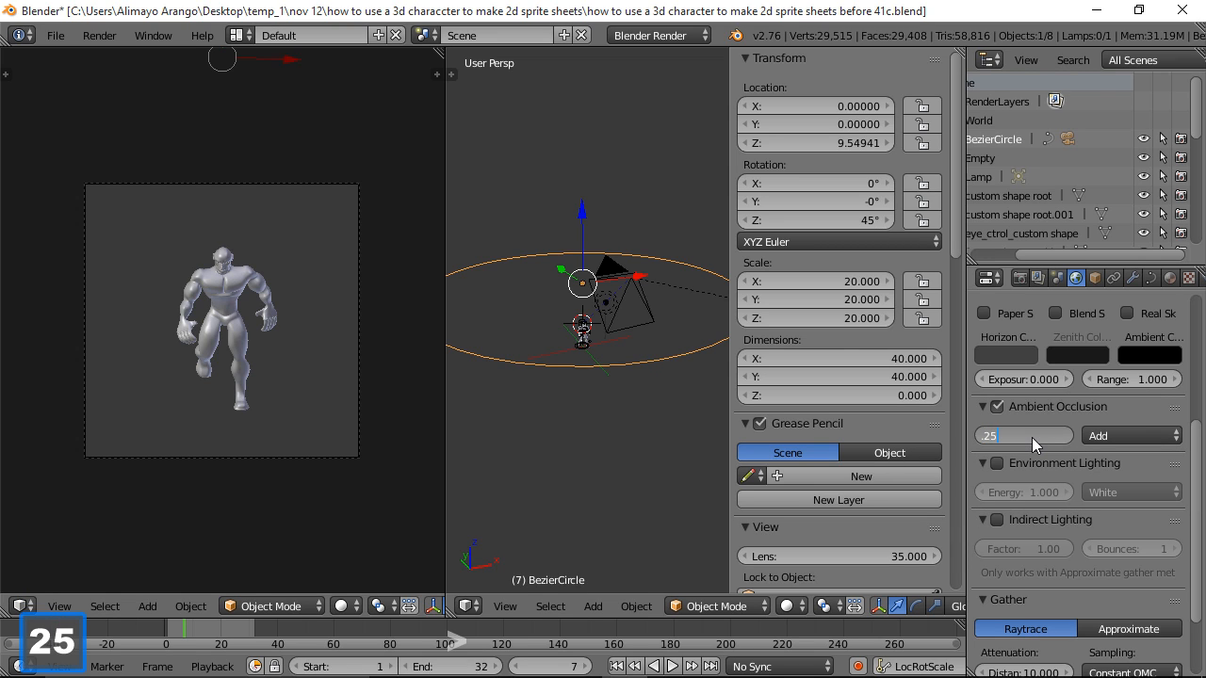
pyautogui.press('Return')
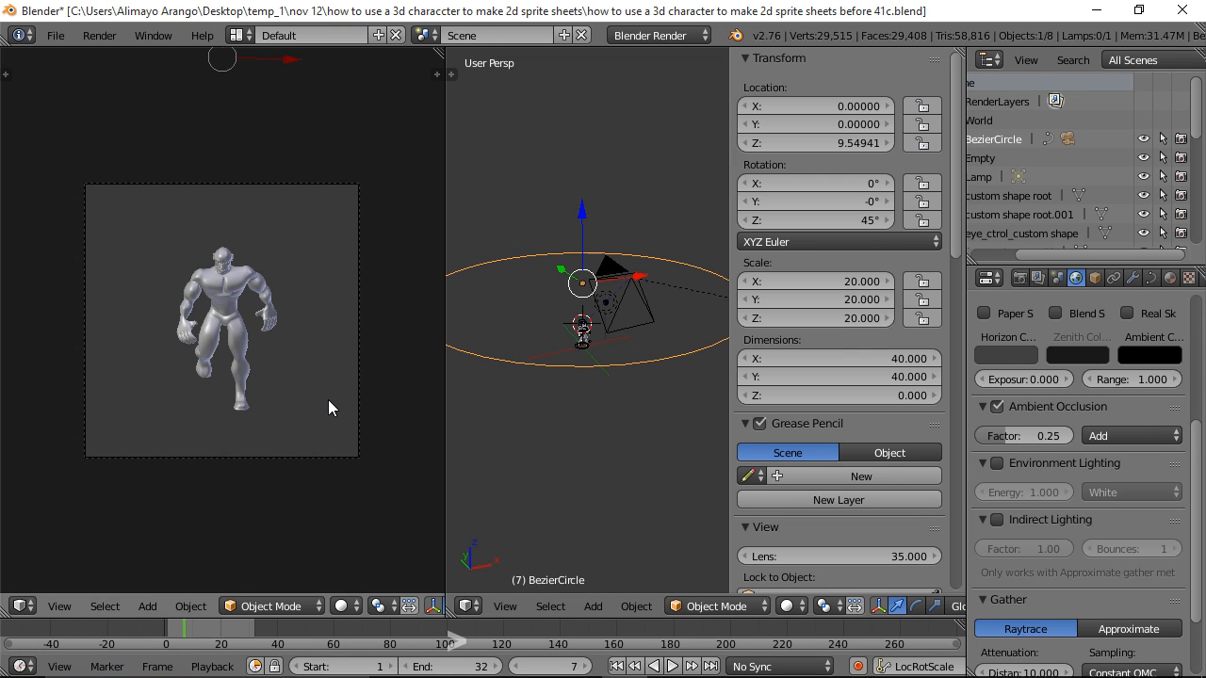
pyautogui.hotkey('shift', 'z')
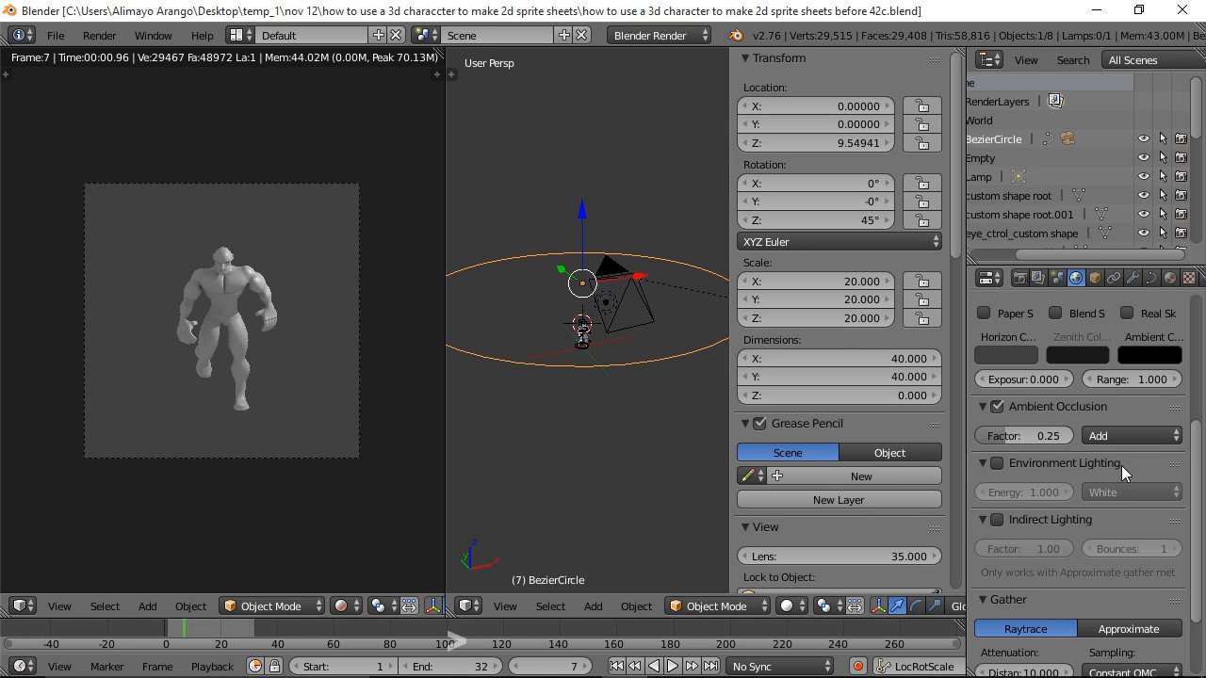
# Step: Set the render's Shading alpha mode to Transparent so the sprites have no background
pyautogui.click(1019, 277)
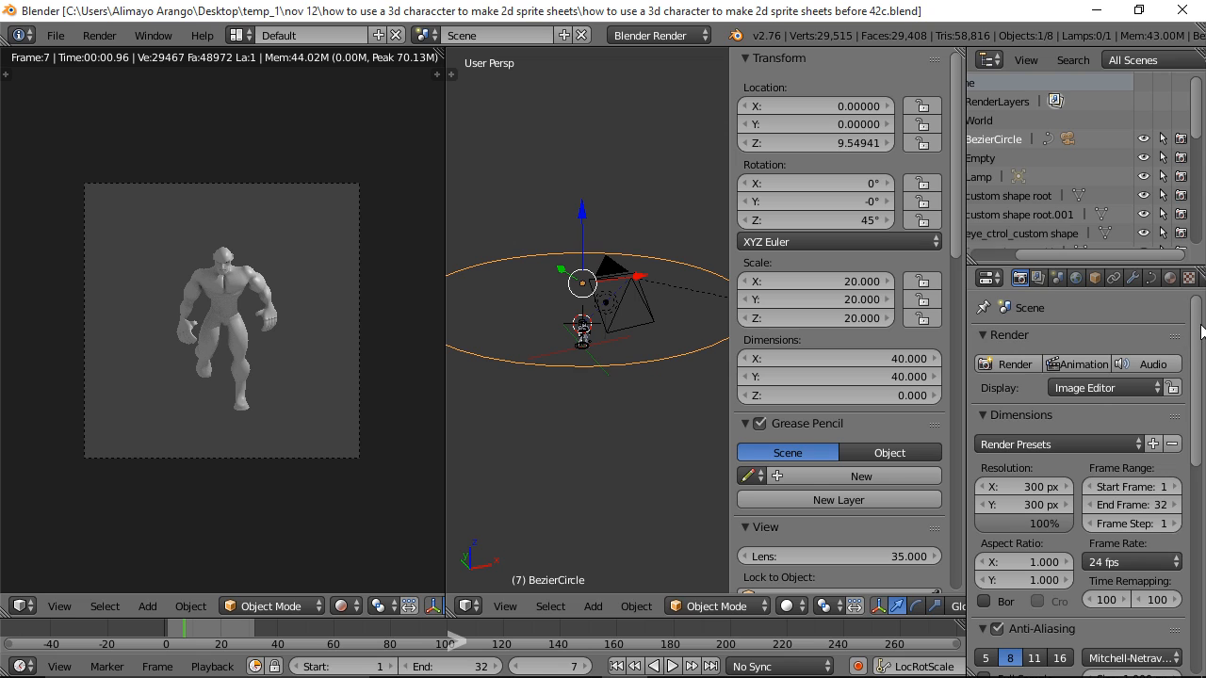
pyautogui.scroll(-1, 1200, 349)
pyautogui.scroll(-10, 1199, 348)
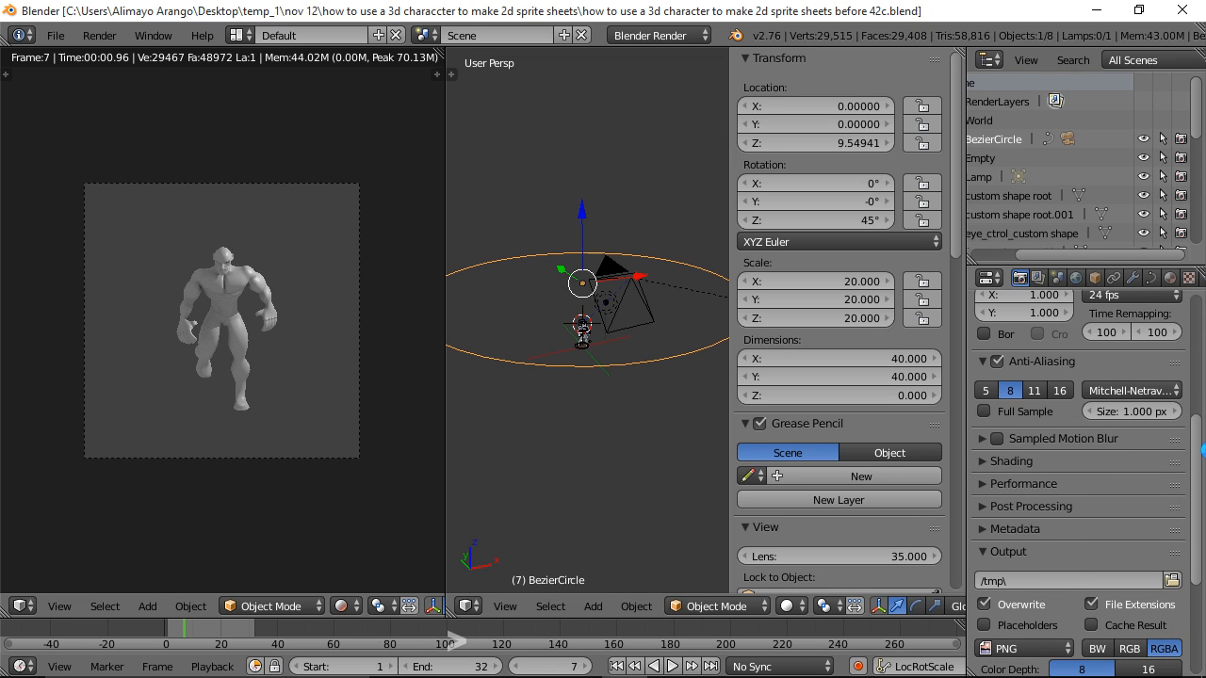
pyautogui.click(982, 460)
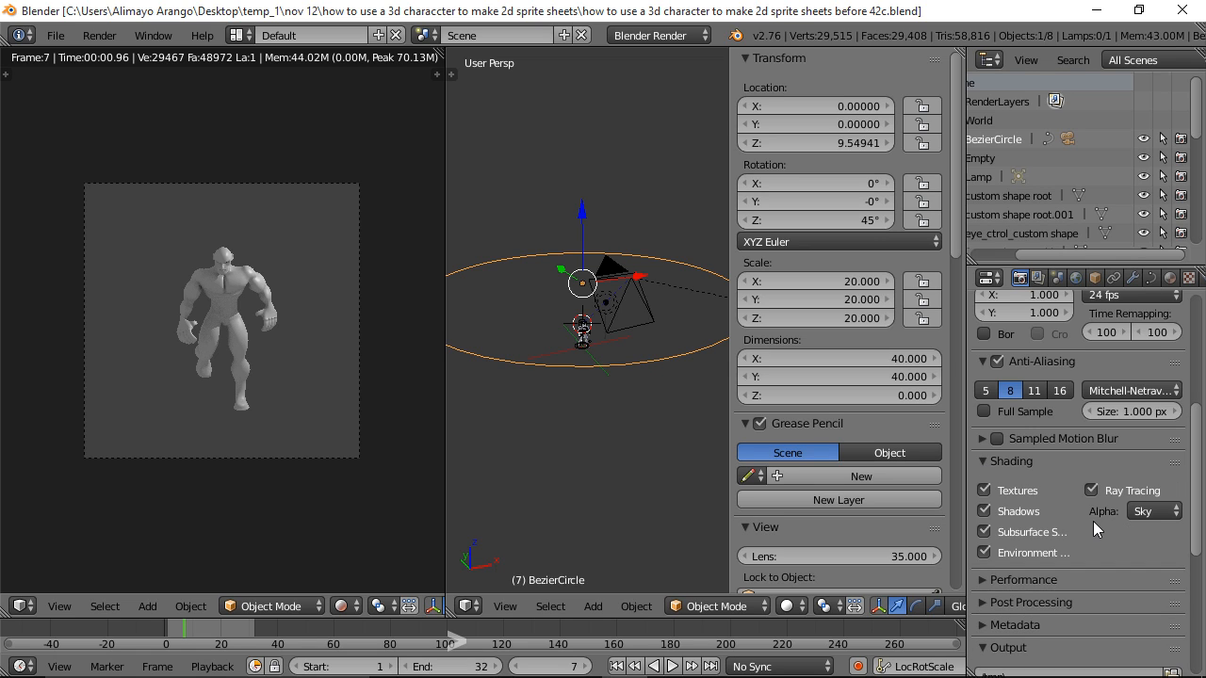
pyautogui.click(1175, 516)
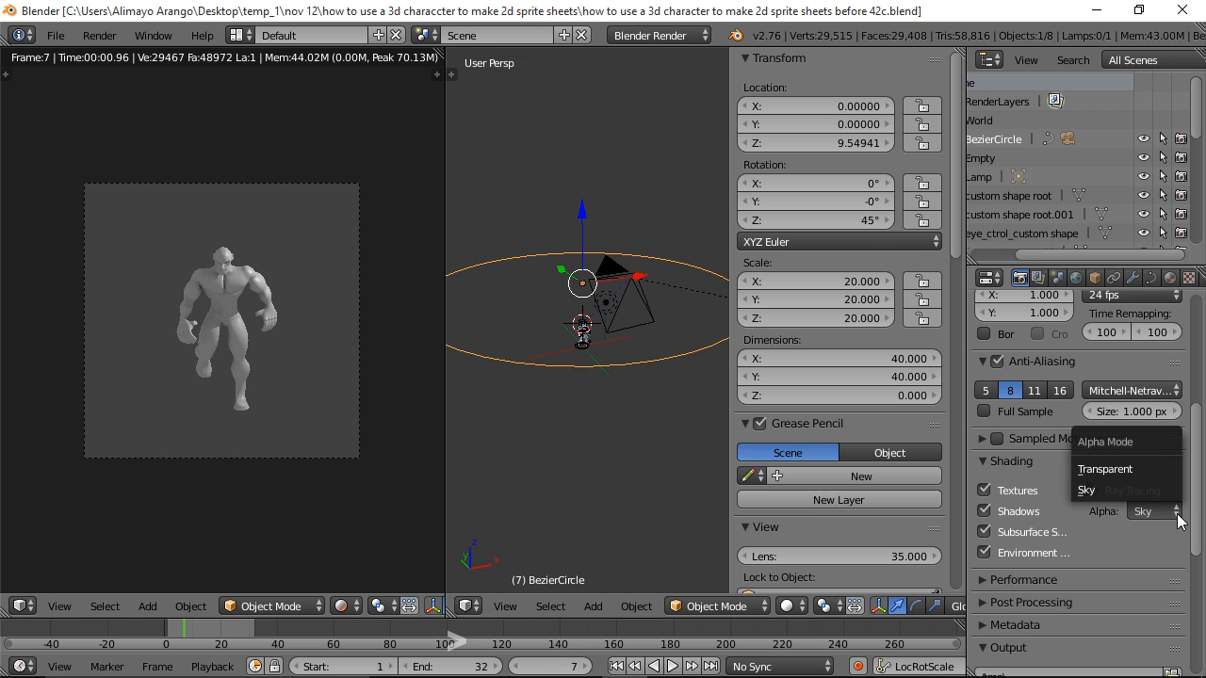
pyautogui.click(1117, 471)
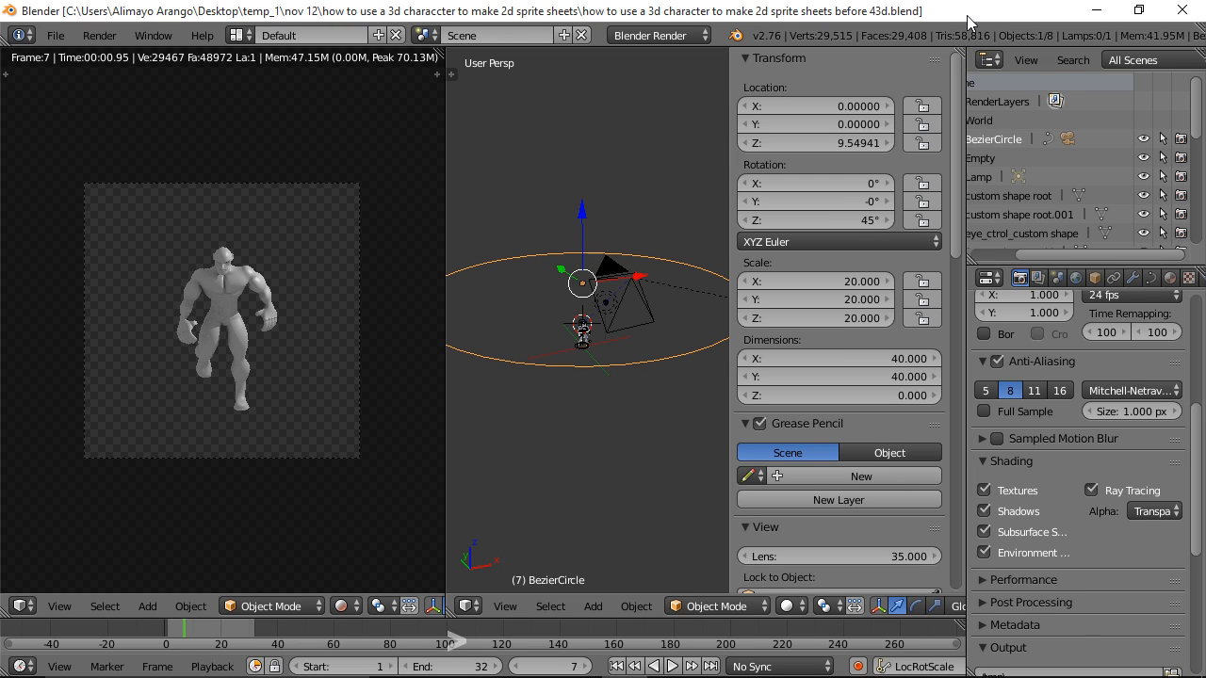
# Step: Browse for the render output location and go to the Desktop's temp_1\nov 12 folder
pyautogui.scroll(-2, 1196, 442)
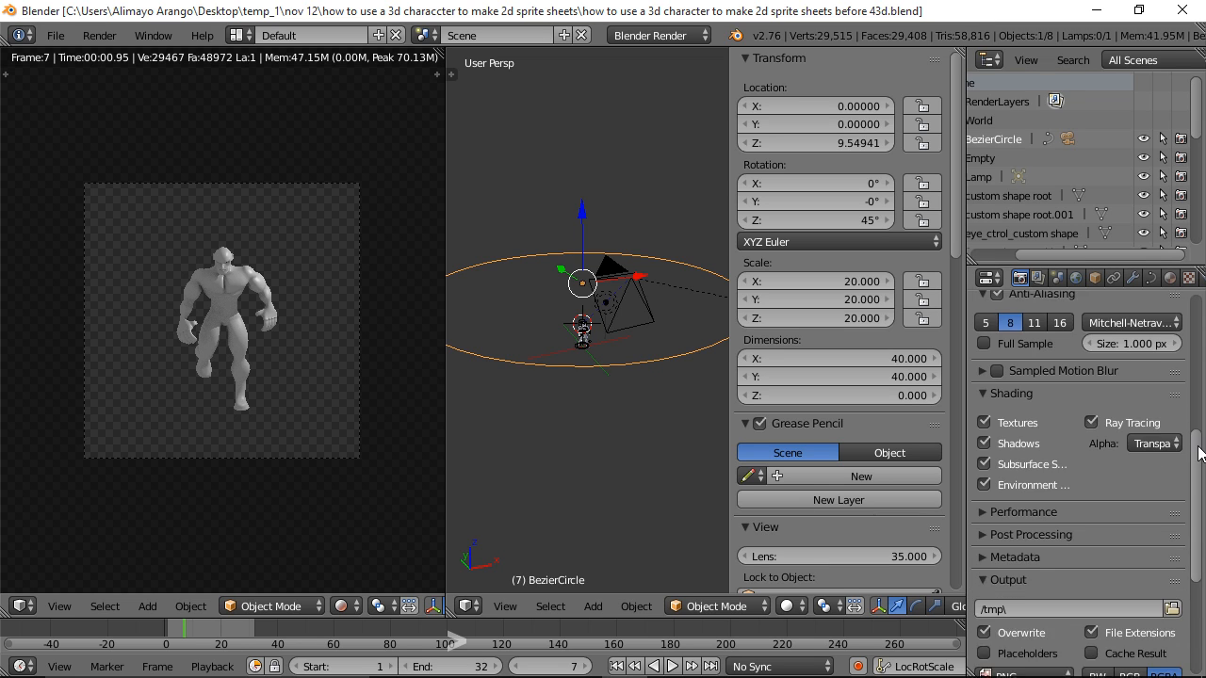
pyautogui.scroll(-5, 1198, 453)
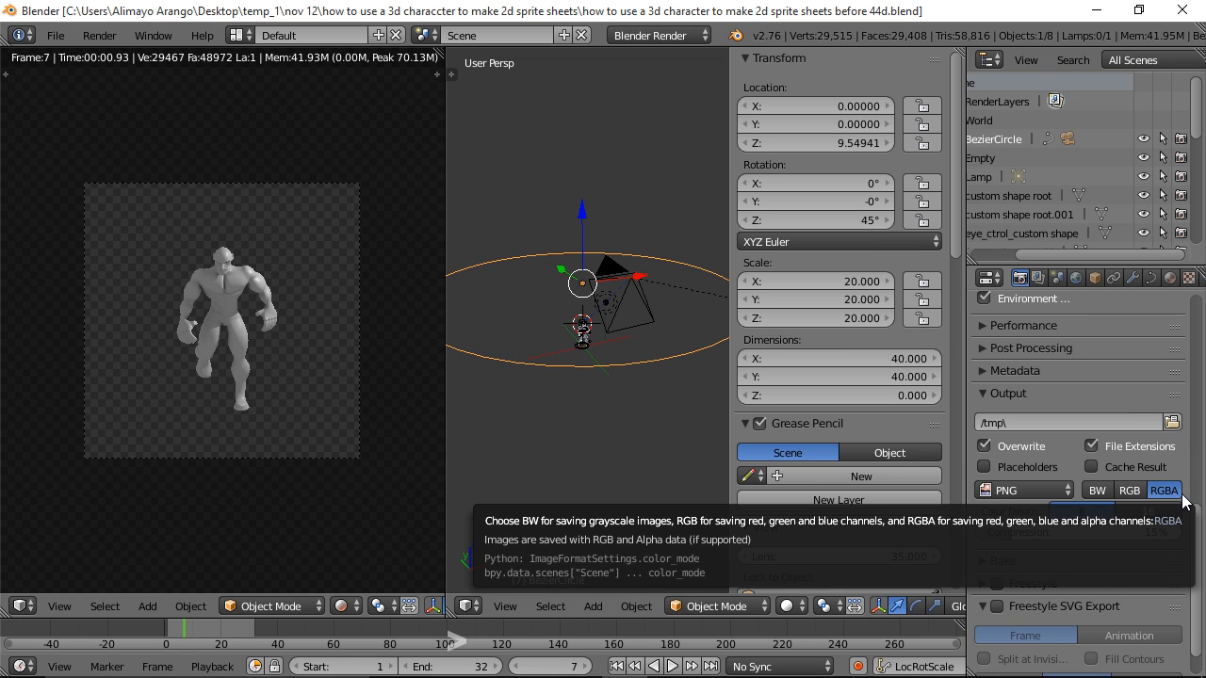
pyautogui.click(1171, 424)
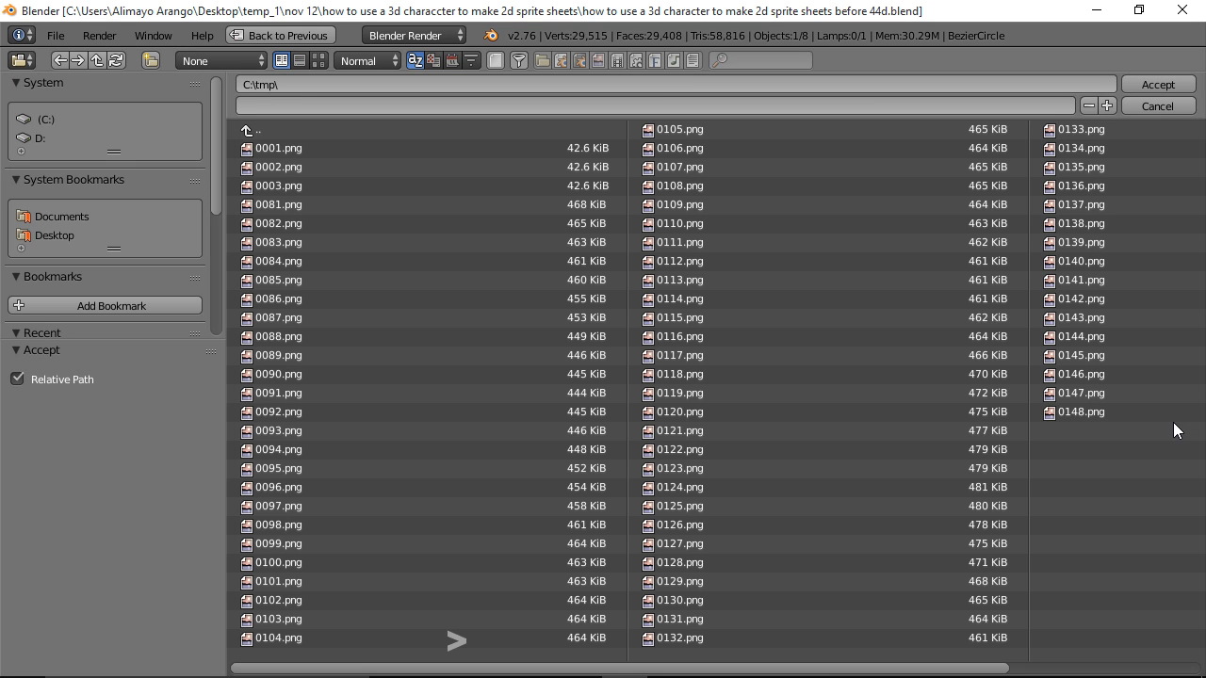
pyautogui.click(43, 241)
pyautogui.doubleClick(304, 594)
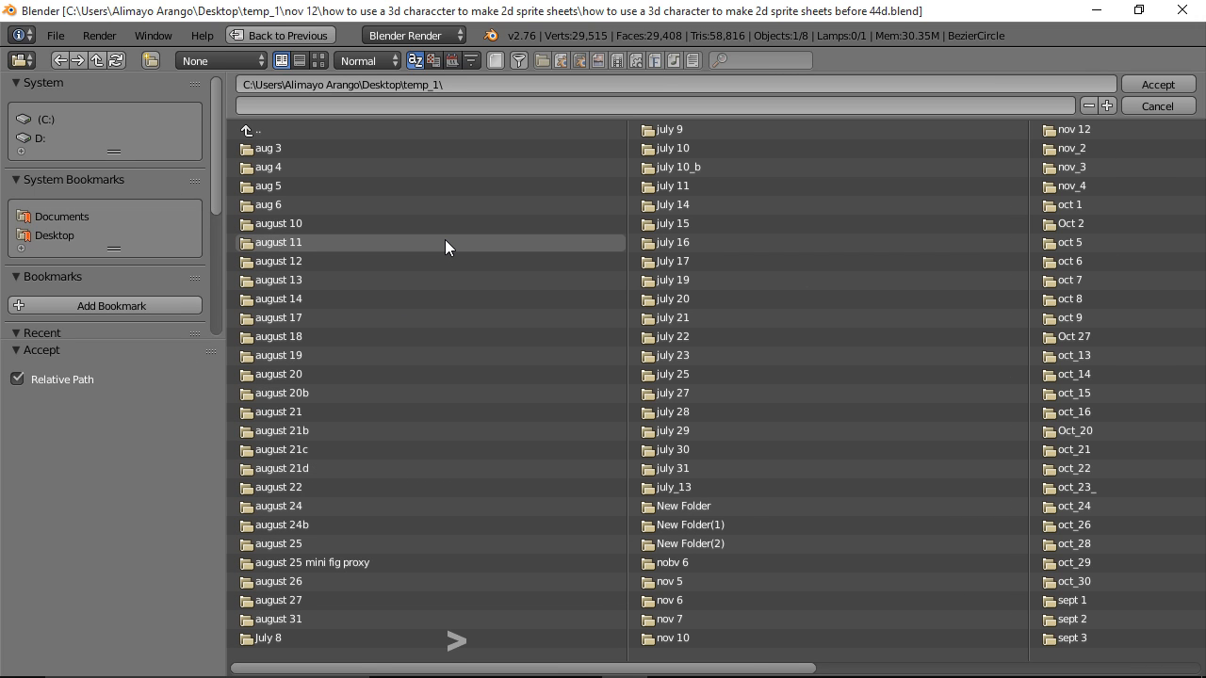
pyautogui.doubleClick(1136, 129)
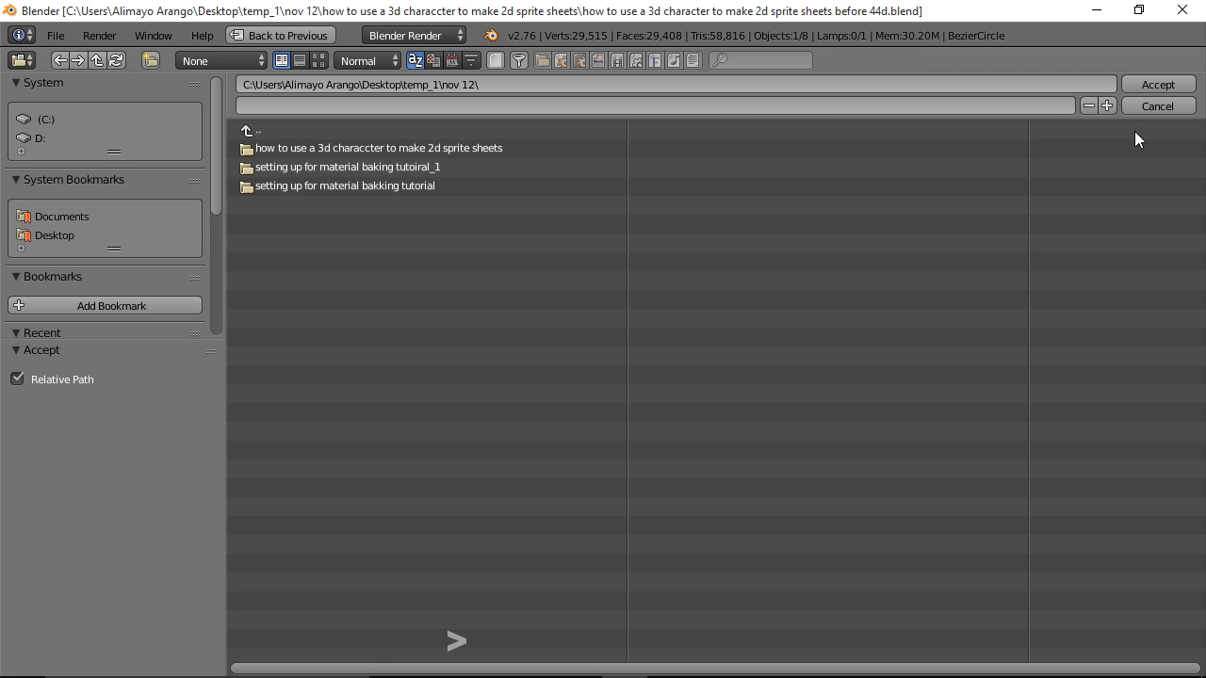
# Step: Create a new folder named "sprite sheets_a" inside the nov 12 folder
pyautogui.click(151, 60)
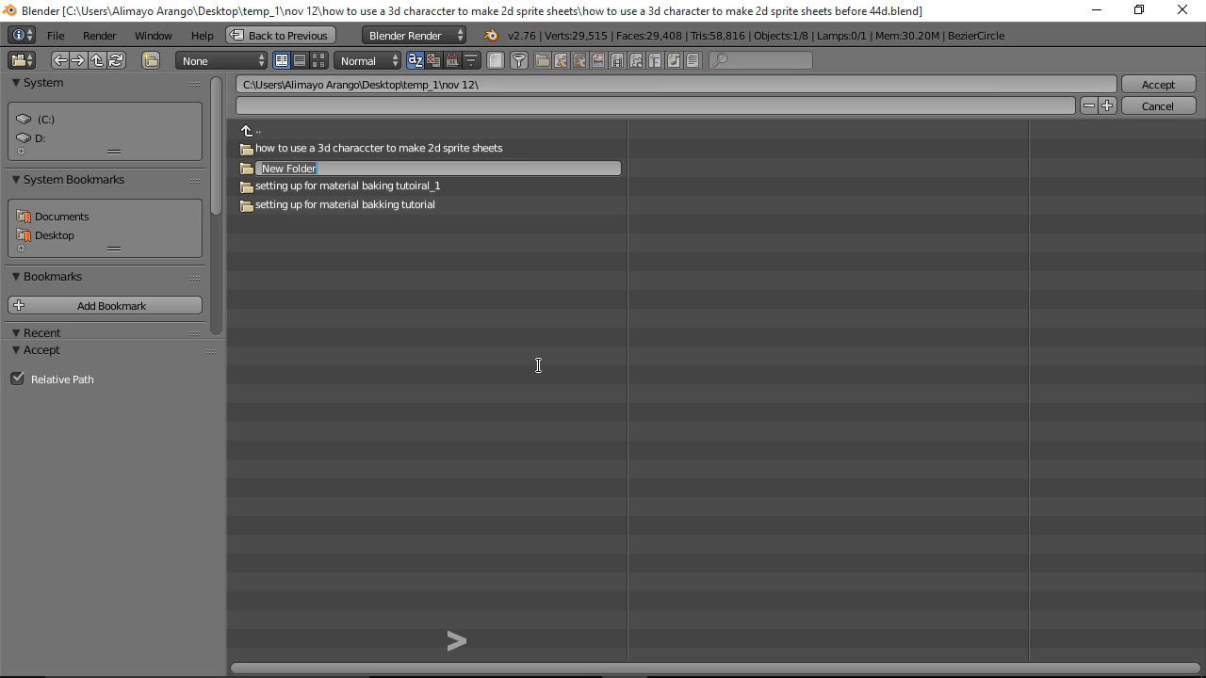
pyautogui.write('spri')
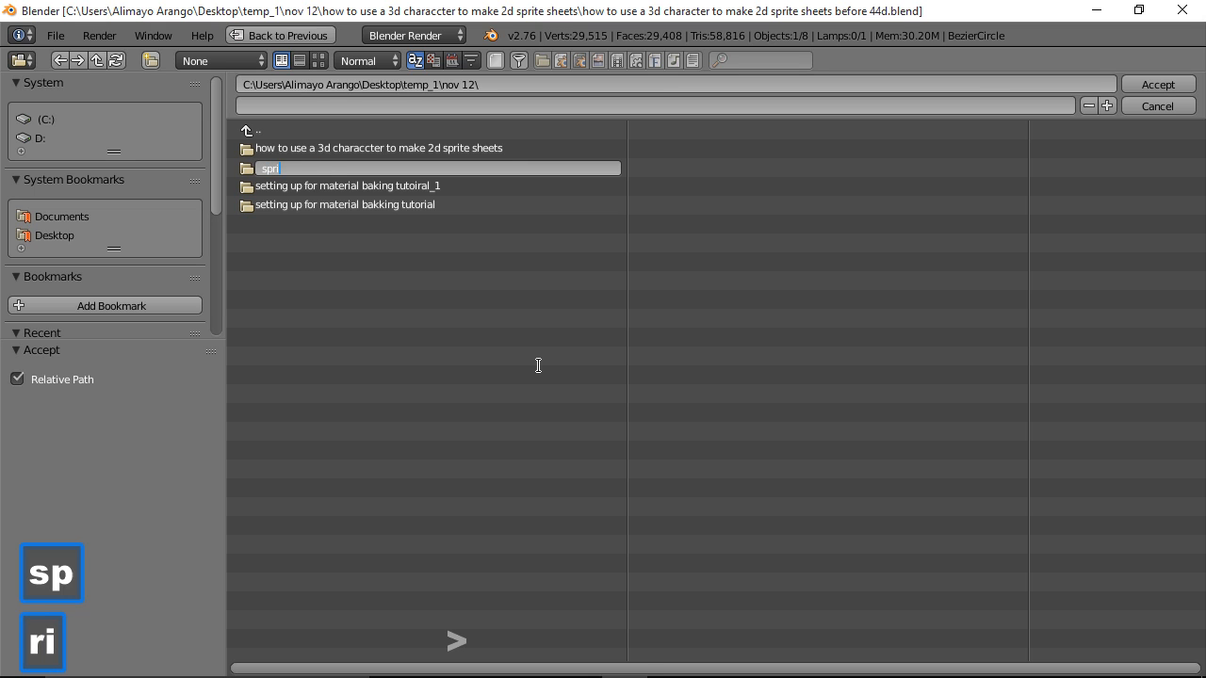
pyautogui.write('te sheet')
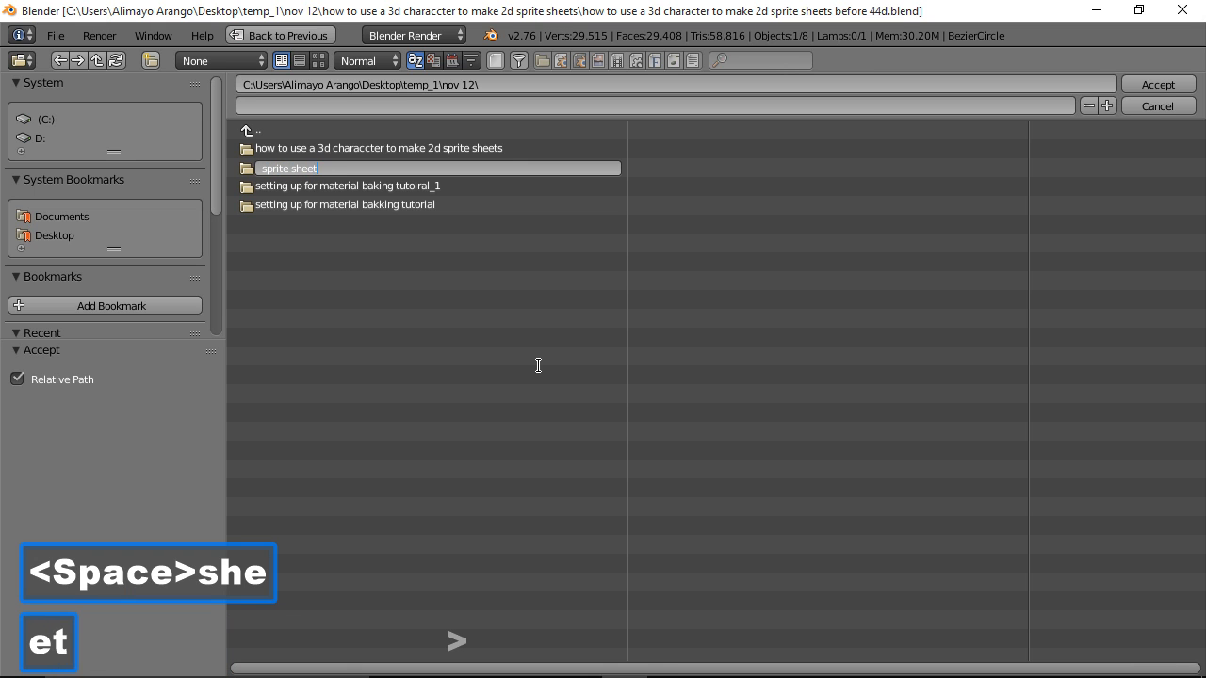
pyautogui.write('s_a')
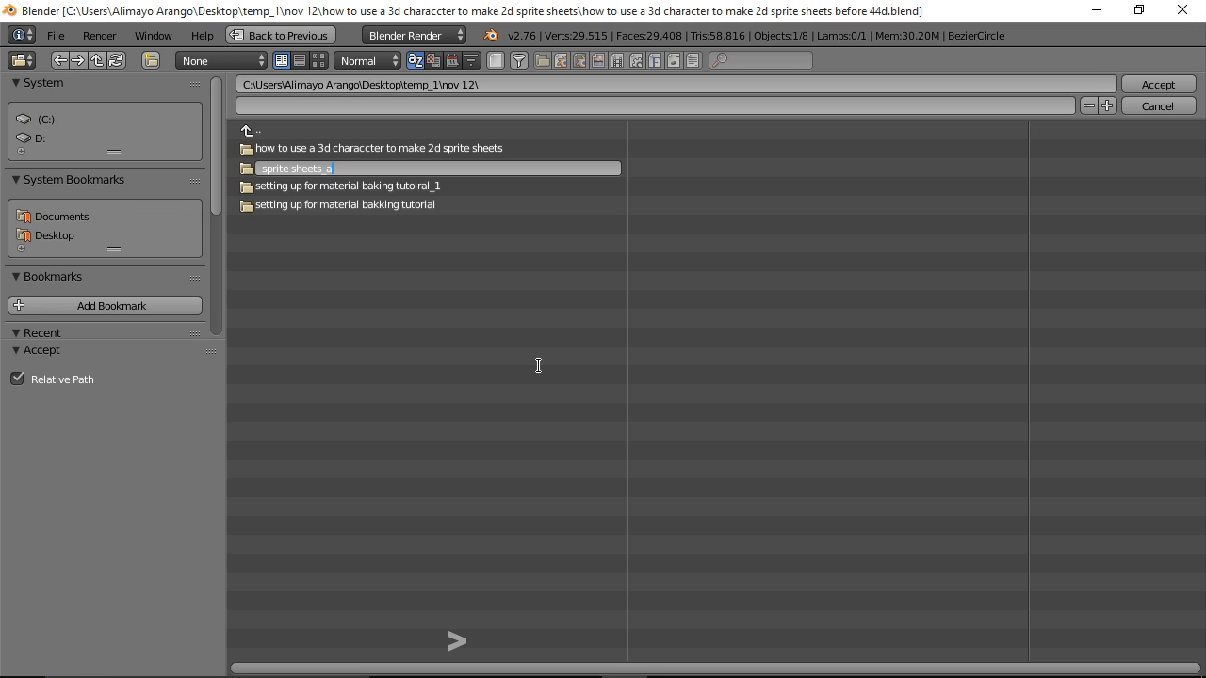
pyautogui.press('Return')
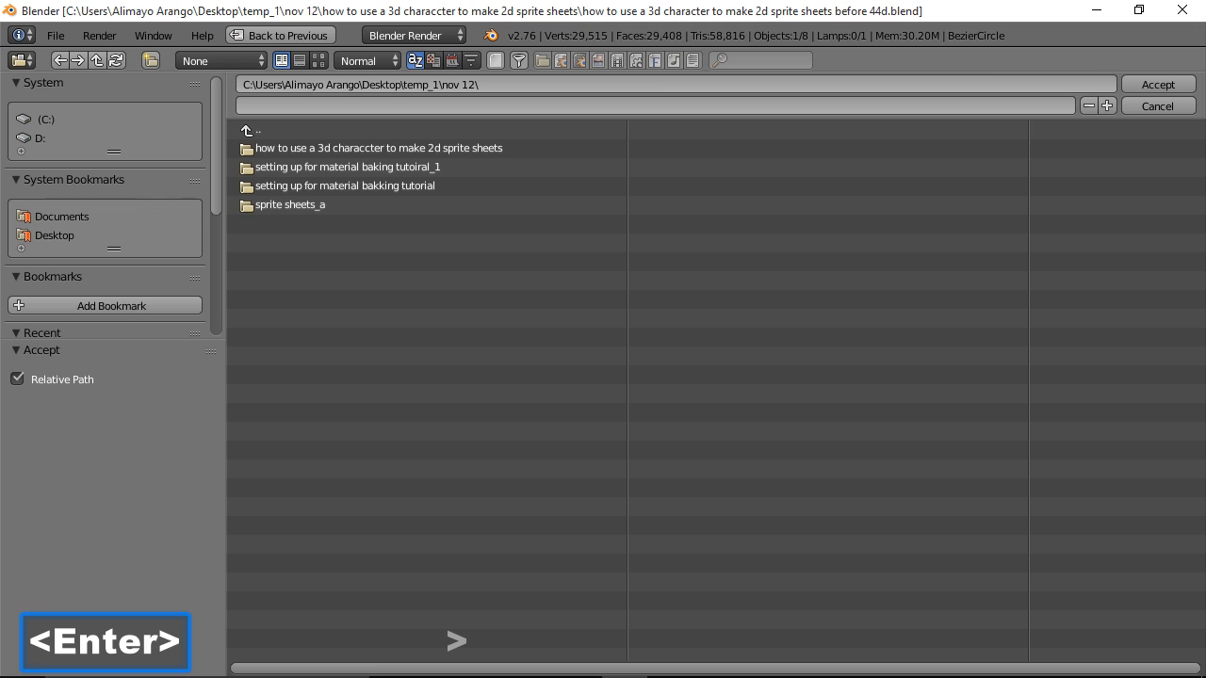
# Step: Create a subfolder named "angle 1" inside the sprite sheets_a folder
pyautogui.click(318, 208)
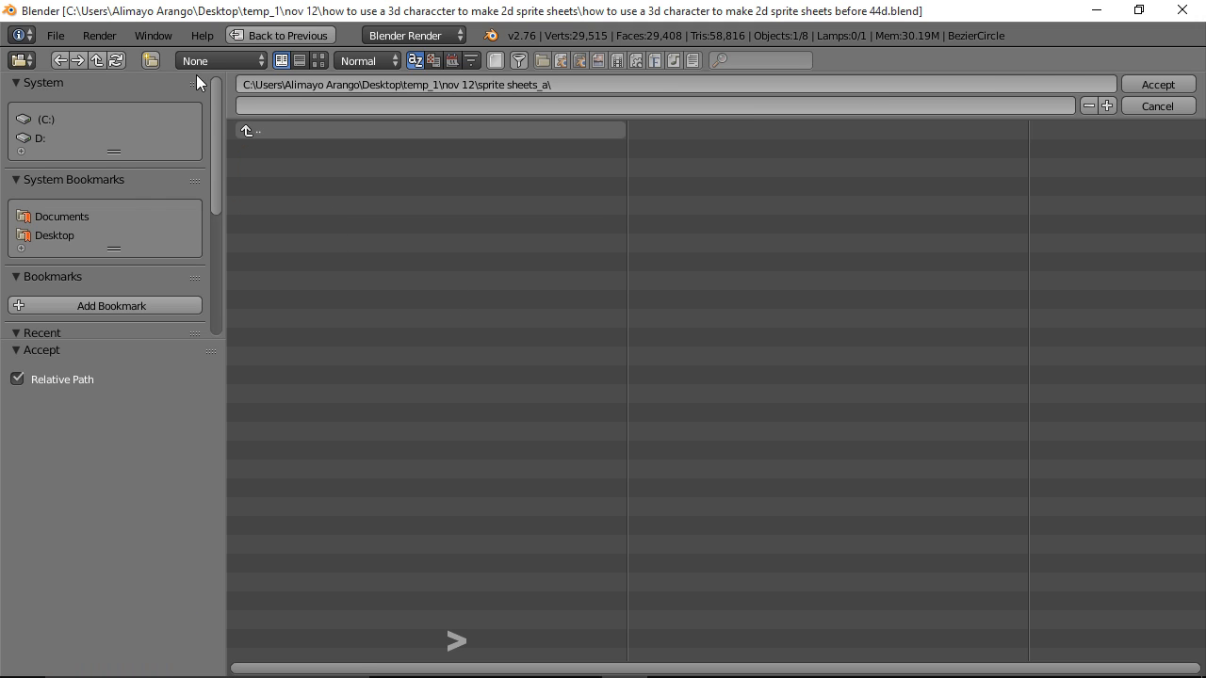
pyautogui.click(150, 58)
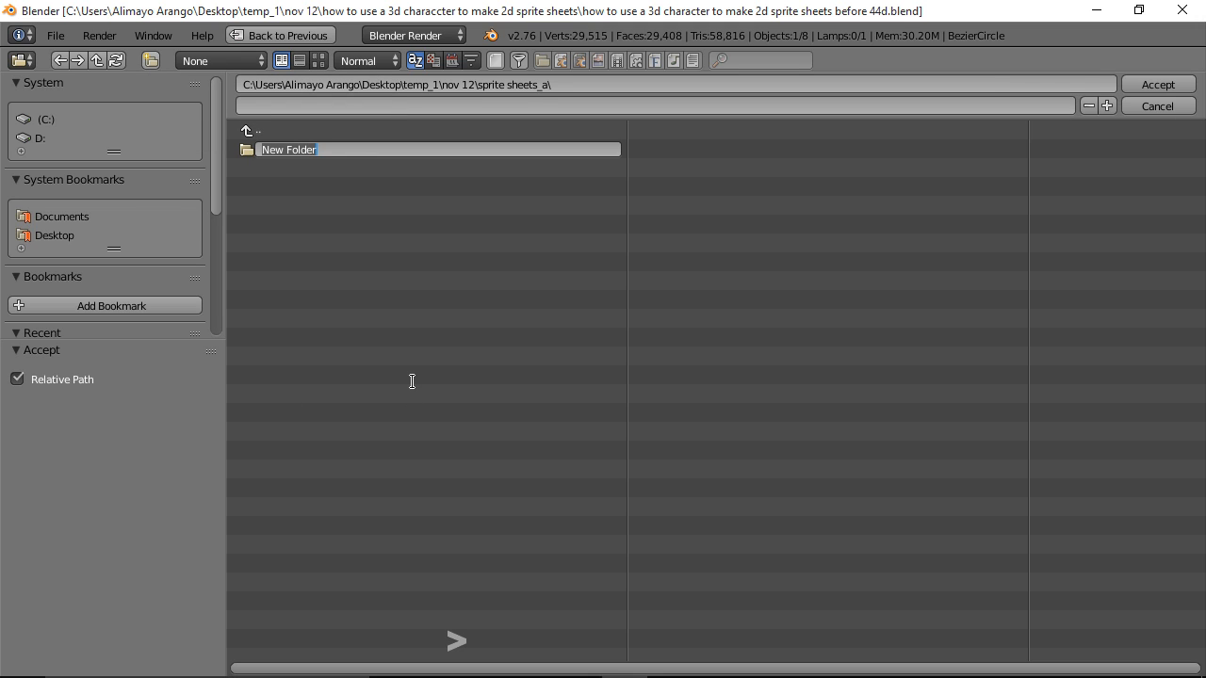
pyautogui.write('angle')
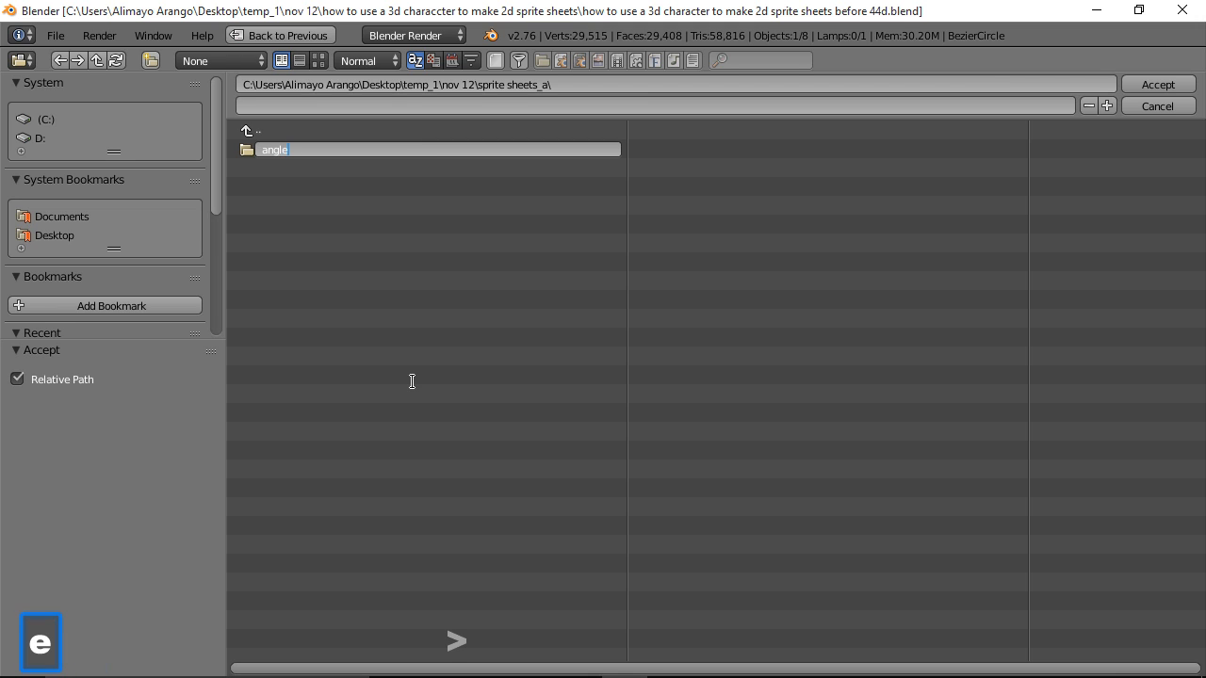
pyautogui.write(' 1')
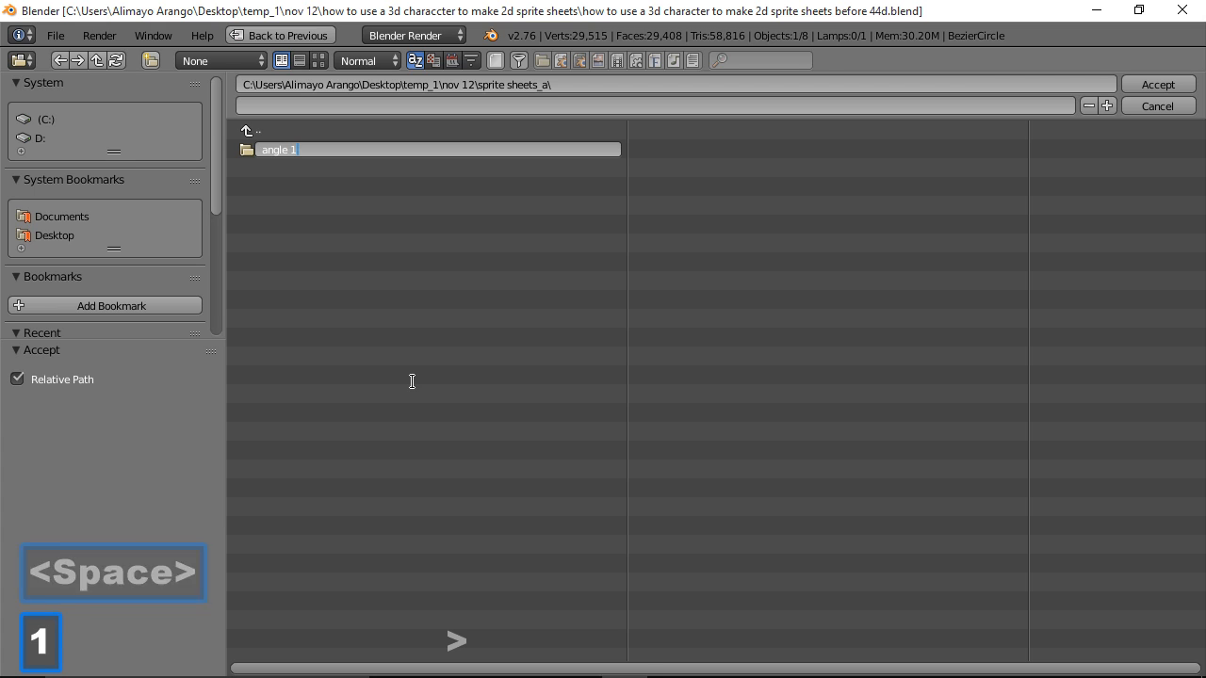
pyautogui.press('Return')
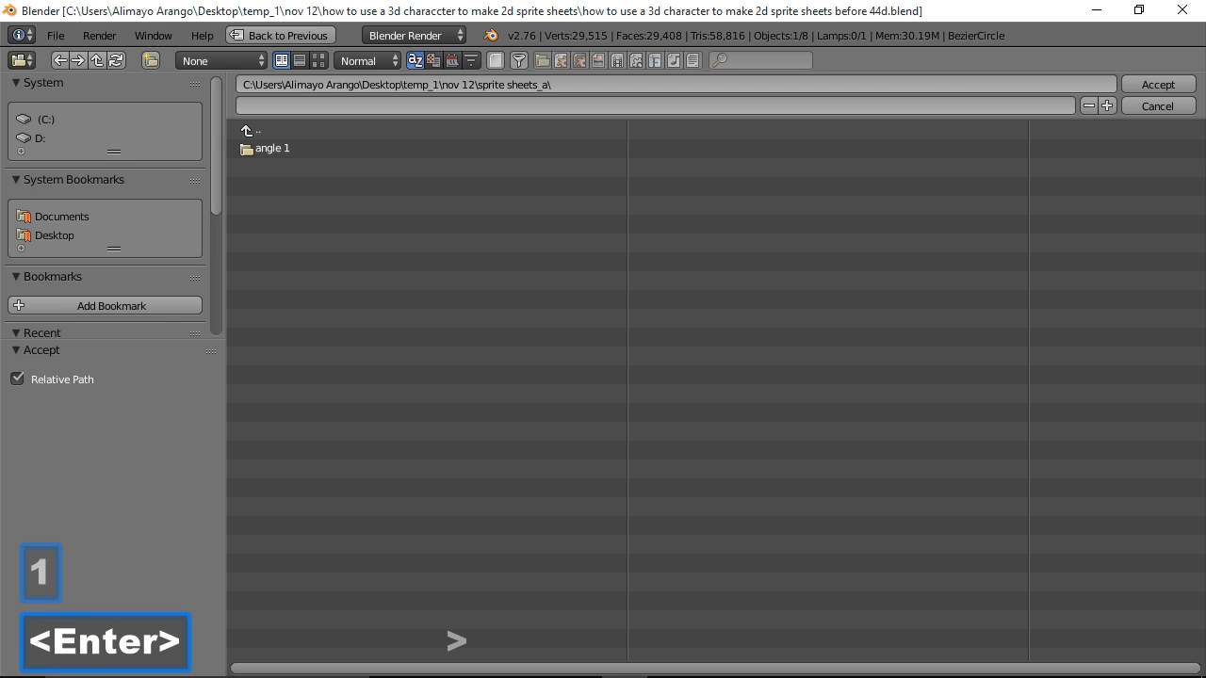
# Step: Set the render output to the angle 1 folder with the file name "angle 1" and accept the path
pyautogui.click(311, 151)
pyautogui.click(302, 107)
pyautogui.write('an')
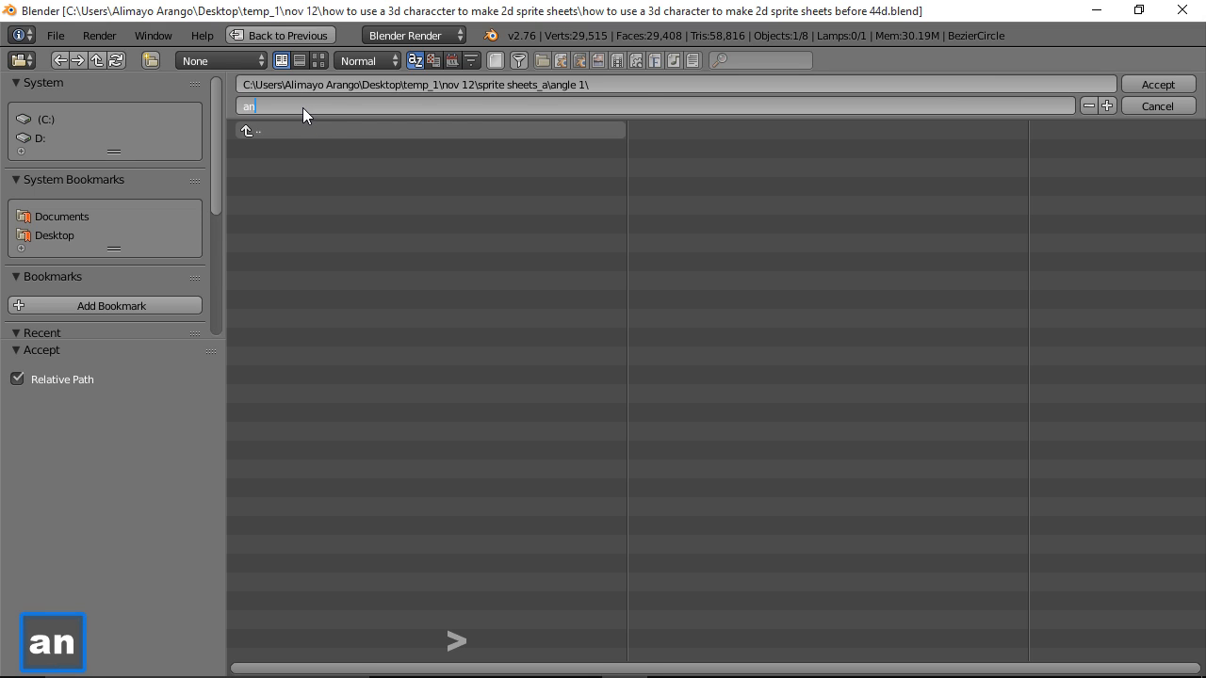
pyautogui.write('gle ')
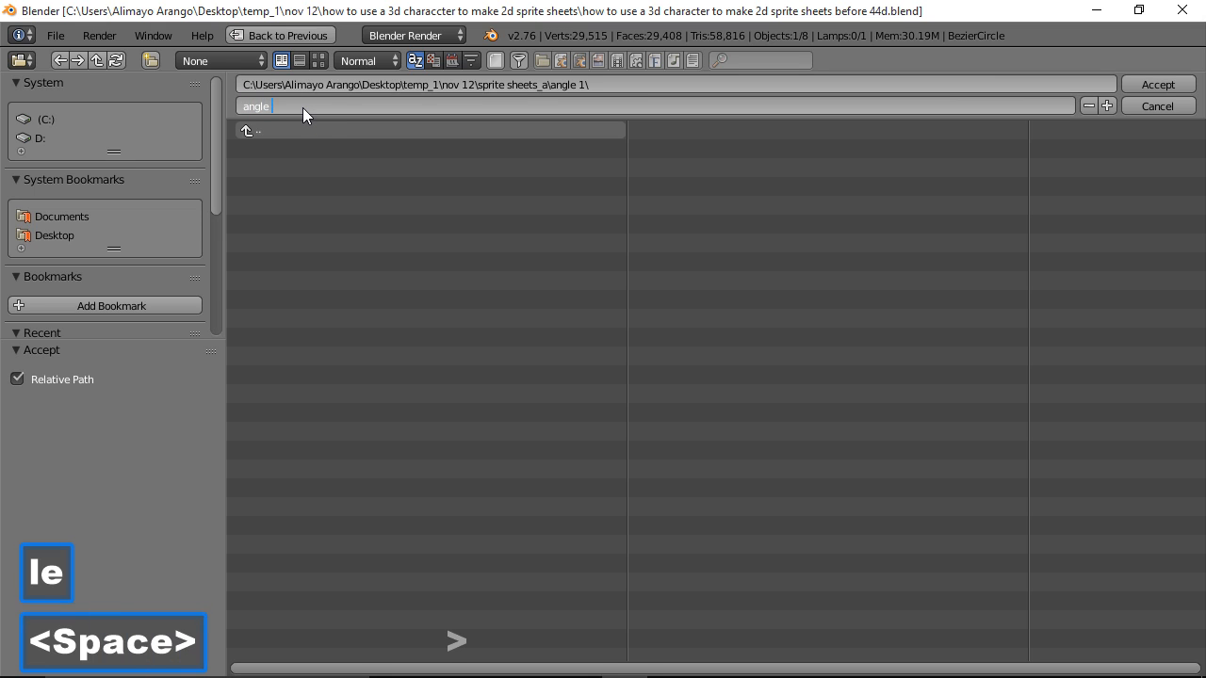
pyautogui.write('1')
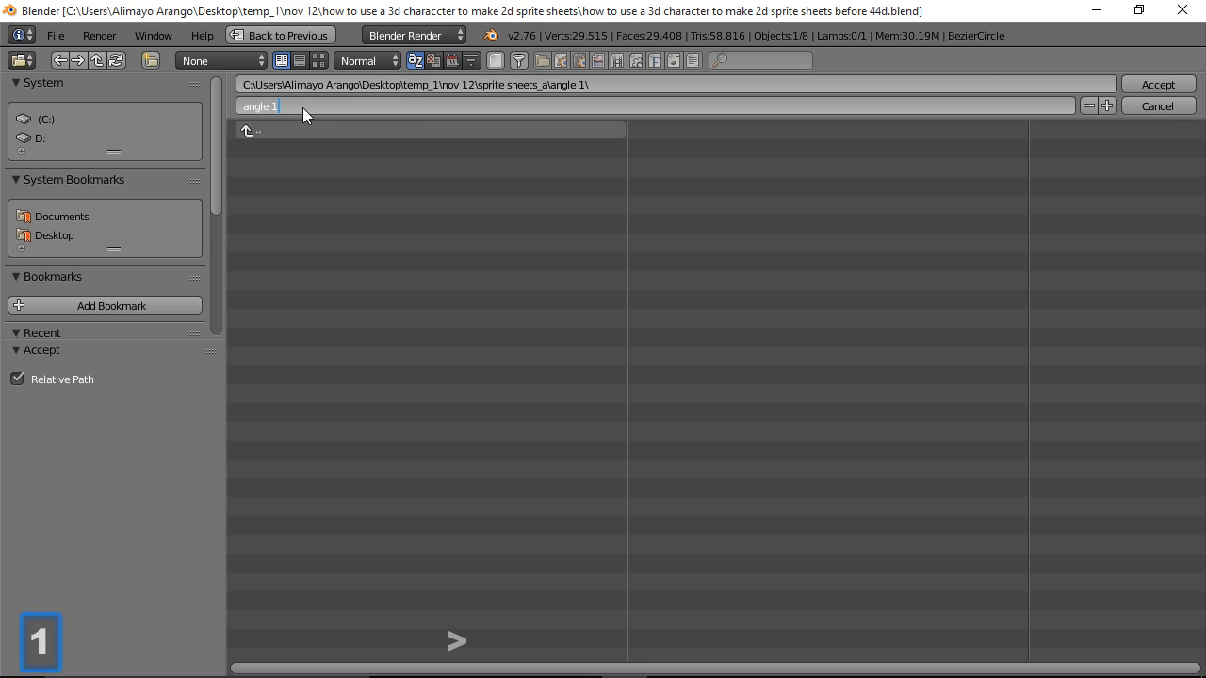
pyautogui.click(1179, 85)
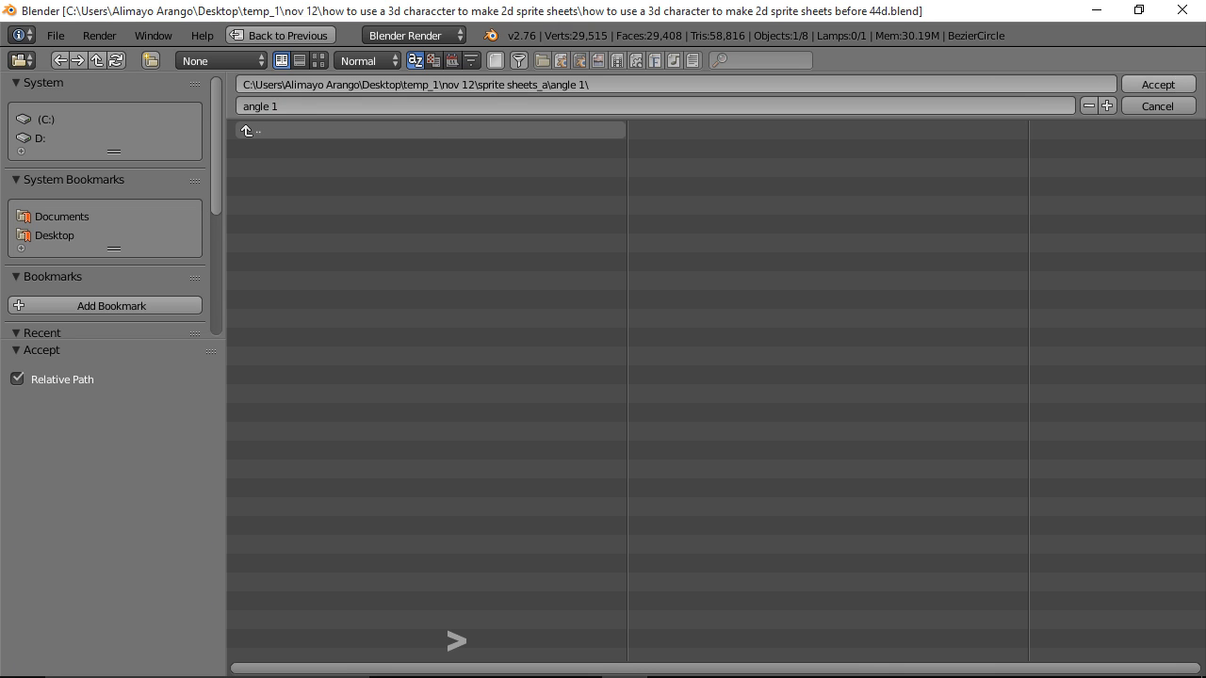
pyautogui.click(1178, 85)
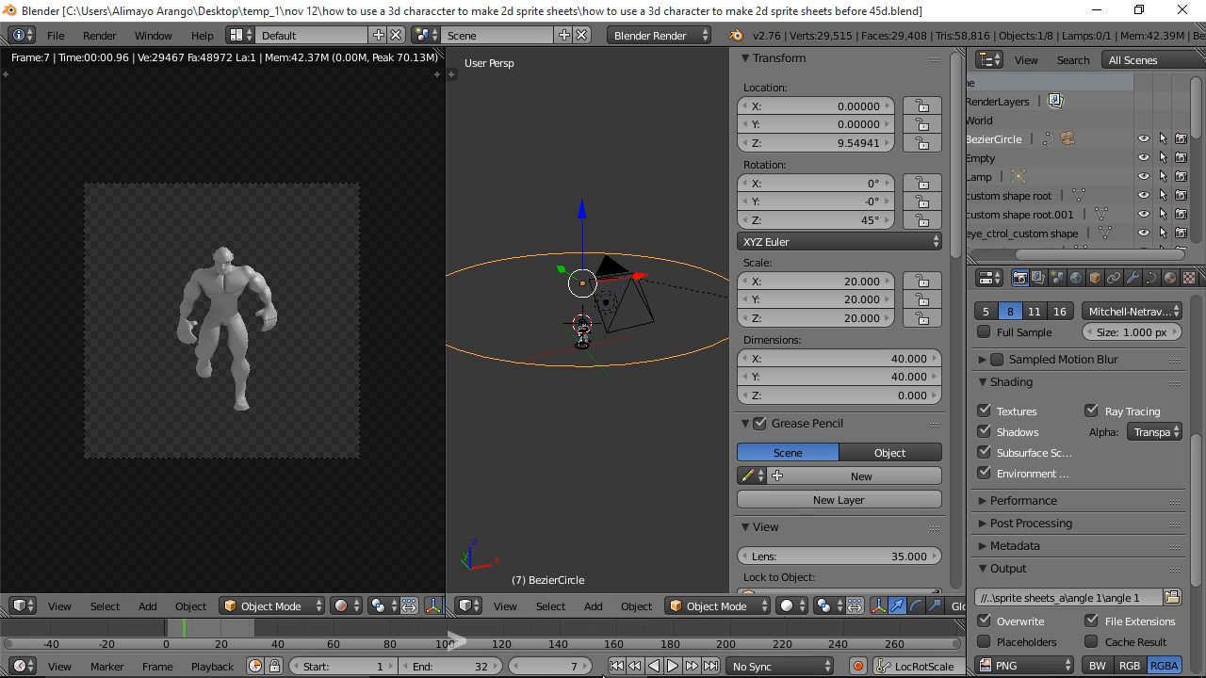
# Step: Set the render display to New Window, render the full walk animation and close the render window
pyautogui.moveTo(1196, 516); pyautogui.dragTo(1198, 346)
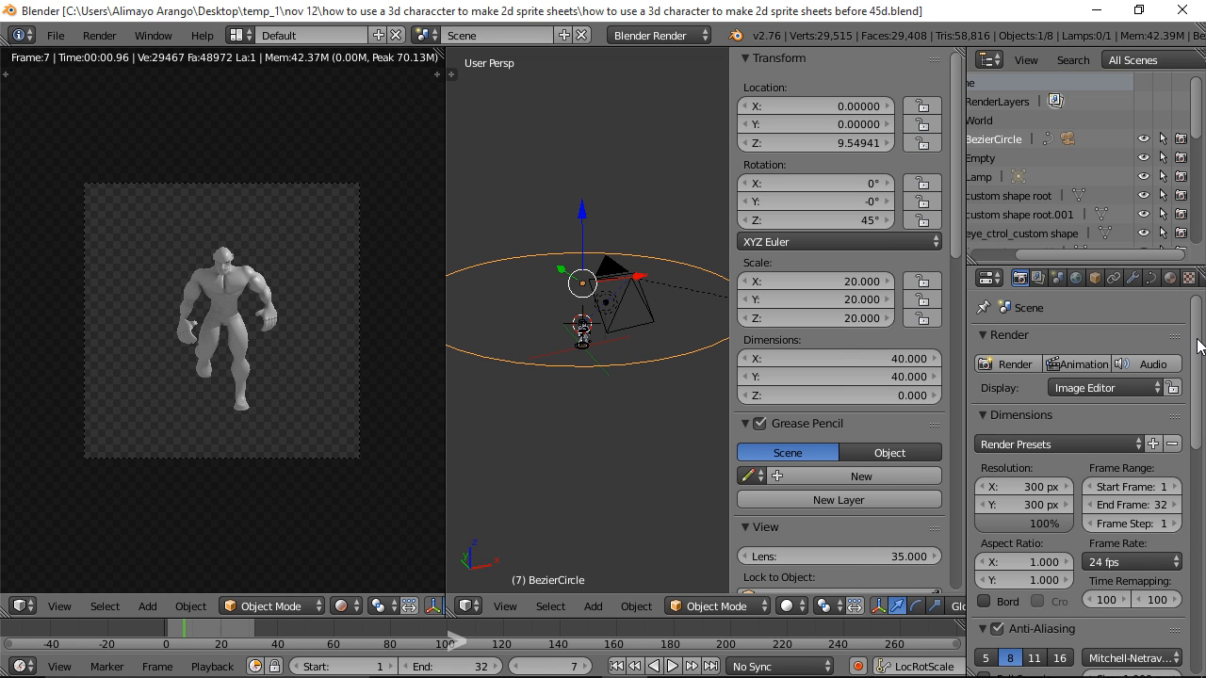
pyautogui.click(1135, 386)
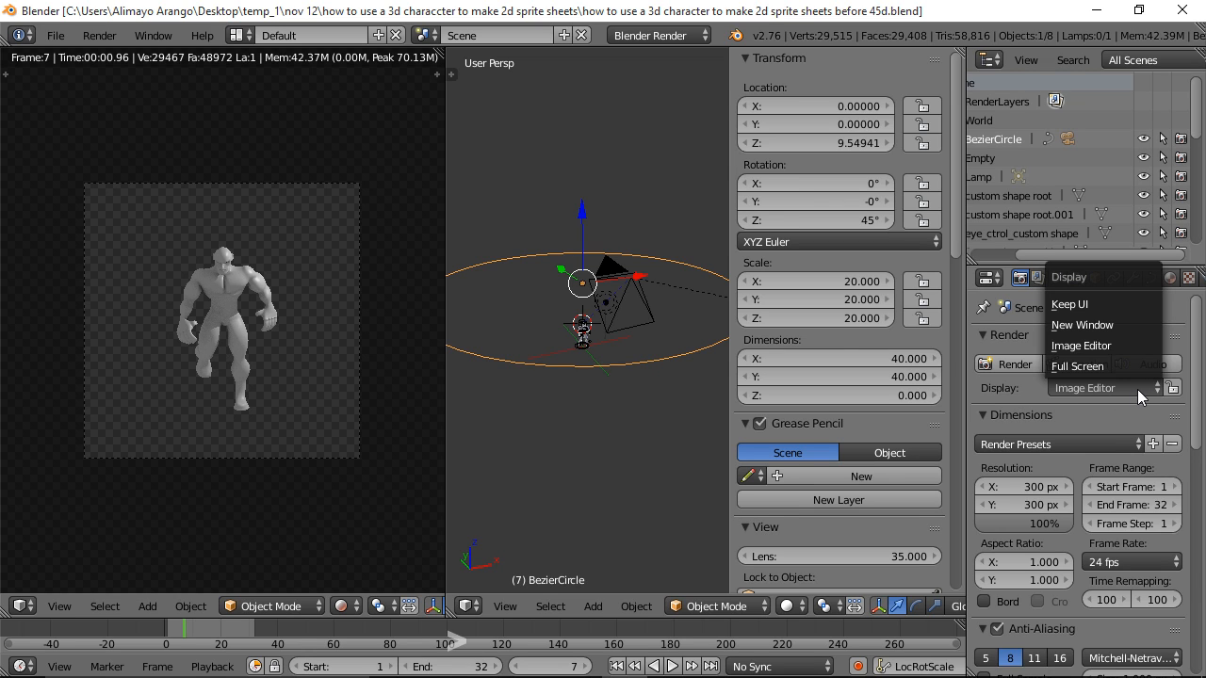
pyautogui.click(1128, 323)
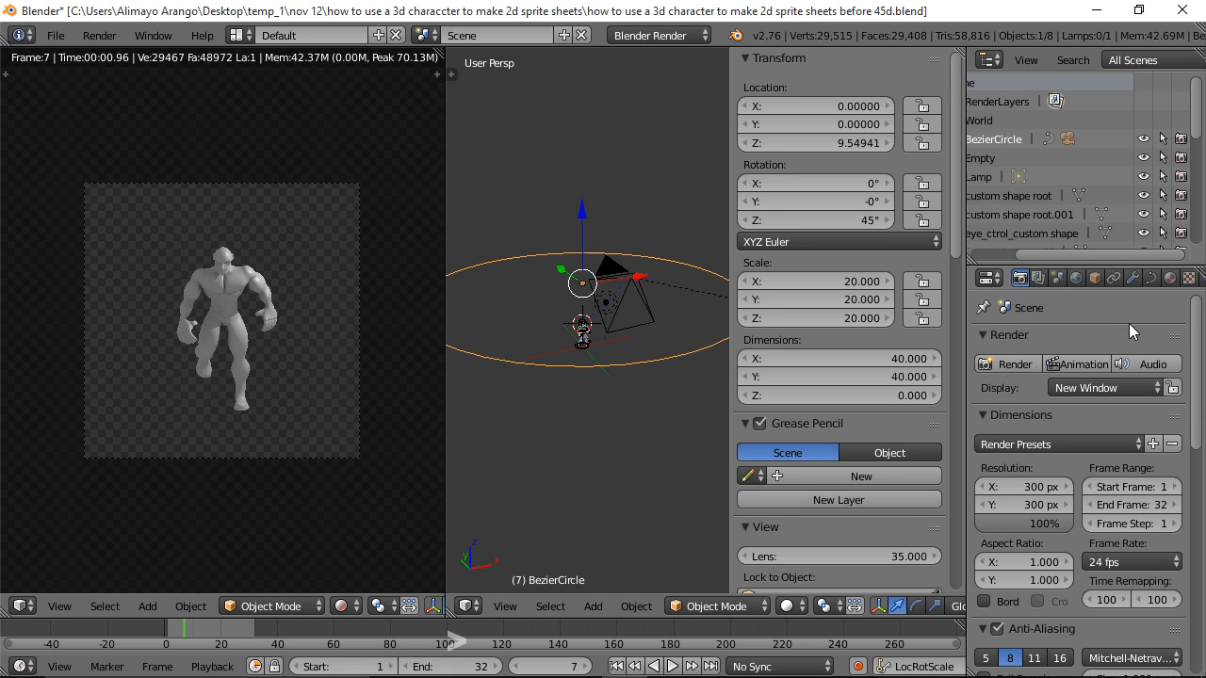
pyautogui.click(1081, 364)
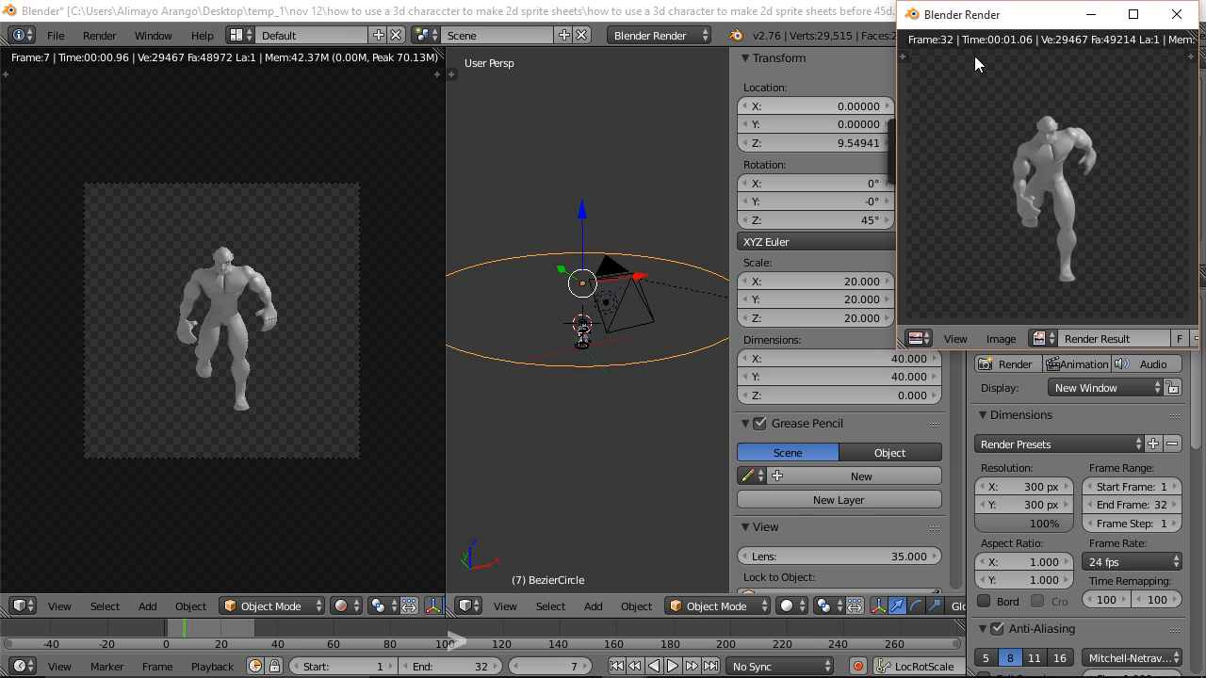
pyautogui.click(1176, 14)
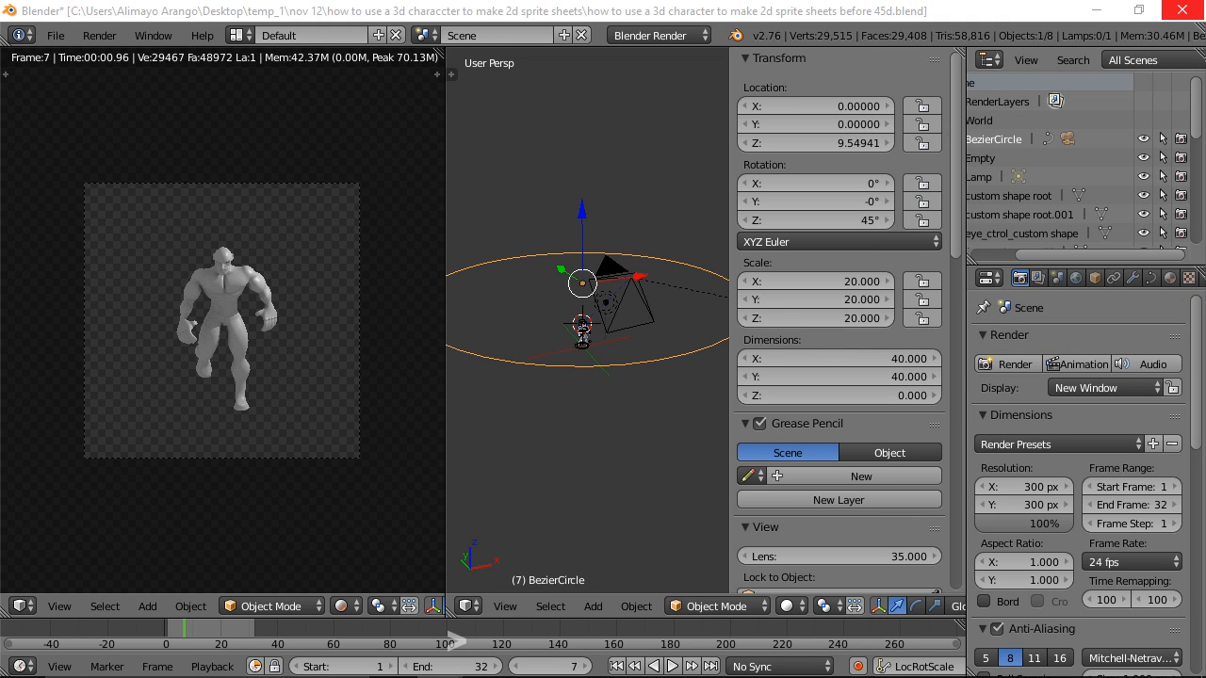
# Step: Examine the rendered sprite images of the angle 1 folder in File Explorer and return to Blender
pyautogui.moveTo(1205, 199); pyautogui.dragTo(720, 54)
pyautogui.click(758, 252)
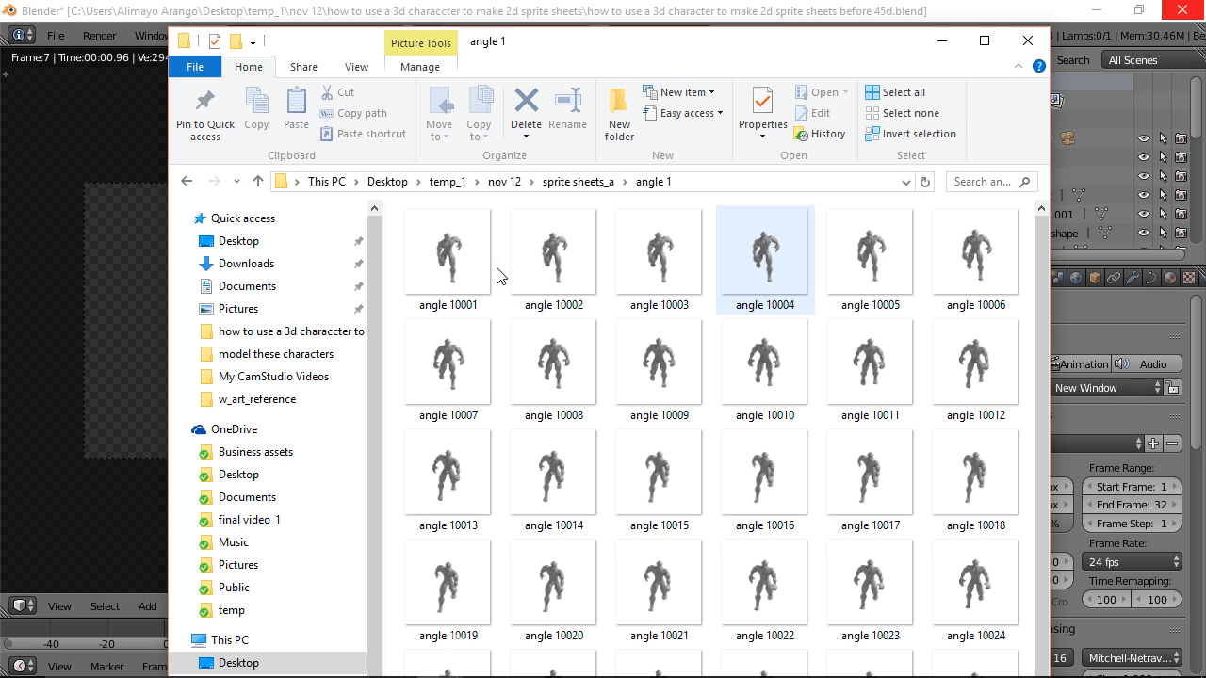
pyautogui.click(869, 405)
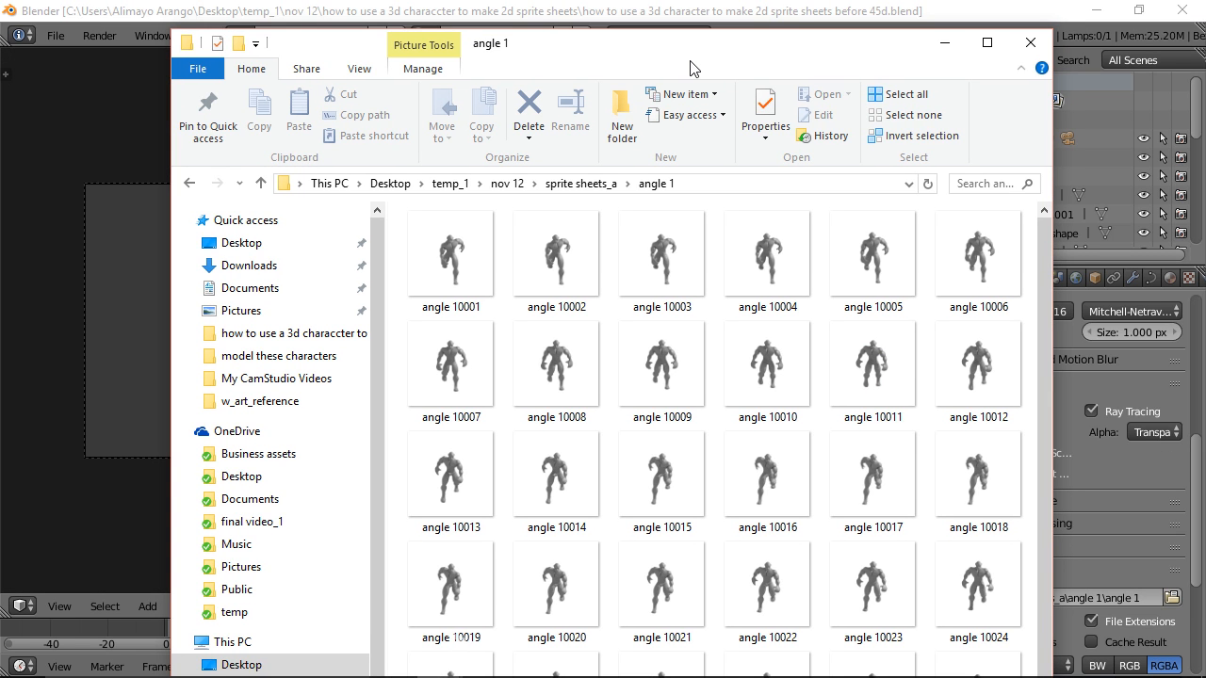
pyautogui.moveTo(697, 58); pyautogui.dragTo(1046, 149)
pyautogui.moveTo(659, 132); pyautogui.dragTo(1205, 243)
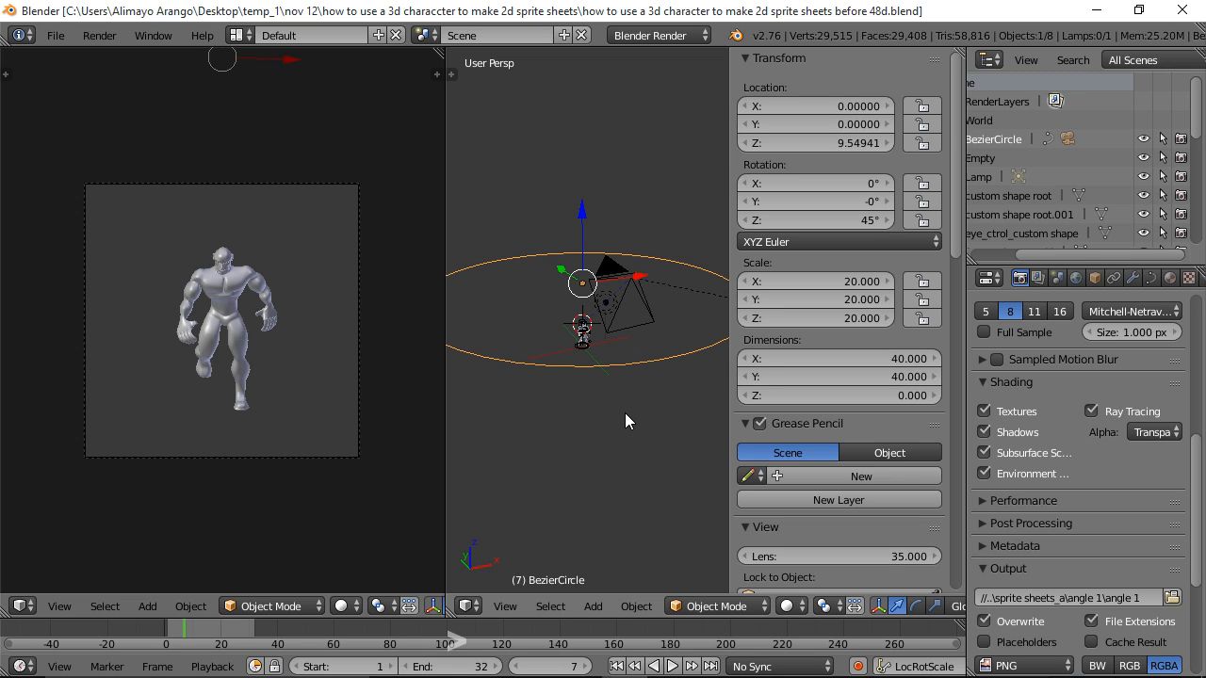
# Step: Rotate the Bezier circle another 45° about the global Z axis to give the camera a second angle
pyautogui.write('rz')
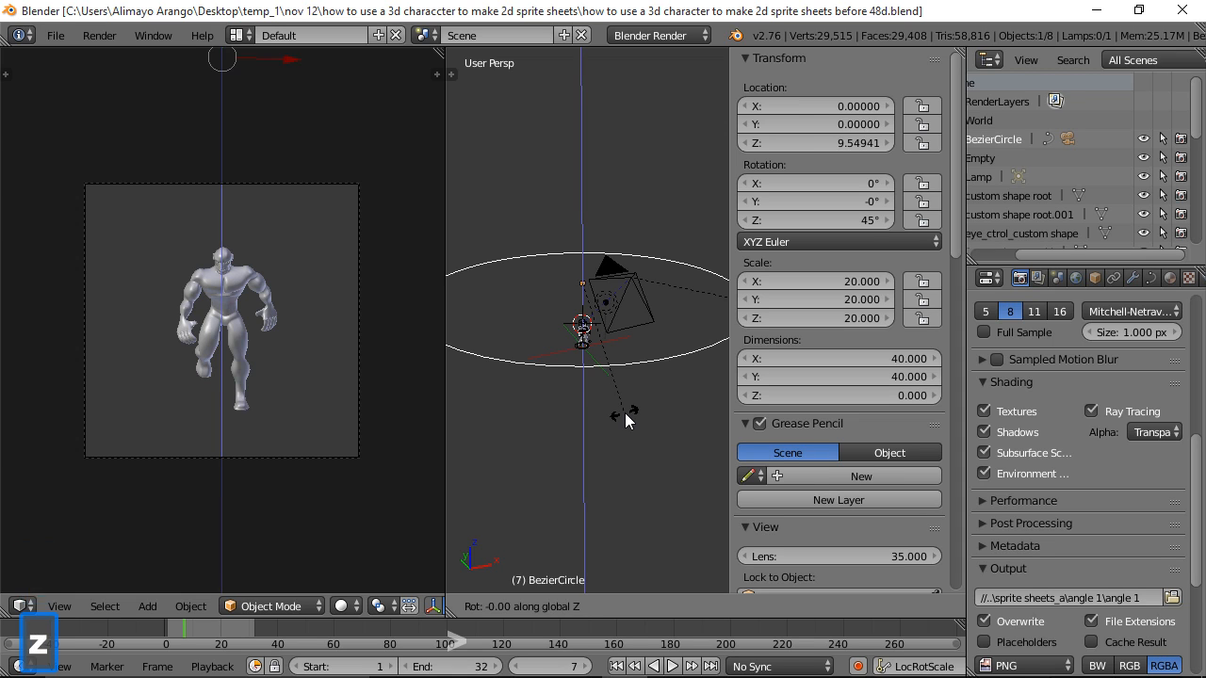
pyautogui.write('45')
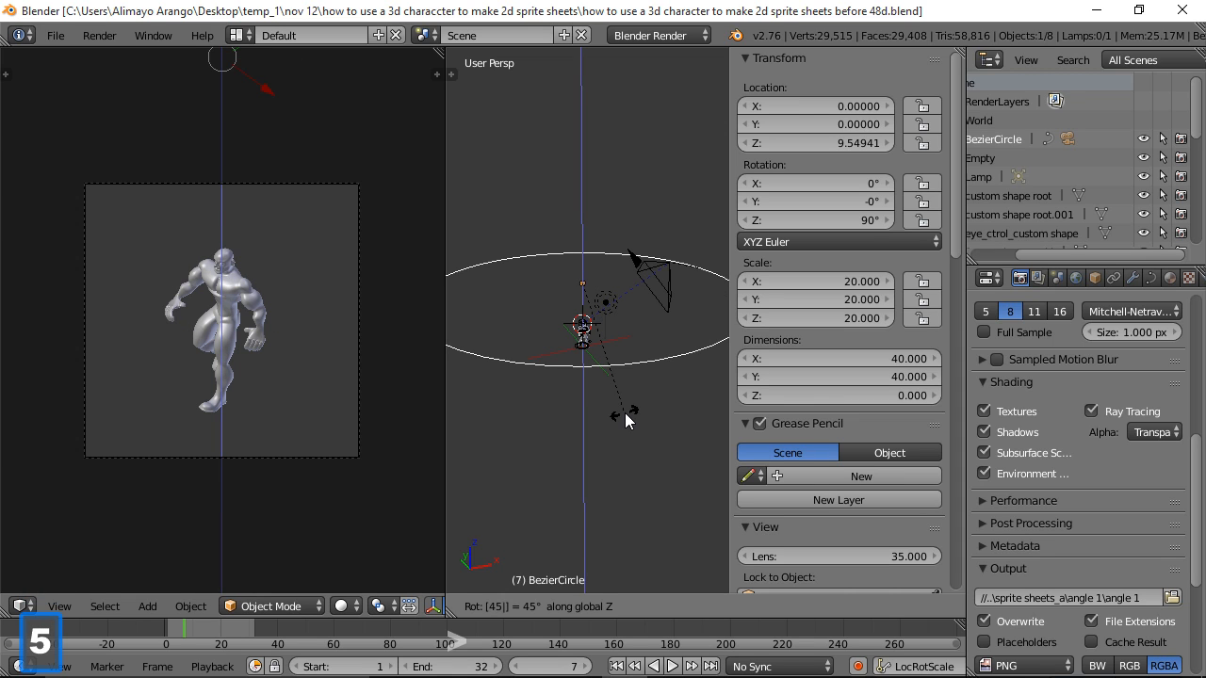
pyautogui.press('Return')
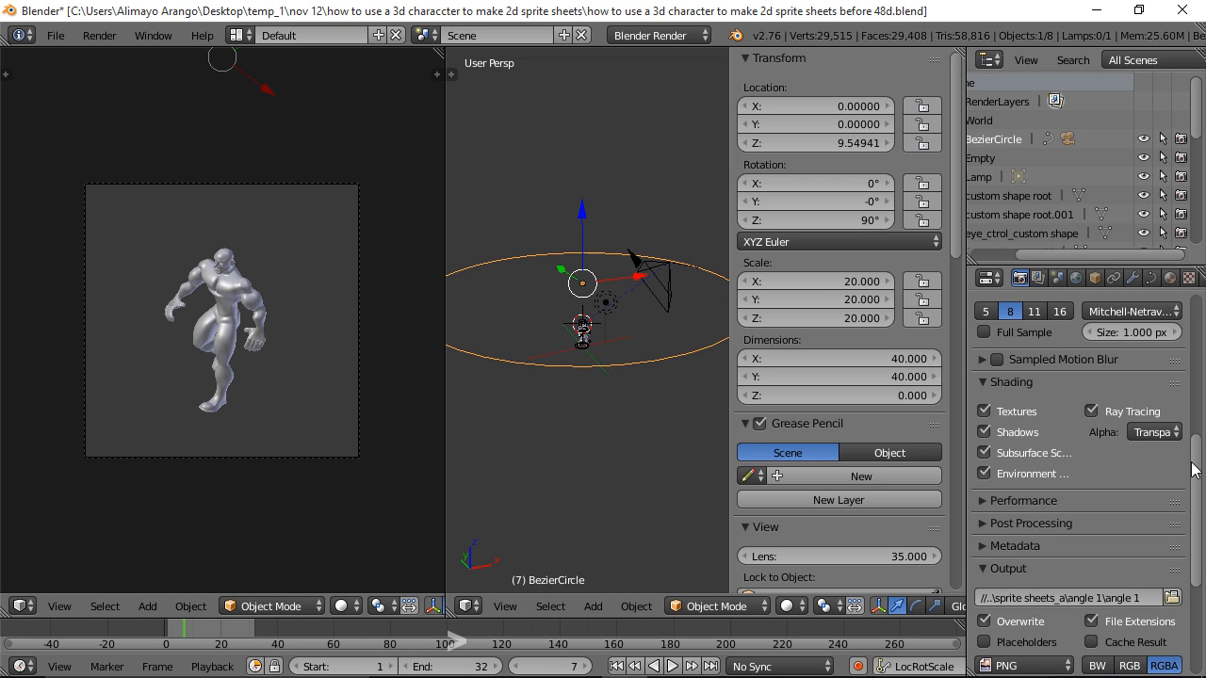
# Step: Create a new folder named "angle 2" beside the angle 1 folder in sprite sheets_a while choosing the render output path
pyautogui.moveTo(1196, 468); pyautogui.dragTo(1201, 565)
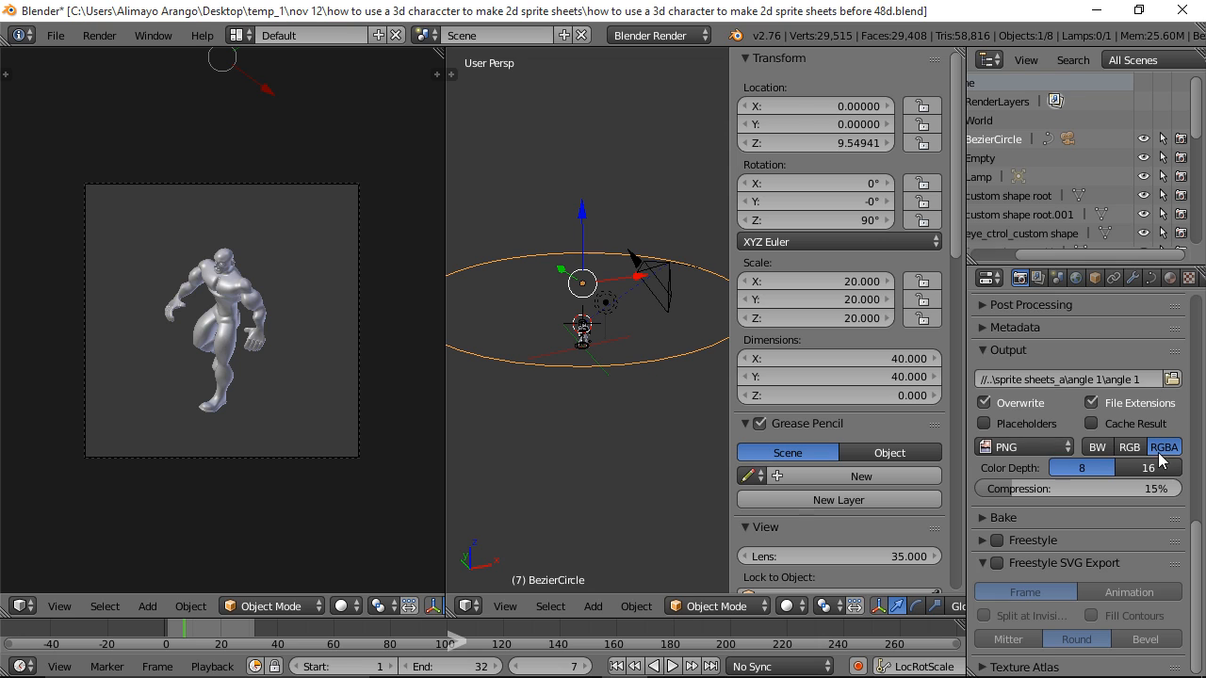
pyautogui.click(1173, 380)
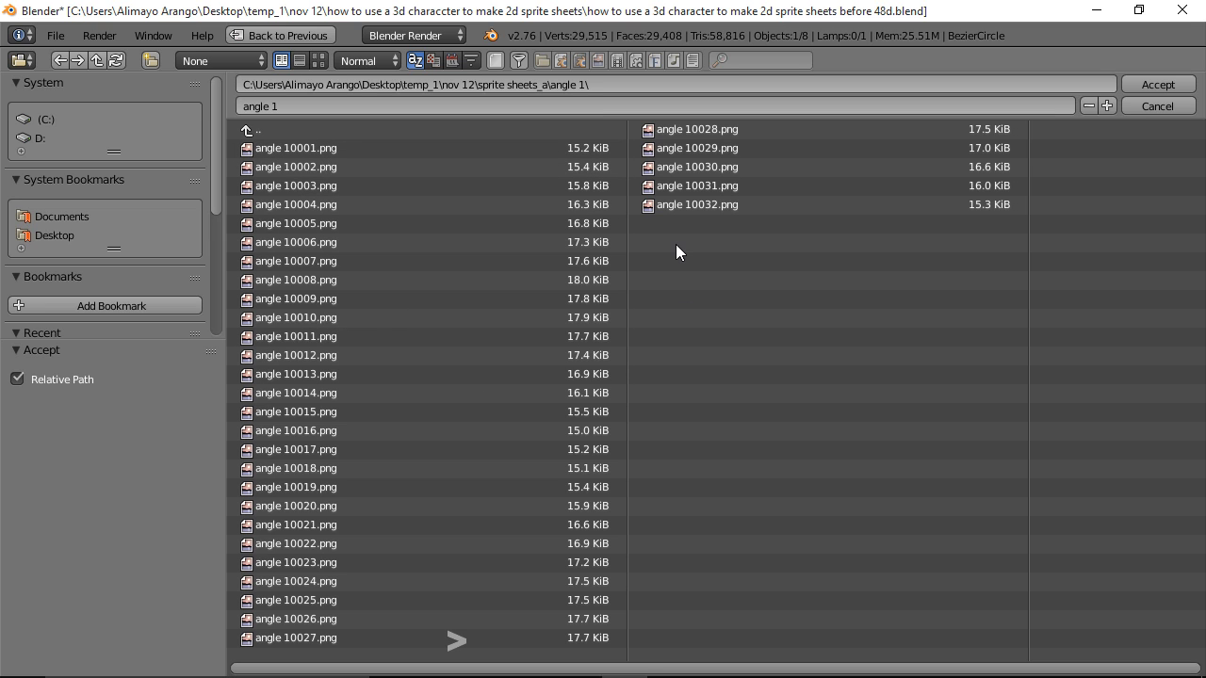
pyautogui.click(320, 60)
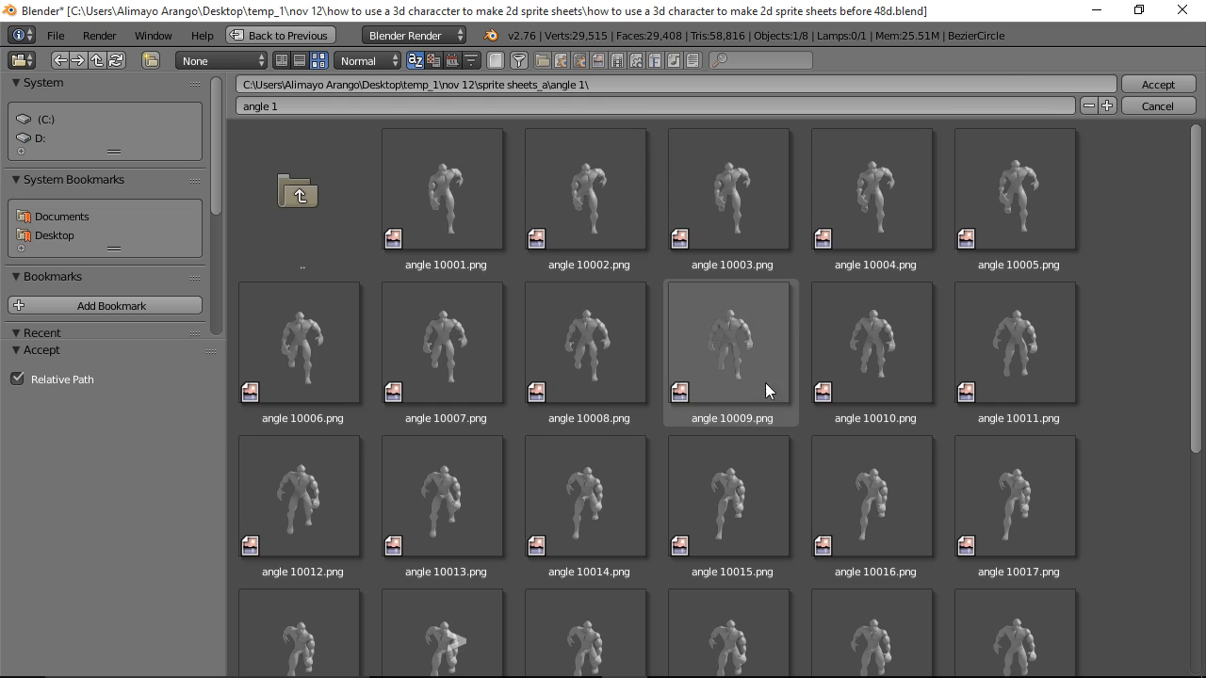
pyautogui.click(298, 197)
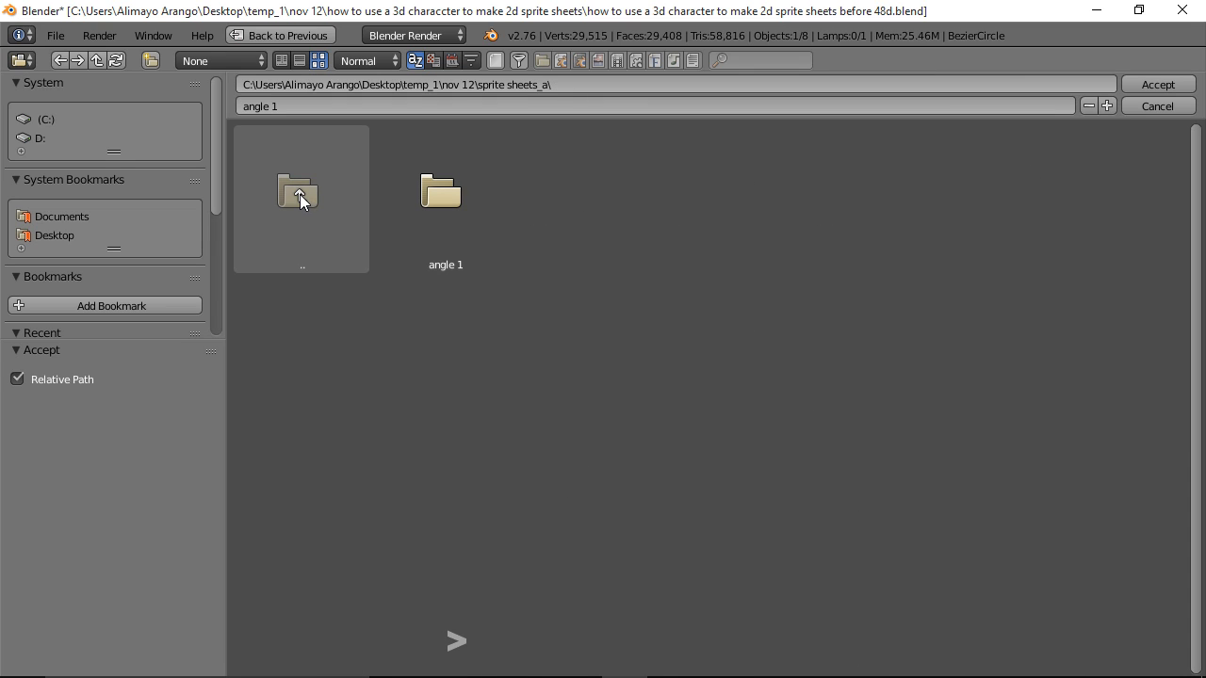
pyautogui.click(148, 62)
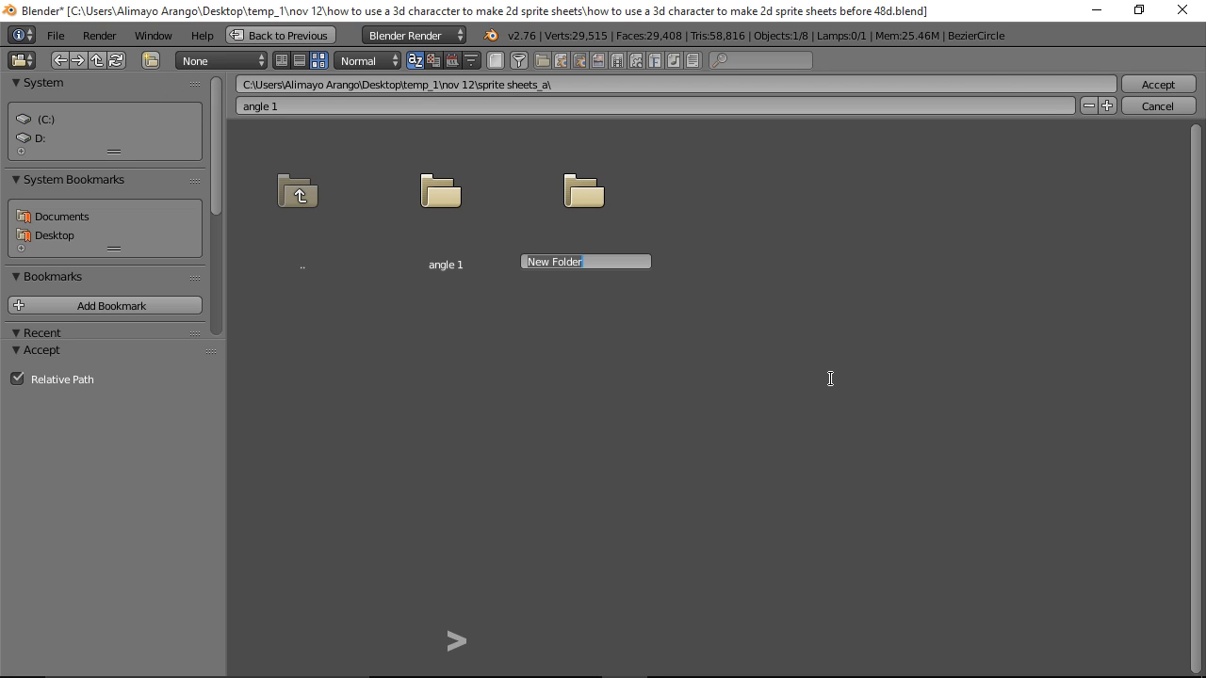
pyautogui.write('angl')
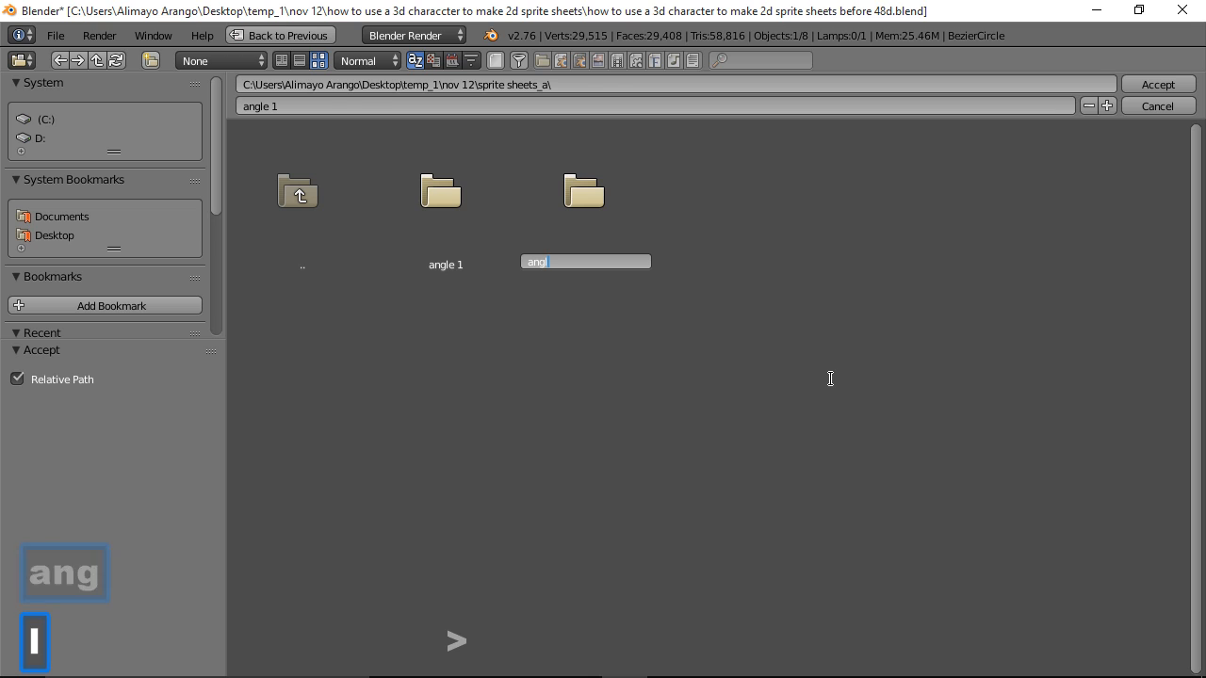
pyautogui.write('e 2')
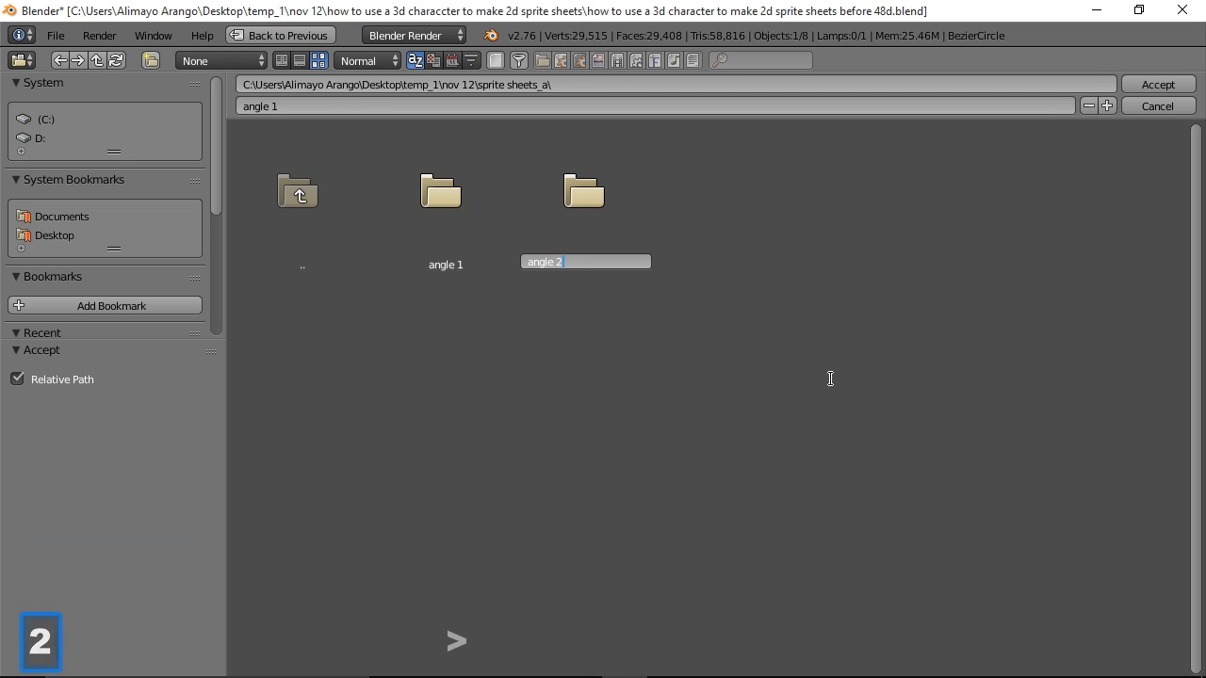
pyautogui.press('Return')
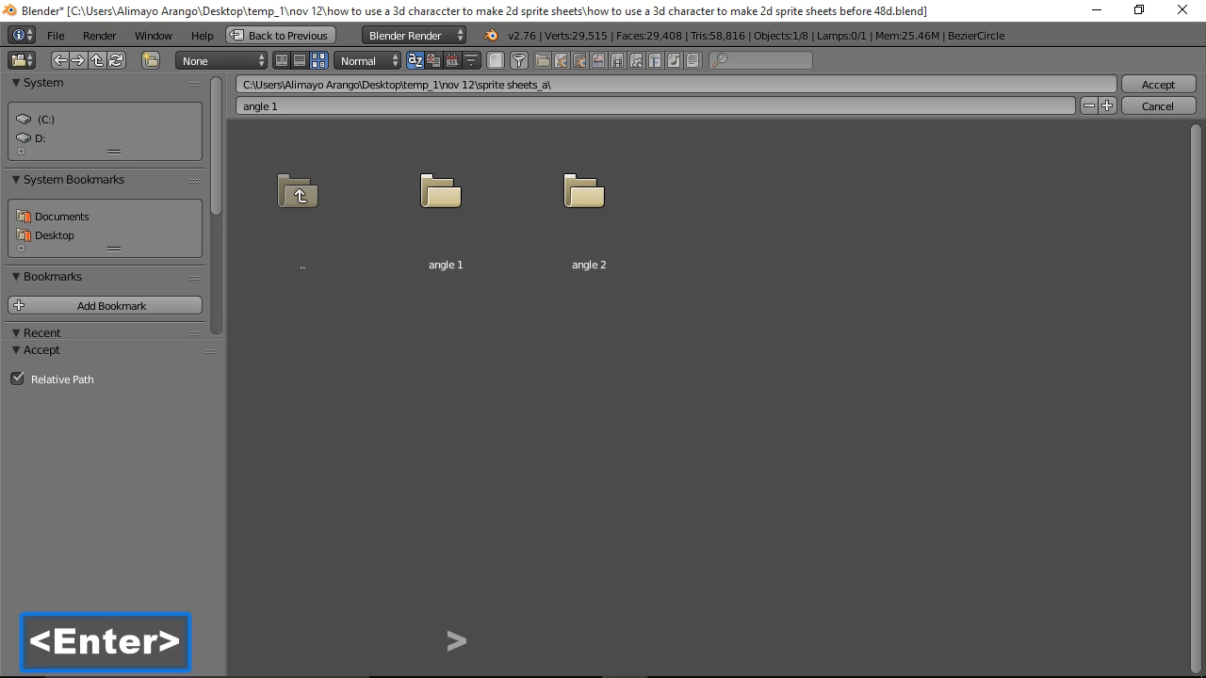
# Step: Set the render output to the angle 2 folder with the file name "angle 2" and accept the path
pyautogui.doubleClick(593, 211)
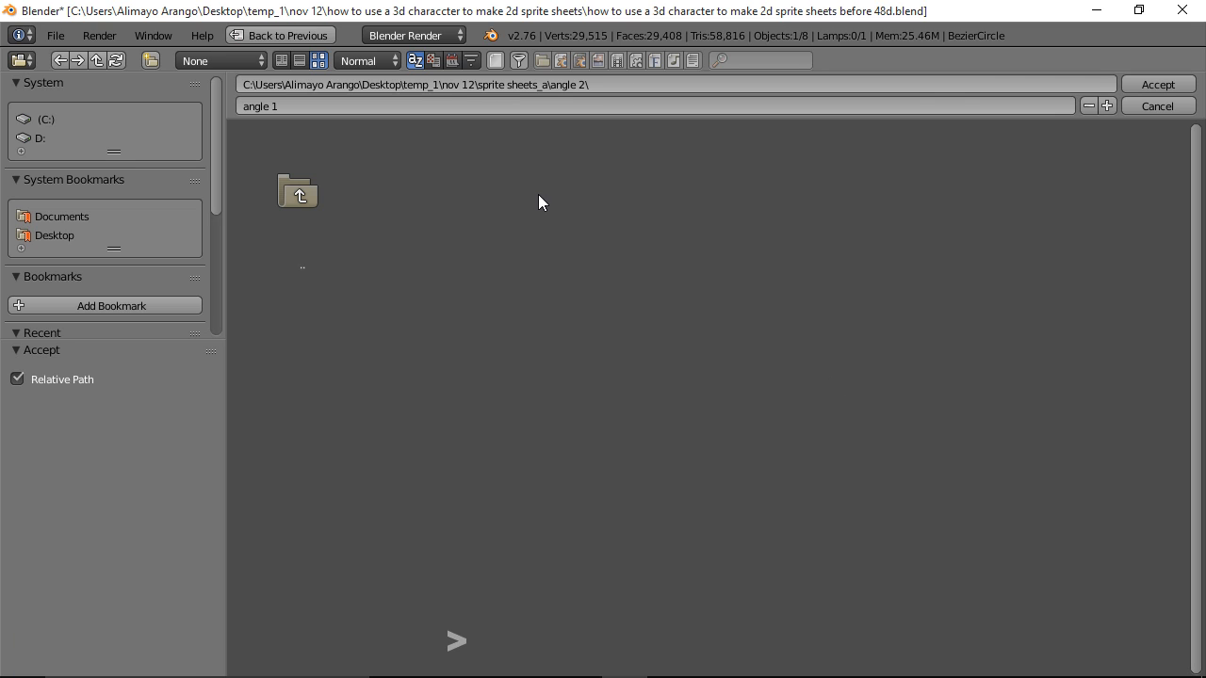
pyautogui.click(1107, 105)
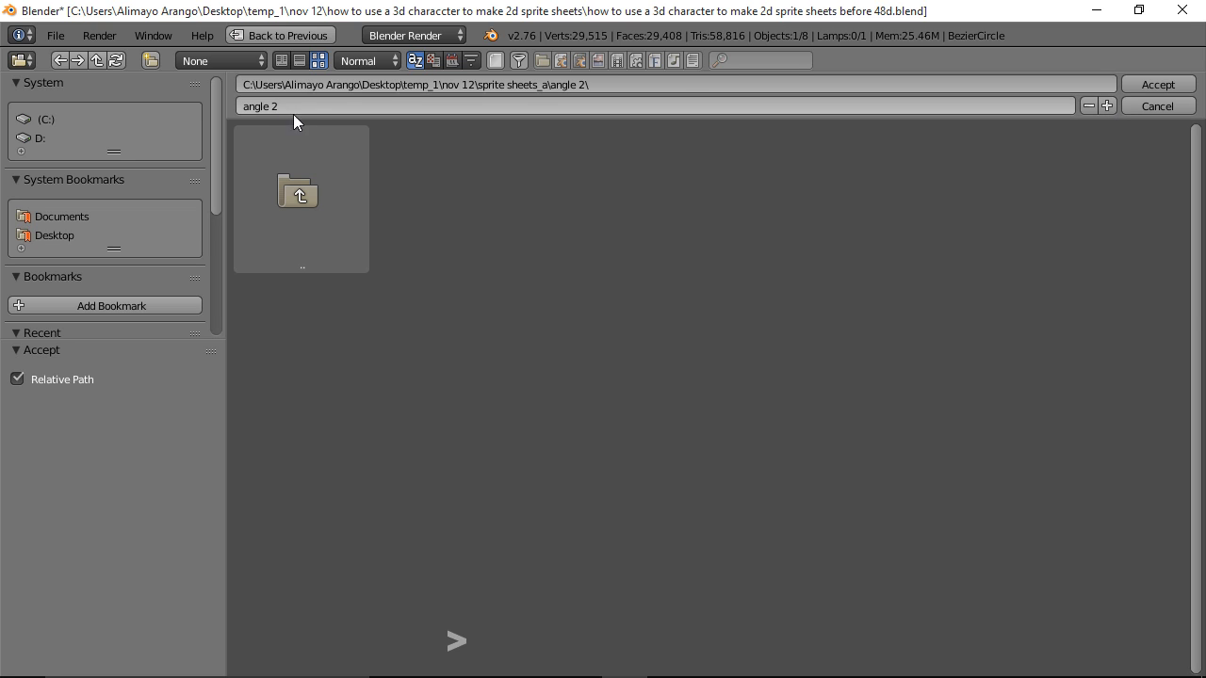
pyautogui.click(1168, 87)
# Step: Set the render display to New Window, render the walk animation from the second angle and close the render window
pyautogui.moveTo(1197, 457); pyautogui.dragTo(1203, 303)
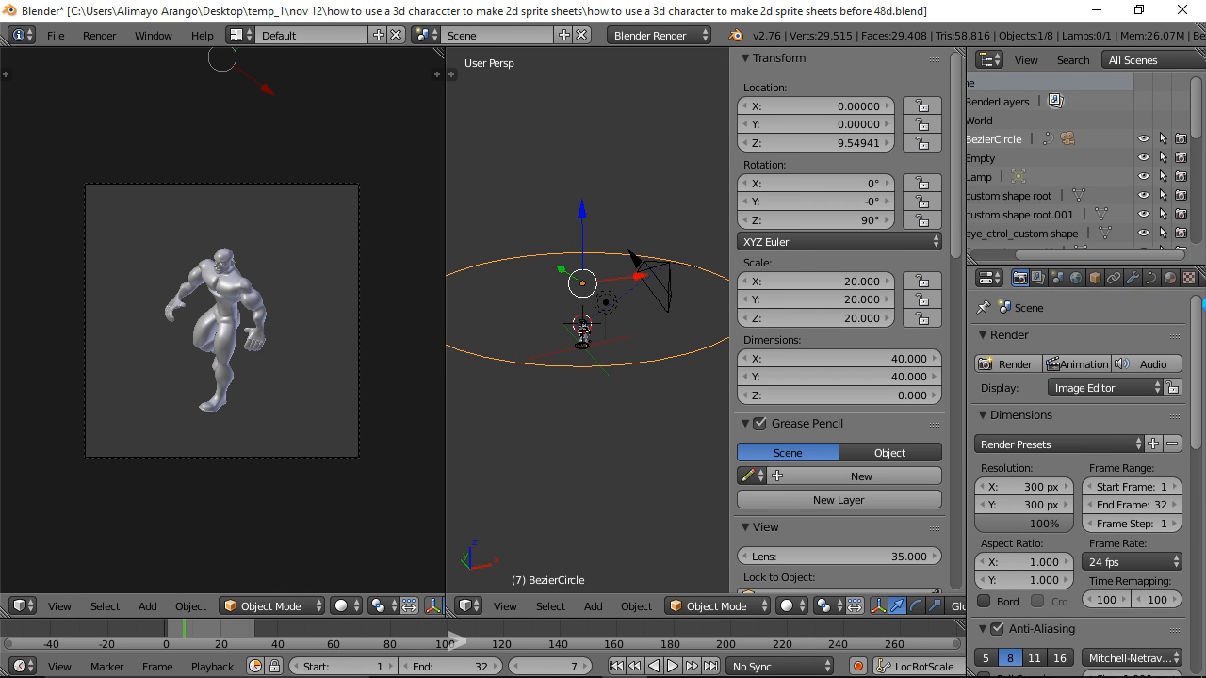
pyautogui.click(1144, 389)
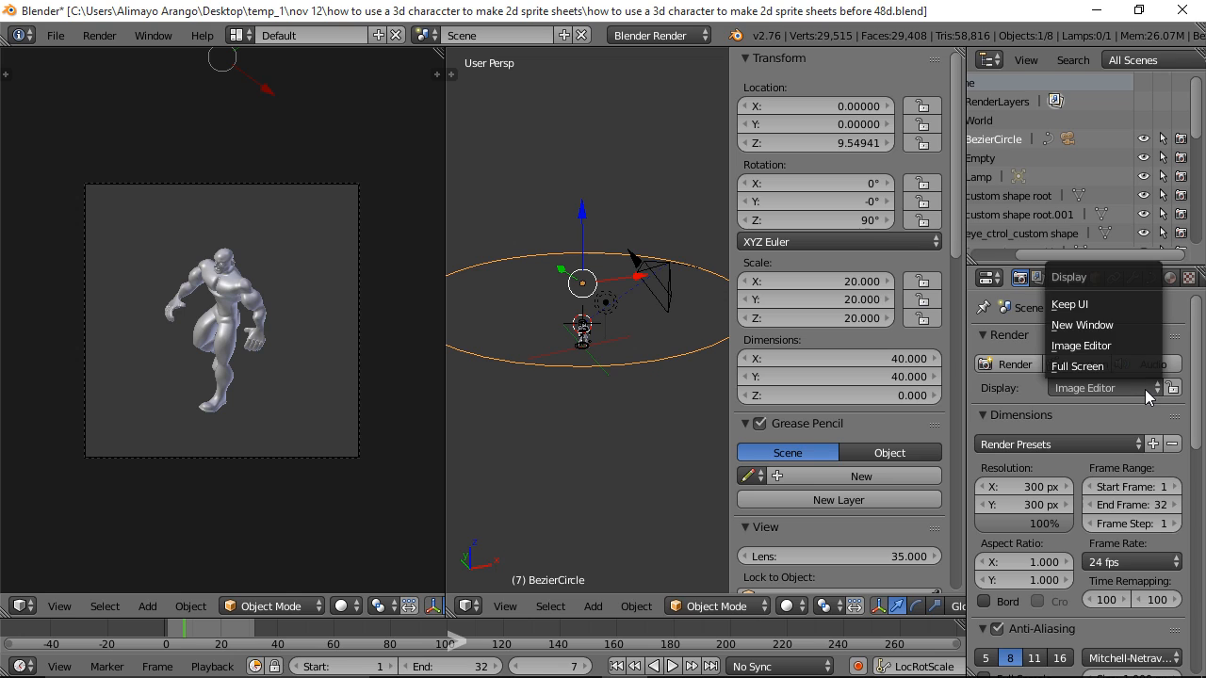
pyautogui.click(1123, 326)
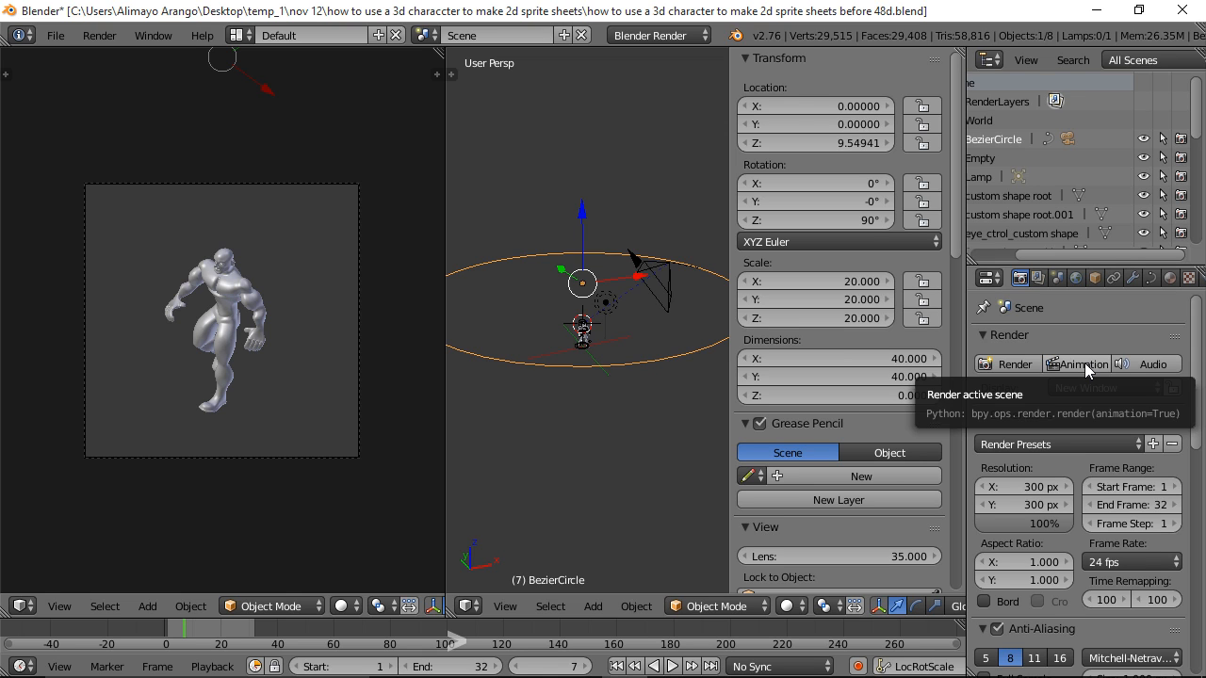
pyautogui.click(1083, 365)
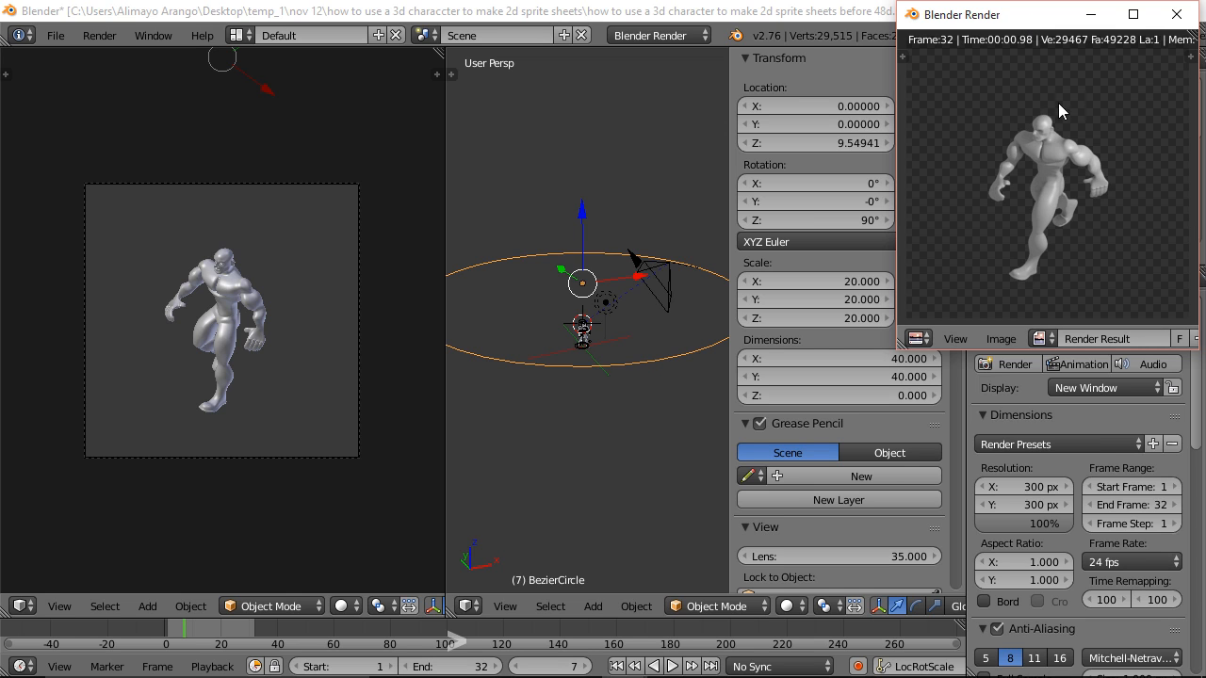
pyautogui.click(1176, 16)
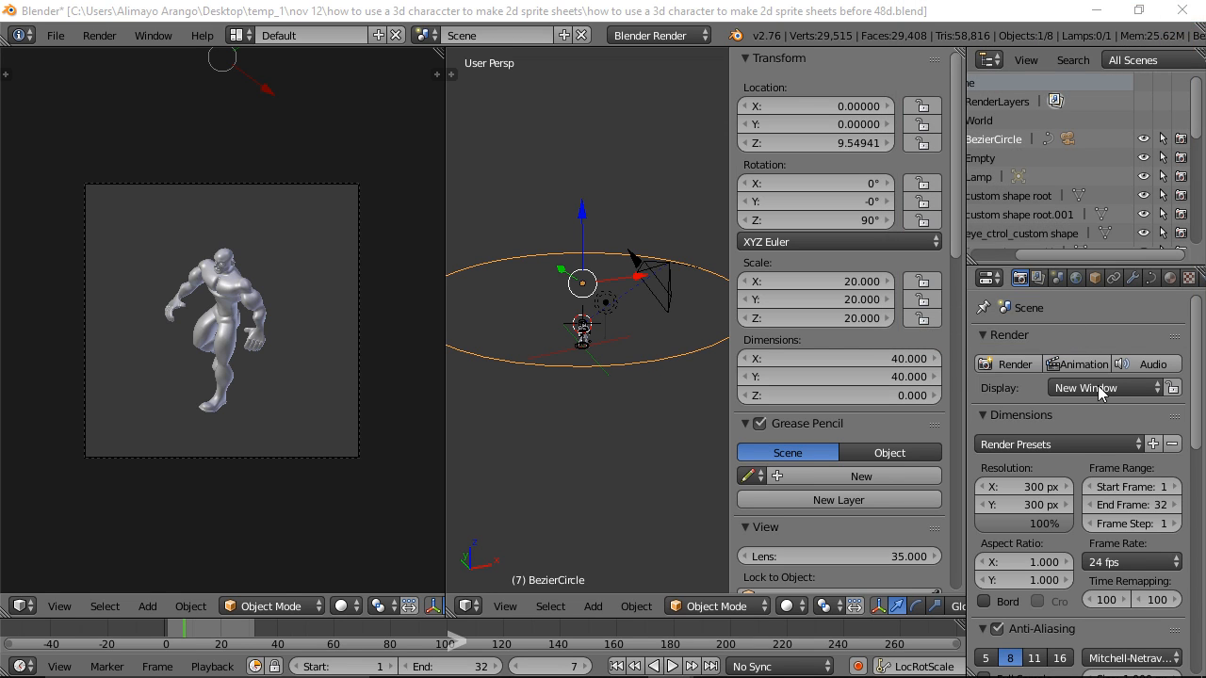
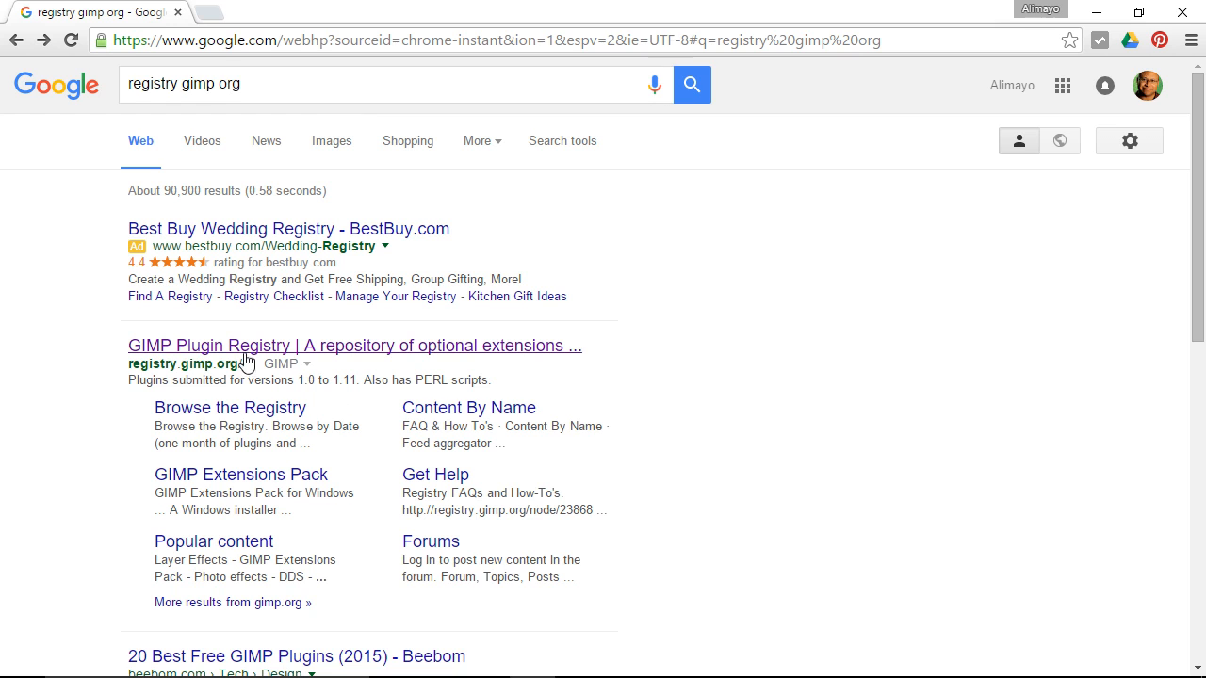
# Step: In Chrome, search the GIMP Plugin Registry for "fuse layers" and open the Fuse layers script page
pyautogui.click(423, 355)
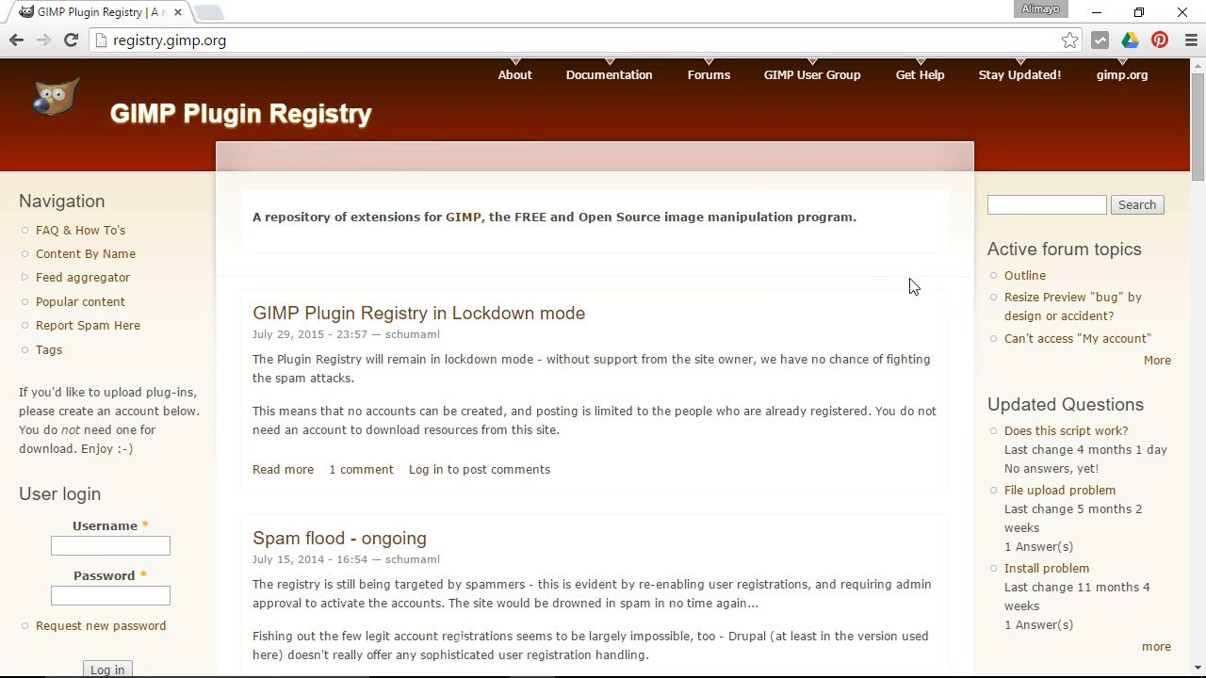
pyautogui.click(1011, 204)
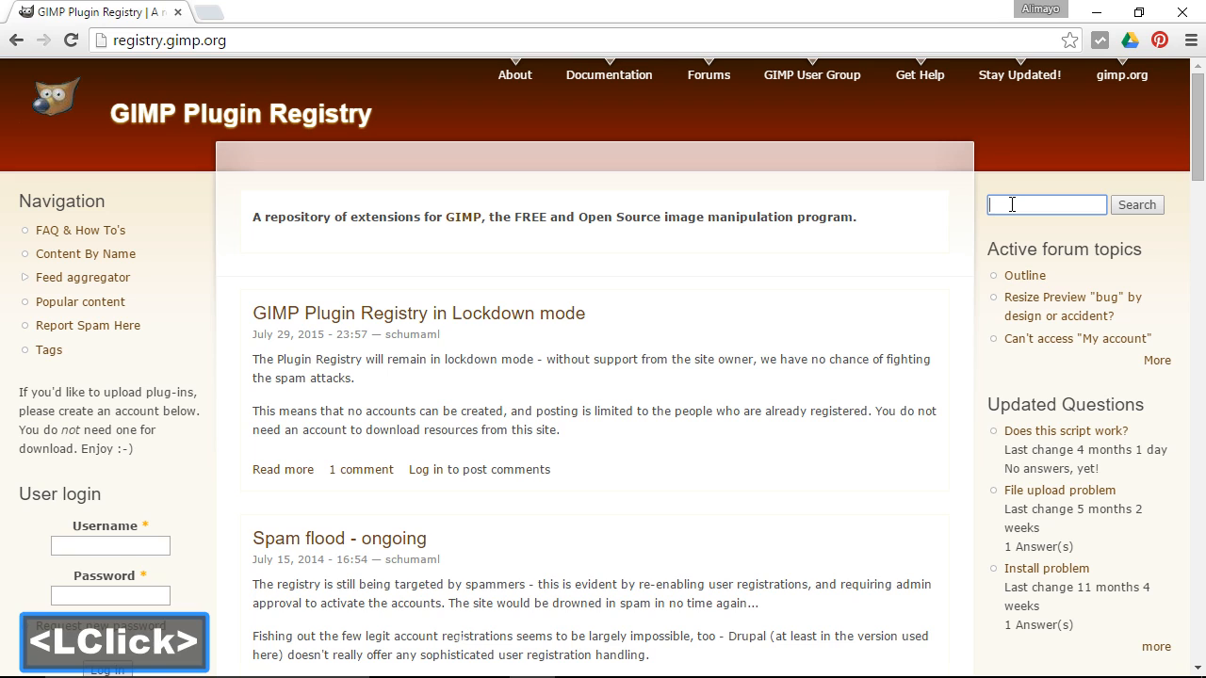
pyautogui.write('fuse lay')
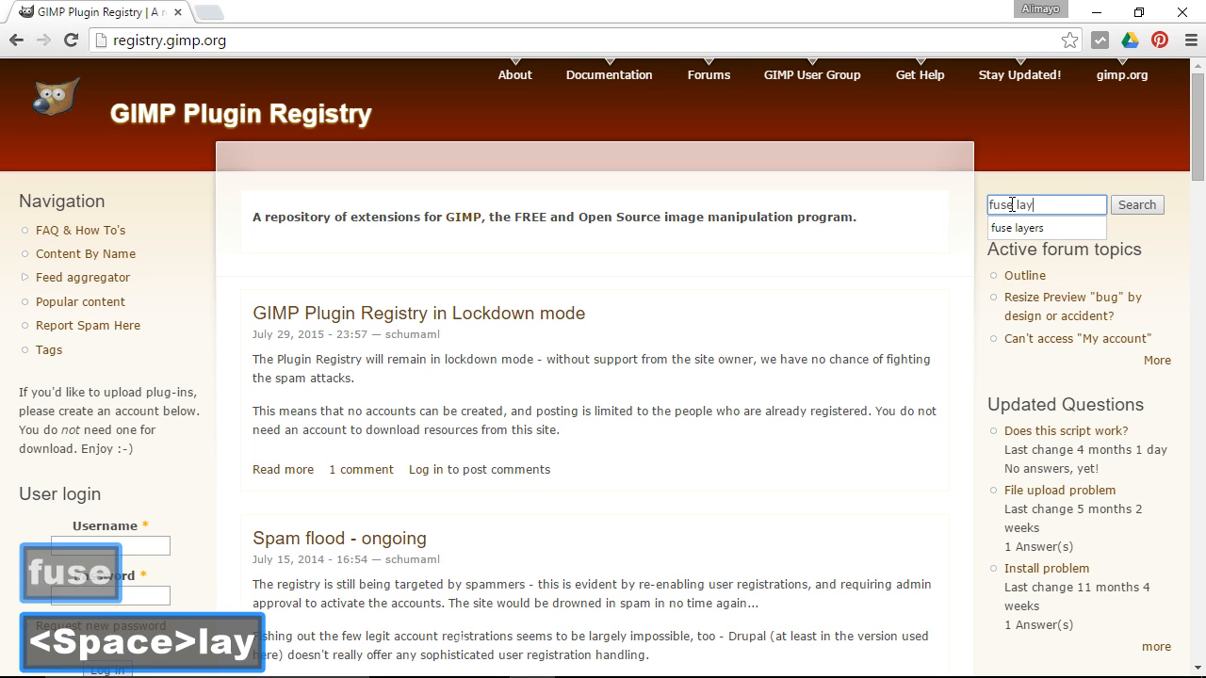
pyautogui.write('ers')
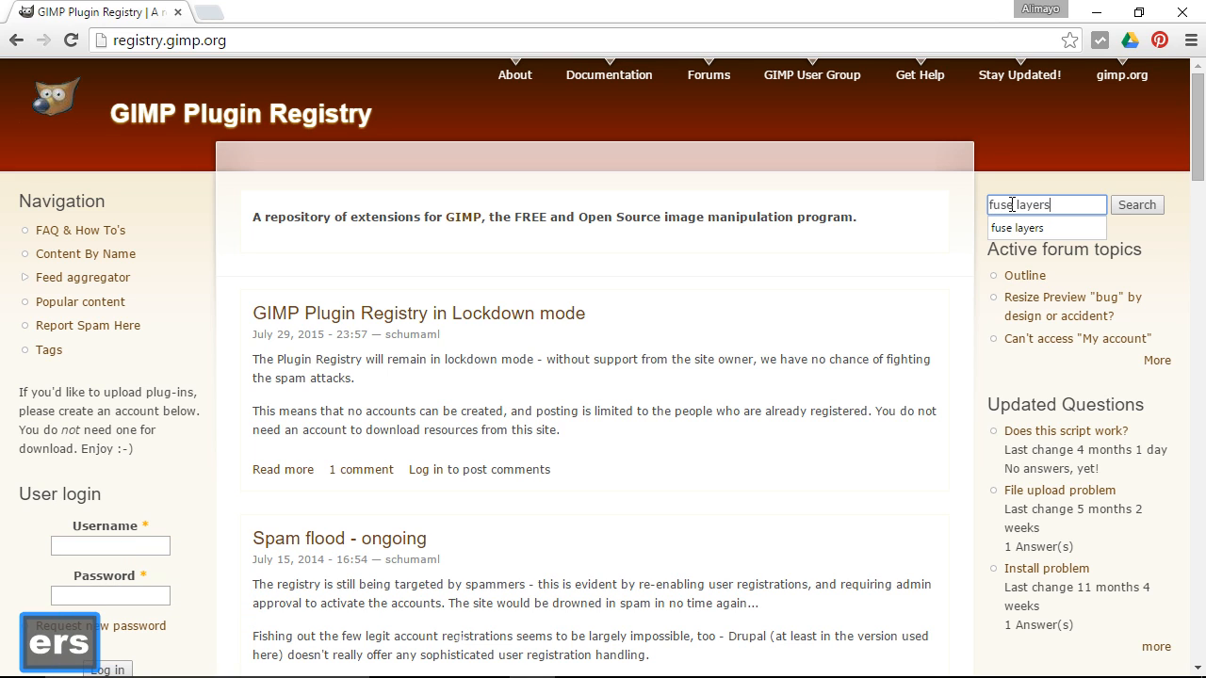
pyautogui.click(1137, 206)
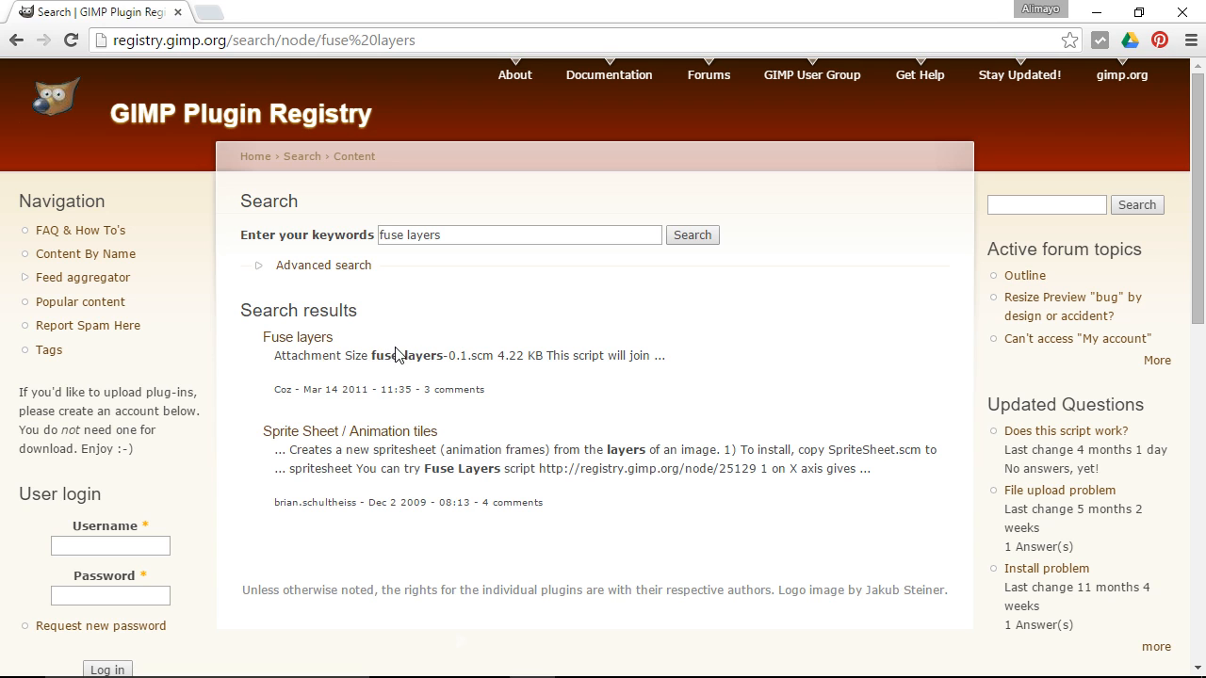
pyautogui.click(302, 339)
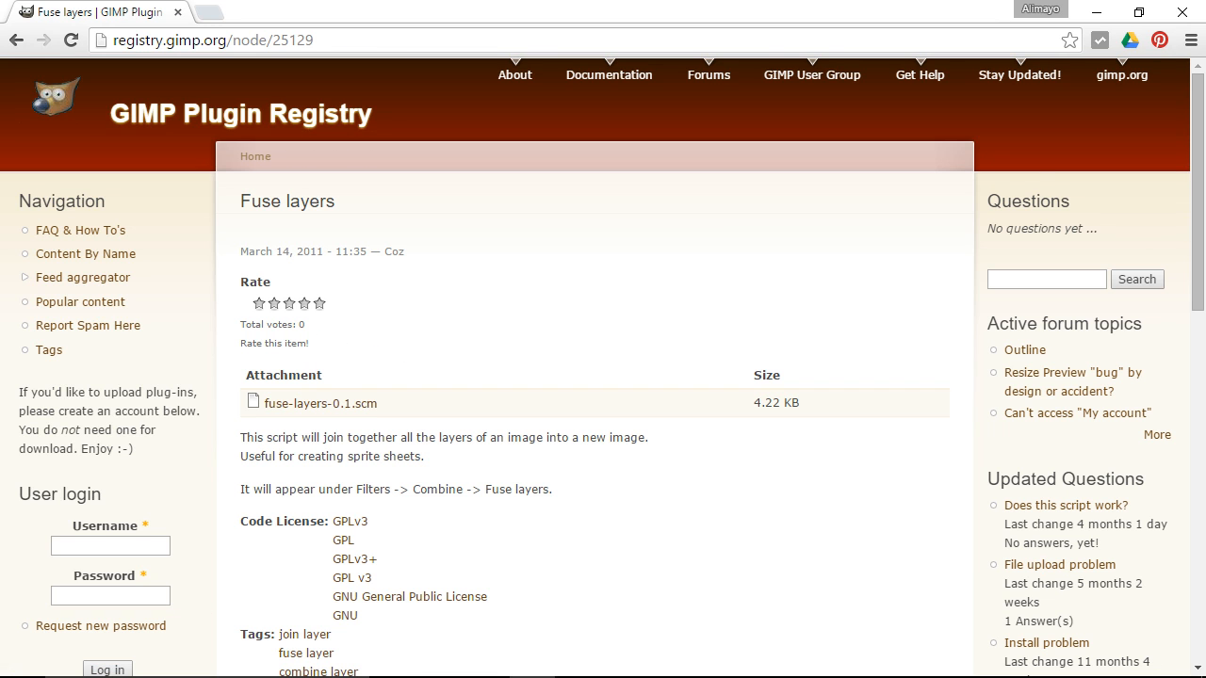
# Step: Open the GIMP downloads page from the Google results for gimp and examine its Windows download options
pyautogui.click(772, 13)
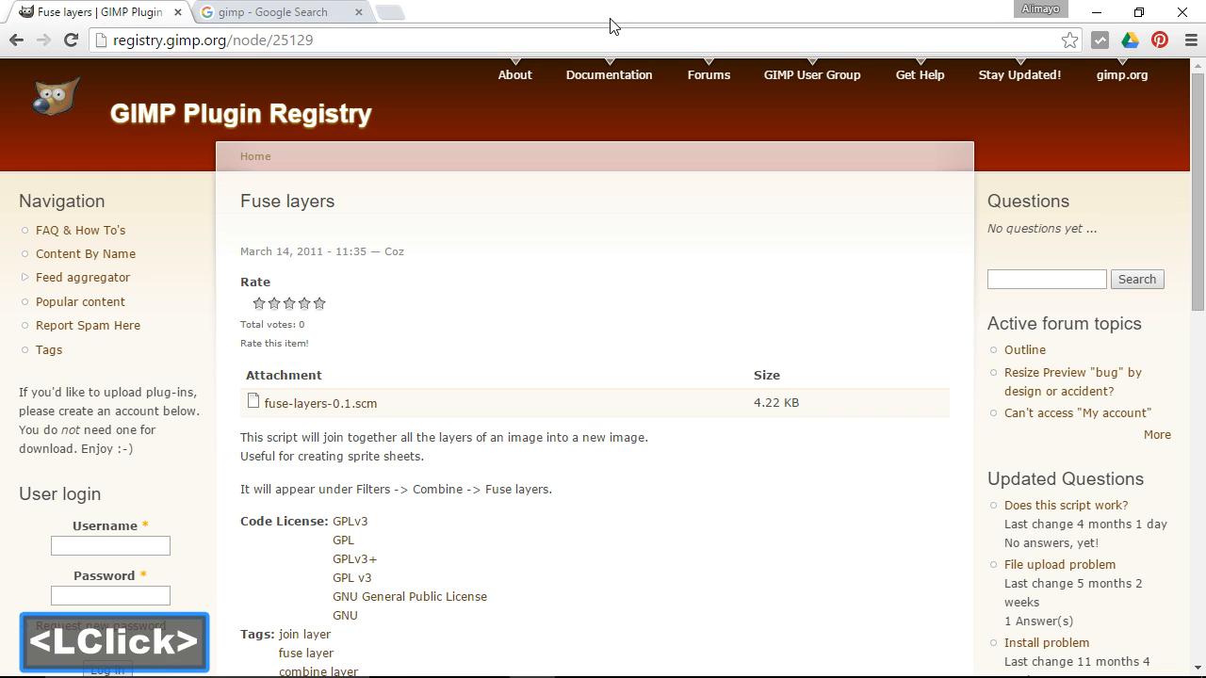
pyautogui.click(317, 15)
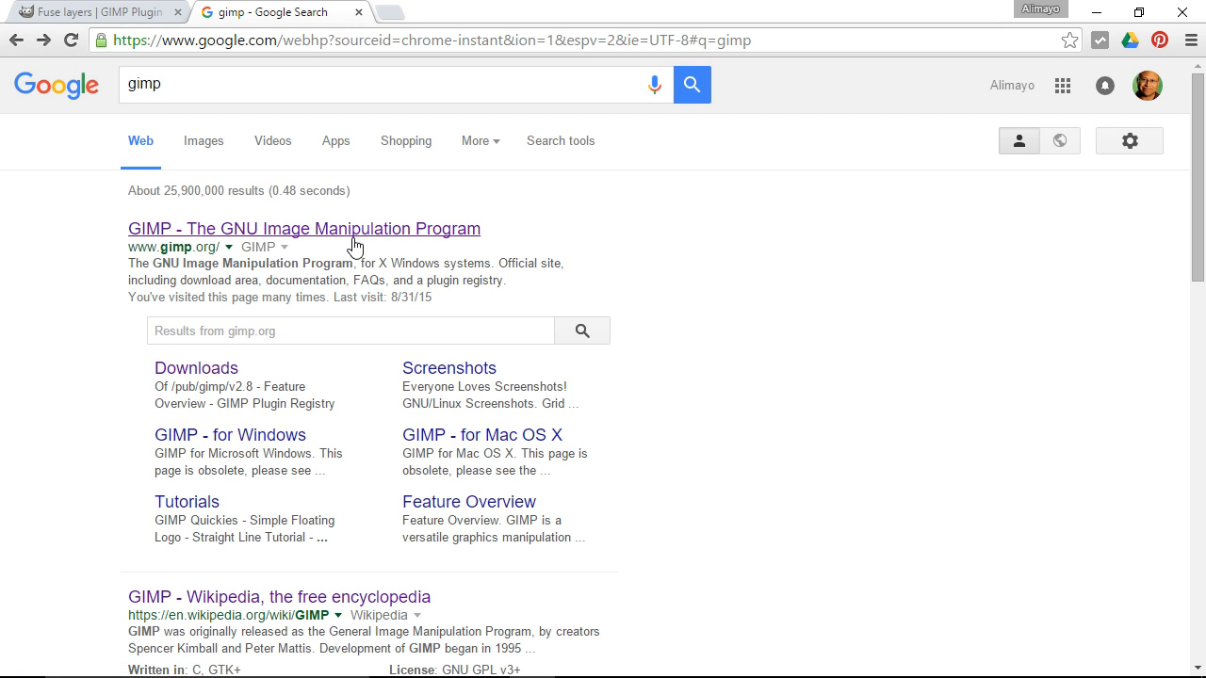
pyautogui.click(217, 375)
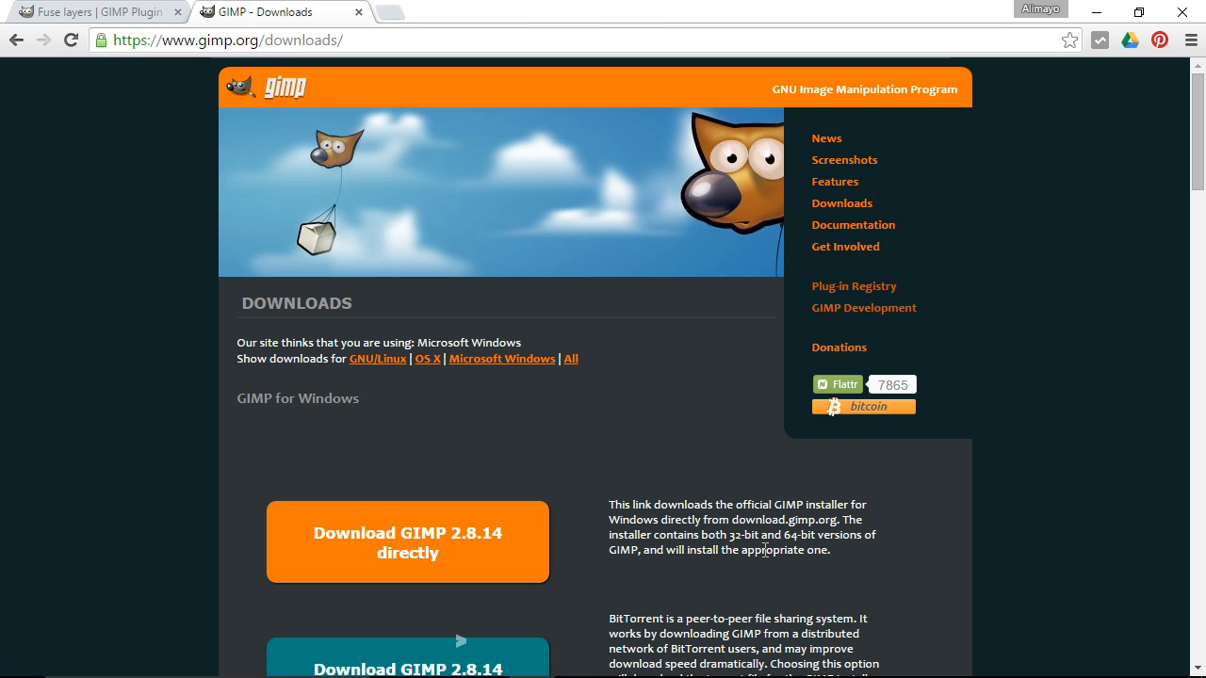
pyautogui.scroll(-3, 864, 527)
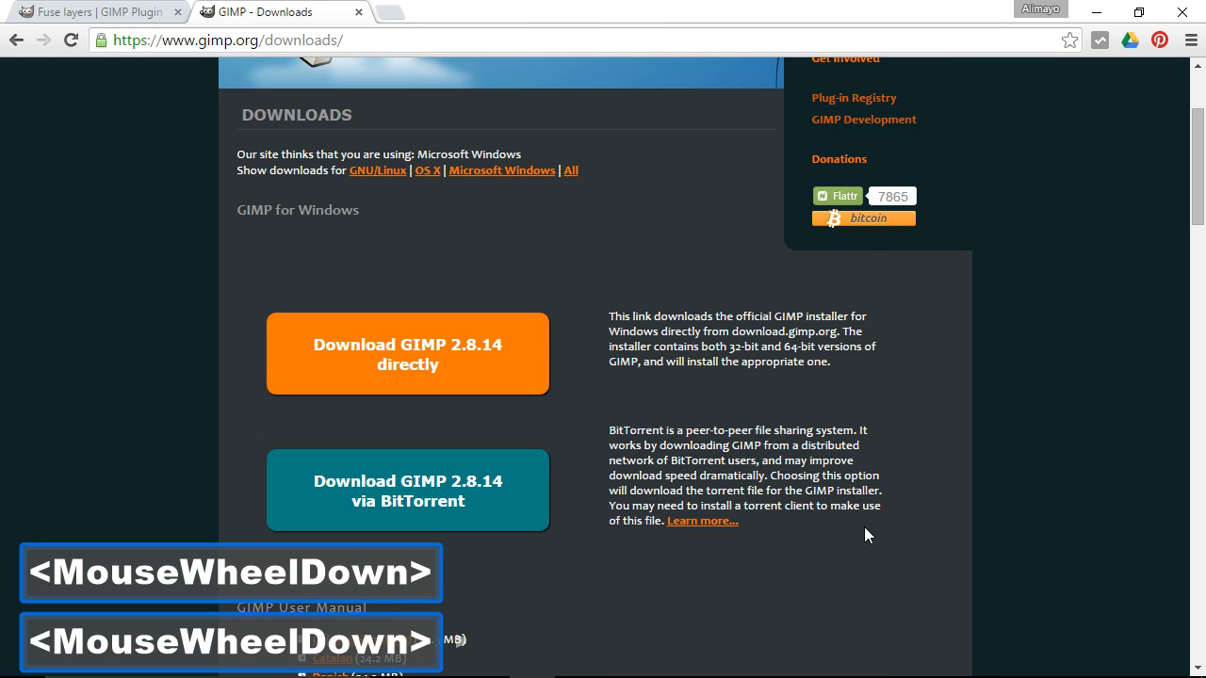
pyautogui.scroll(2, 865, 527)
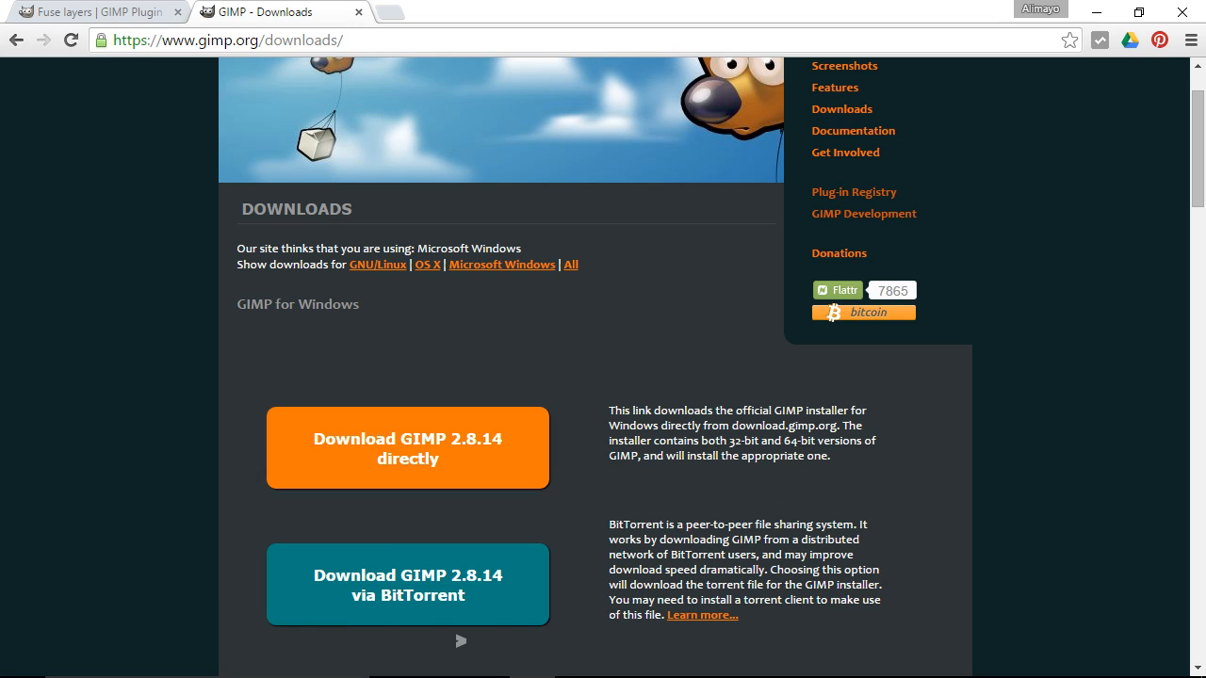
pyautogui.click(688, 204)
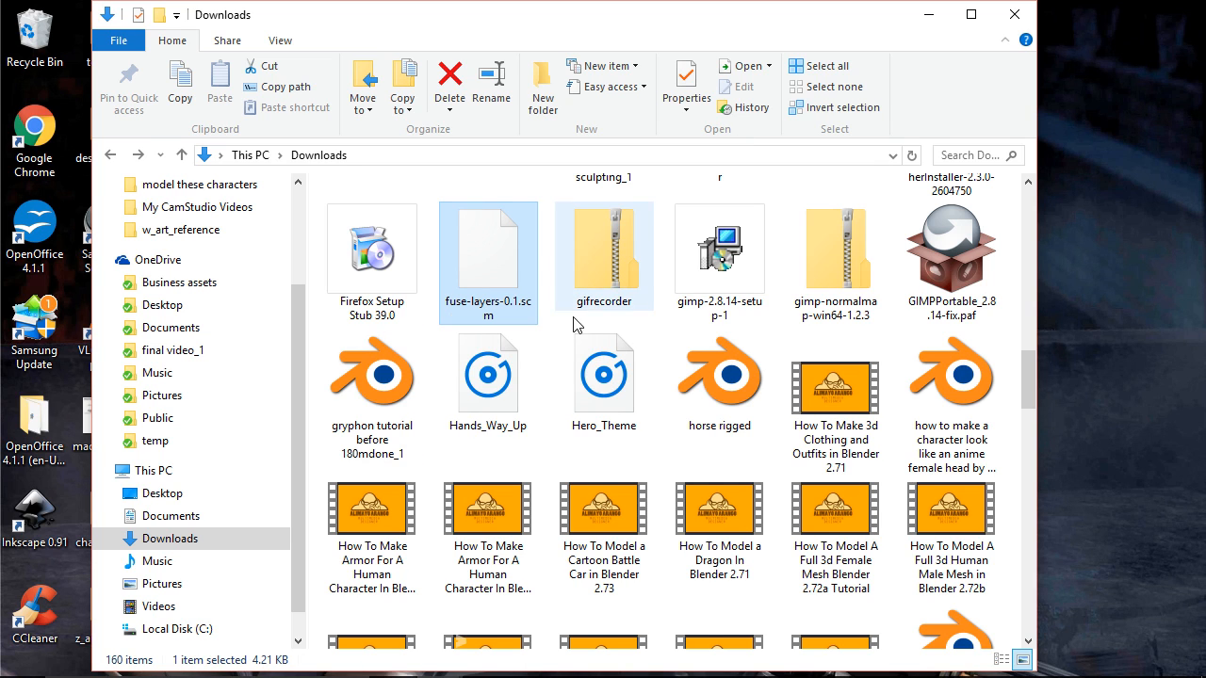
pyautogui.rightClick(491, 250)
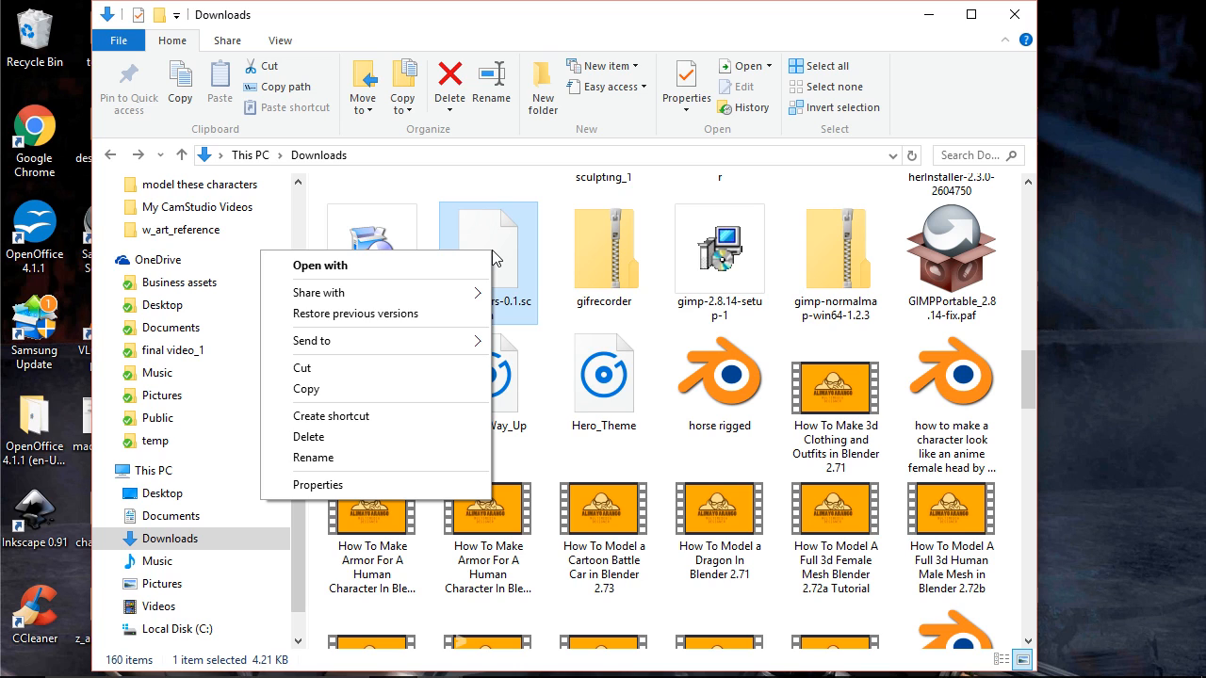
pyautogui.click(667, 296)
pyautogui.click(170, 538)
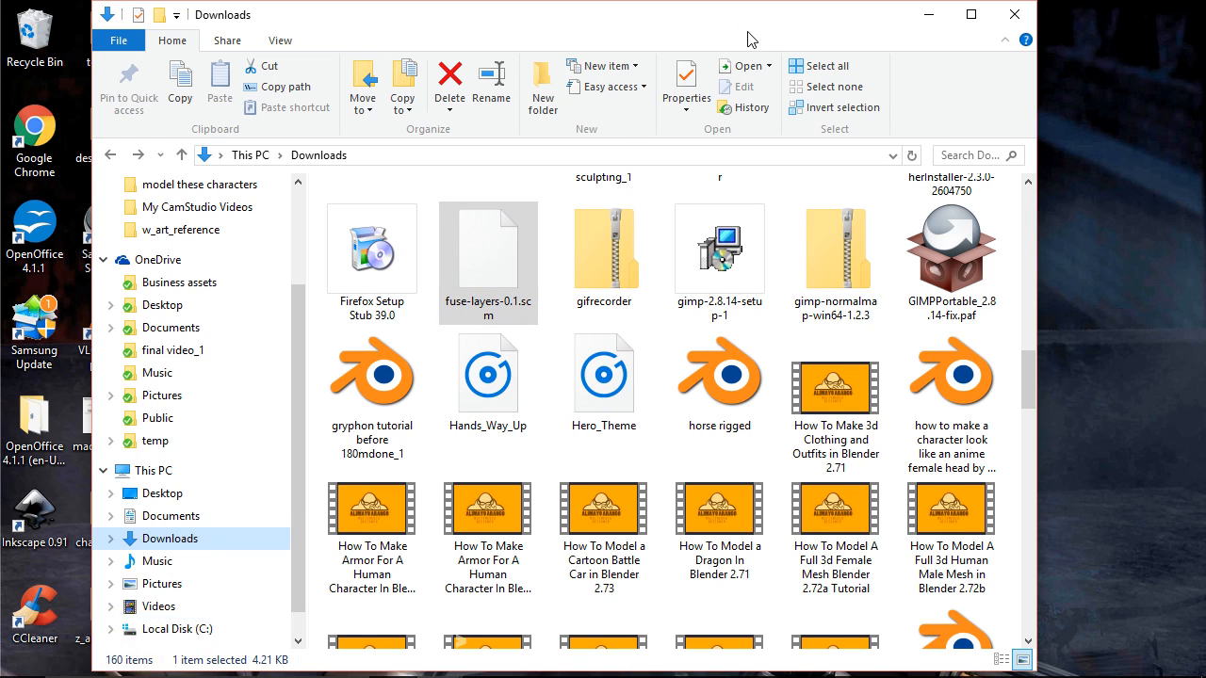
# Step: In File Explorer, open GIMP's script folder at C:\Program Files\GIMP 2\share\gimp\2.0\scripts
pyautogui.doubleClick(193, 473)
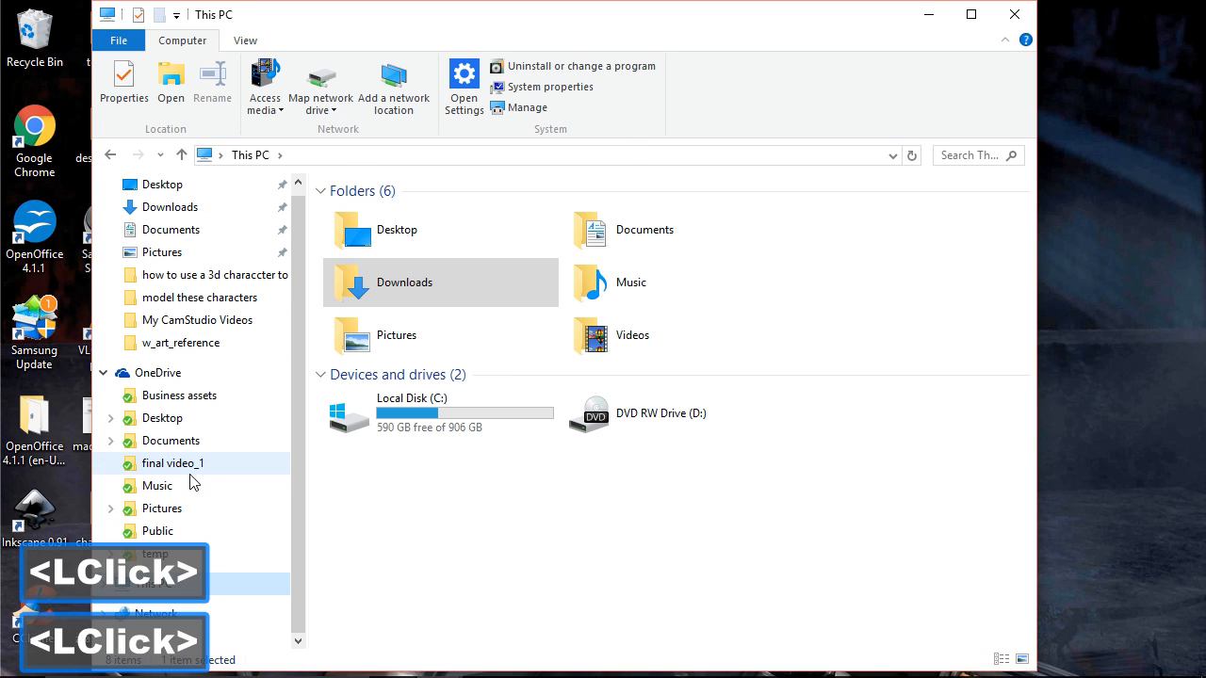
pyautogui.doubleClick(447, 426)
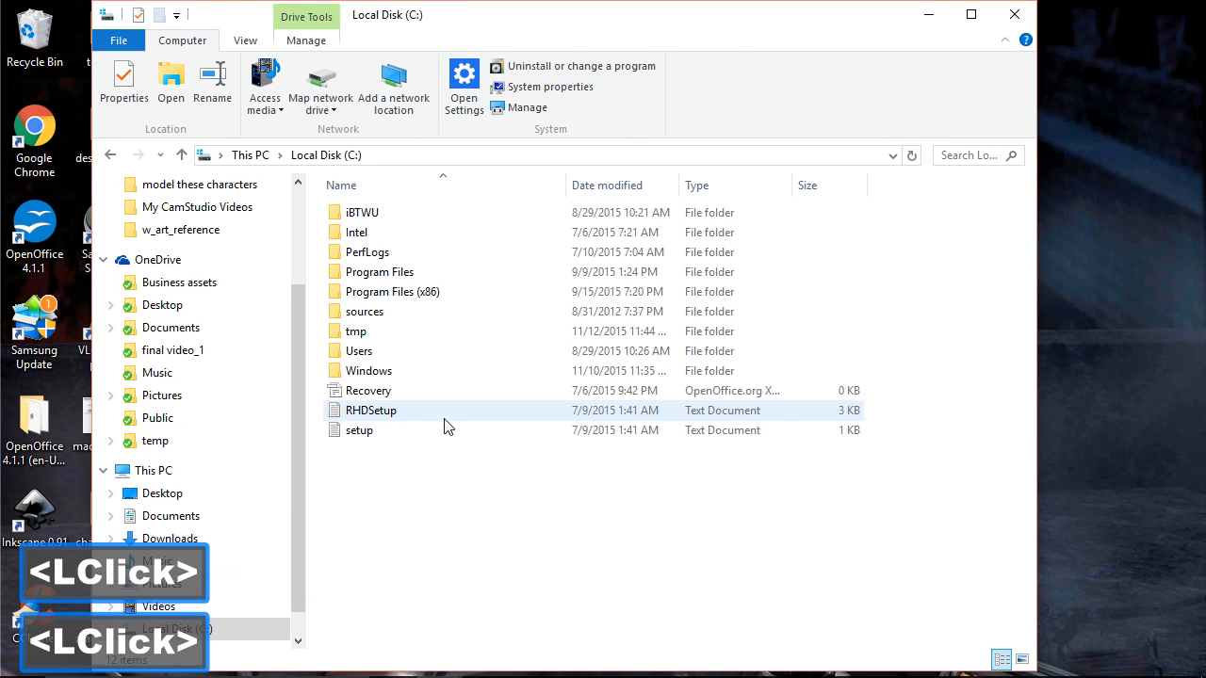
pyautogui.doubleClick(449, 275)
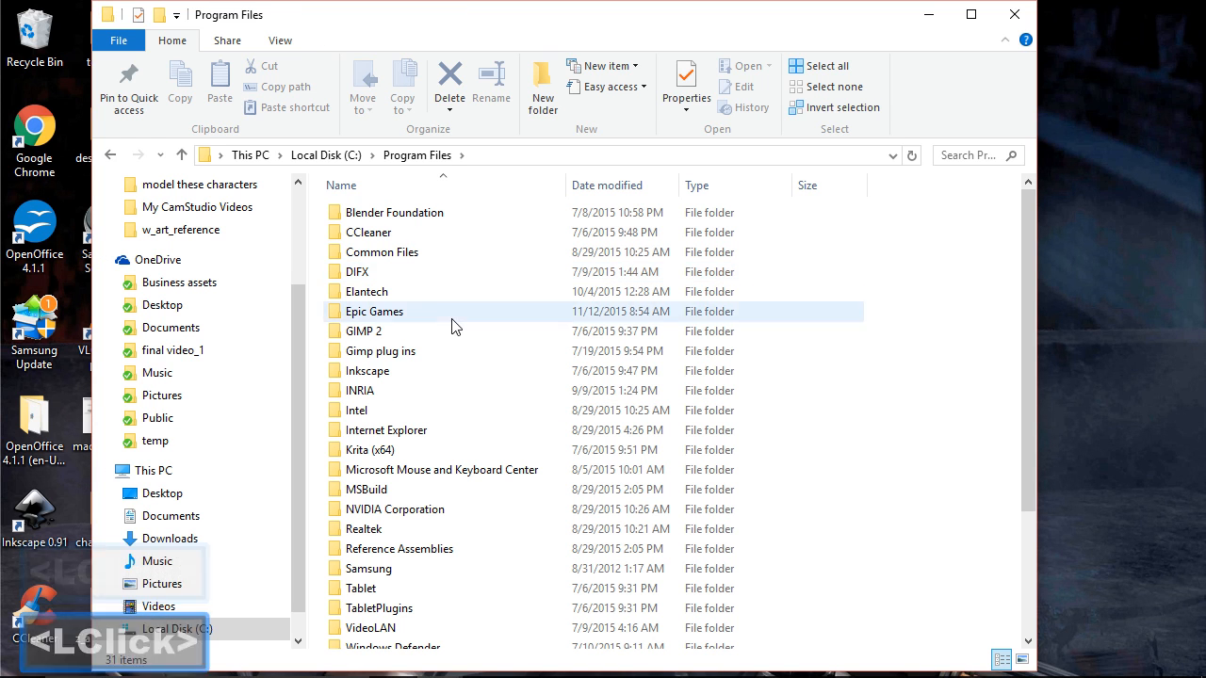
pyautogui.doubleClick(453, 331)
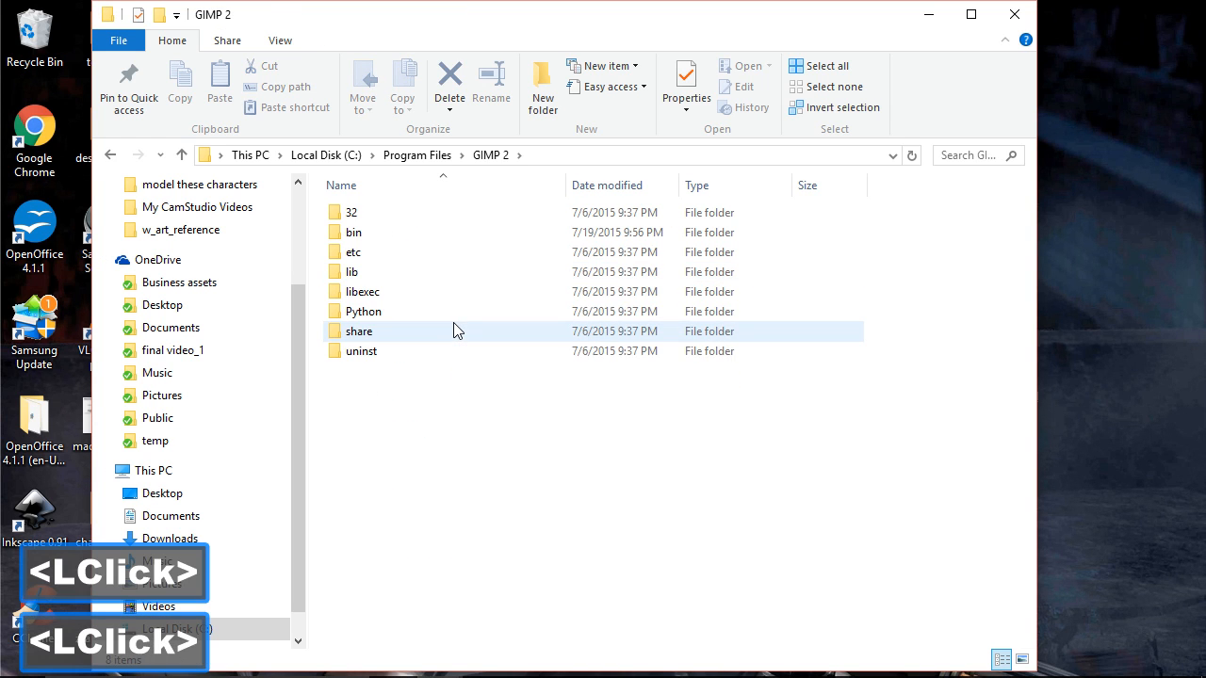
pyautogui.doubleClick(453, 331)
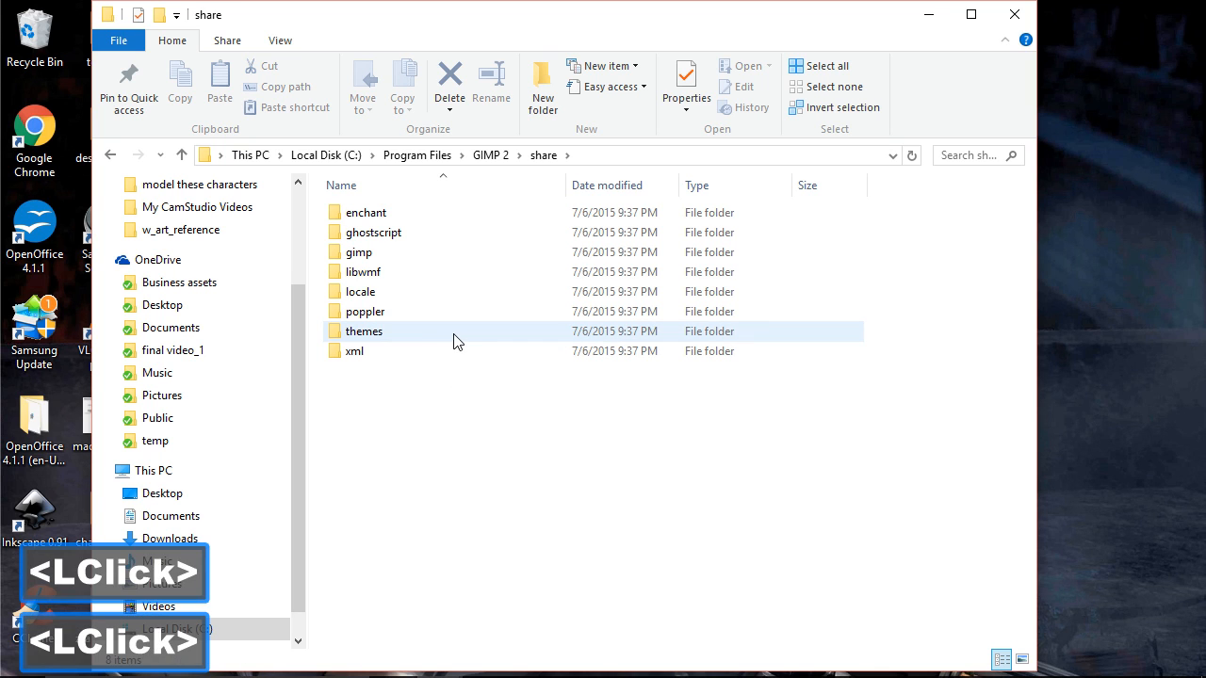
pyautogui.doubleClick(450, 255)
pyautogui.doubleClick(420, 216)
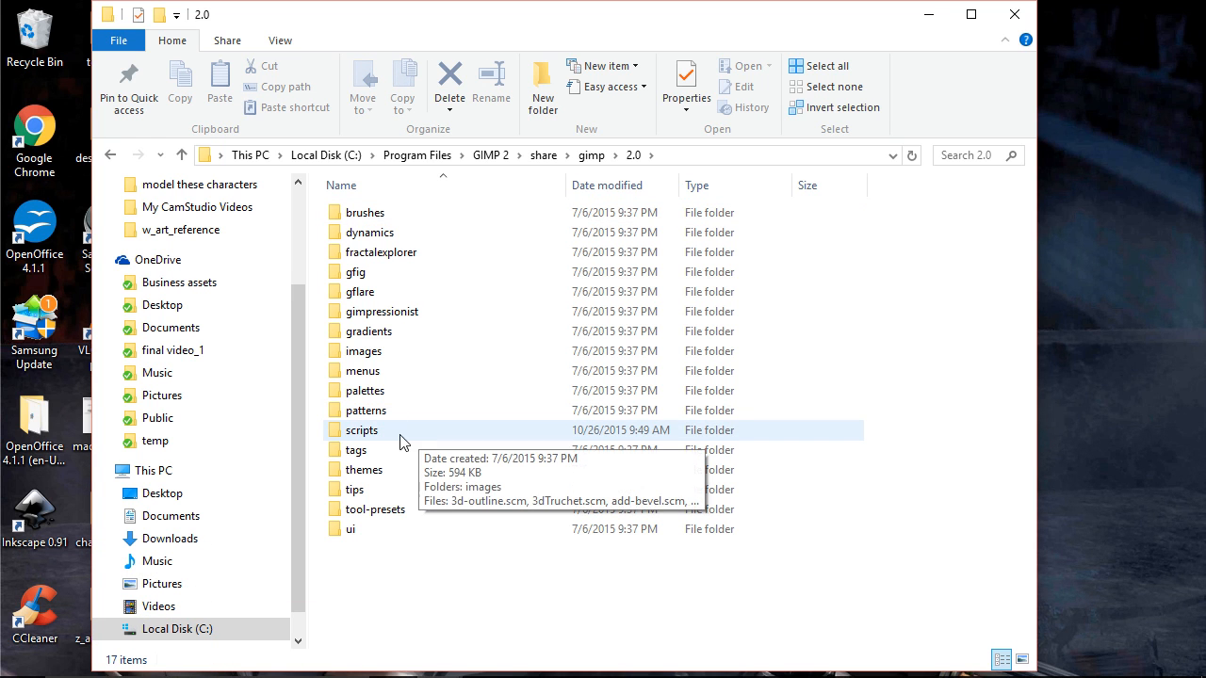
pyautogui.doubleClick(436, 432)
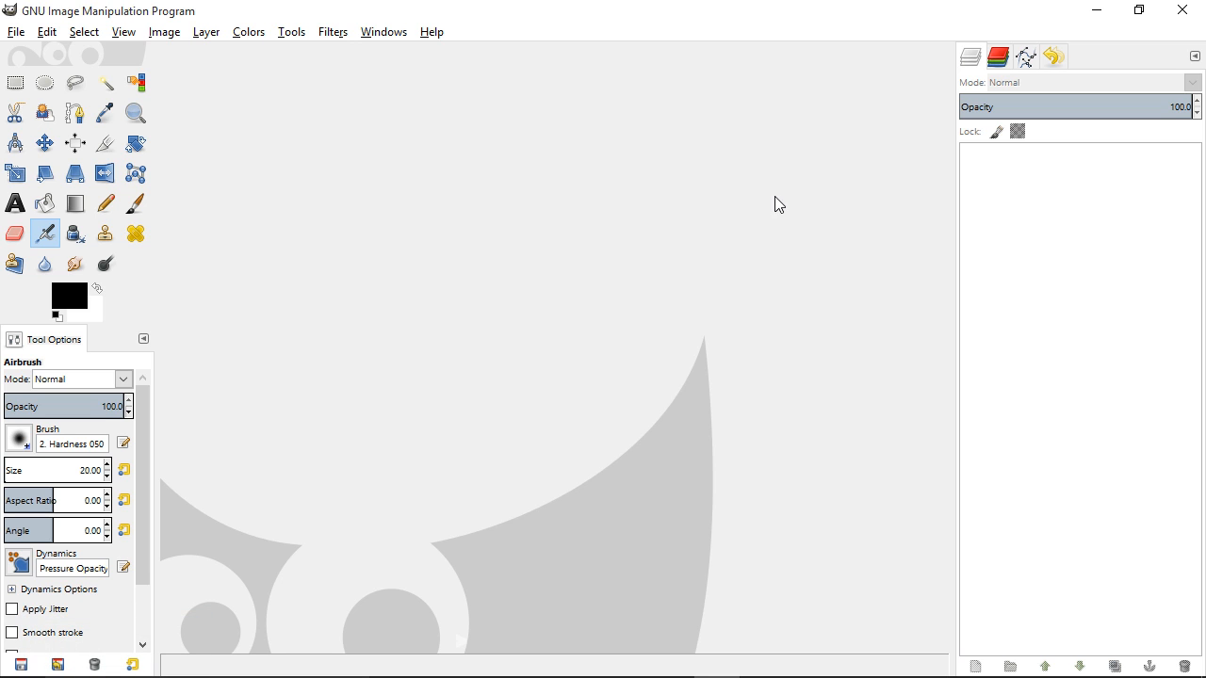
# Step: In GIMP, look up the Fuse layers script among the Combine filters without running it
pyautogui.click(339, 38)
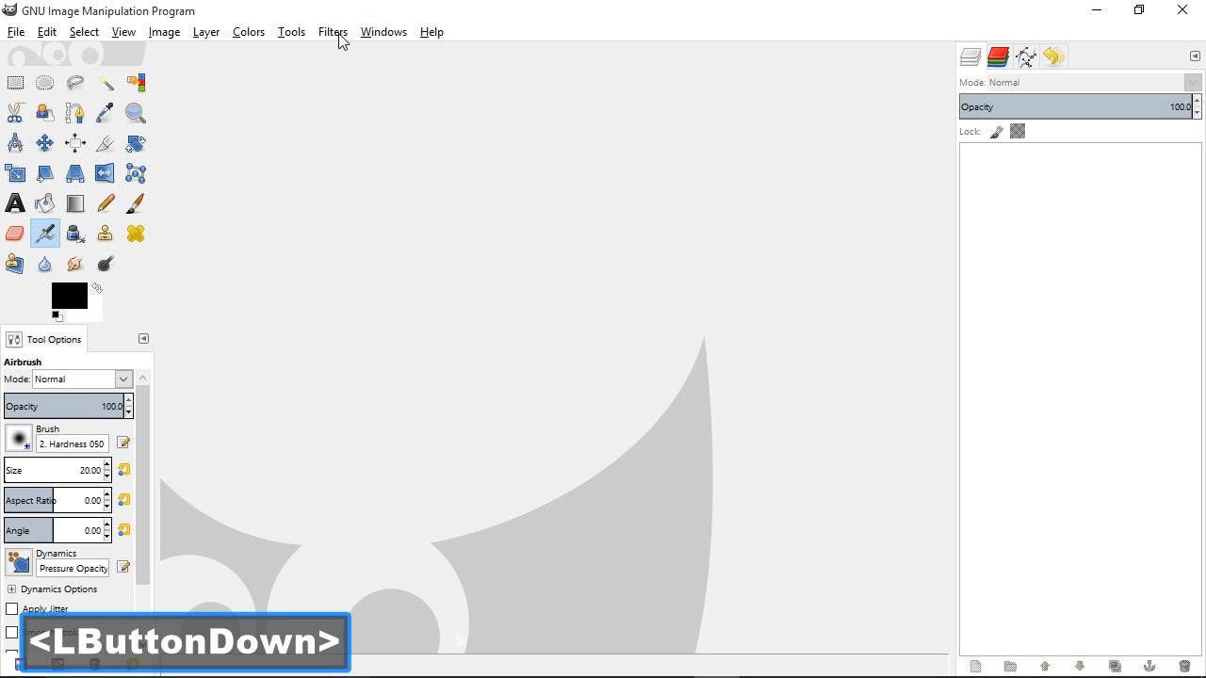
pyautogui.moveTo(409, 247)
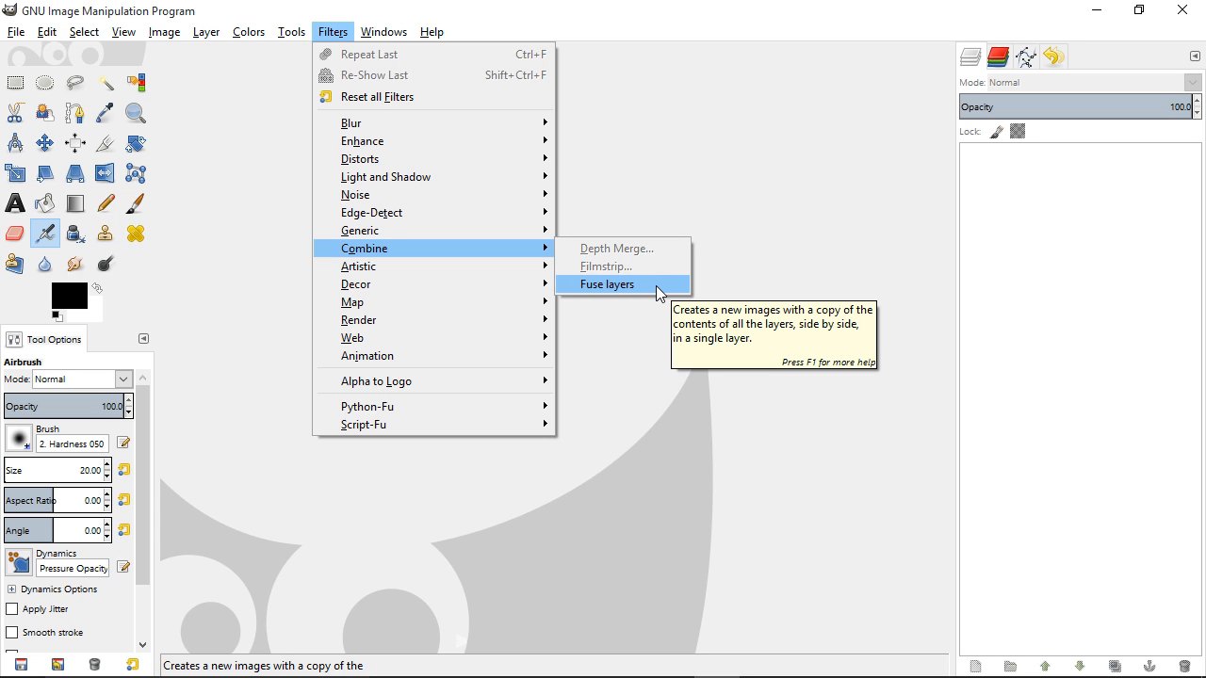
pyautogui.click(805, 279)
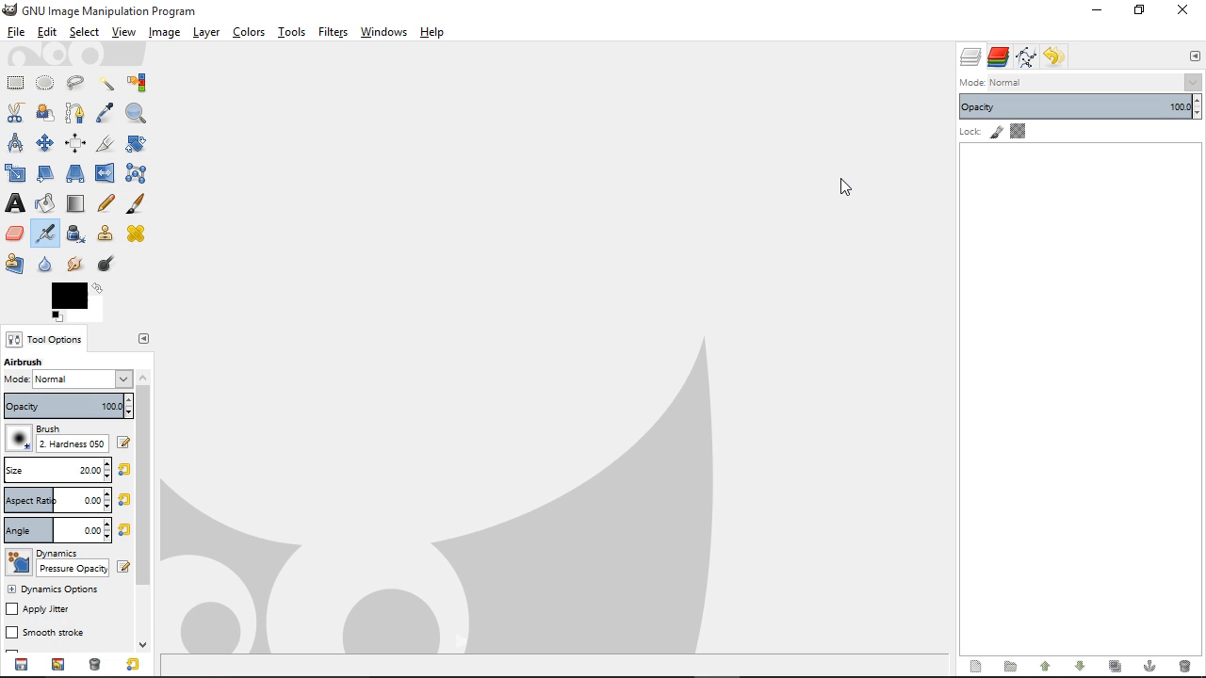
# Step: Open all the PNG frames in the angle 1 folder as layers of one image
pyautogui.click(15, 32)
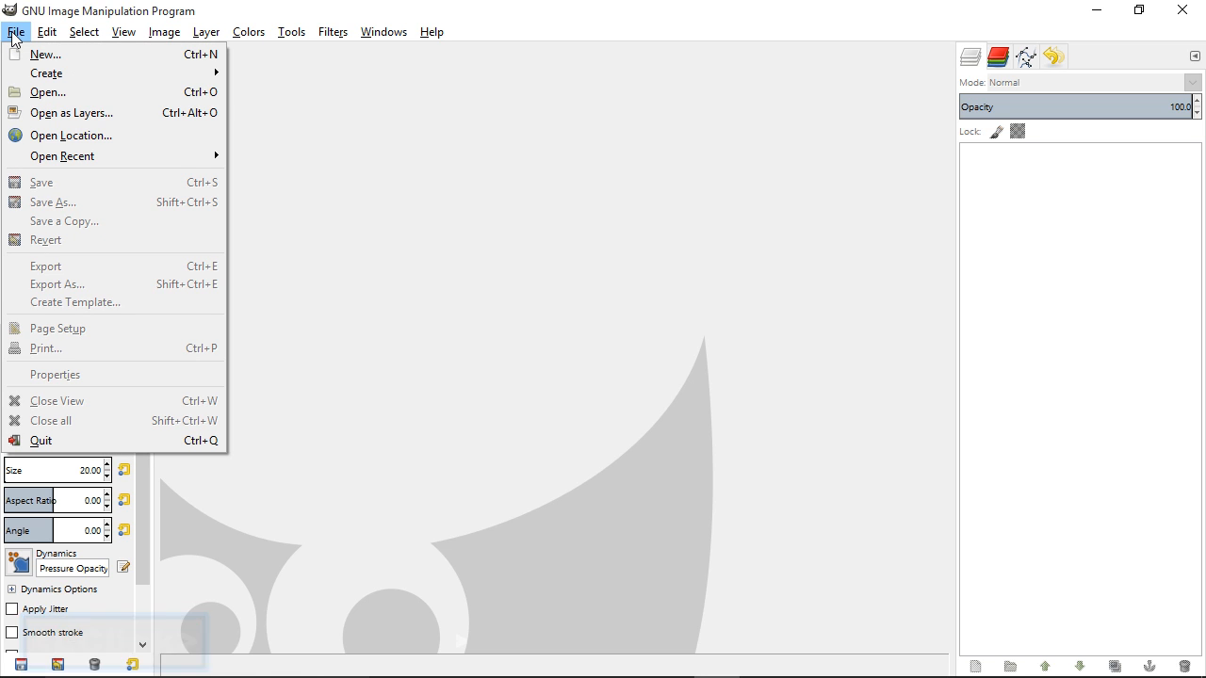
pyautogui.click(58, 115)
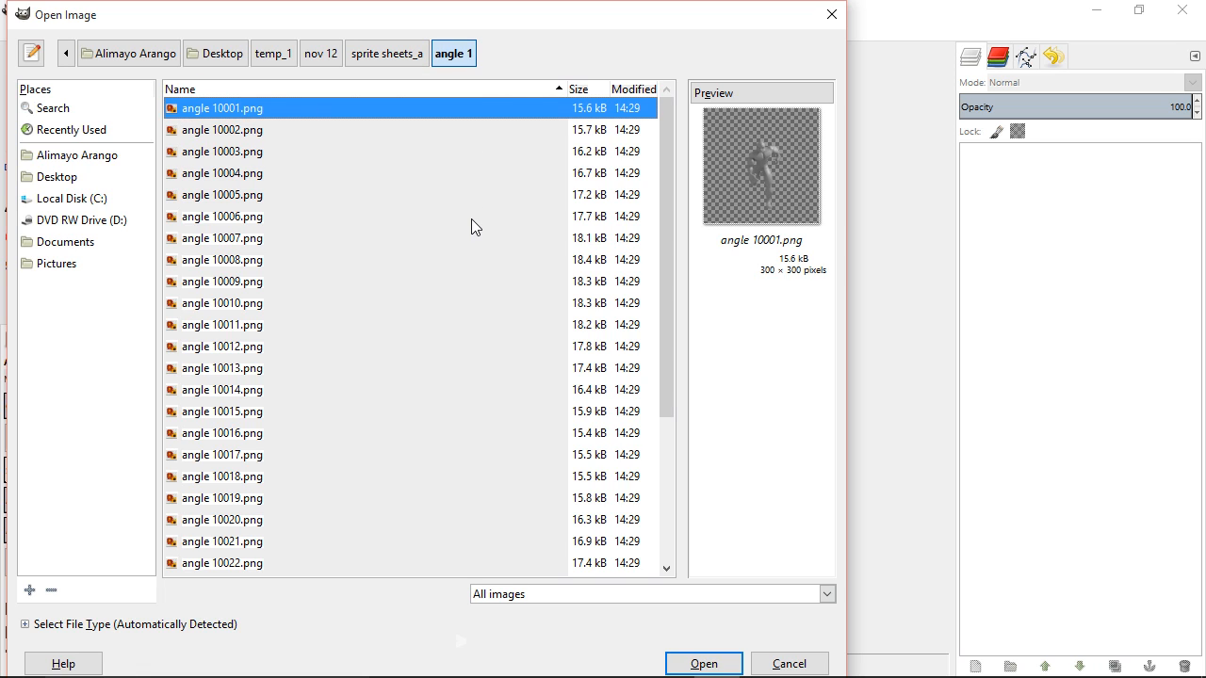
pyautogui.press('ctrl')
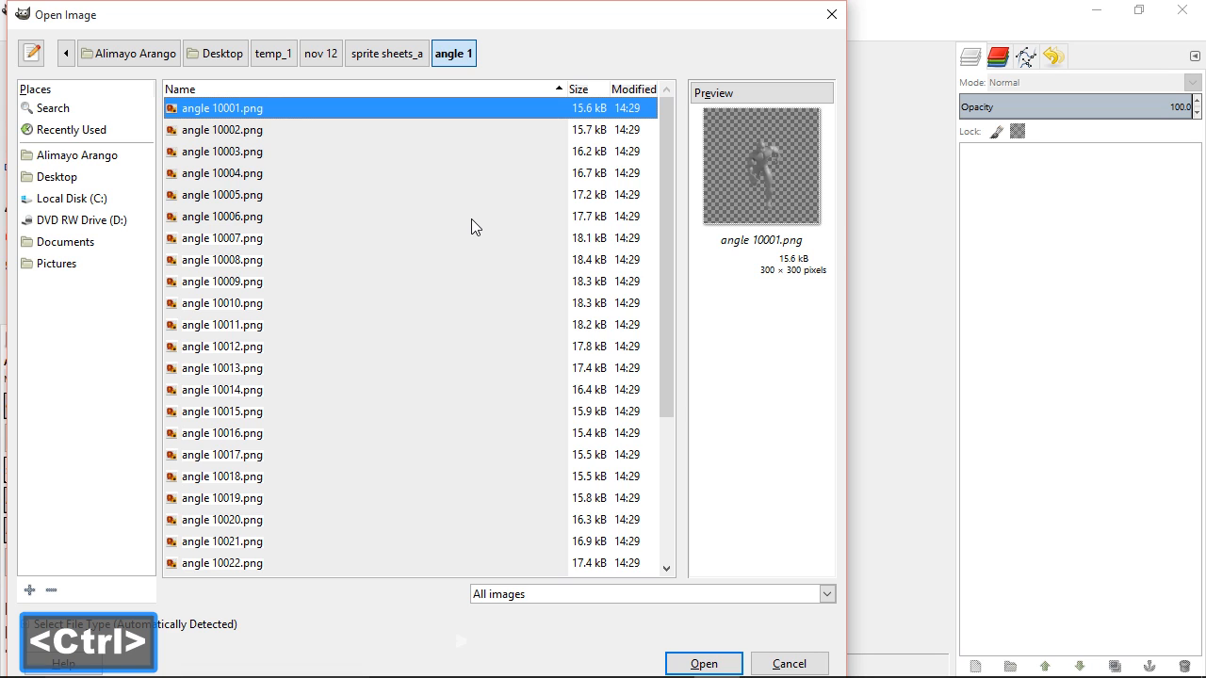
pyautogui.hotkey('ctrl', 'a')
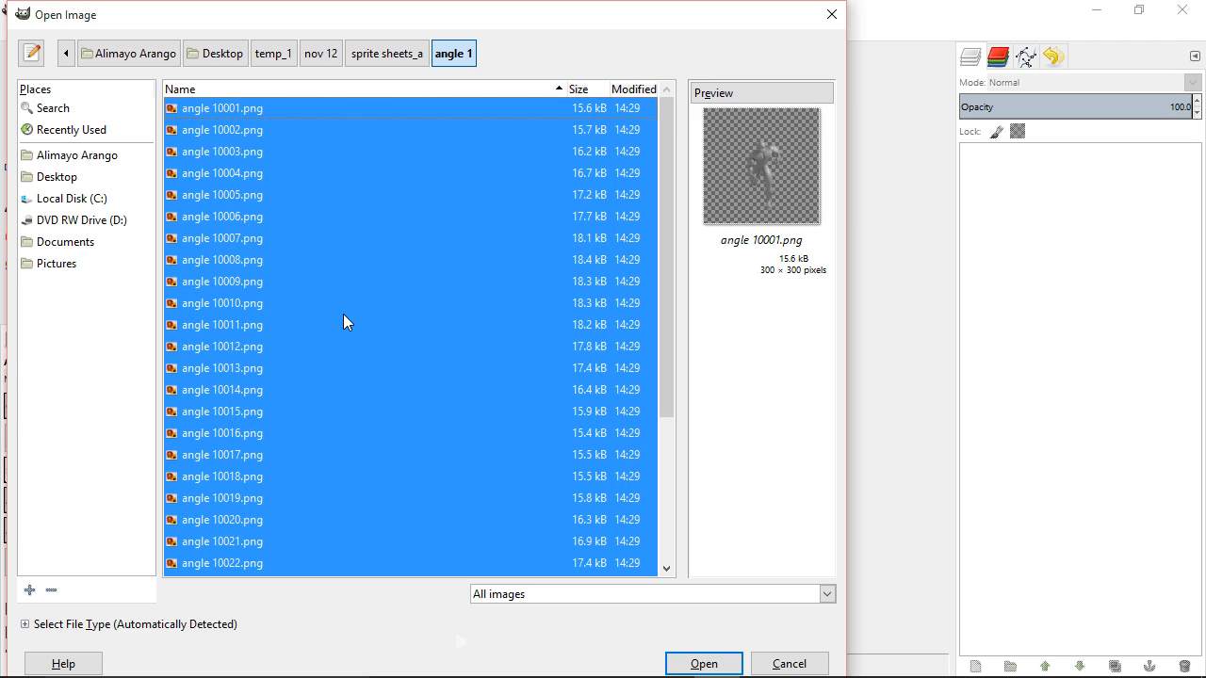
pyautogui.click(699, 26)
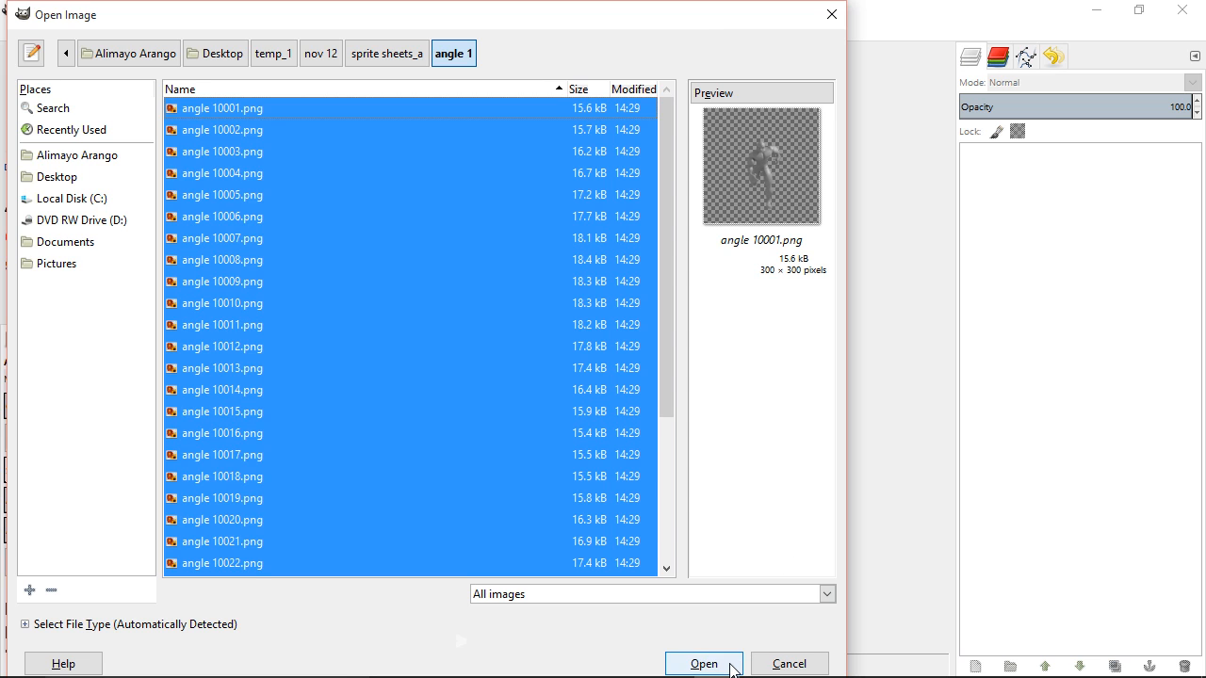
pyautogui.click(732, 668)
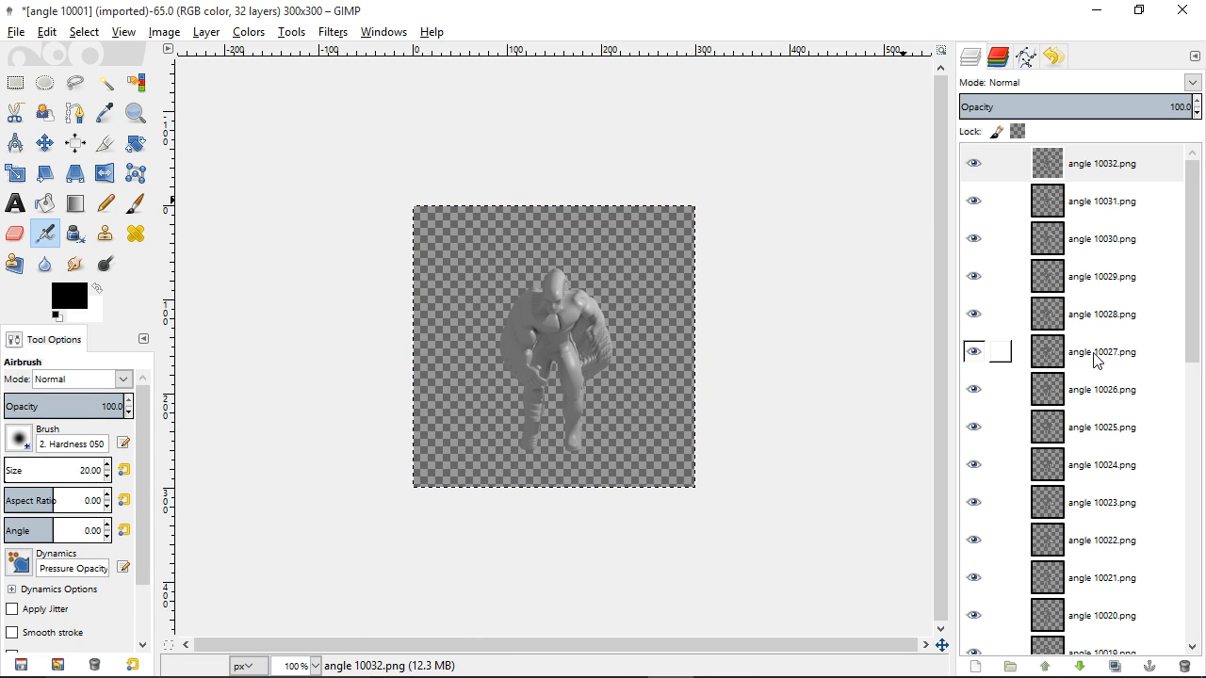
# Step: Run the Fuse layers script on the walk frames with 5 layers on the X axis
pyautogui.click(1142, 167)
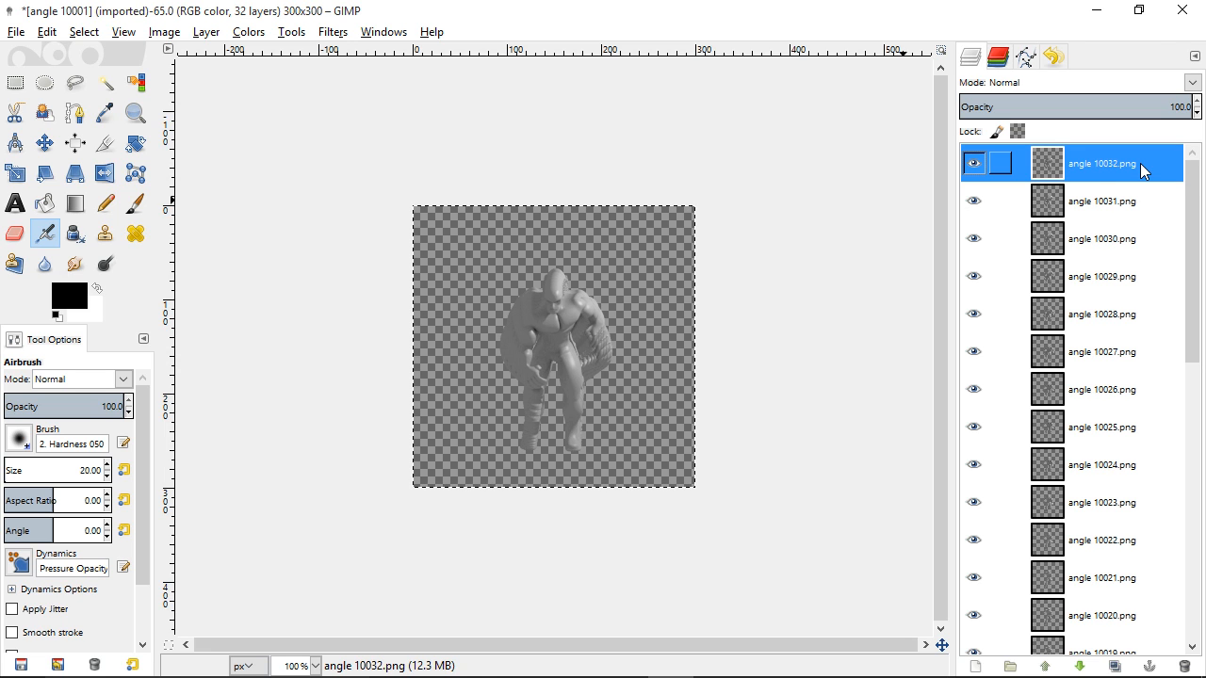
pyautogui.click(341, 34)
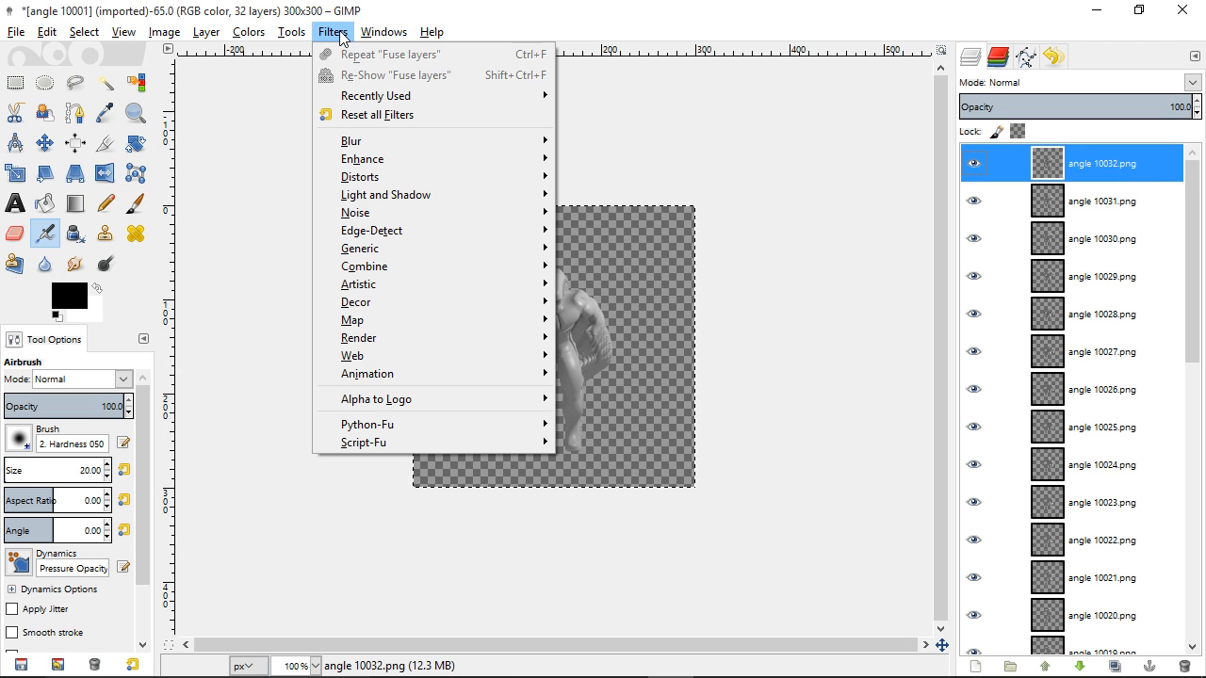
pyautogui.moveTo(398, 268)
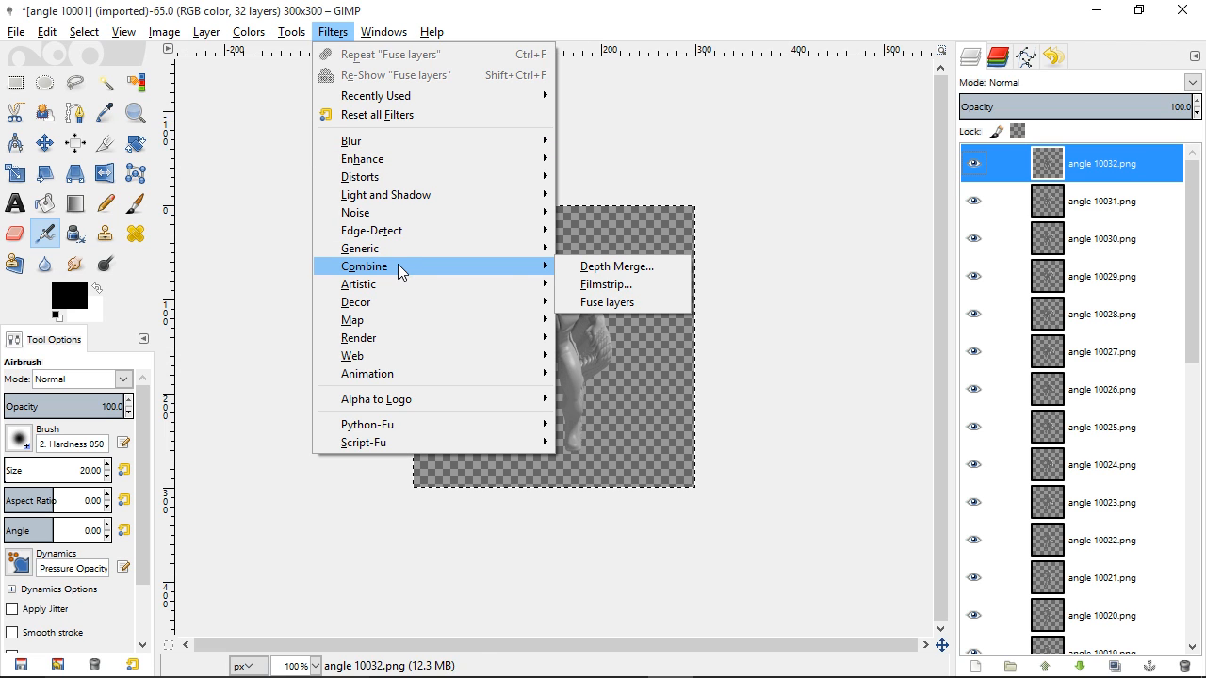
pyautogui.click(668, 302)
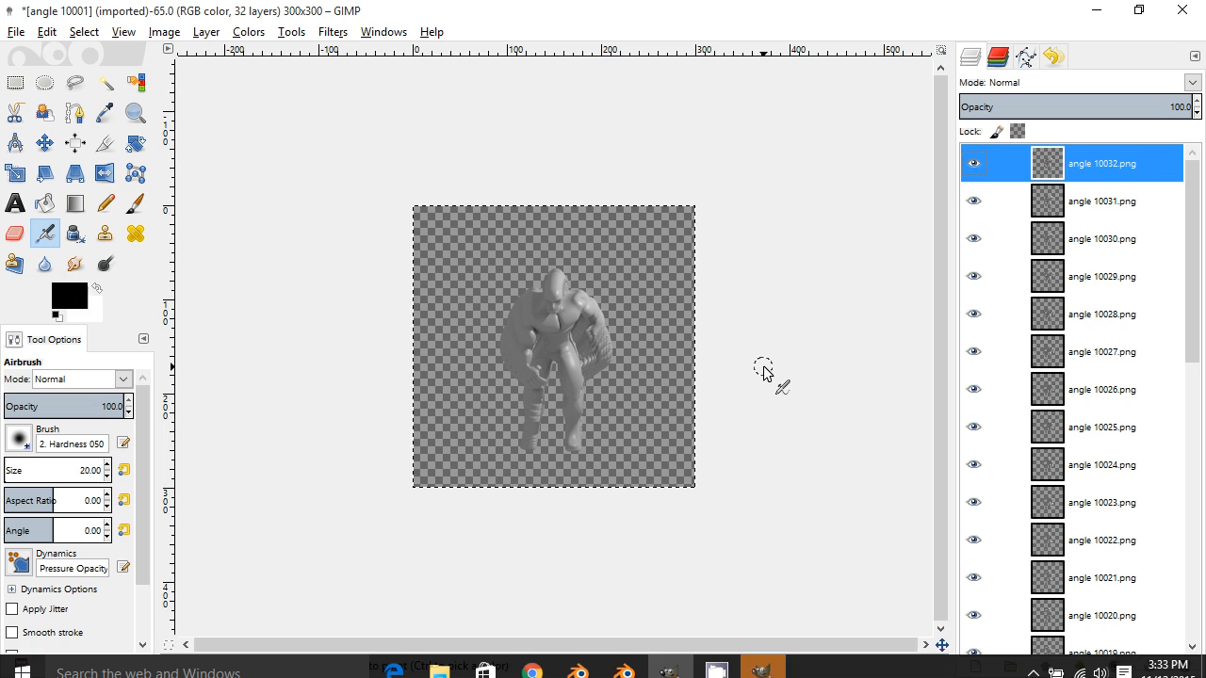
pyautogui.click(766, 663)
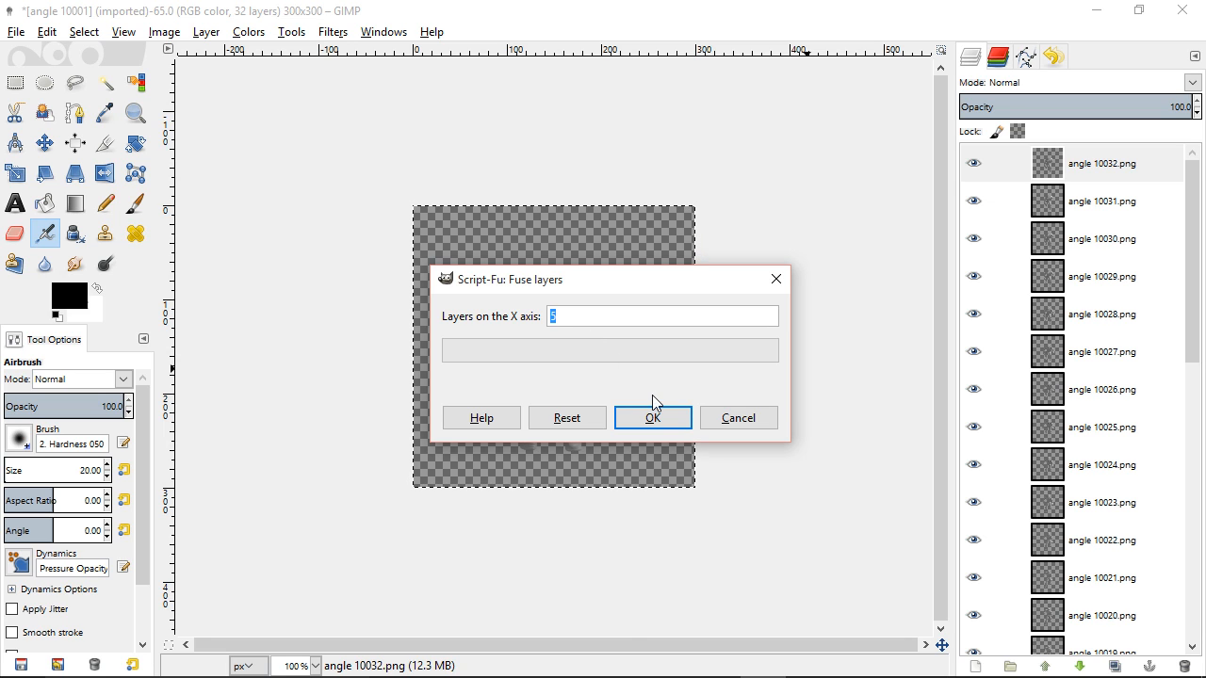
pyautogui.click(677, 417)
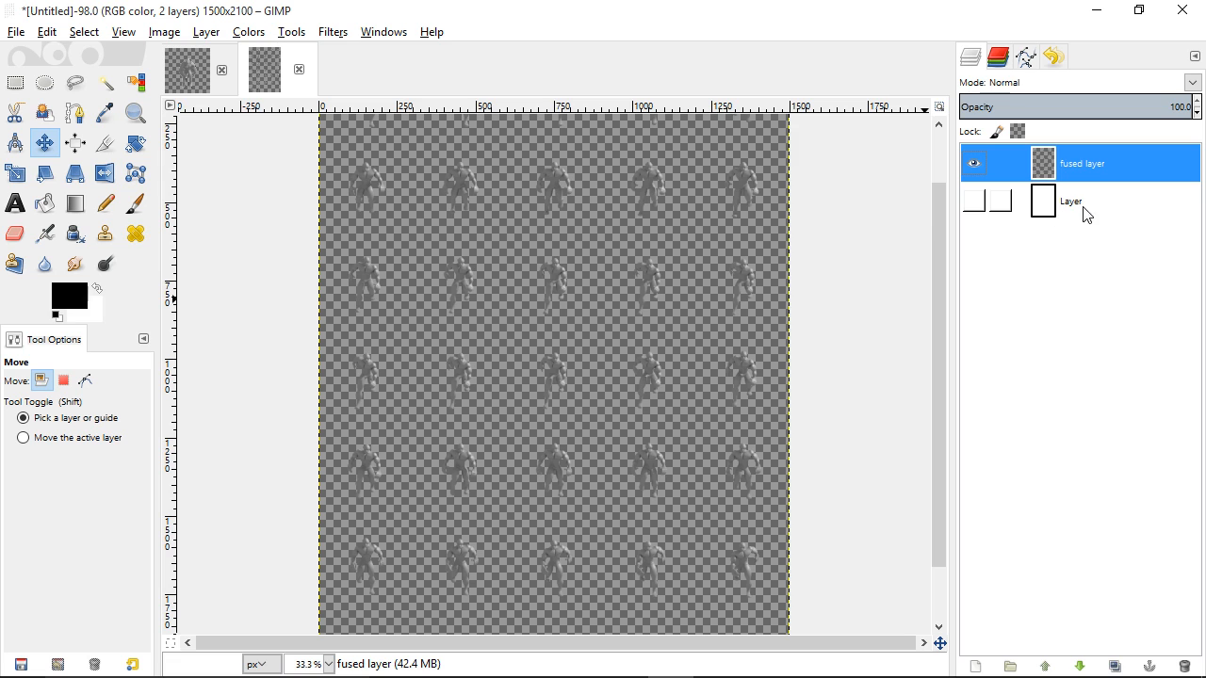
# Step: Boost the fused layer's contrast with an S-shaped Value curve raised to about x 139, y 193, showing the white layer only during the adjustment
pyautogui.click(975, 202)
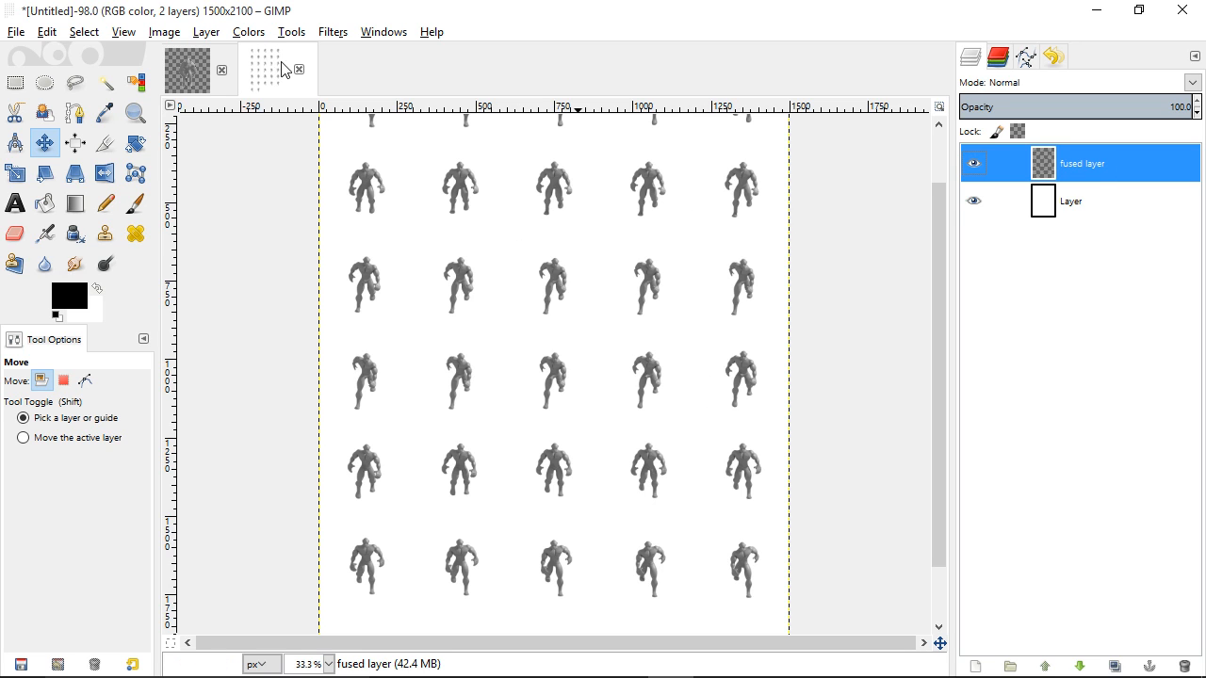
pyautogui.click(257, 34)
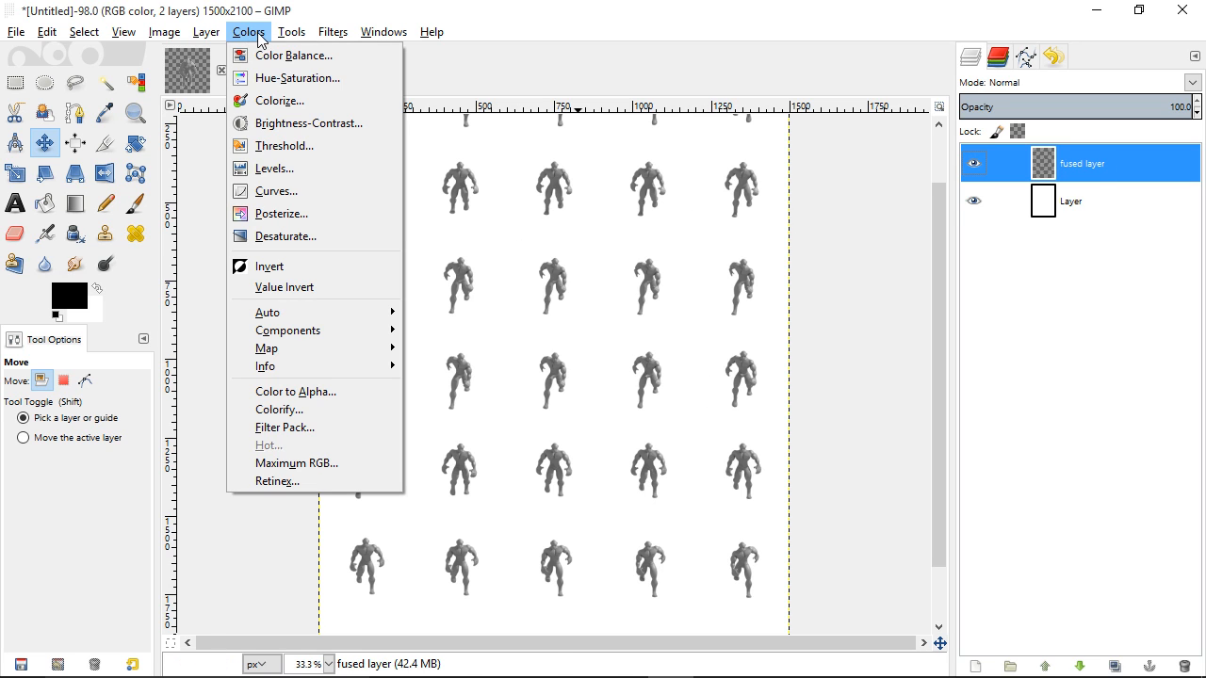
pyautogui.click(306, 190)
pyautogui.moveTo(1071, 369); pyautogui.dragTo(1027, 337)
pyautogui.moveTo(947, 413); pyautogui.dragTo(946, 472)
pyautogui.moveTo(1036, 349); pyautogui.dragTo(1033, 347)
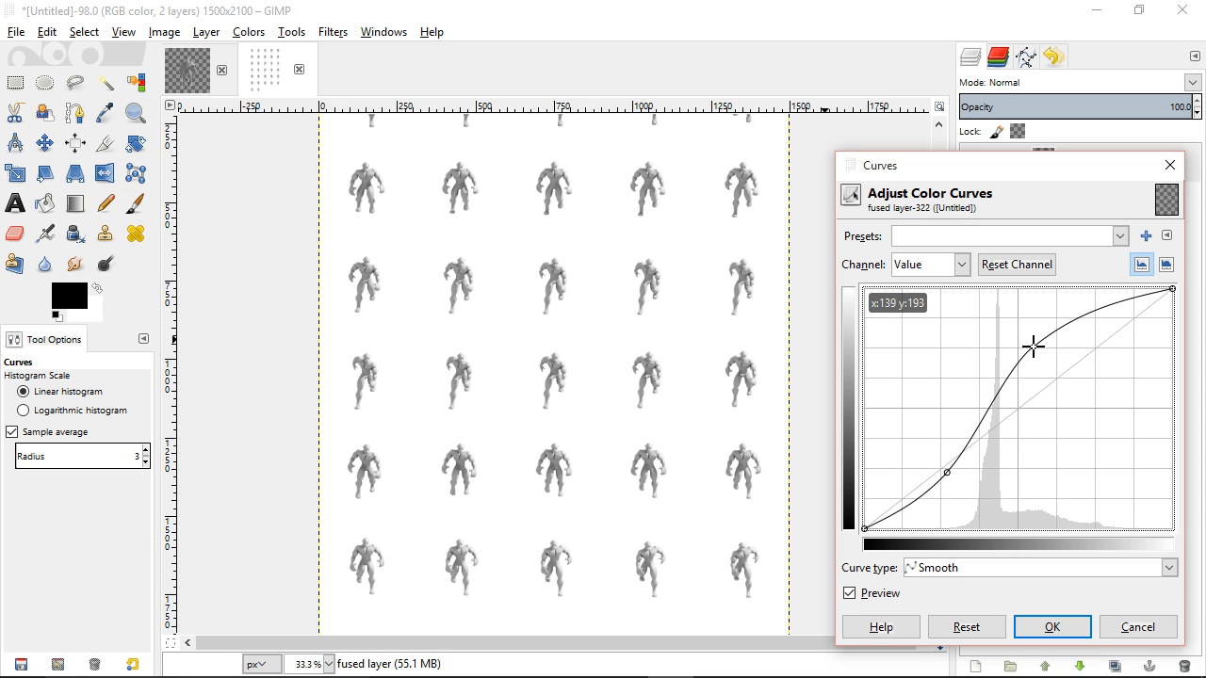
pyautogui.click(1052, 627)
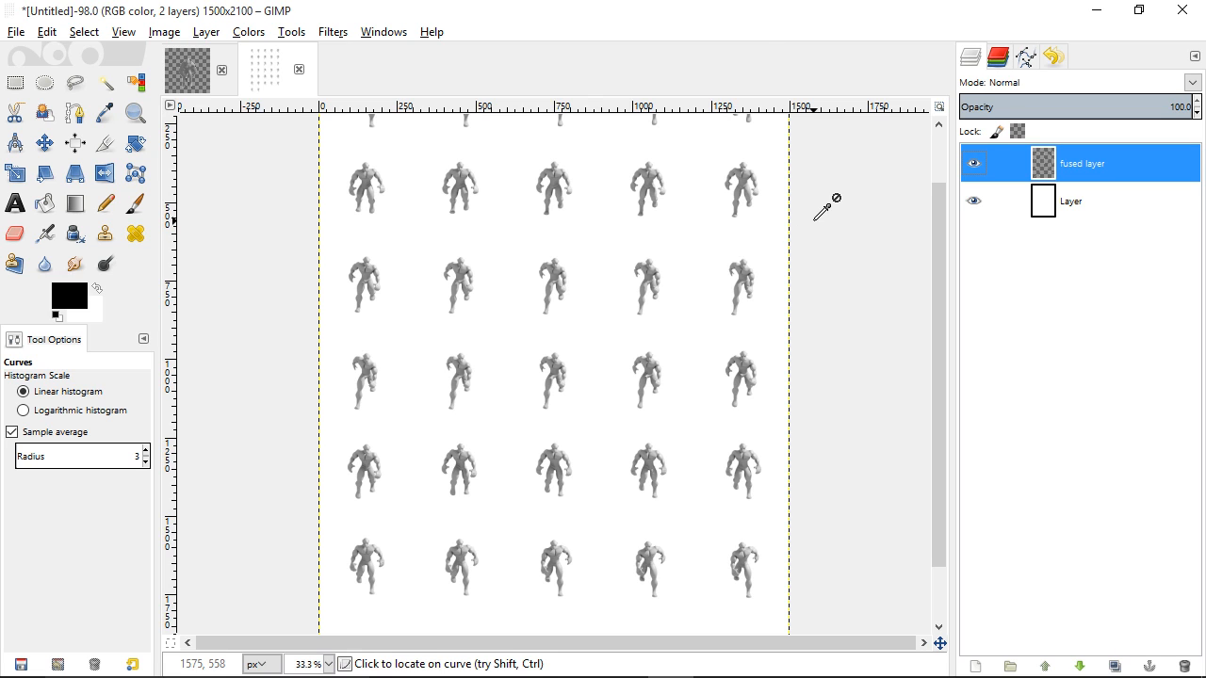
pyautogui.click(44, 142)
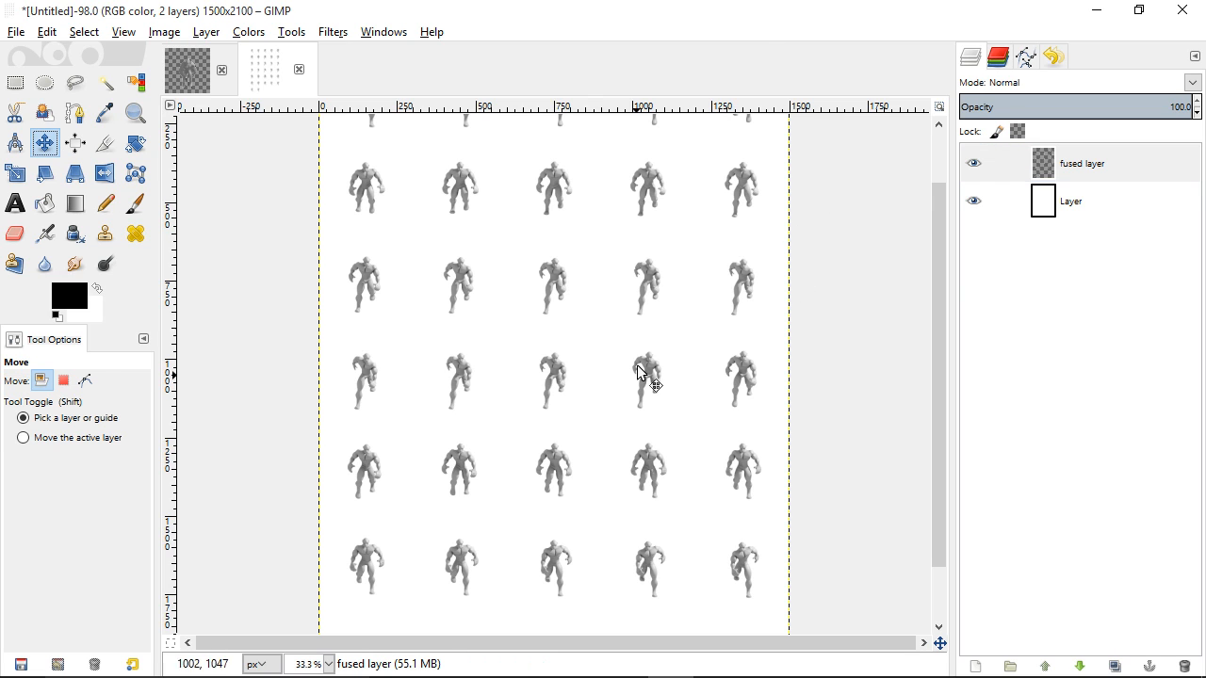
pyautogui.click(975, 202)
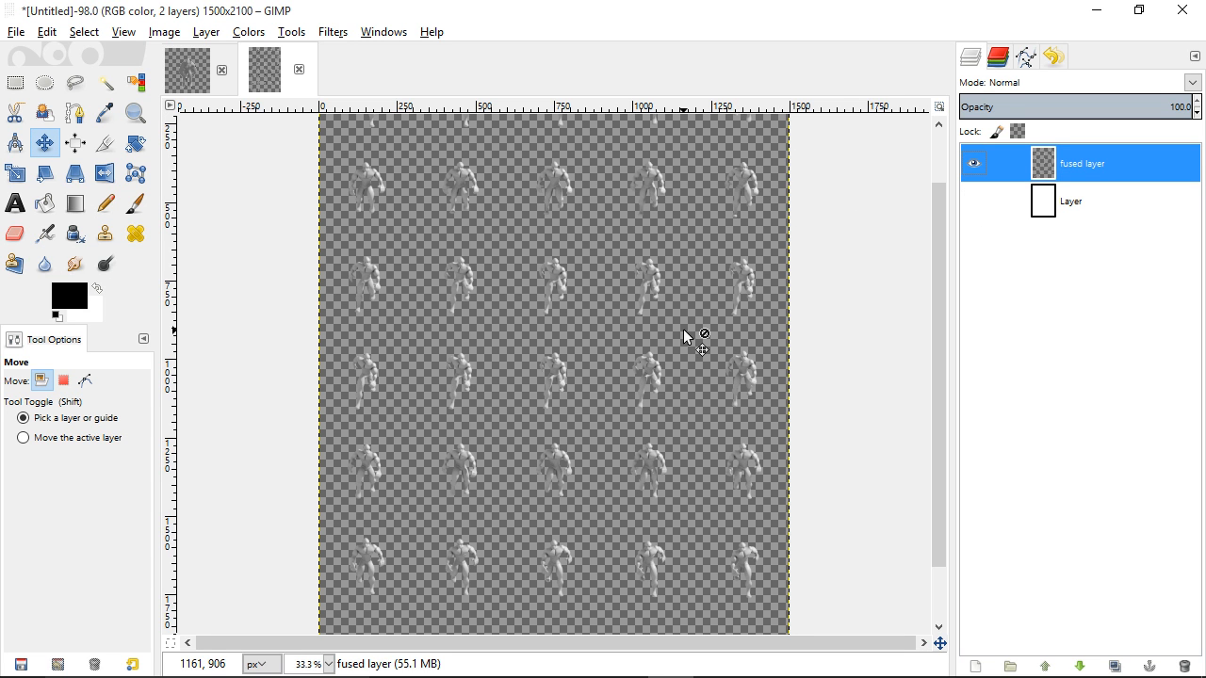
# Step: Start exporting the fused sprite sheet and choose the nov 12 folder inside temp_1 on the Desktop as destination
pyautogui.click(23, 31)
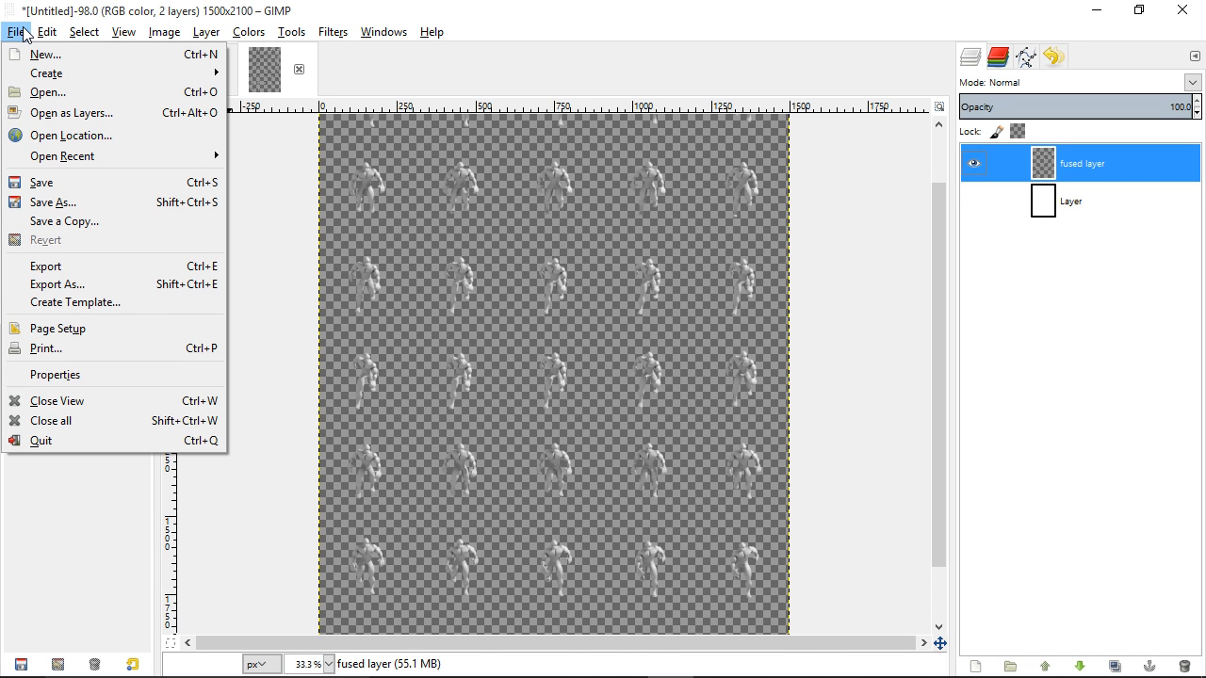
pyautogui.click(94, 286)
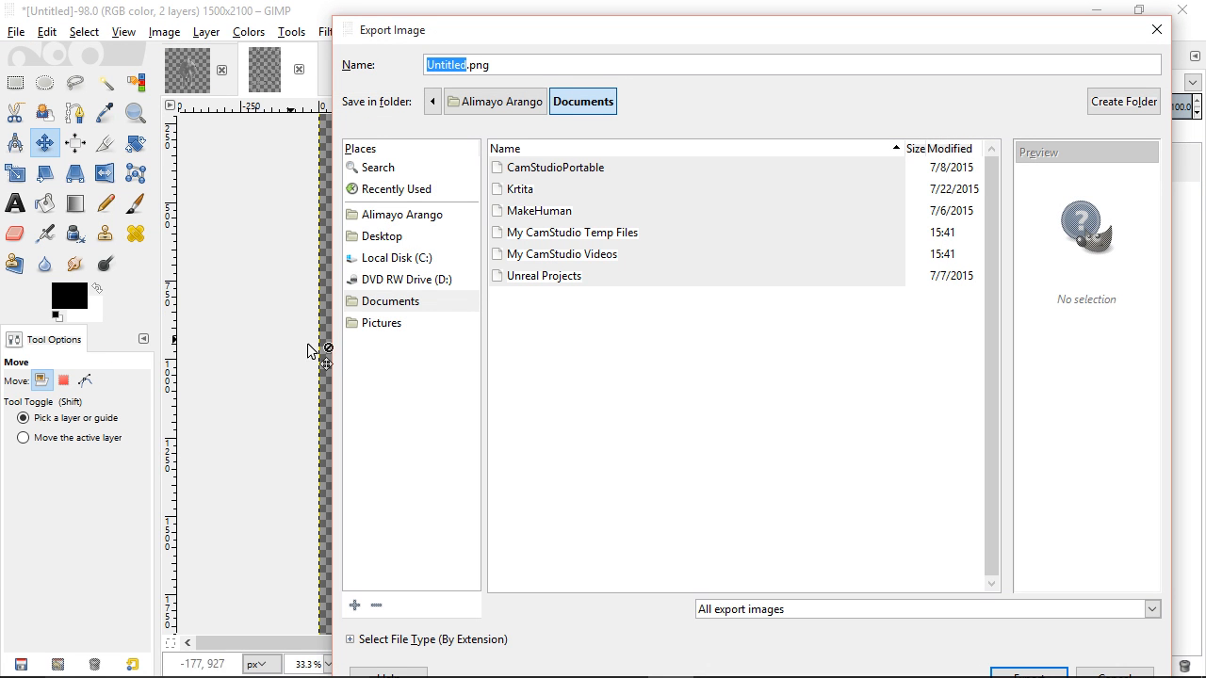
pyautogui.click(391, 237)
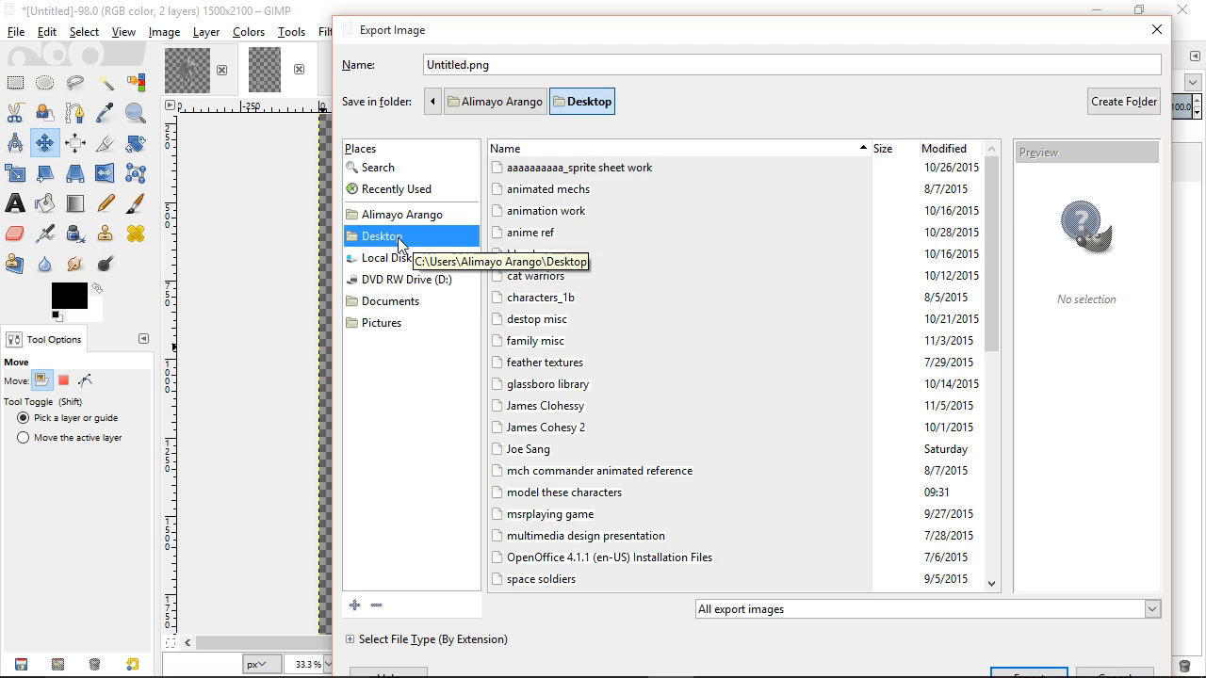
pyautogui.moveTo(993, 306); pyautogui.dragTo(988, 409)
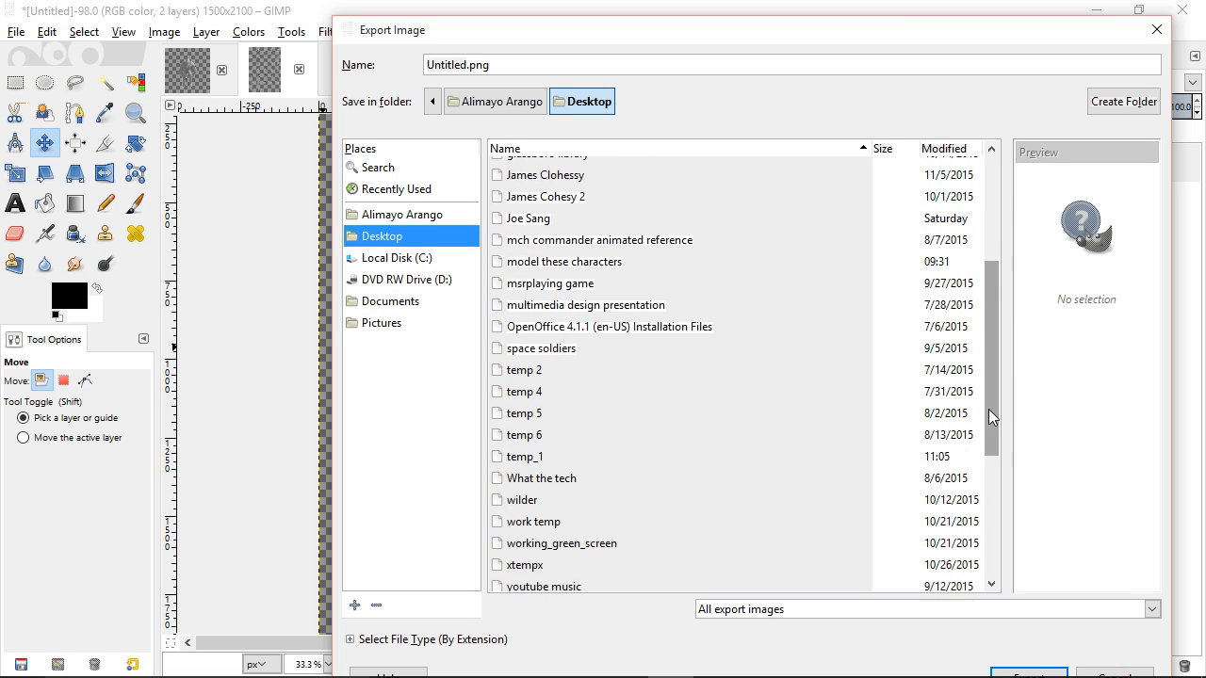
pyautogui.doubleClick(530, 443)
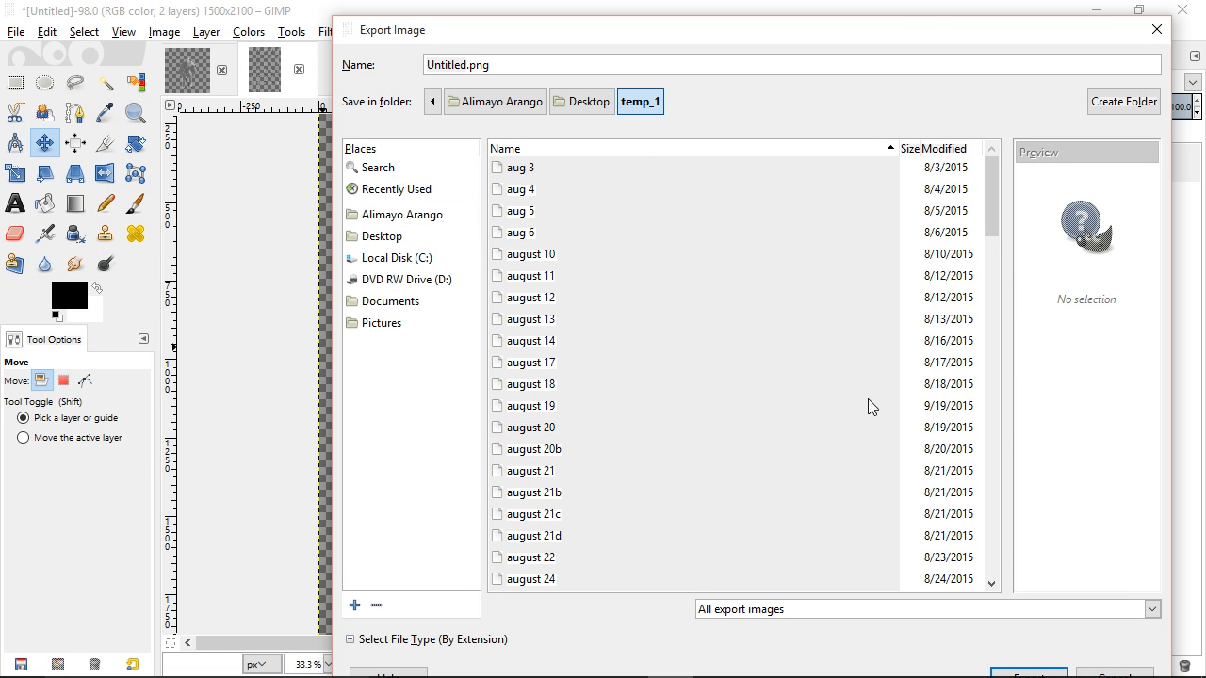
pyautogui.moveTo(986, 224); pyautogui.dragTo(986, 420)
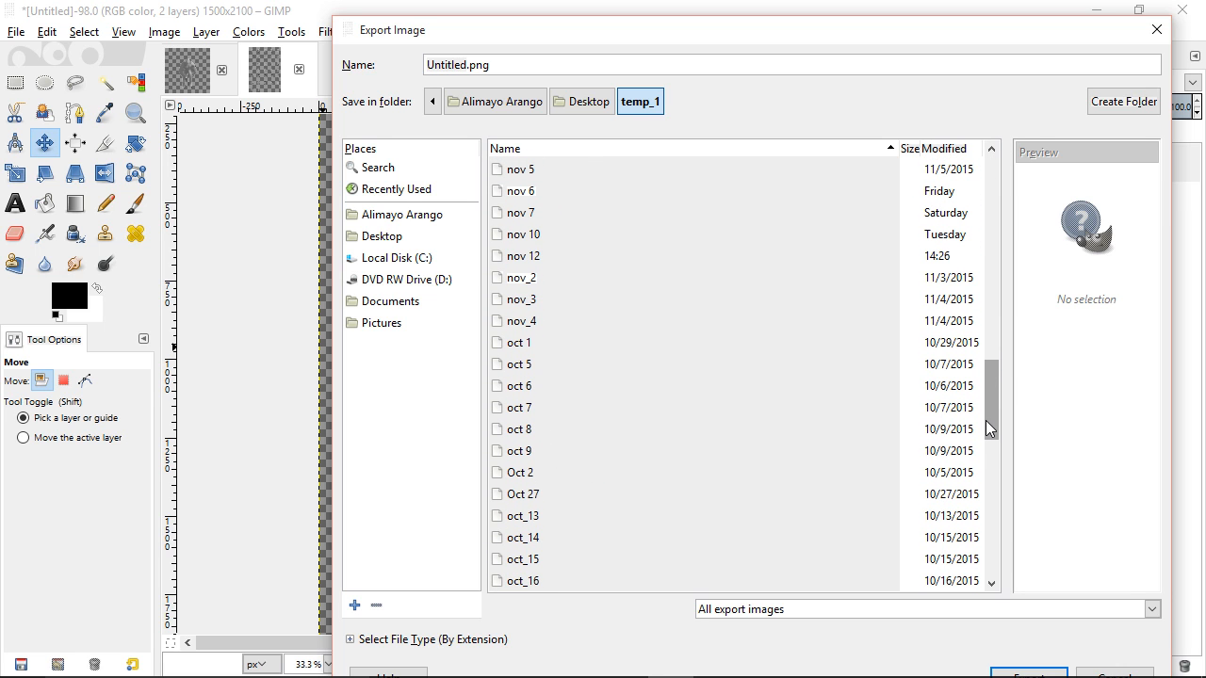
pyautogui.doubleClick(563, 257)
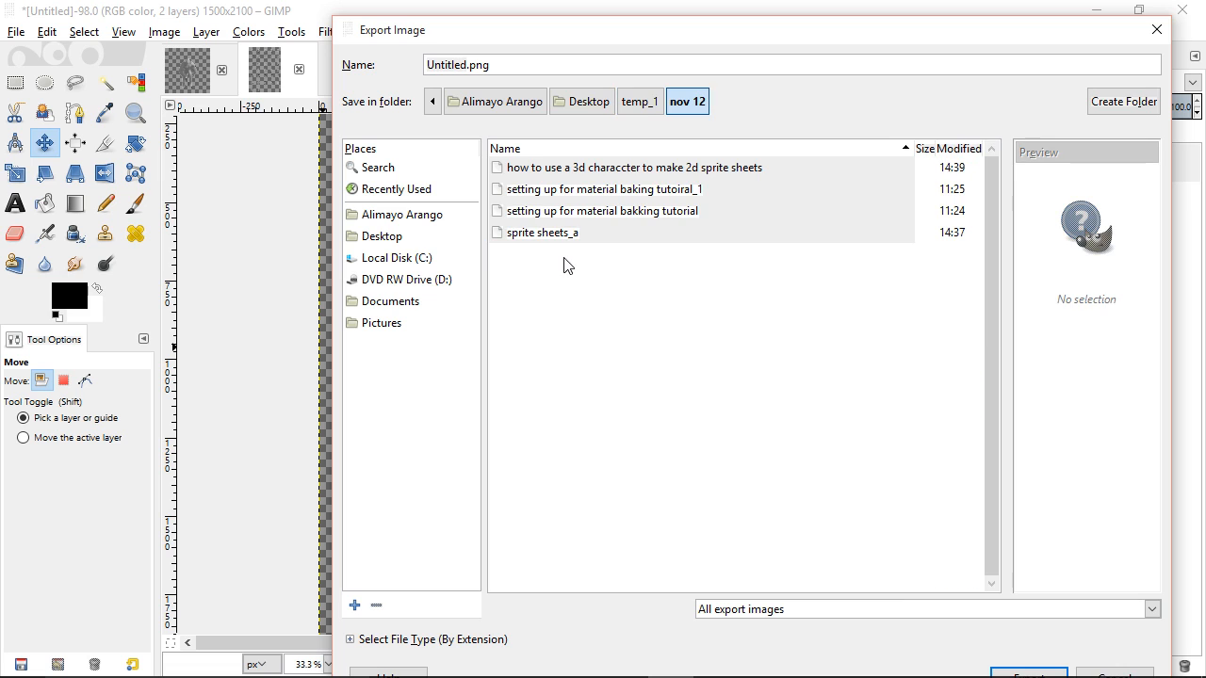
# Step: Create a new folder named "actual sprite sheets_a" in nov 12 for the export
pyautogui.click(1116, 115)
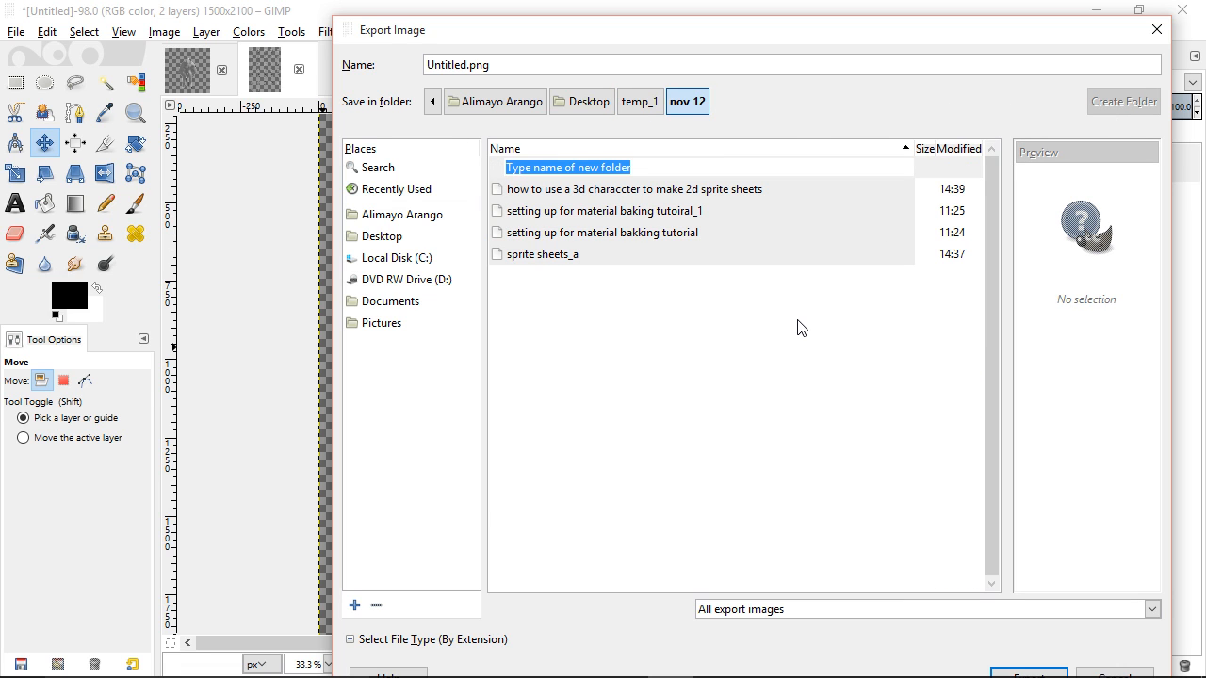
pyautogui.write('actual')
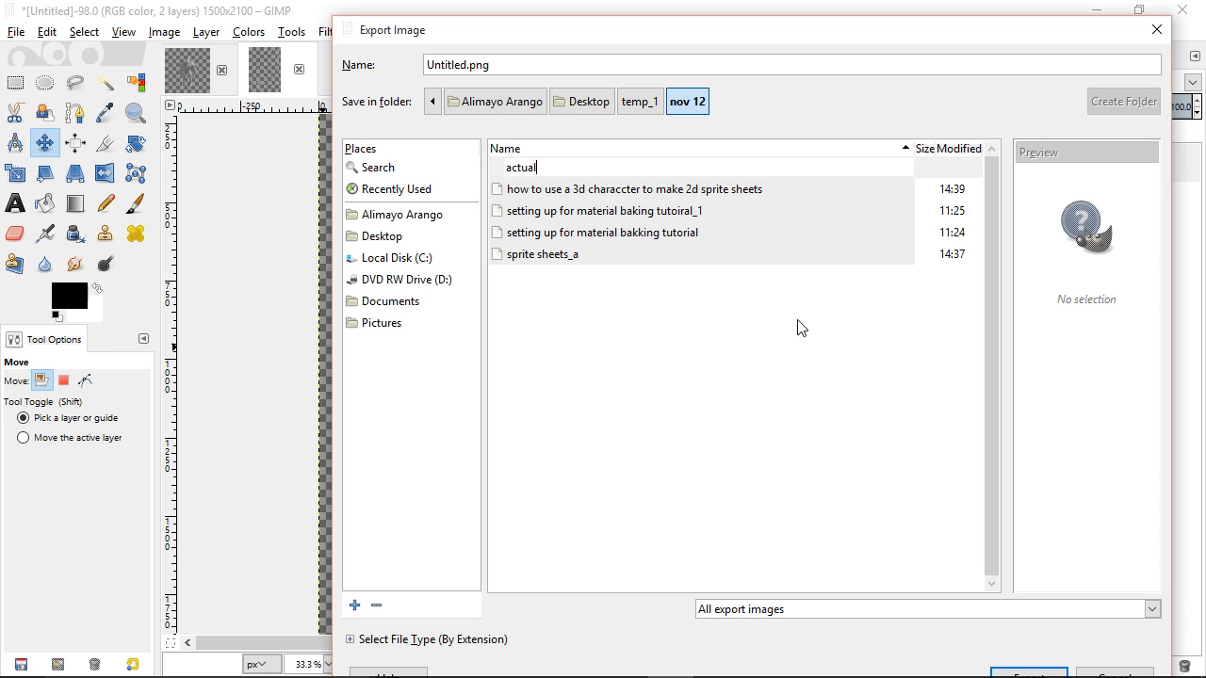
pyautogui.write(' sprite sheets_a')
pyautogui.press('Return')
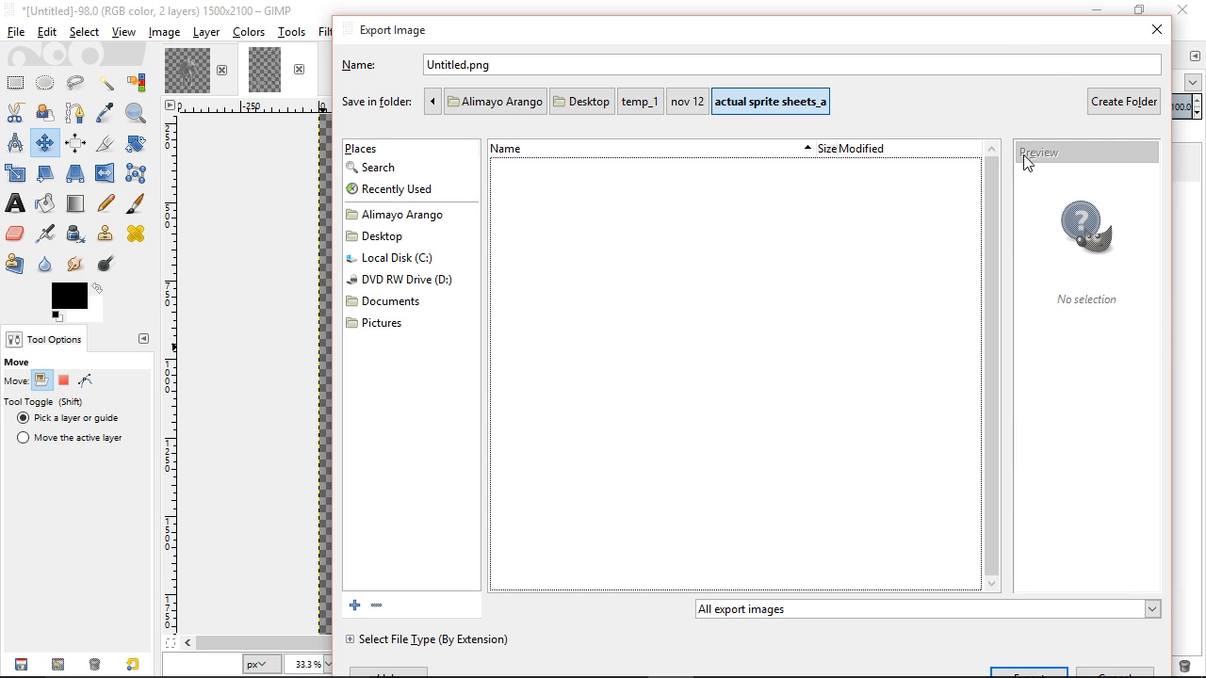
# Step: Export the sprite sheet as a PNG image without saving the background color
pyautogui.moveTo(792, 26)
pyautogui.mouseDown()
pyautogui.moveTo(800, 81)
pyautogui.moveTo(797, 36)
pyautogui.mouseUp()
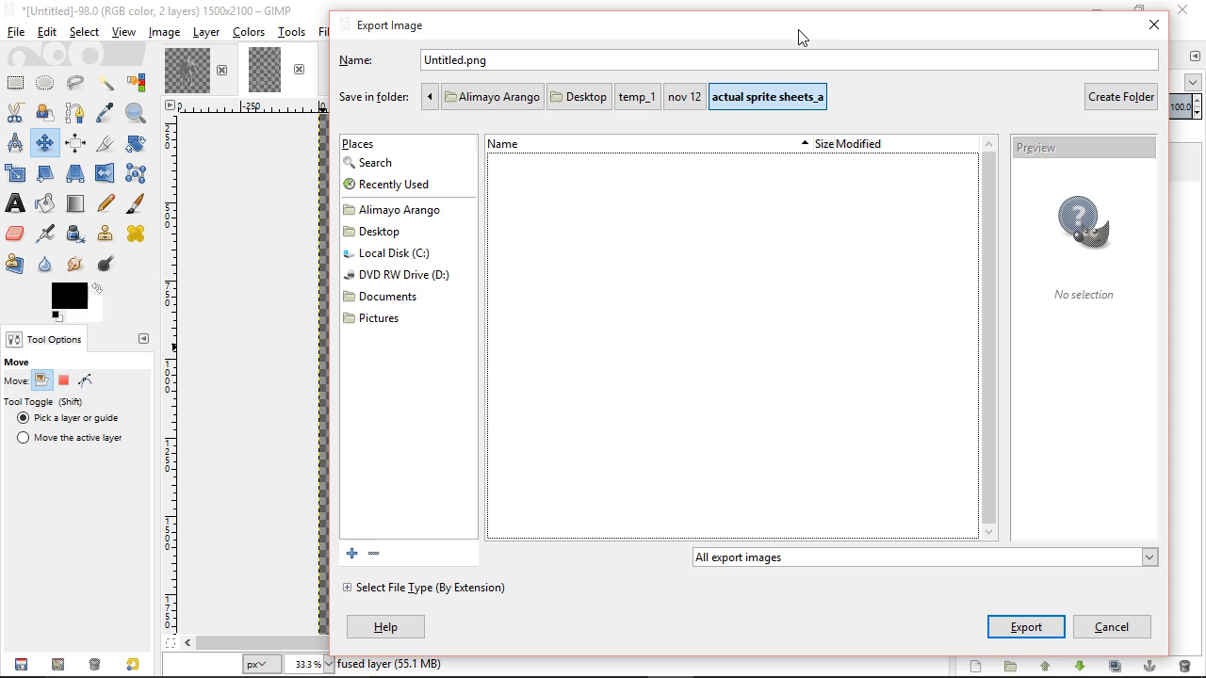
pyautogui.click(467, 587)
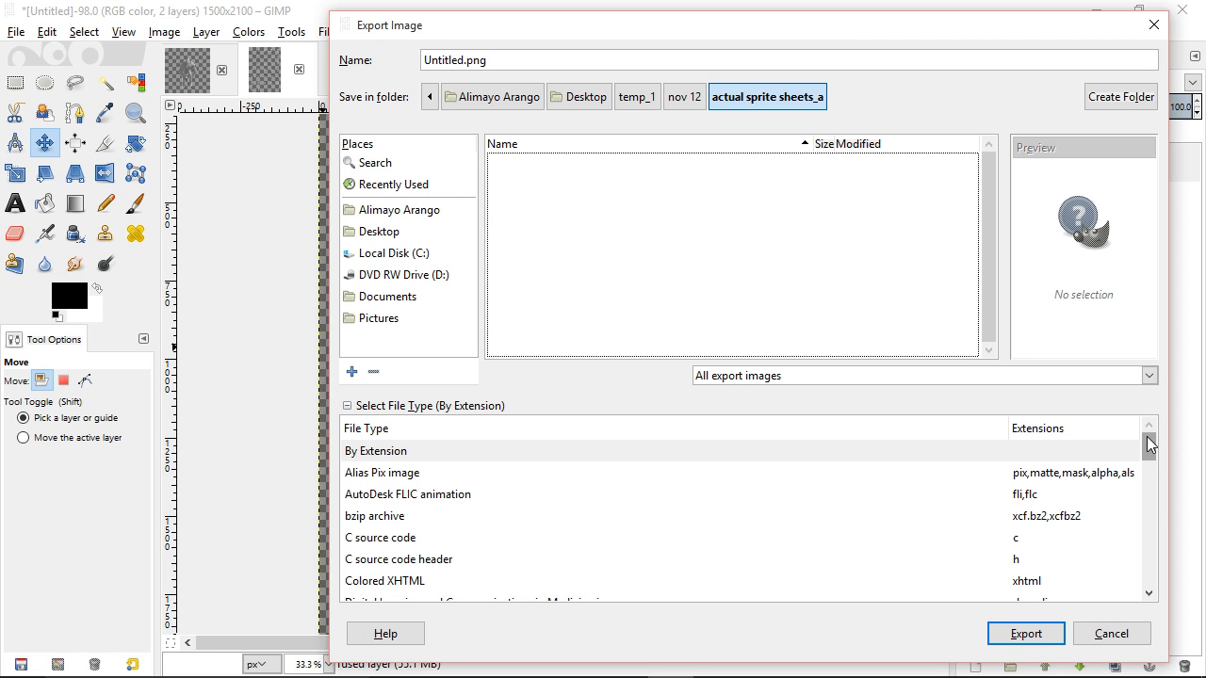
pyautogui.moveTo(1152, 457); pyautogui.dragTo(1152, 521)
pyautogui.click(393, 581)
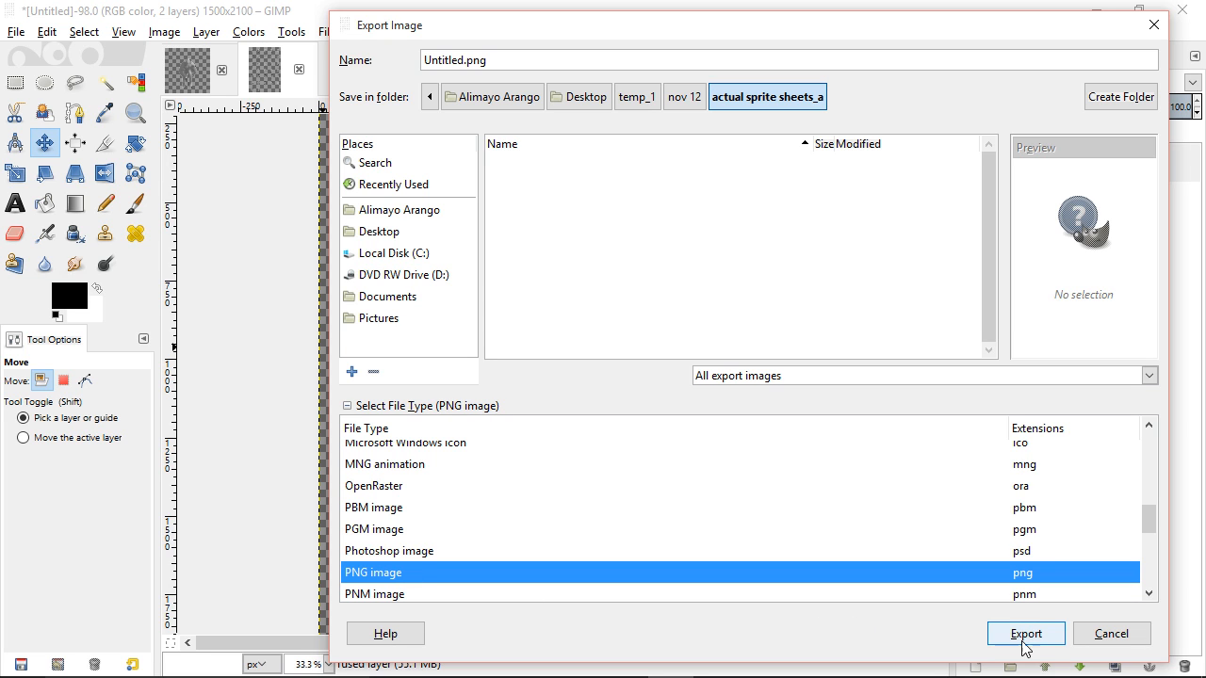
pyautogui.click(1049, 637)
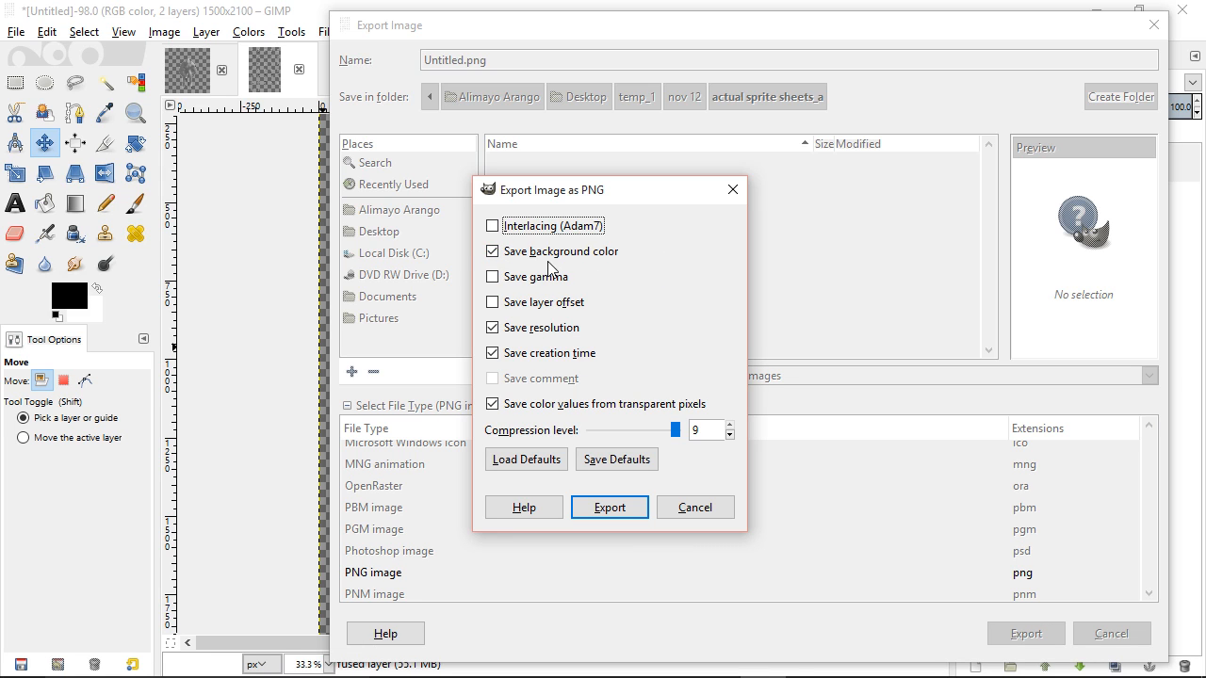
pyautogui.click(492, 253)
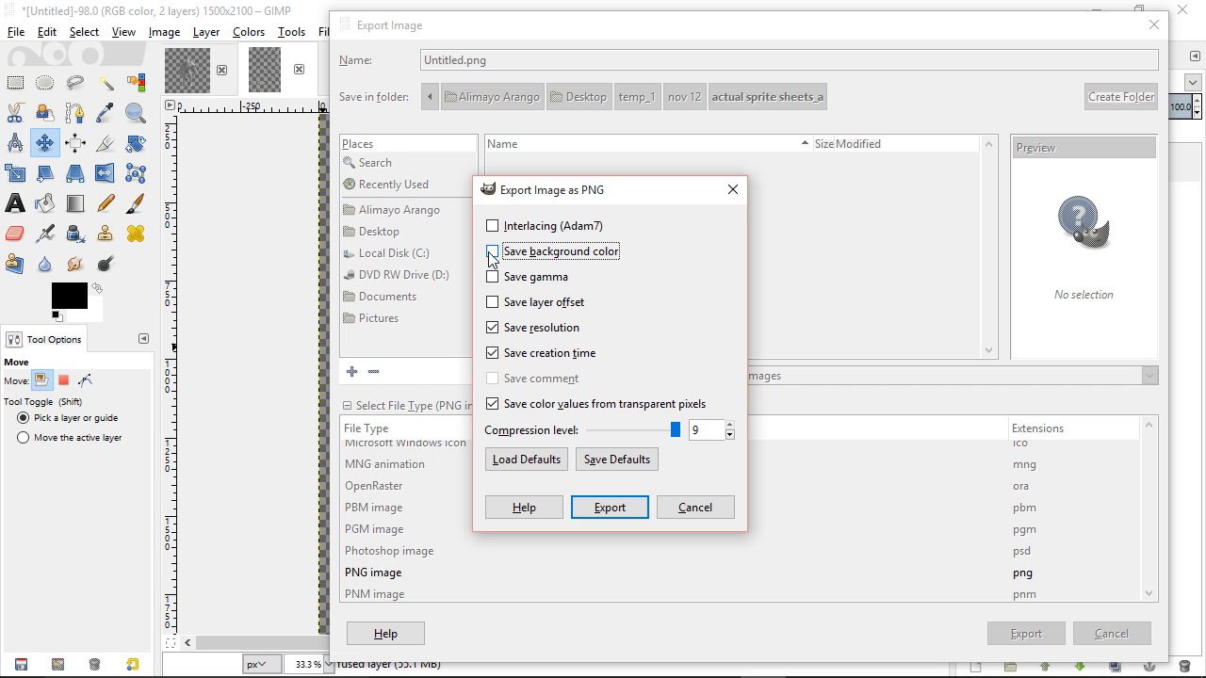
pyautogui.click(629, 508)
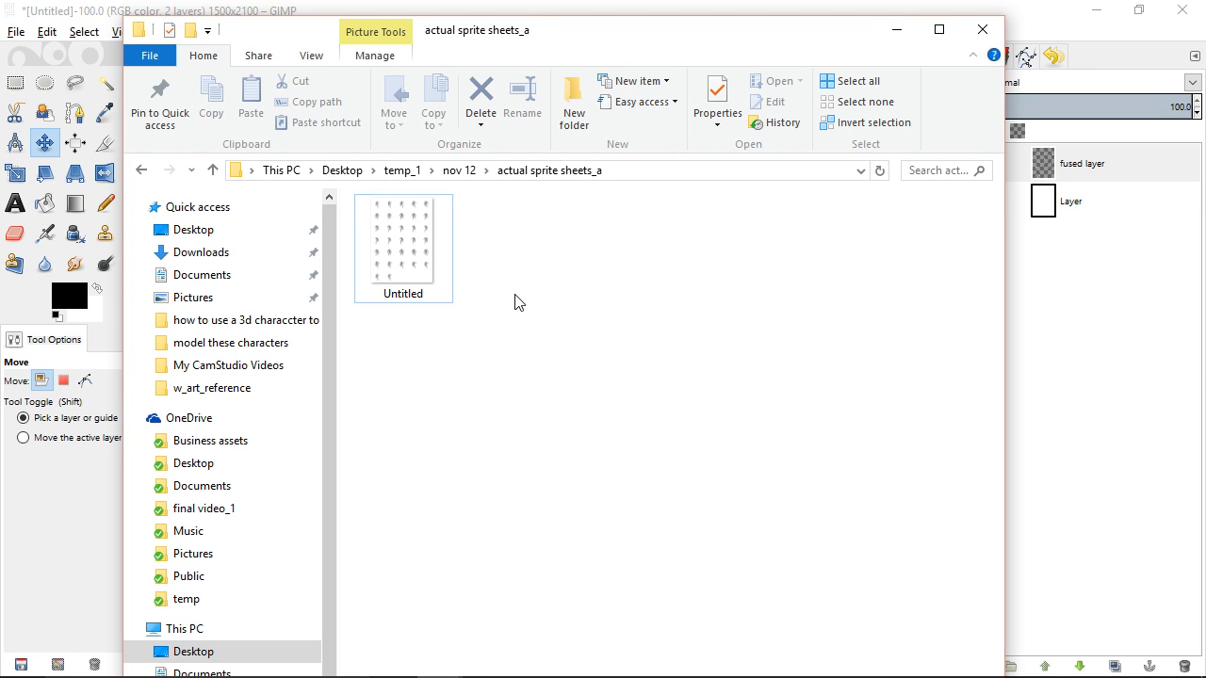
# Step: In File Explorer, rename the exported Untitled sprite sheet as "angle 1"
pyautogui.click(418, 300)
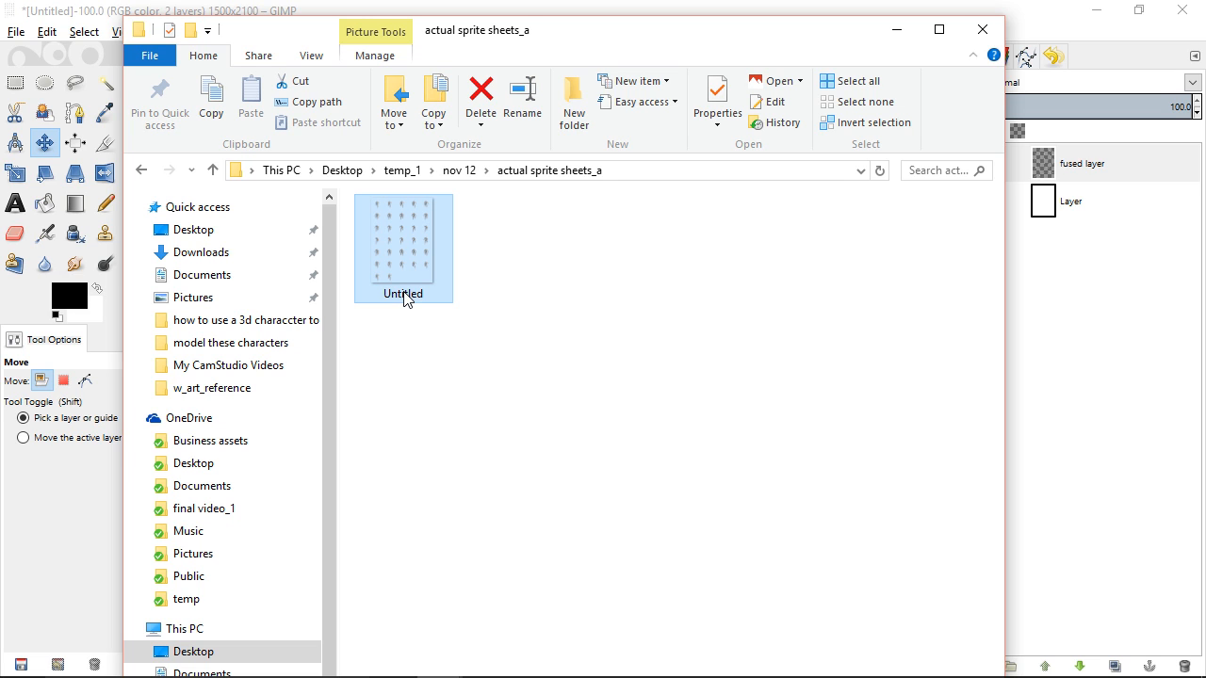
pyautogui.click(404, 295)
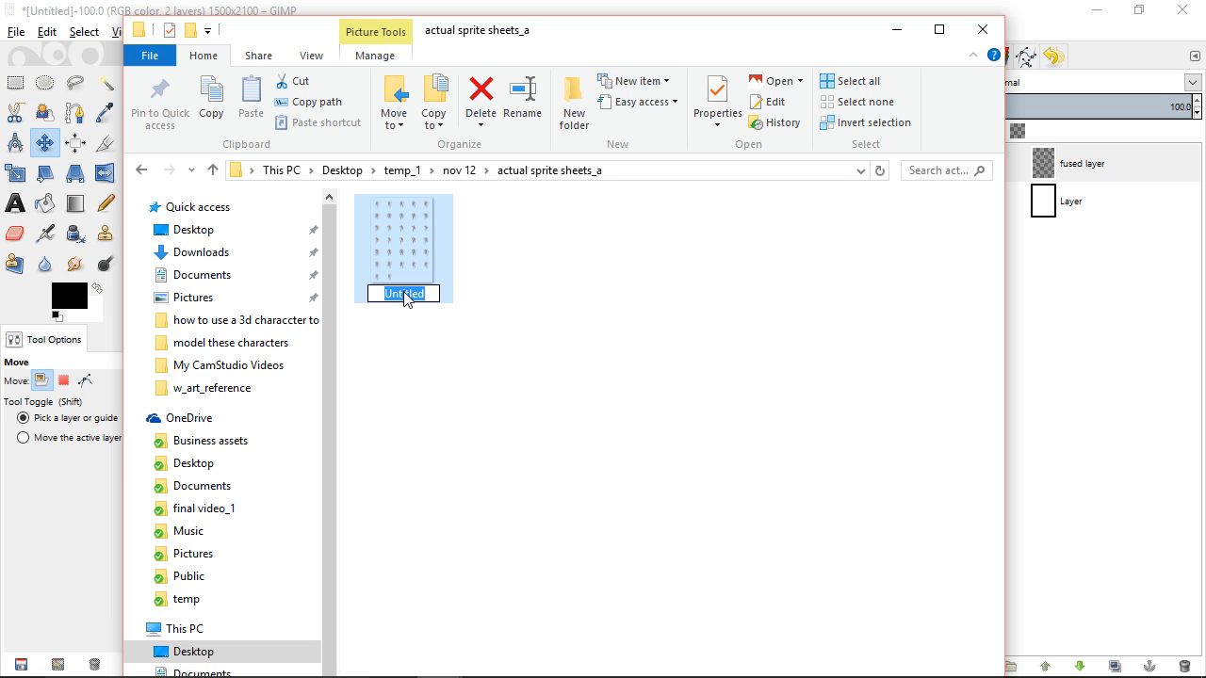
pyautogui.write('angle 1')
pyautogui.press('Return')
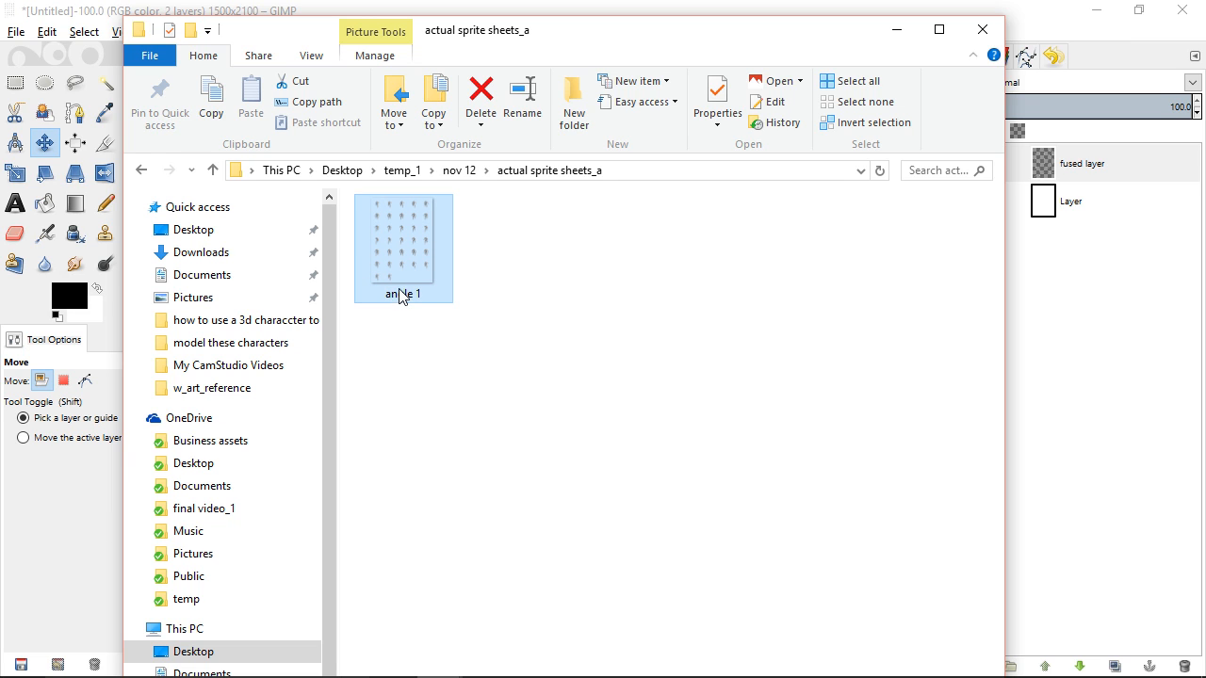
# Step: Open the angle 1 sprite sheet file with another program to inspect it
pyautogui.rightClick(406, 248)
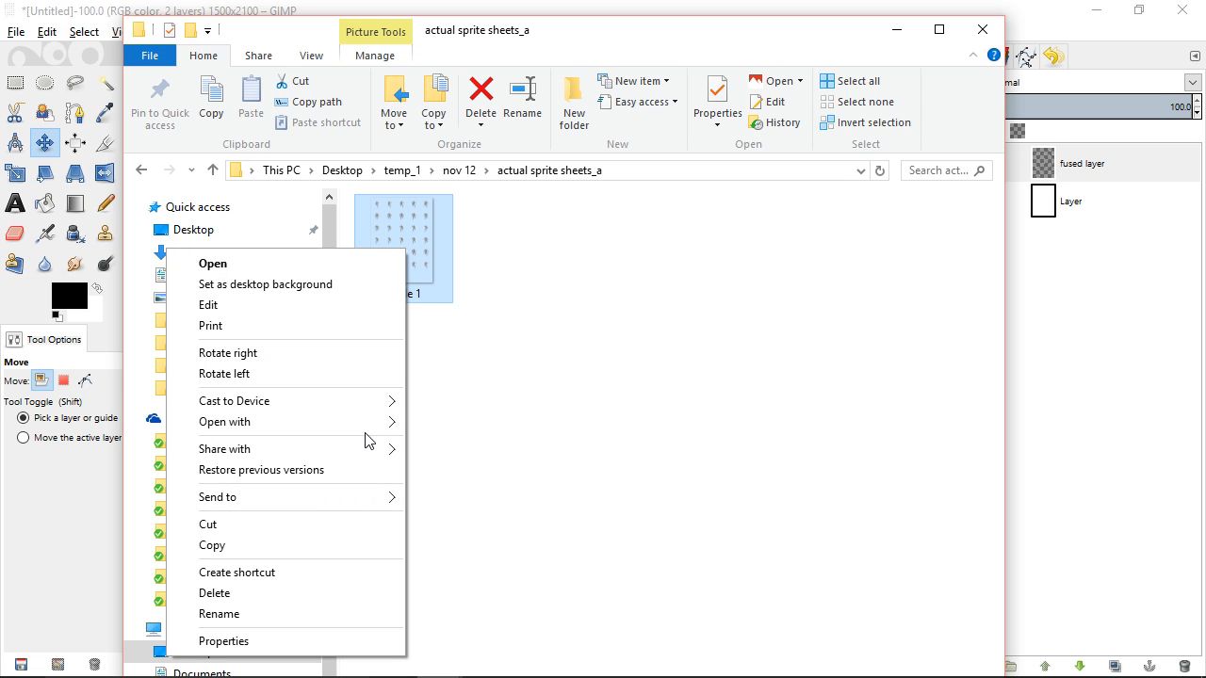
pyautogui.moveTo(373, 425)
pyautogui.click(491, 484)
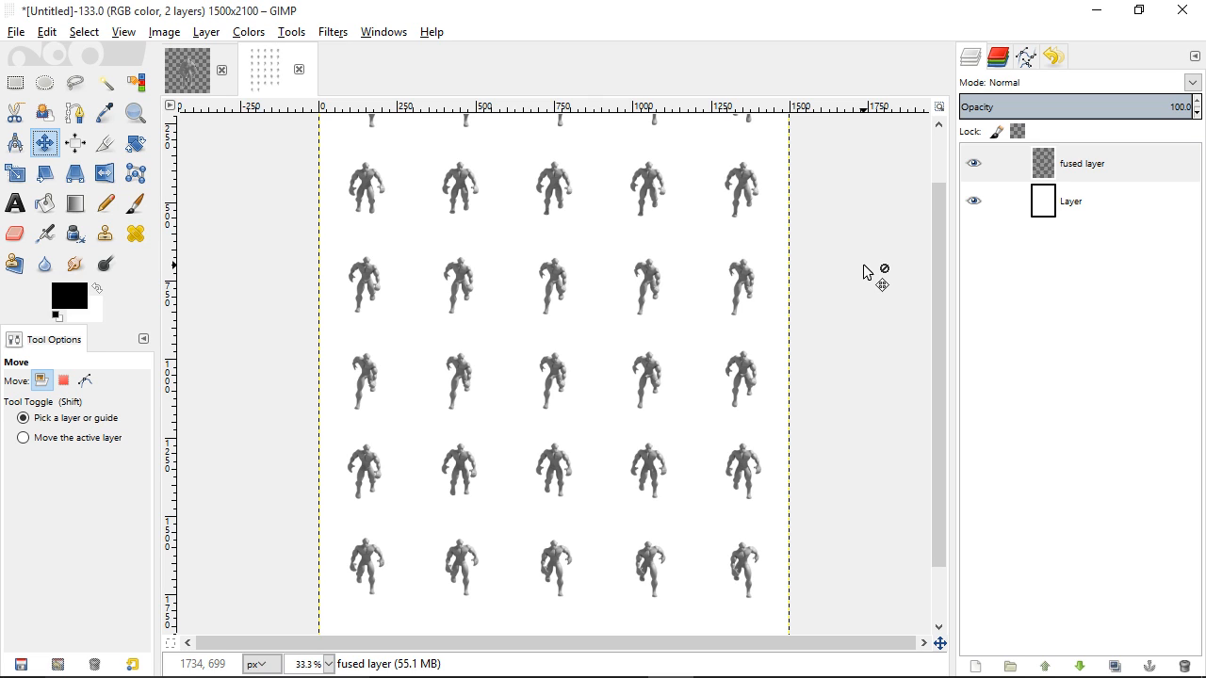
# Step: Close all open images in GIMP and discard their unsaved changes
pyautogui.click(17, 36)
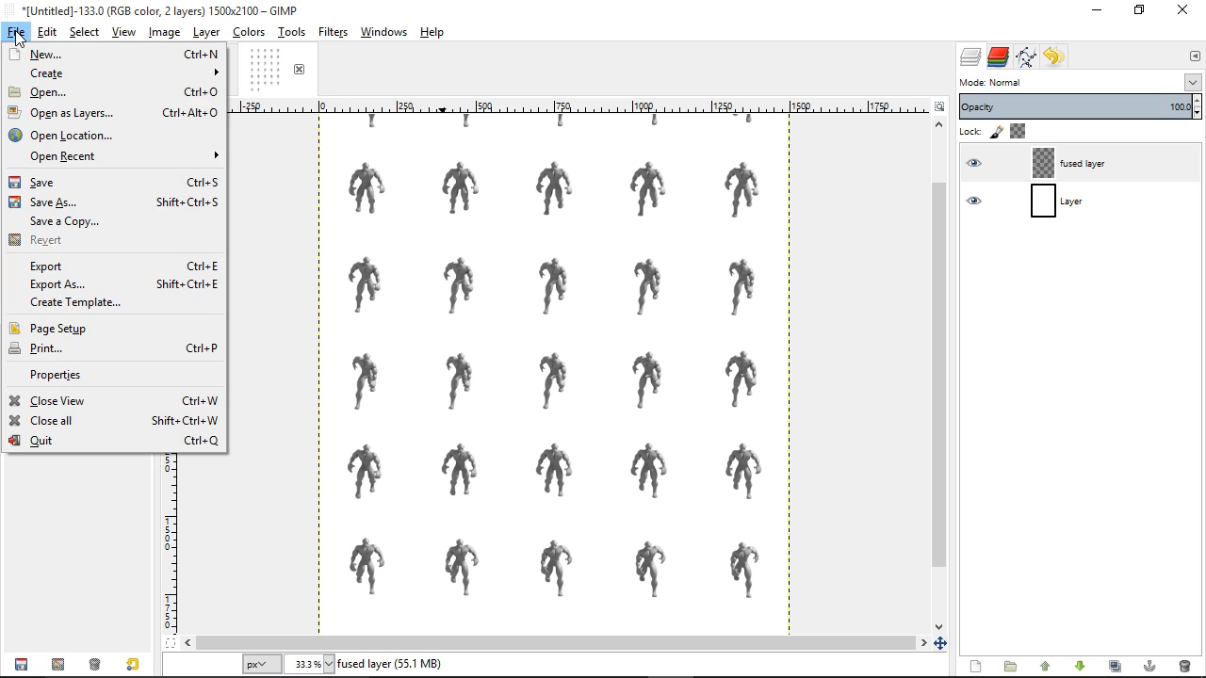
pyautogui.click(75, 420)
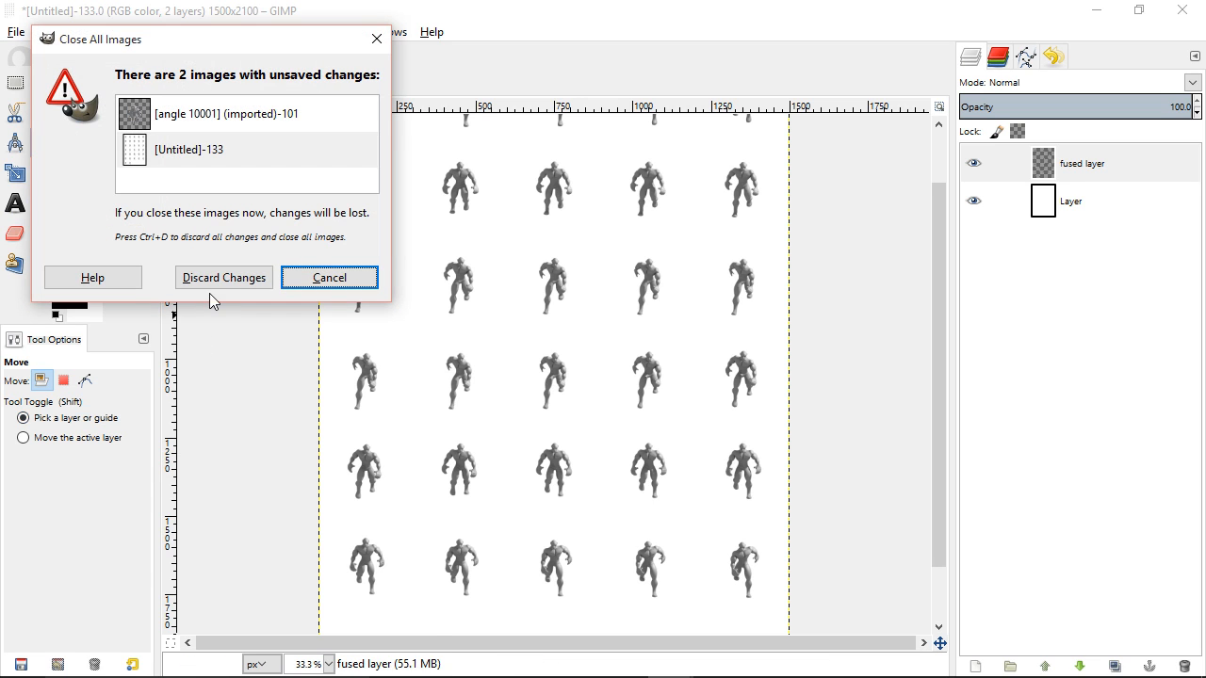
pyautogui.click(237, 278)
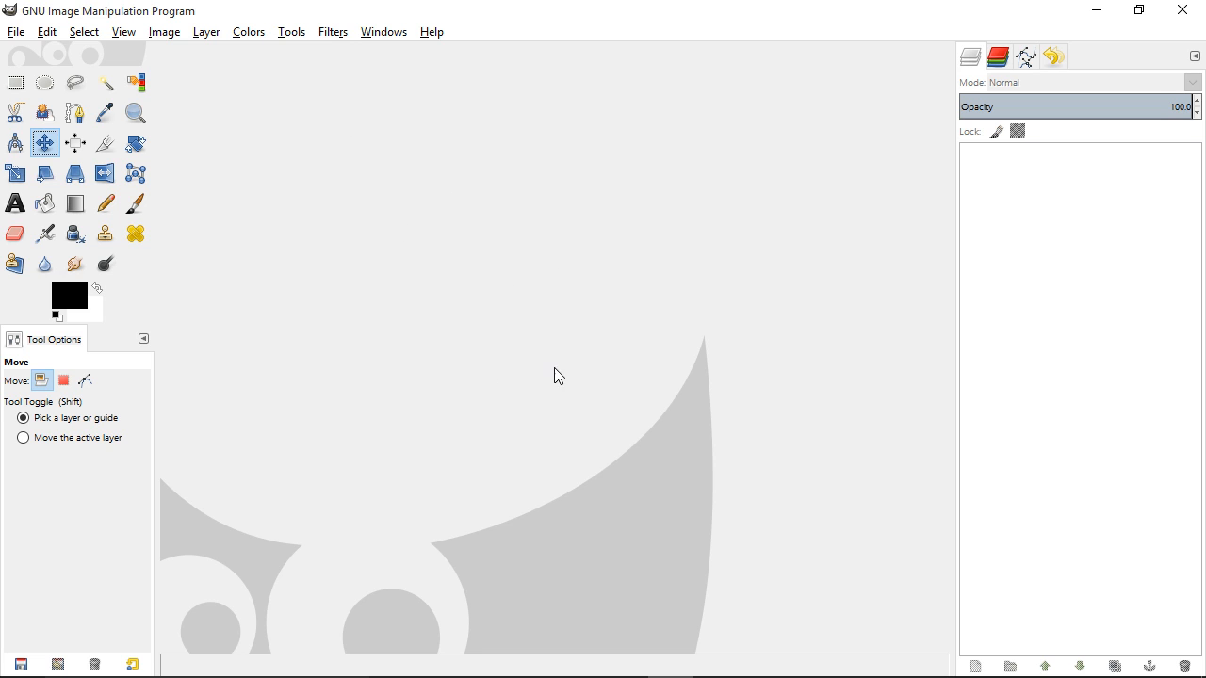
# Step: Open all the PNG frames in the angle 2 folder of sprite sheets_a as layers of one image
pyautogui.click(18, 33)
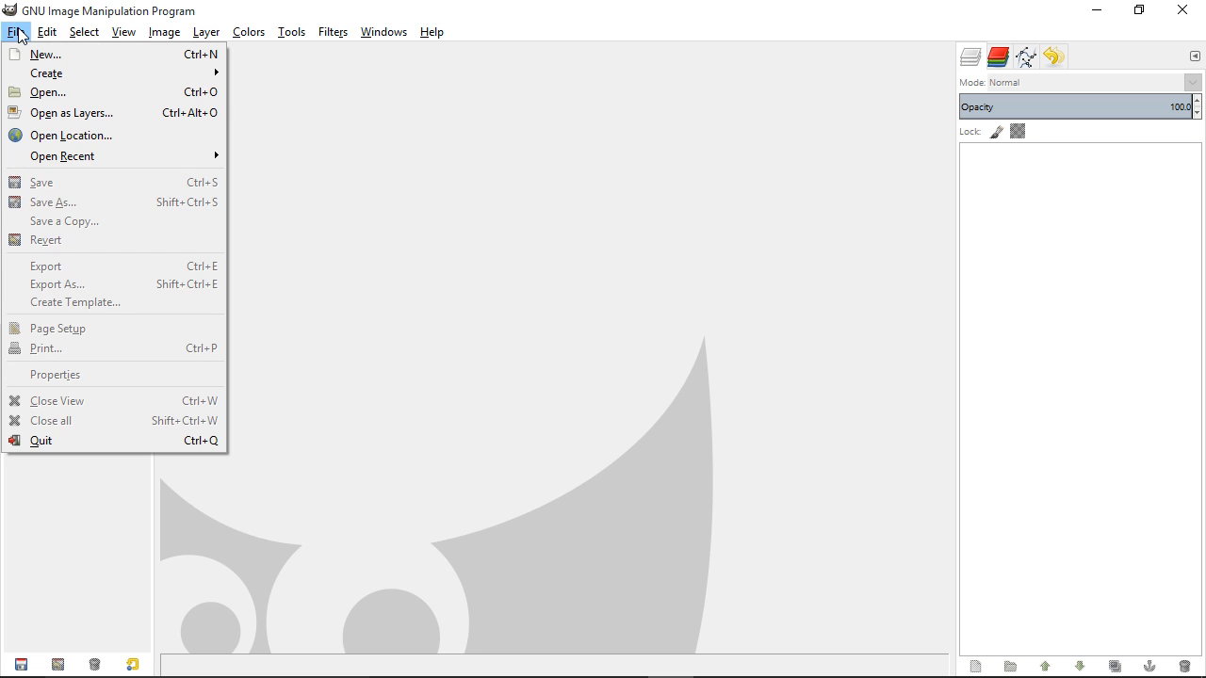
pyautogui.click(83, 120)
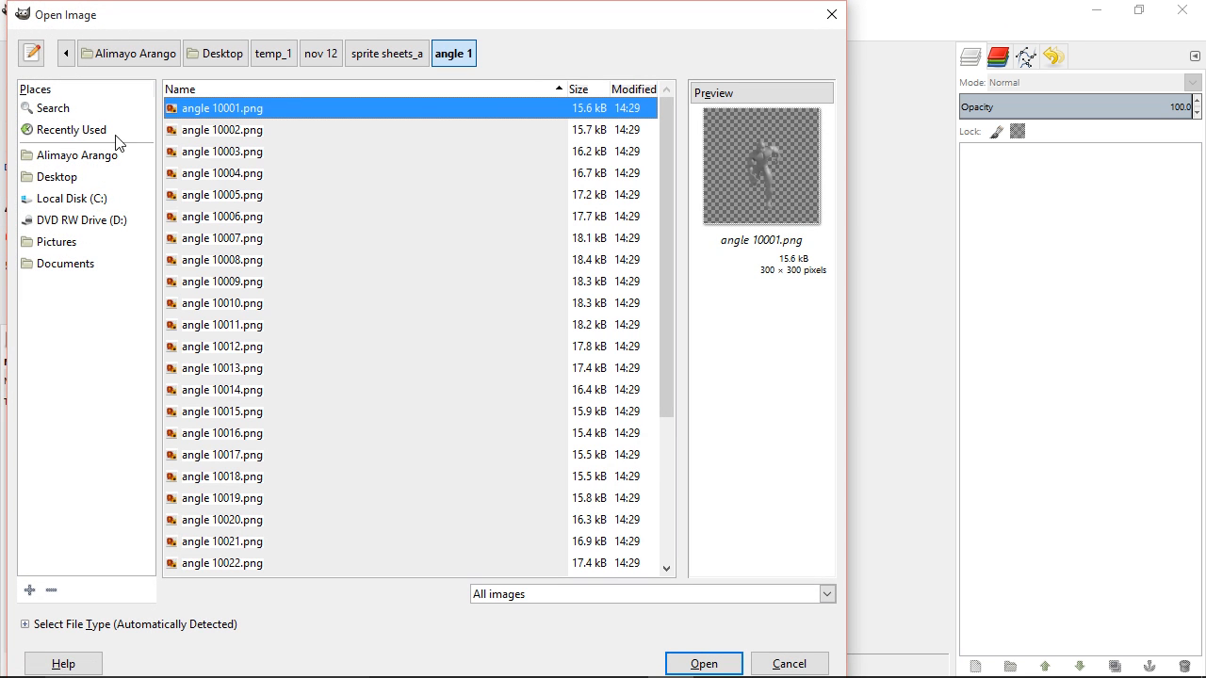
pyautogui.click(385, 59)
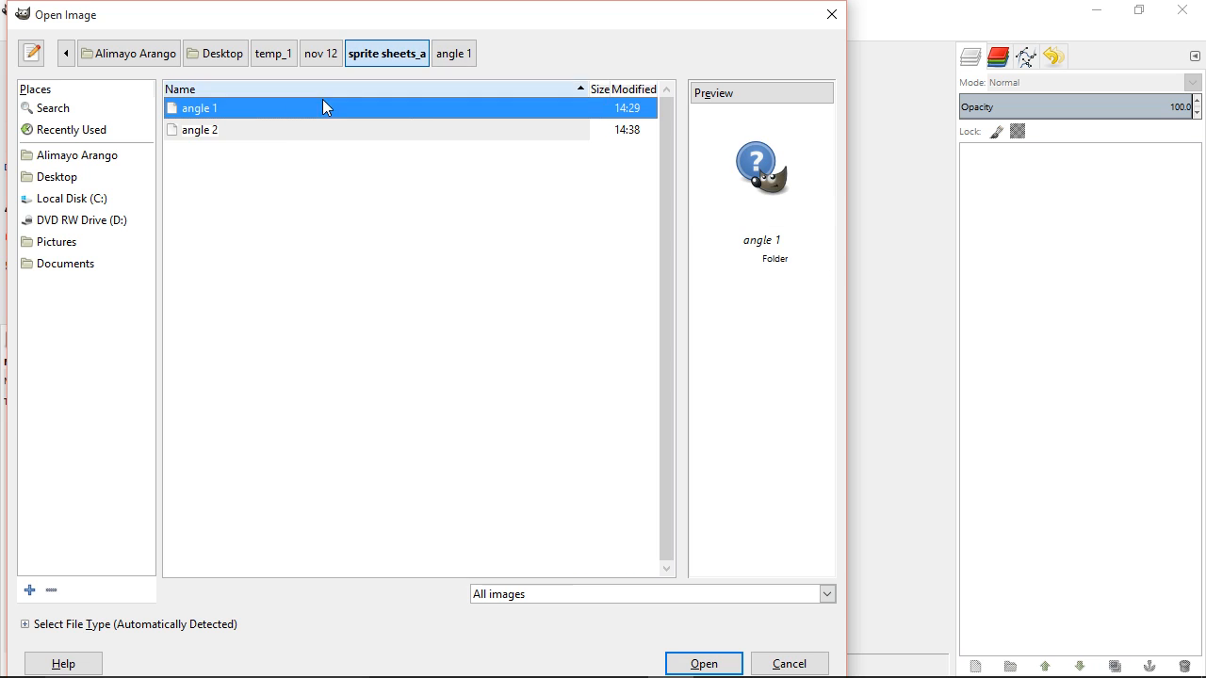
pyautogui.click(269, 134)
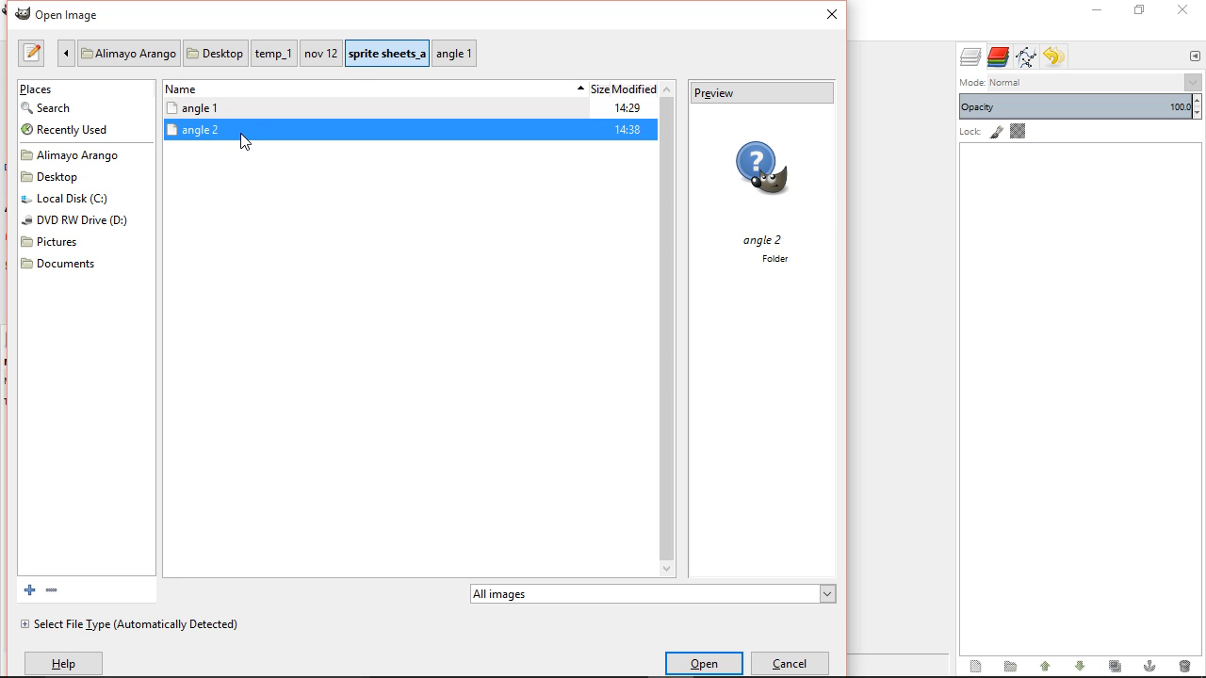
pyautogui.doubleClick(242, 139)
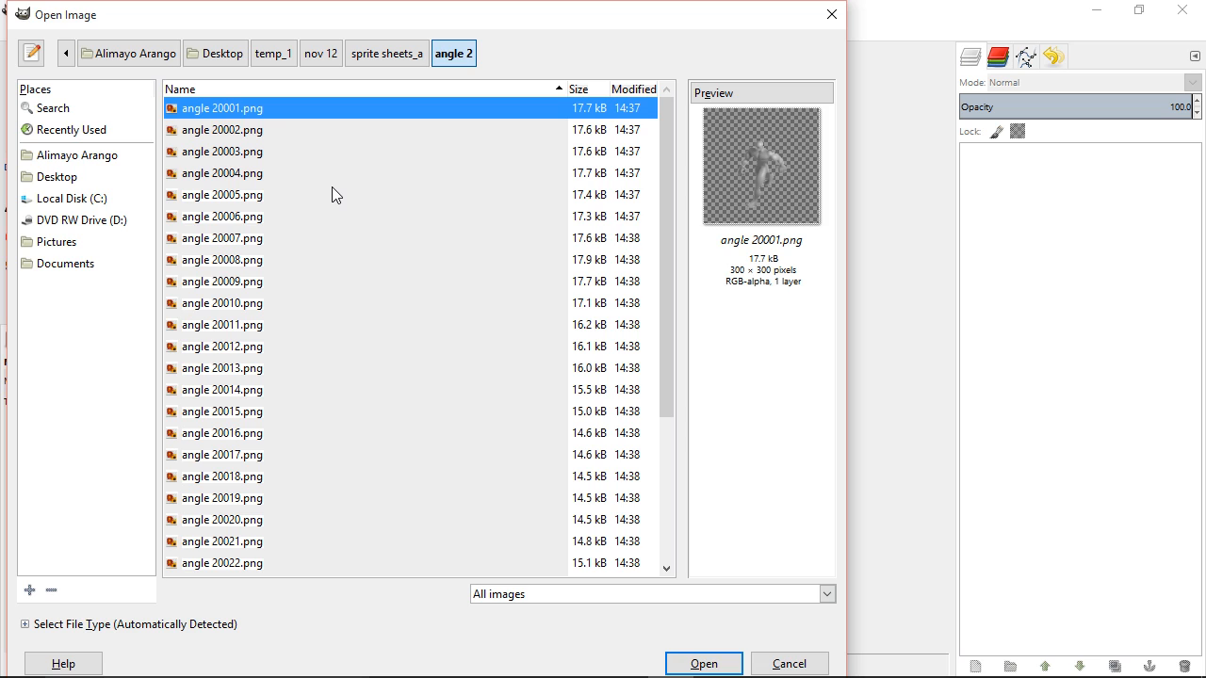
pyautogui.hotkey('ctrl', 'a')
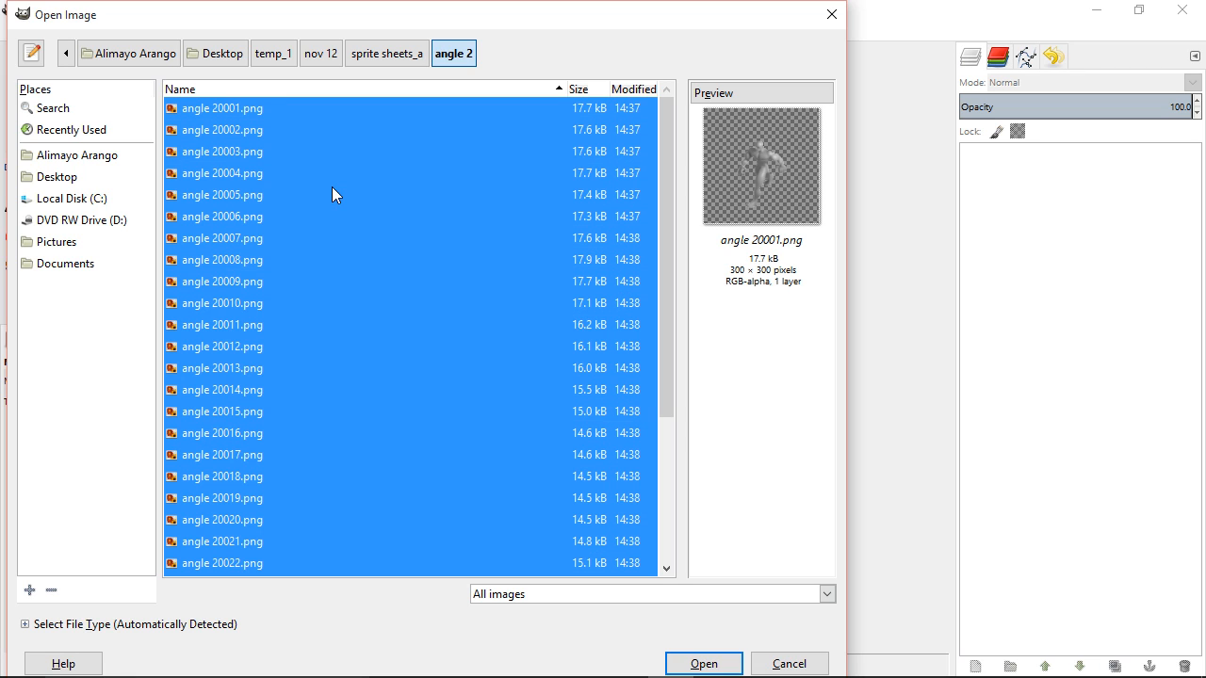
pyautogui.click(718, 664)
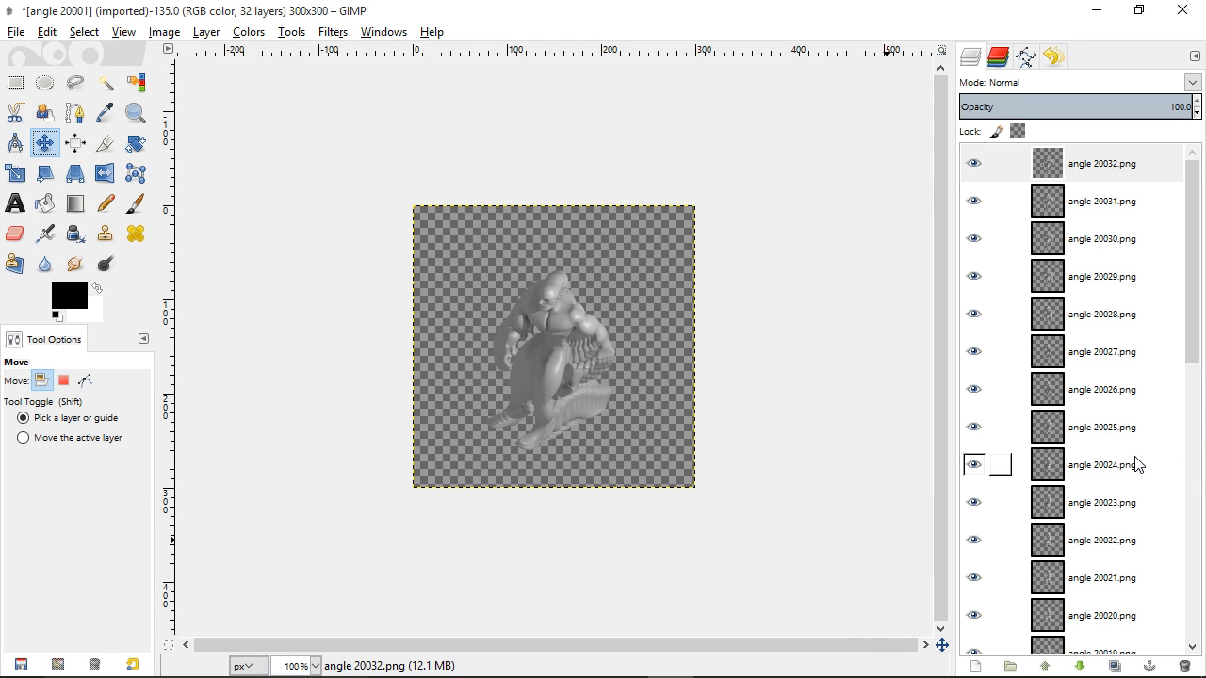
# Step: Run the Fuse layers script on the angle 2 frames with 5 layers on the X axis
pyautogui.click(1126, 164)
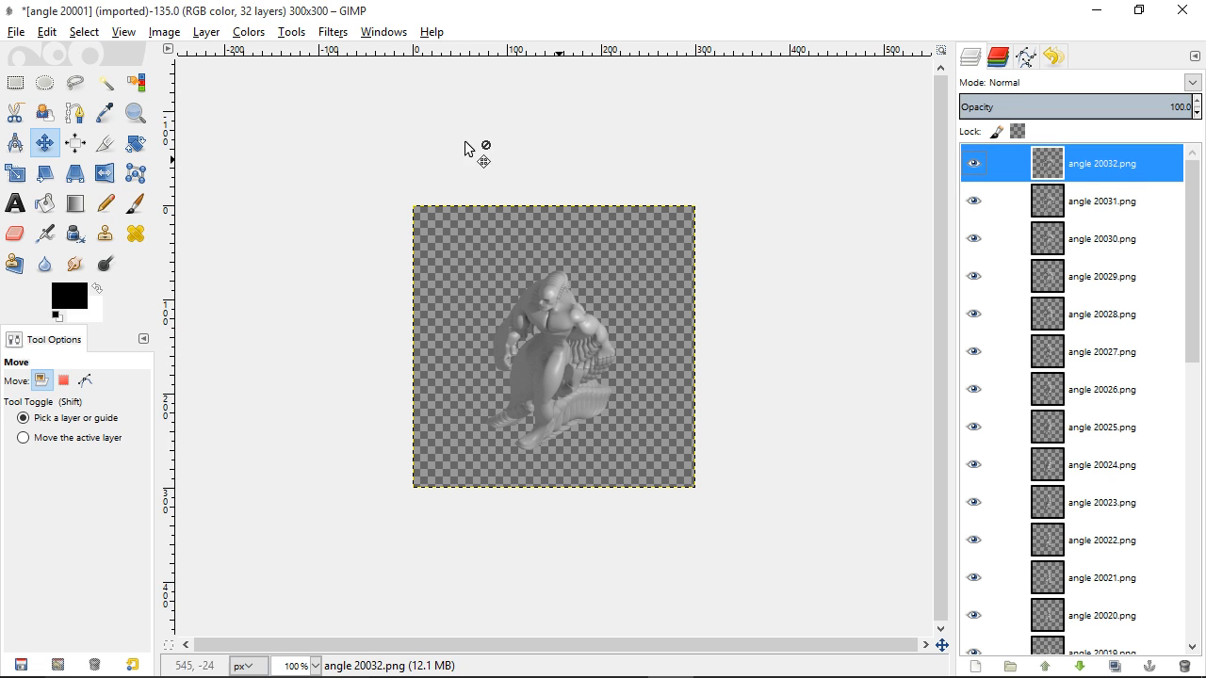
pyautogui.click(335, 32)
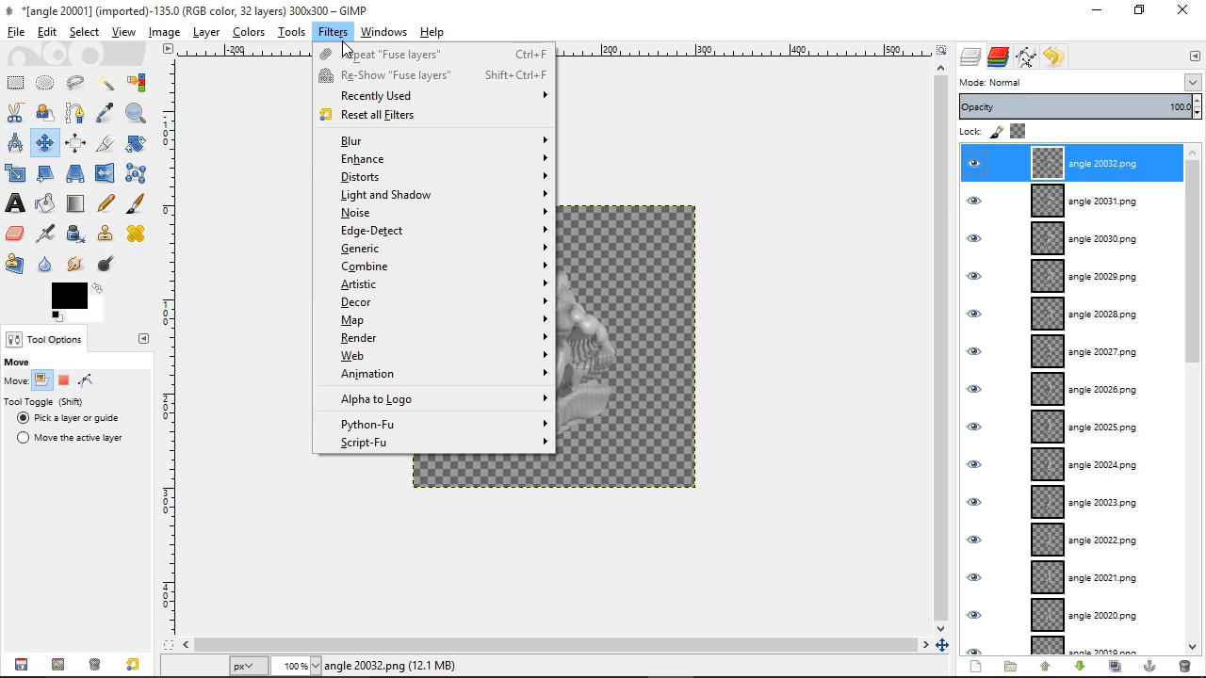
pyautogui.moveTo(422, 264)
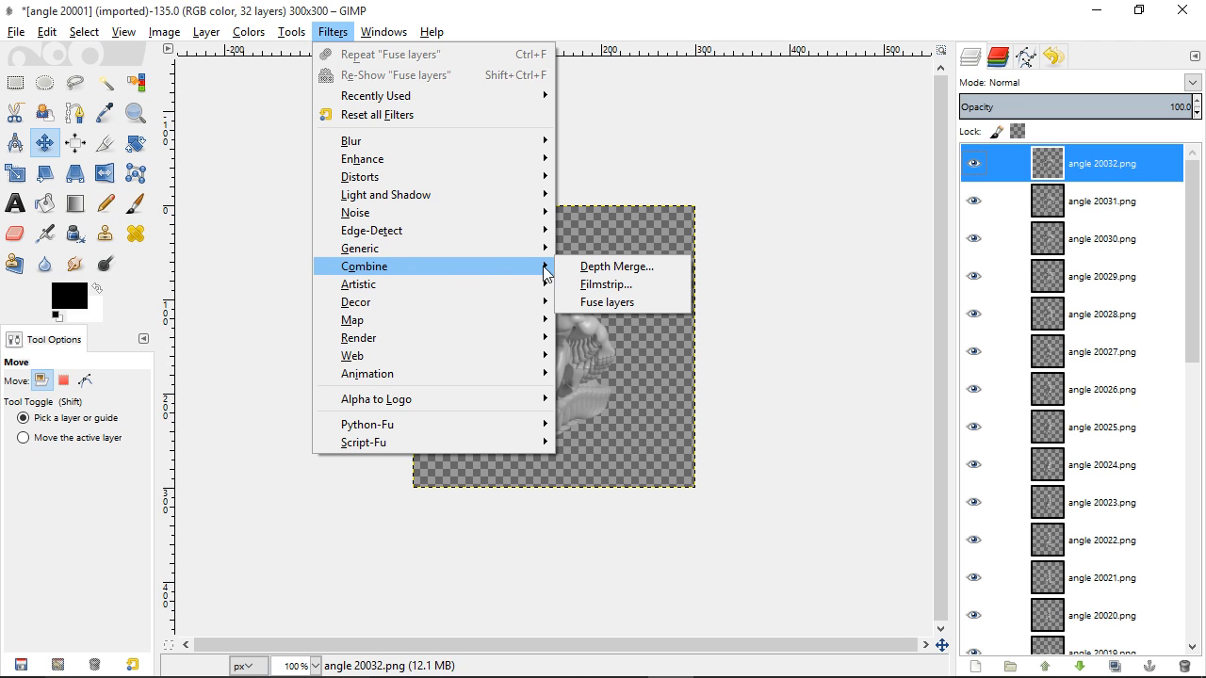
pyautogui.click(663, 303)
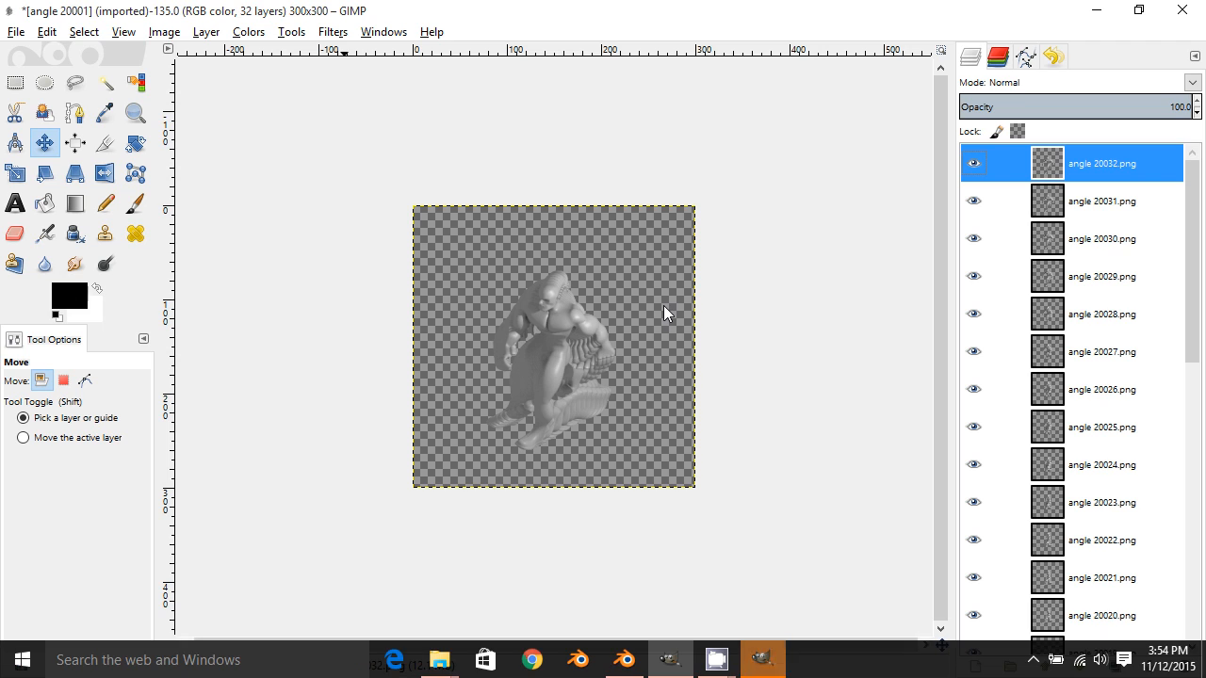
pyautogui.click(764, 665)
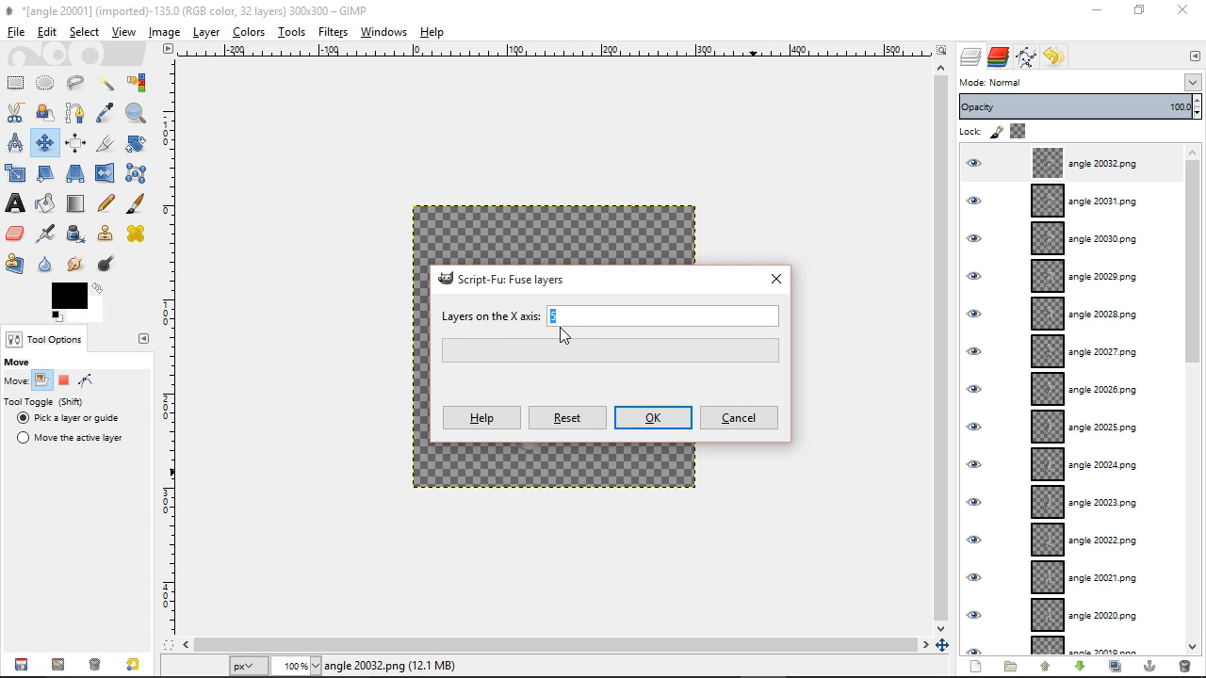
pyautogui.click(669, 418)
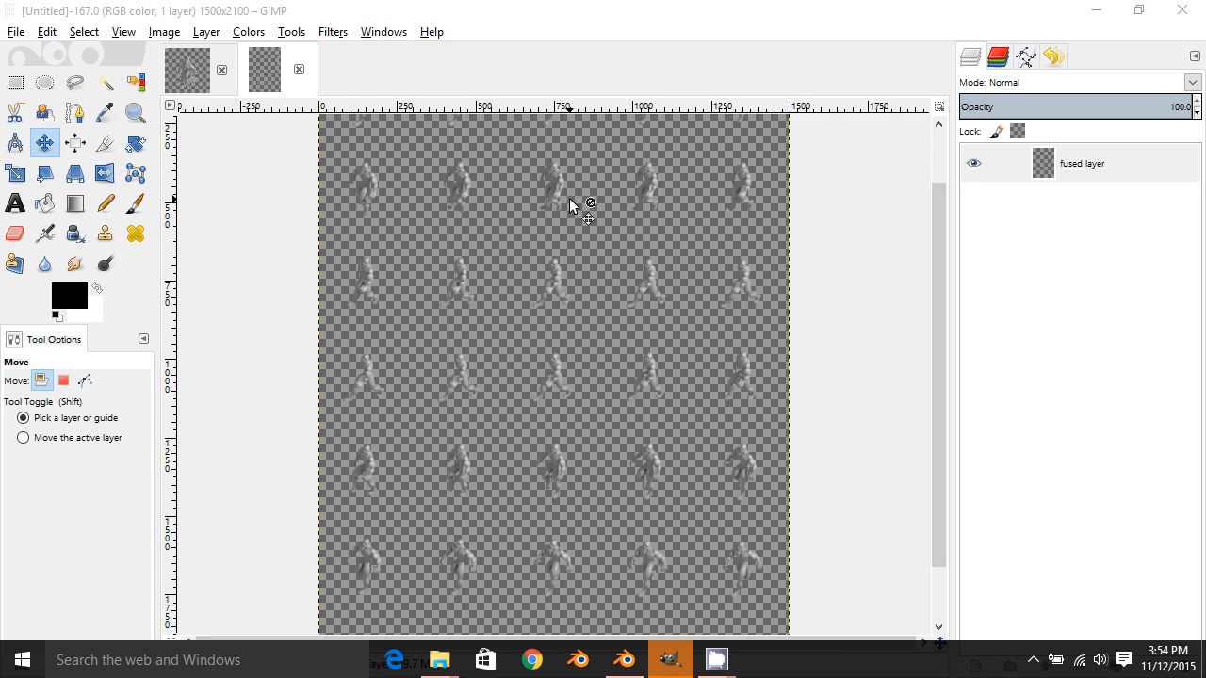
# Step: Boost the fused layer's contrast with an S-shaped value curve, raising the highlights and lowering the shadow point to about x 94, y 88
pyautogui.click(1137, 171)
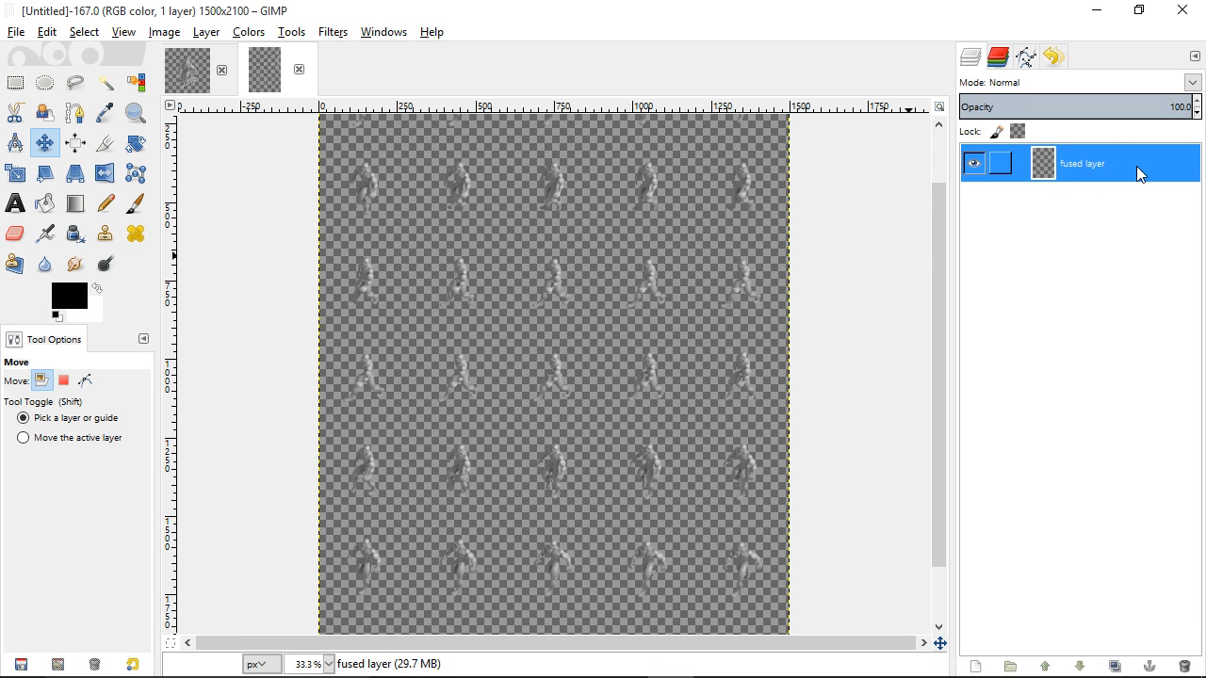
pyautogui.click(249, 32)
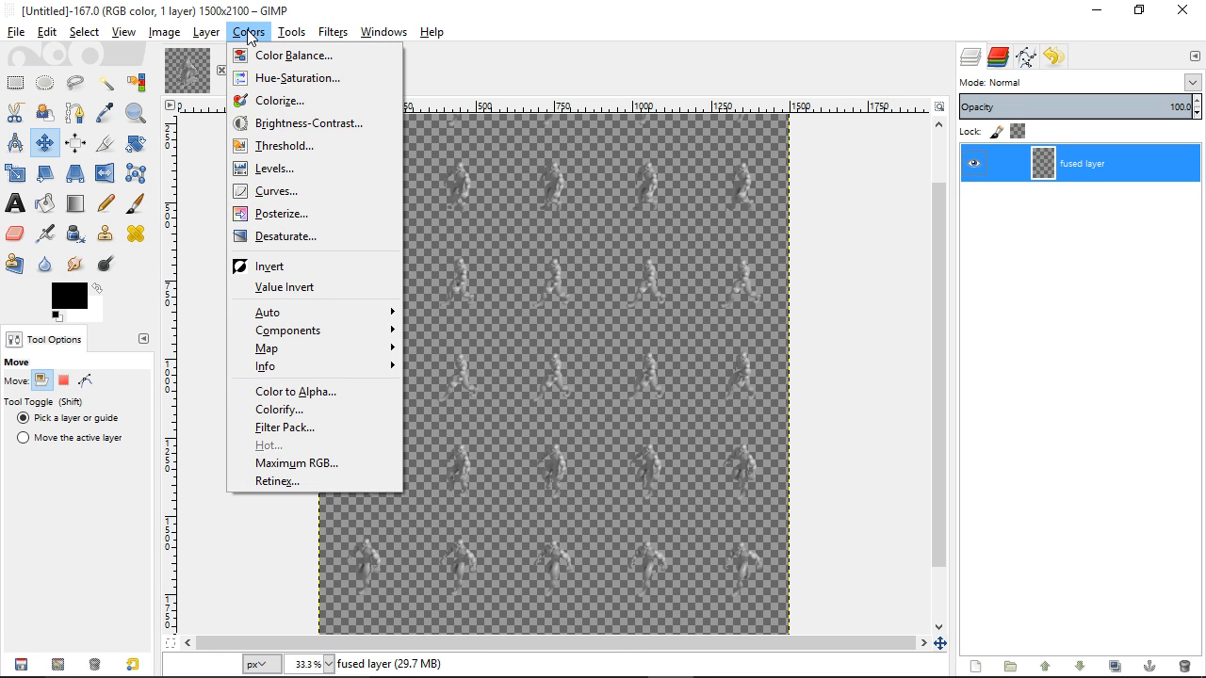
pyautogui.click(301, 191)
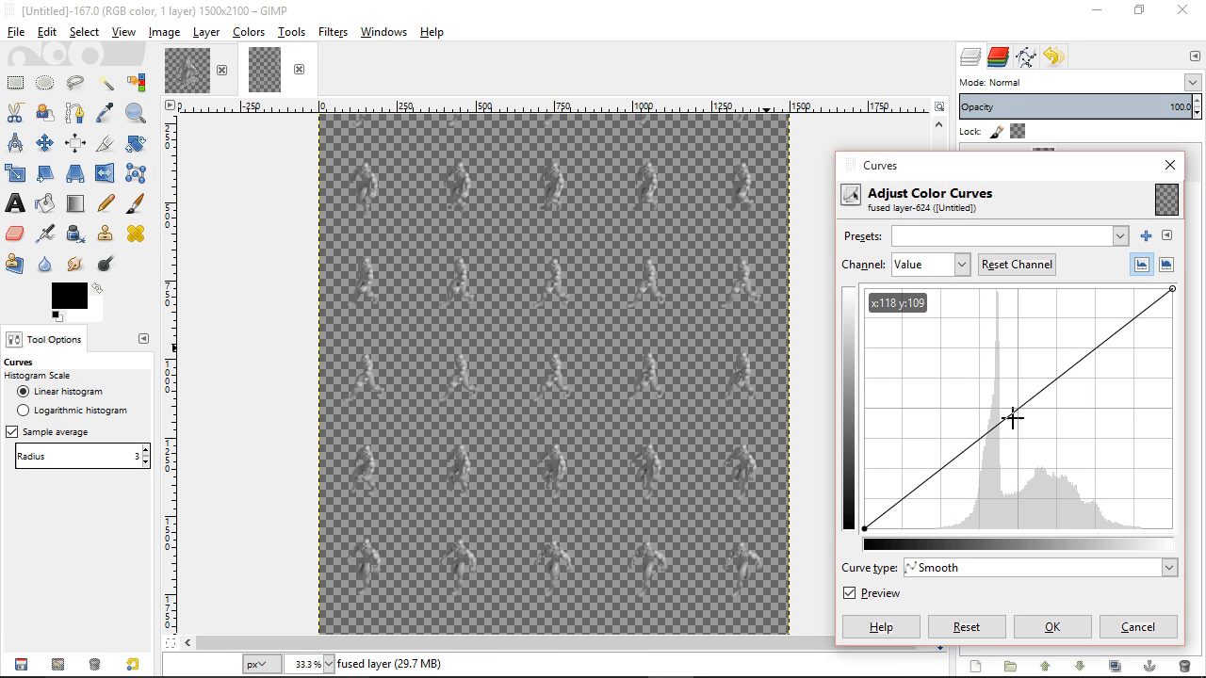
pyautogui.moveTo(1067, 361); pyautogui.dragTo(1055, 348)
pyautogui.moveTo(963, 423); pyautogui.dragTo(977, 445)
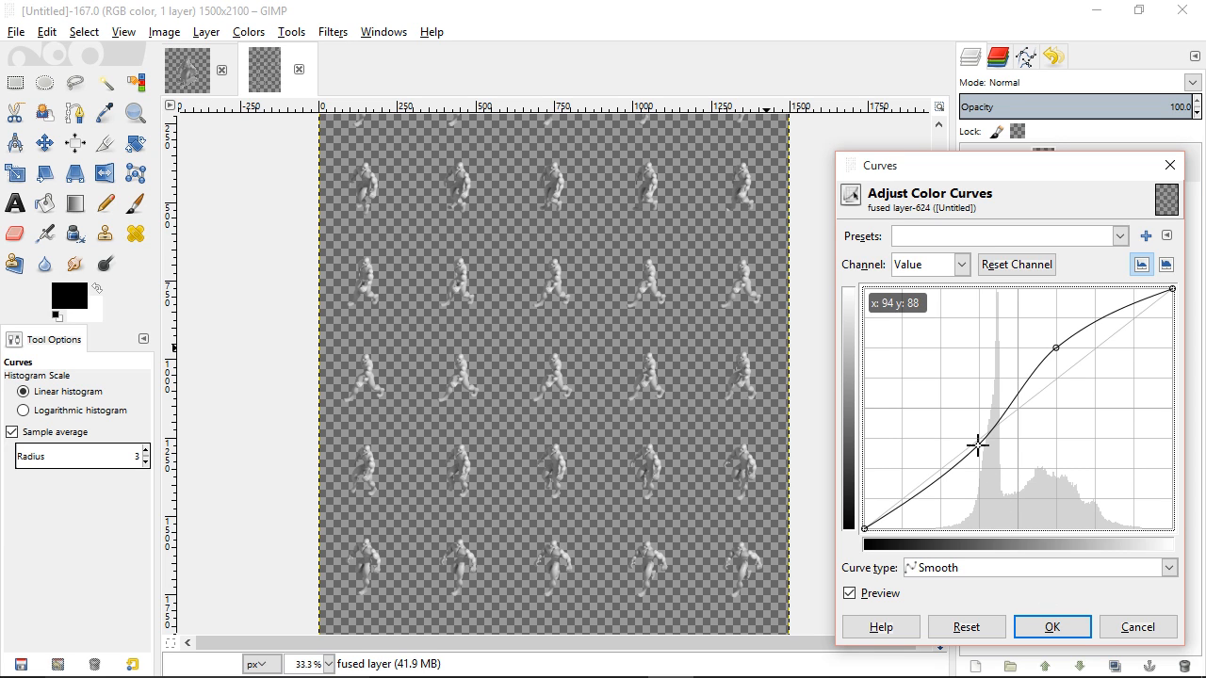
pyautogui.click(1057, 627)
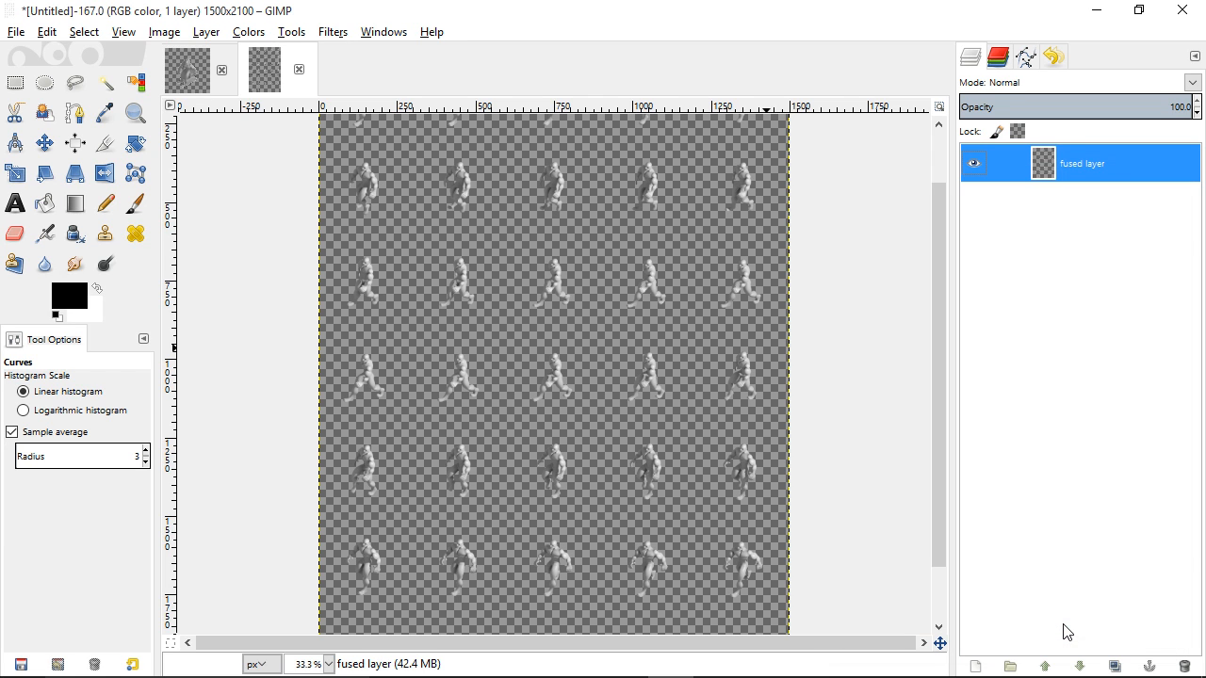
# Step: Export the fused sheet as angle 2.png to the actual sprite sheets_a folder with the PNG options as offered
pyautogui.click(22, 36)
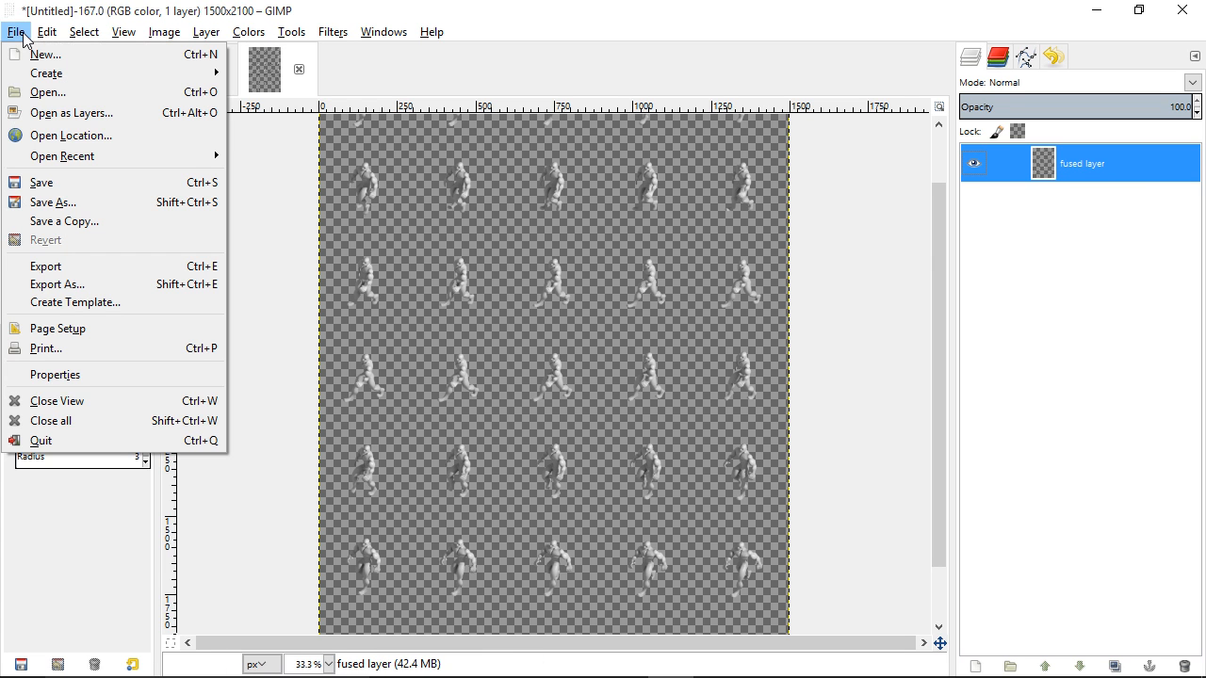
pyautogui.click(96, 284)
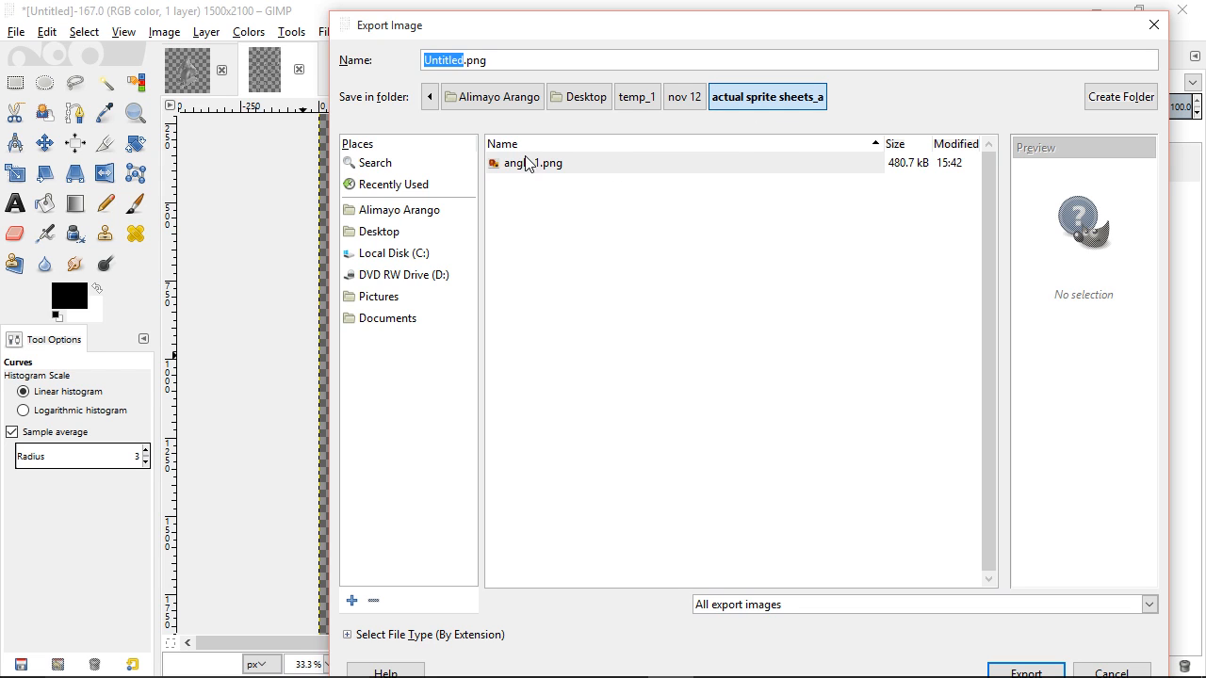
pyautogui.click(462, 59)
pyautogui.moveTo(463, 59); pyautogui.dragTo(391, 59)
pyautogui.write('angl')
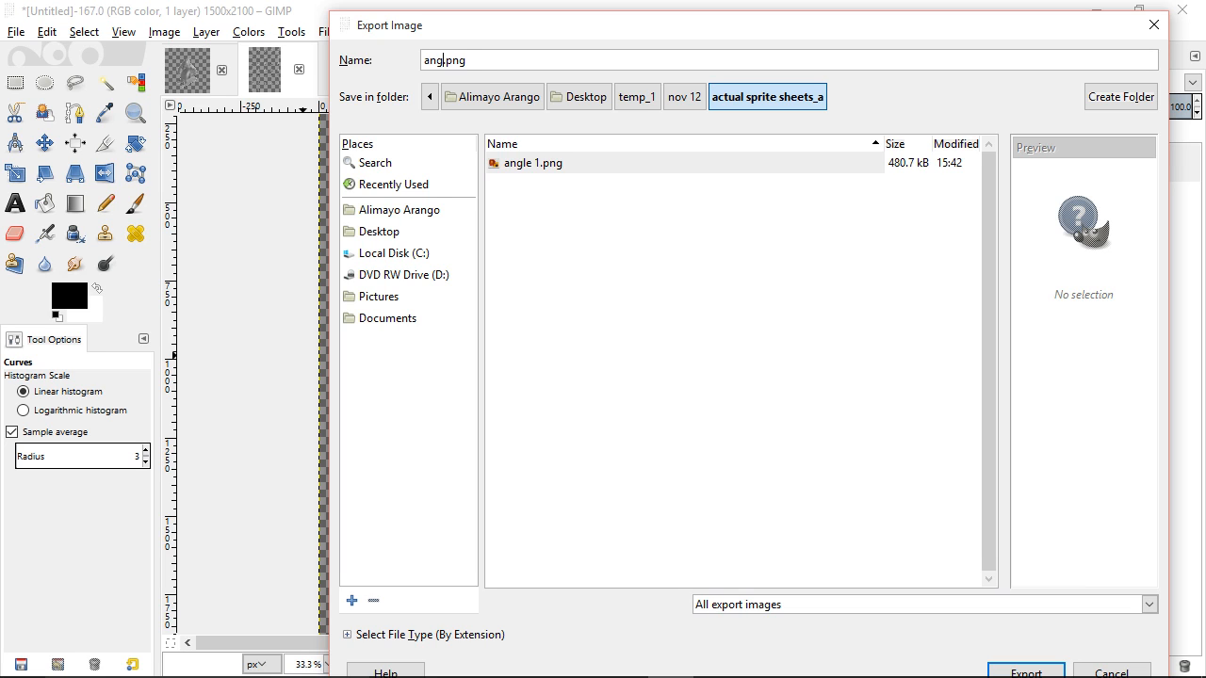
pyautogui.write('e 2')
pyautogui.click(1043, 673)
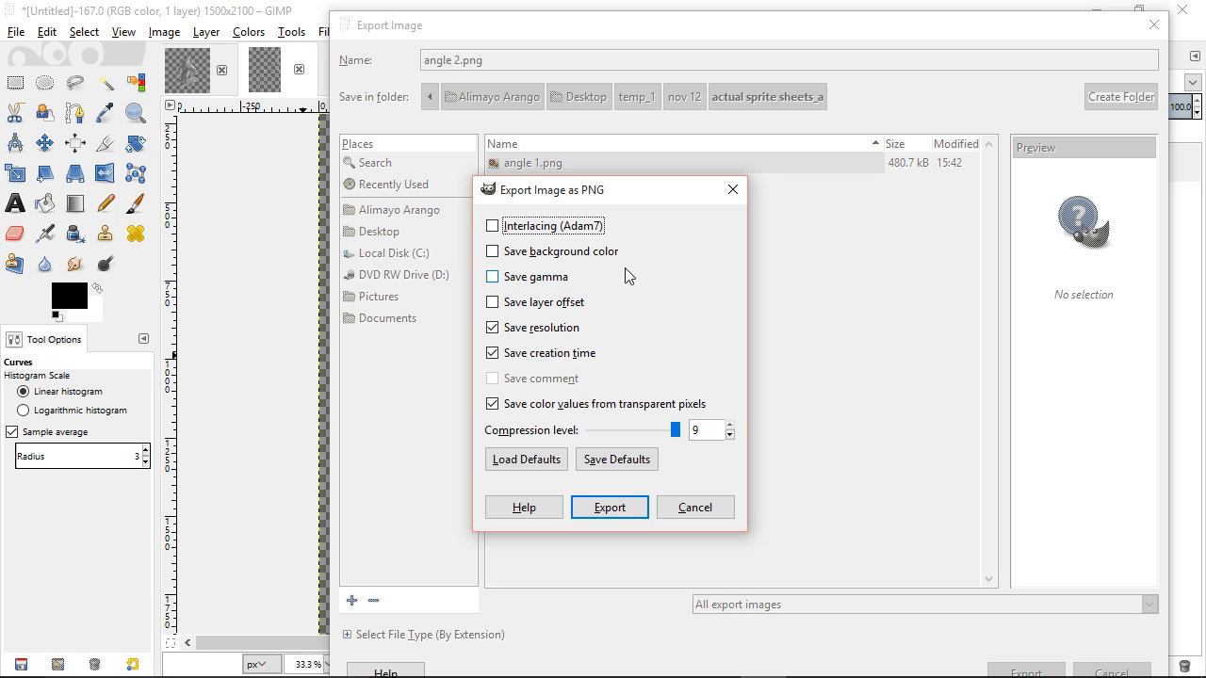
pyautogui.click(609, 507)
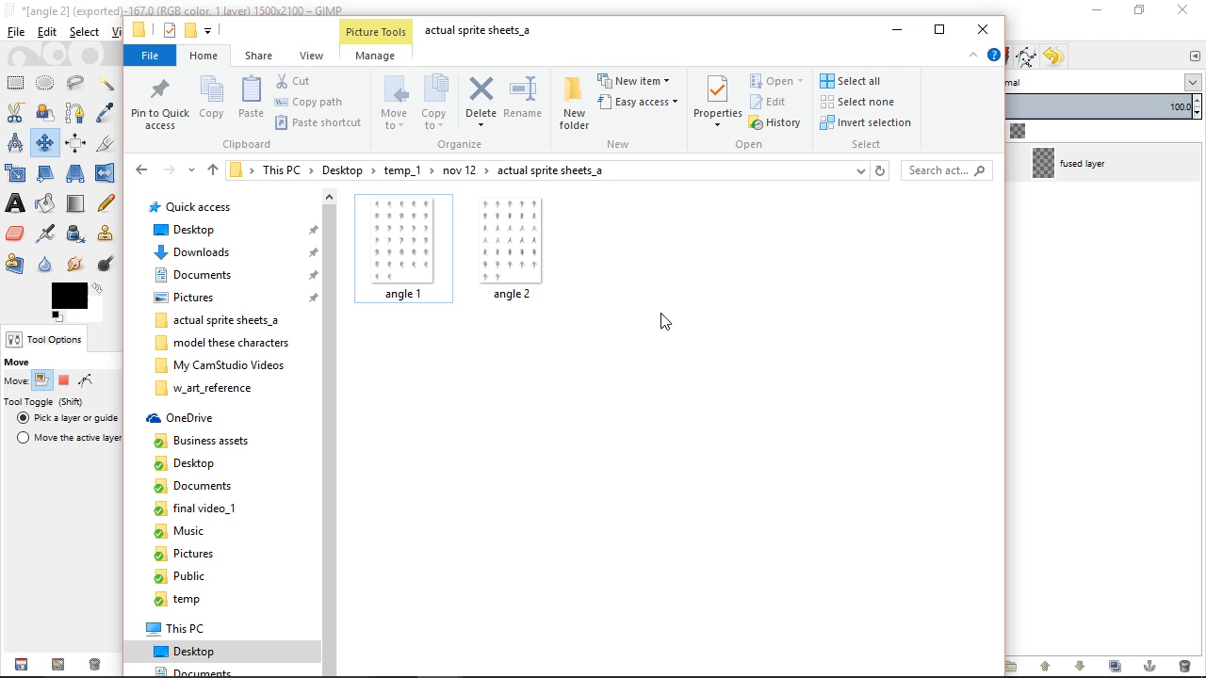
# Step: In File Explorer, open the exported angle 2 sprite sheet with Windows Photo Viewer to inspect it
pyautogui.click(490, 290)
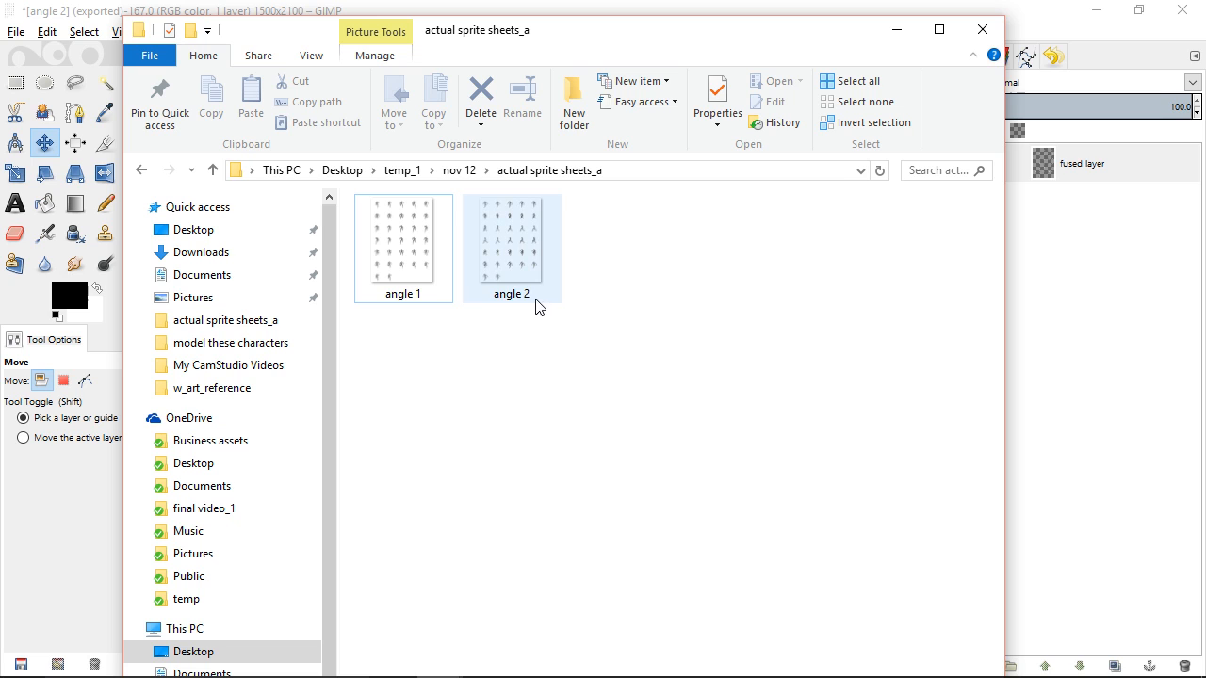
pyautogui.moveTo(541, 307)
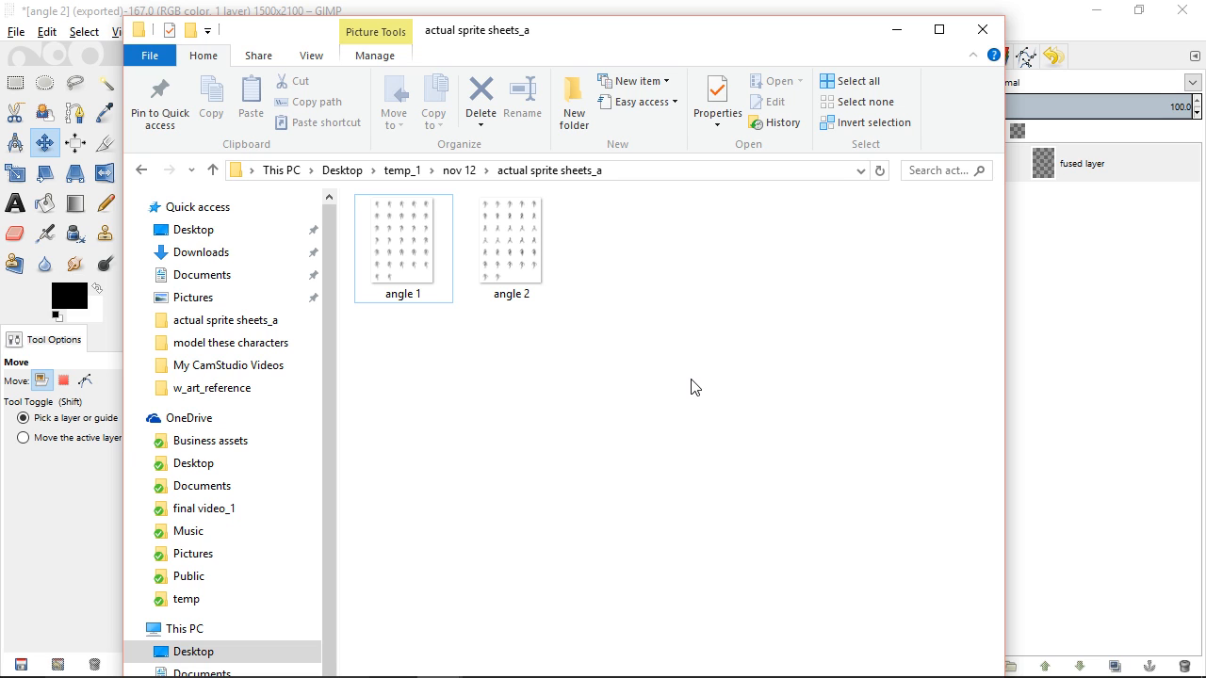
pyautogui.click(520, 246)
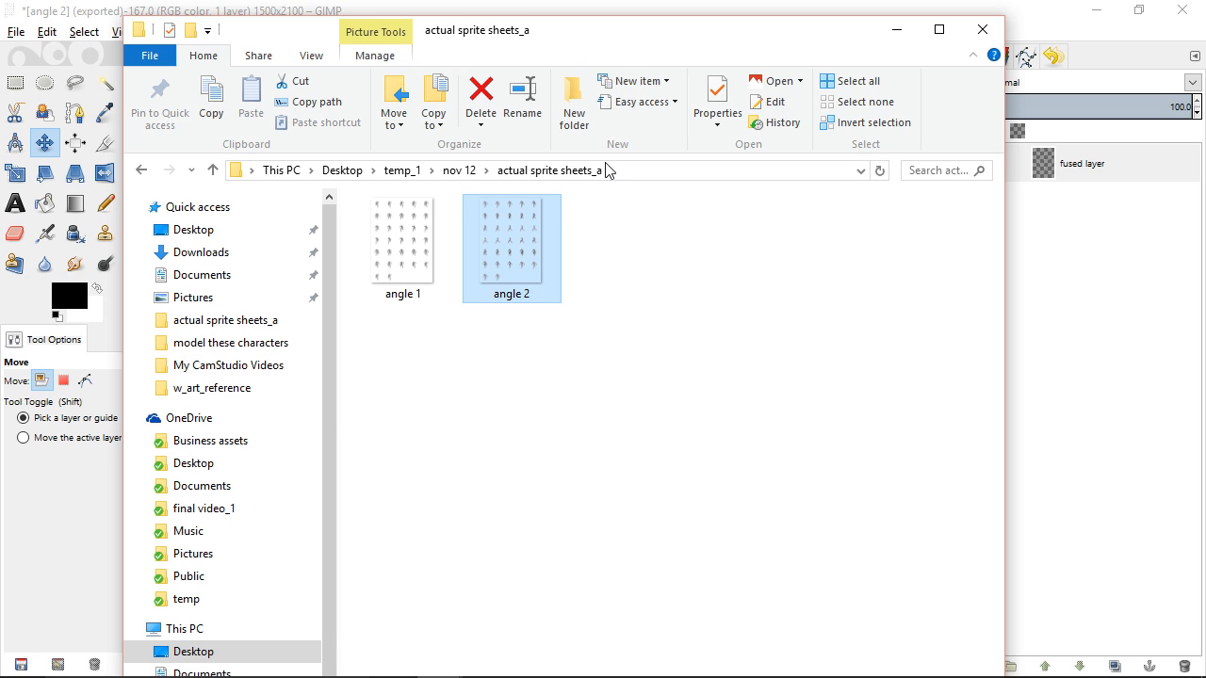
pyautogui.rightClick(525, 226)
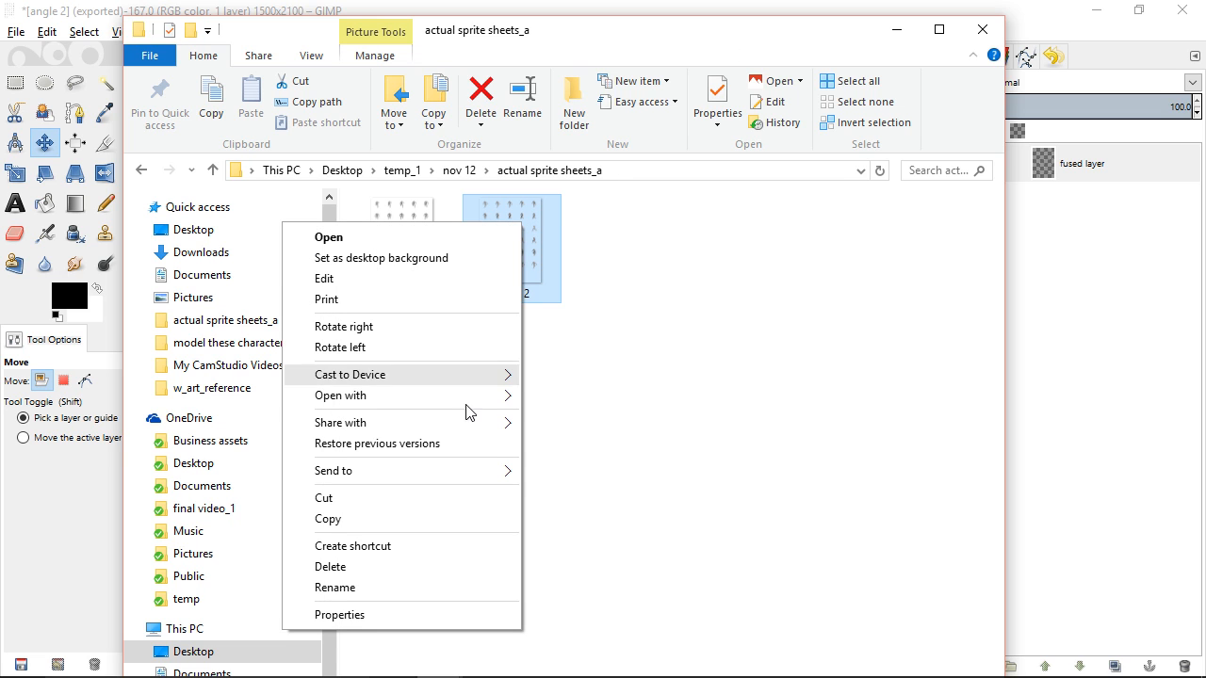
pyautogui.moveTo(462, 398)
pyautogui.click(218, 457)
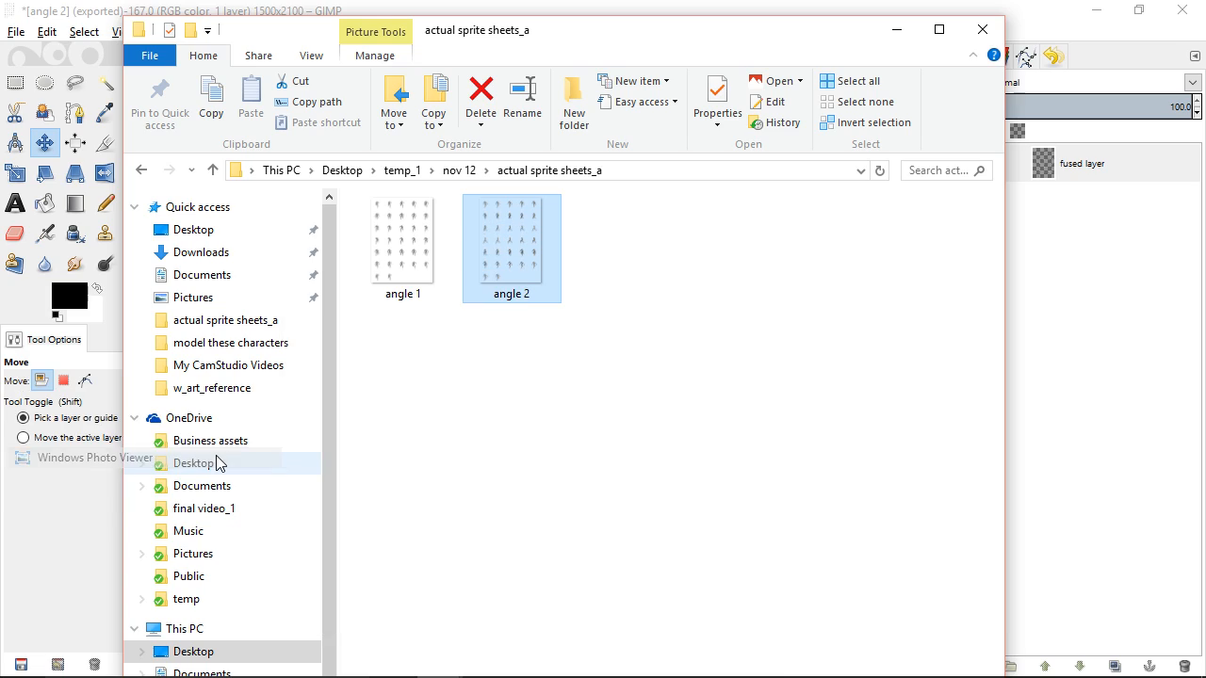